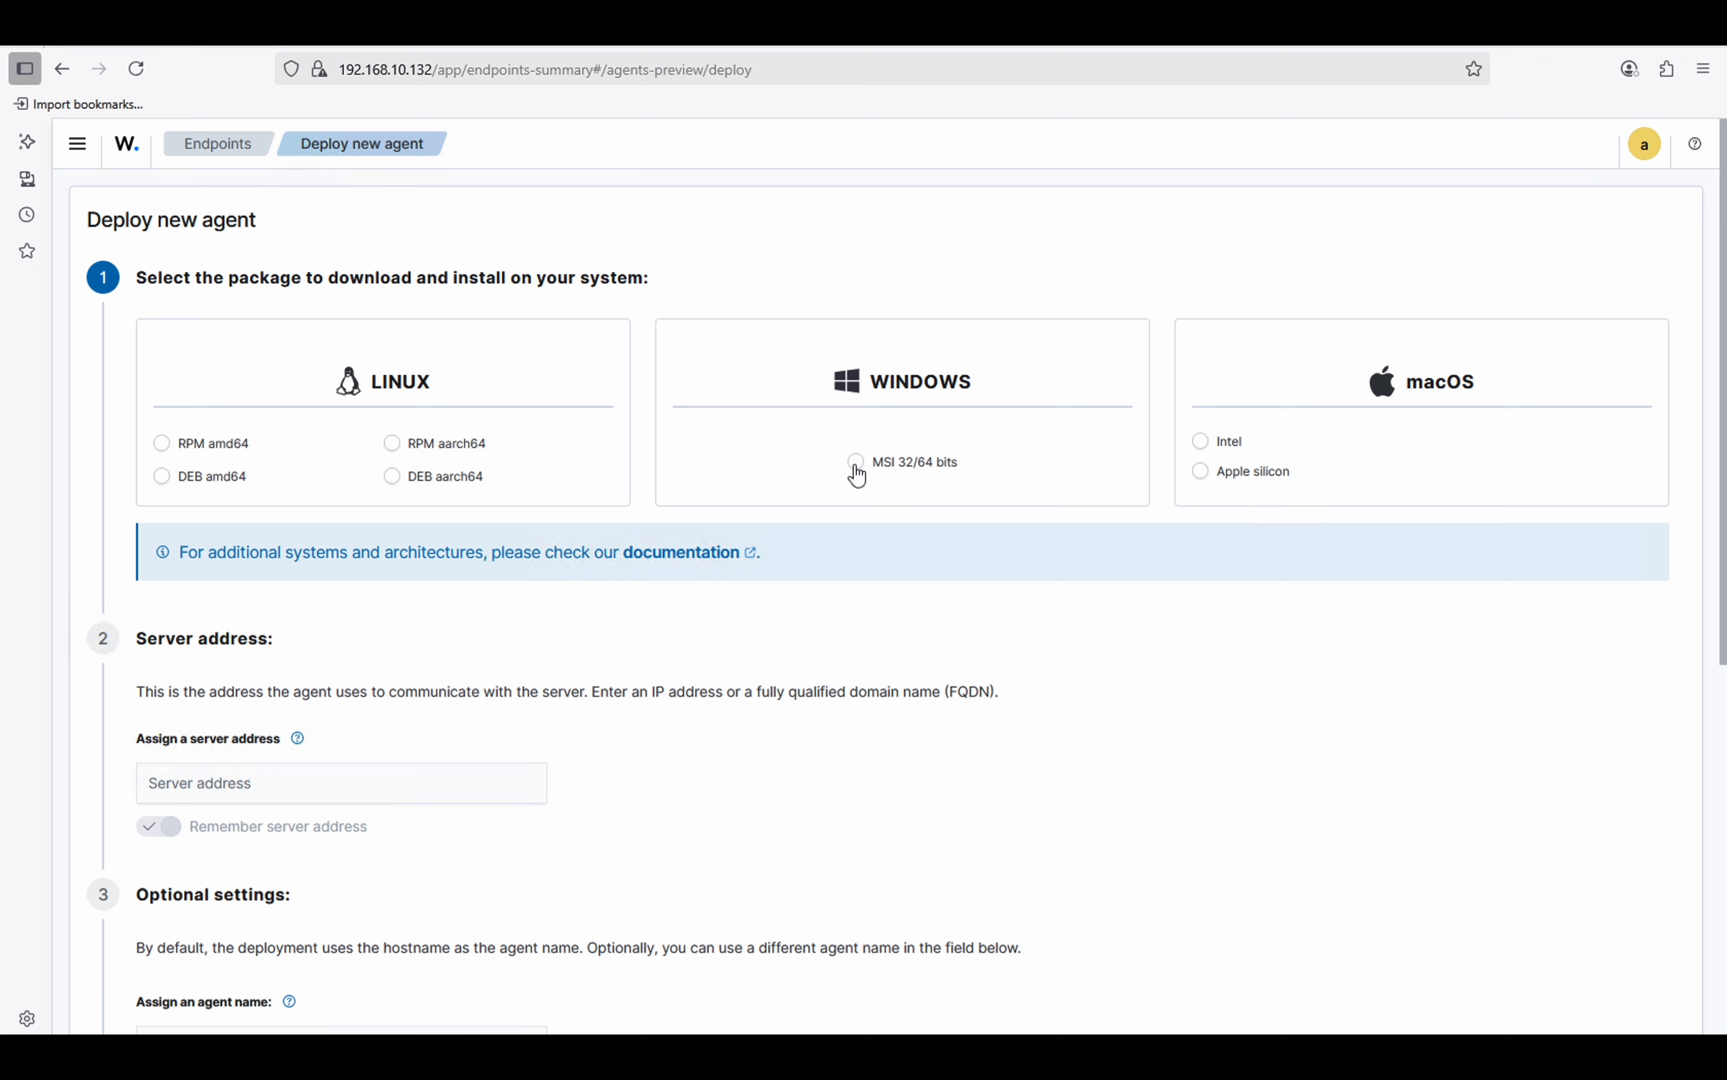
Choose the Windows MSI 32/64 bits package, assign 192.168.10.132 as the server address, and have it remembered.
left_click(858, 474)
left_click(448, 782)
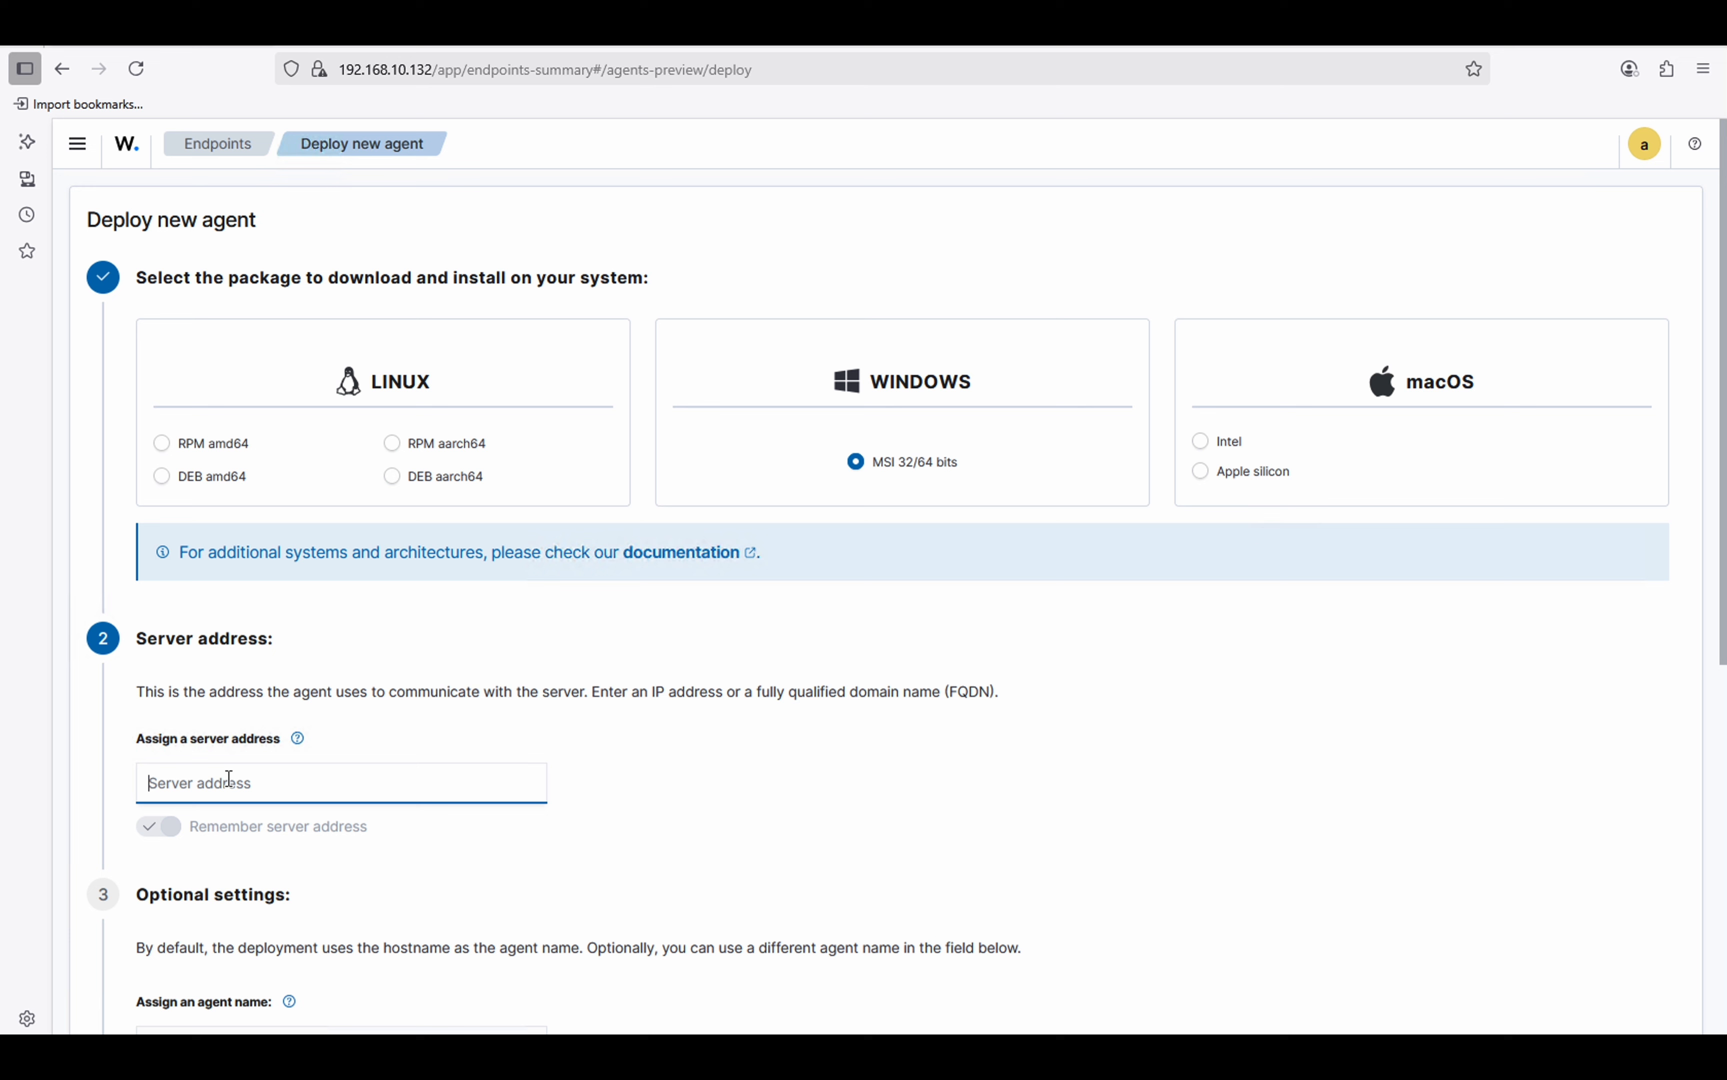
type("19")
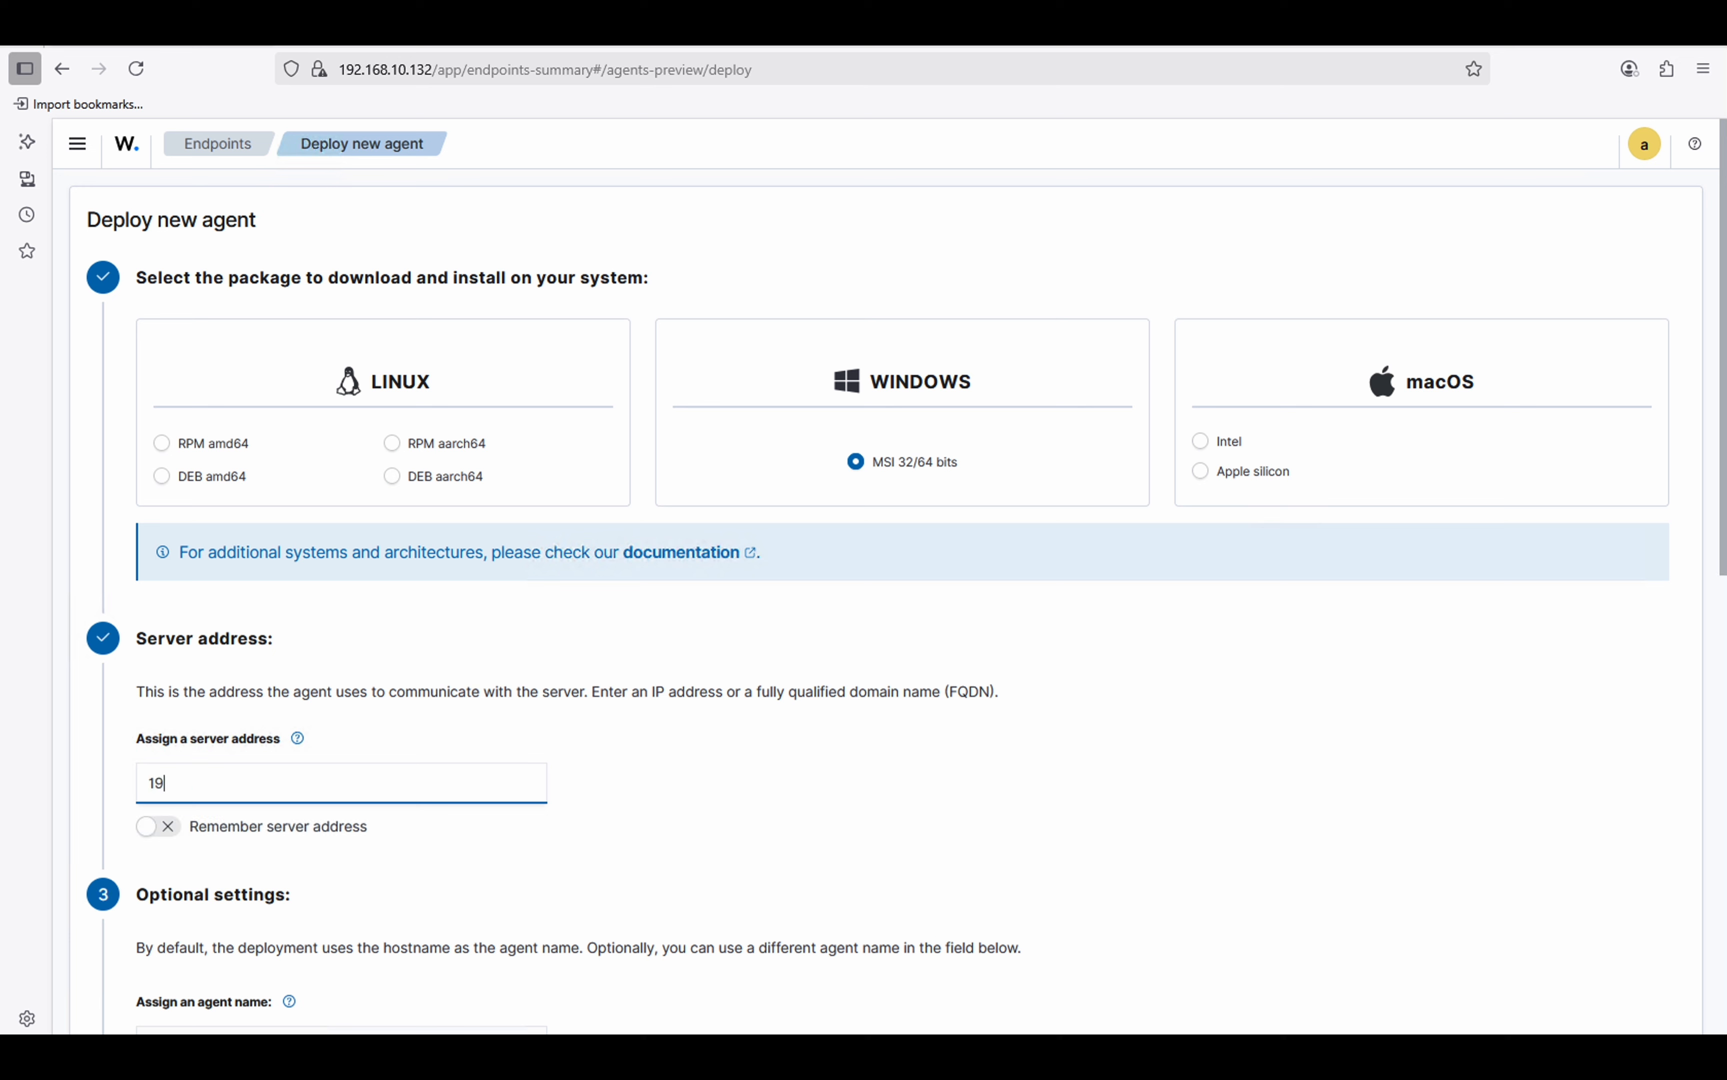
type("2.168.10.132")
left_click(633, 731)
left_click(167, 837)
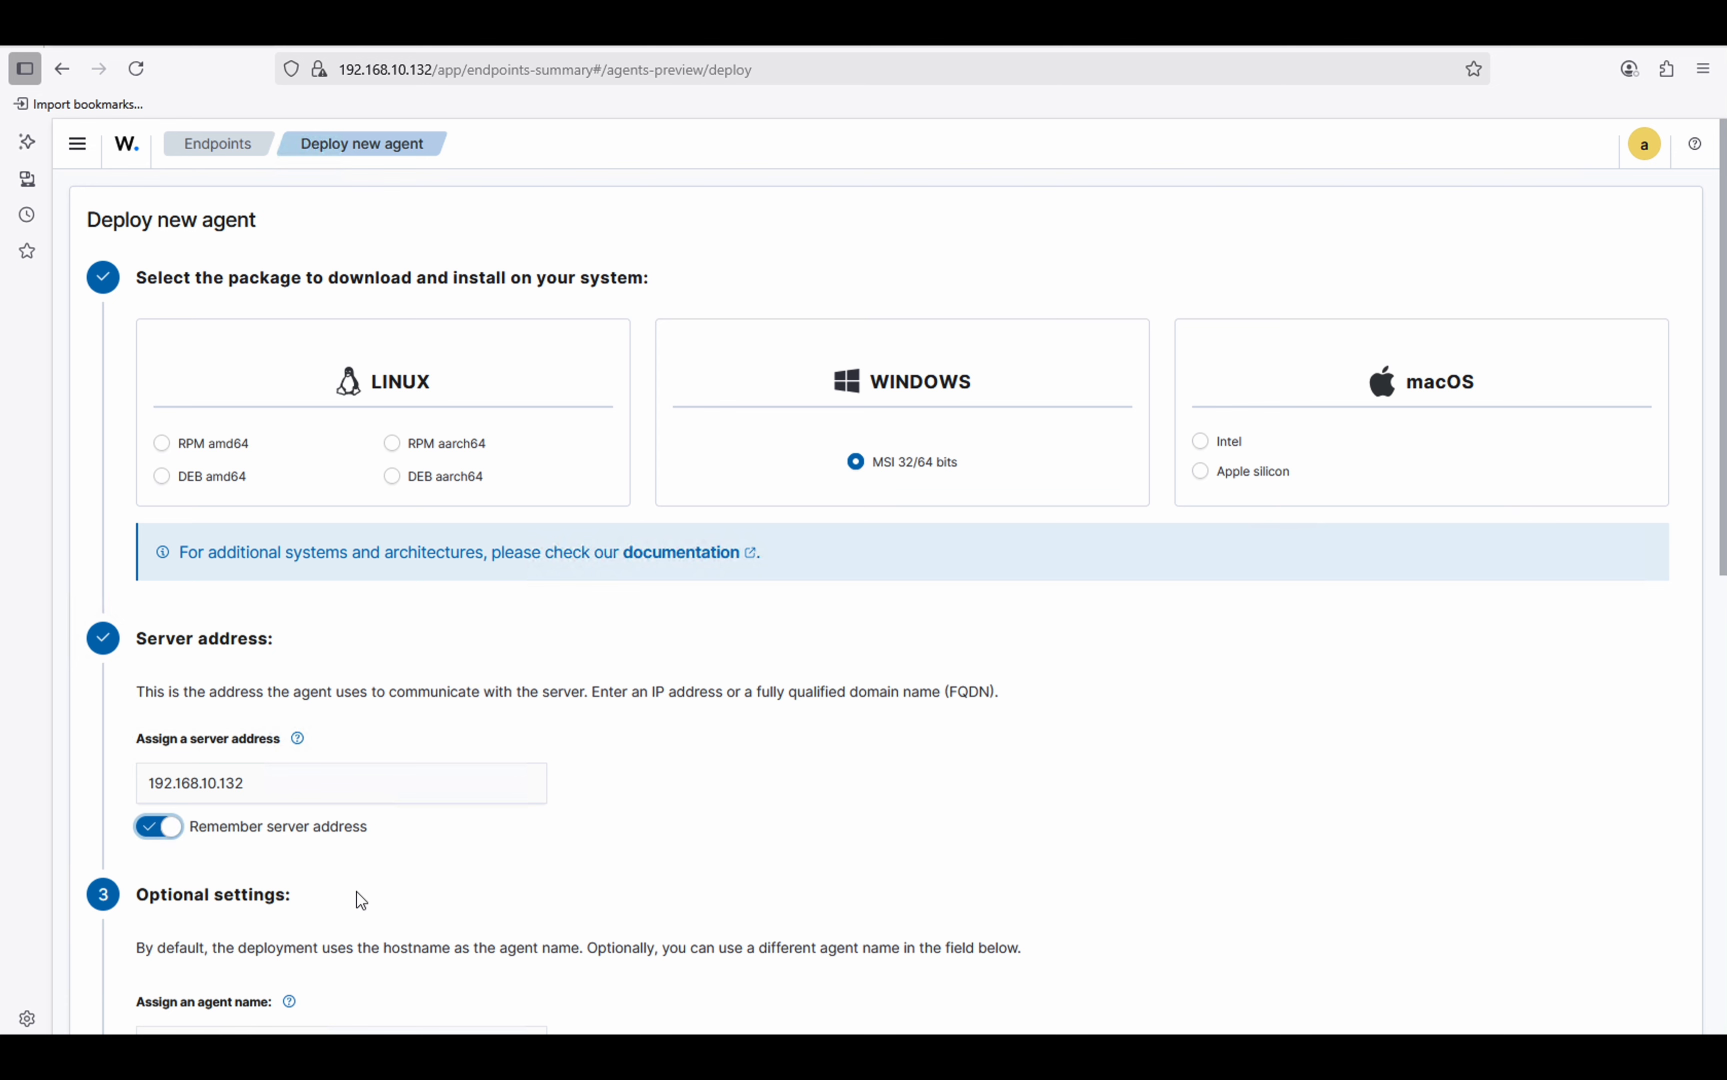
Assign the agent name Deb-Win-PC in the optional settings.
scroll(362, 902, "down", 3)
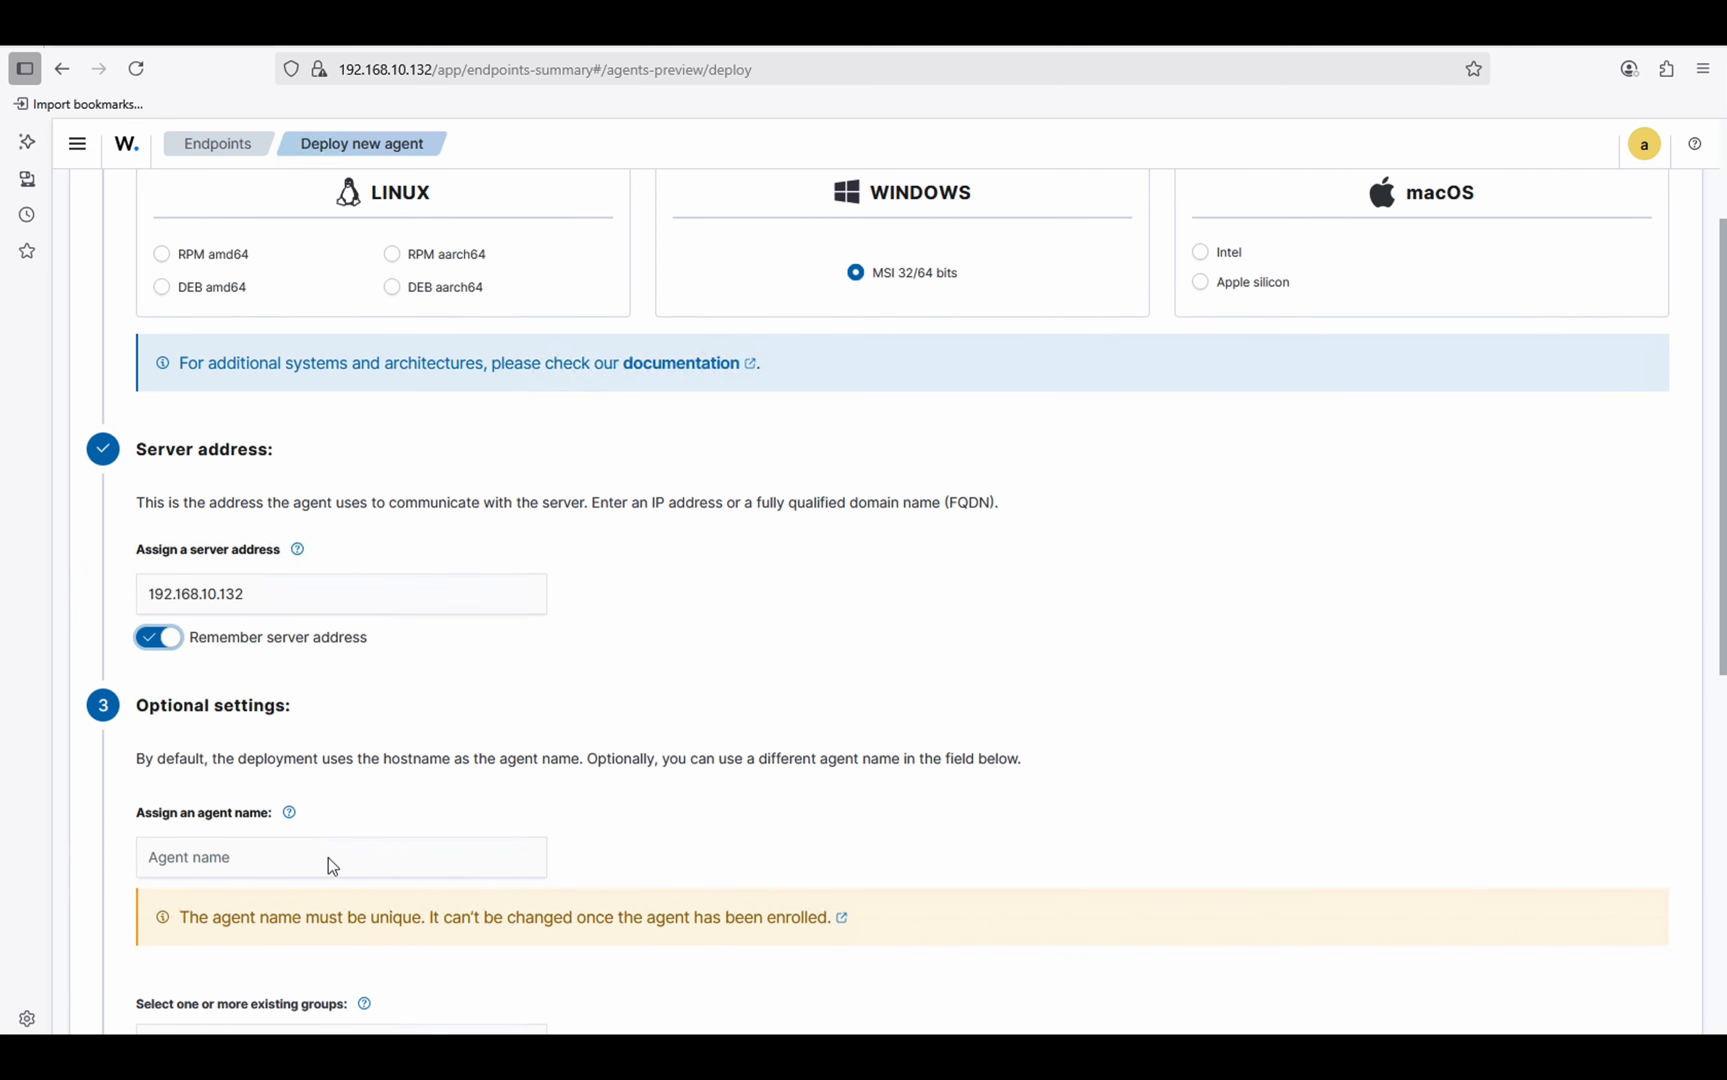
left_click(329, 855)
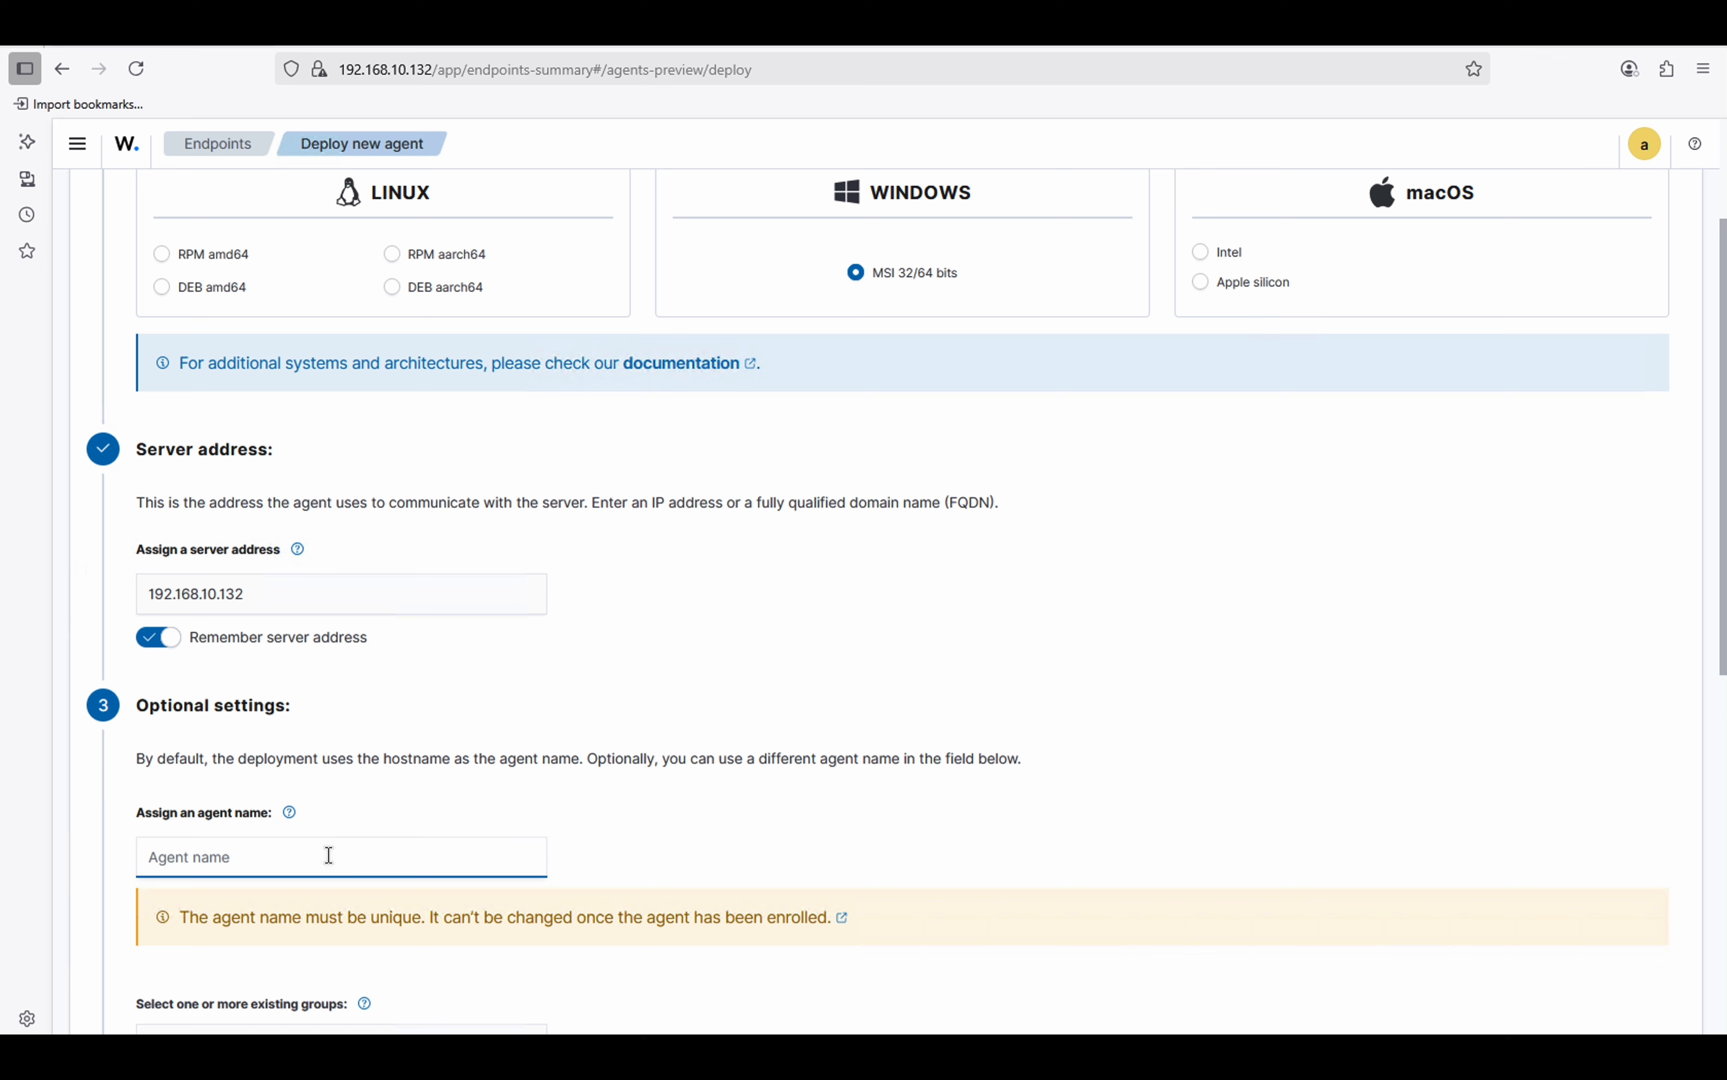
type("D")
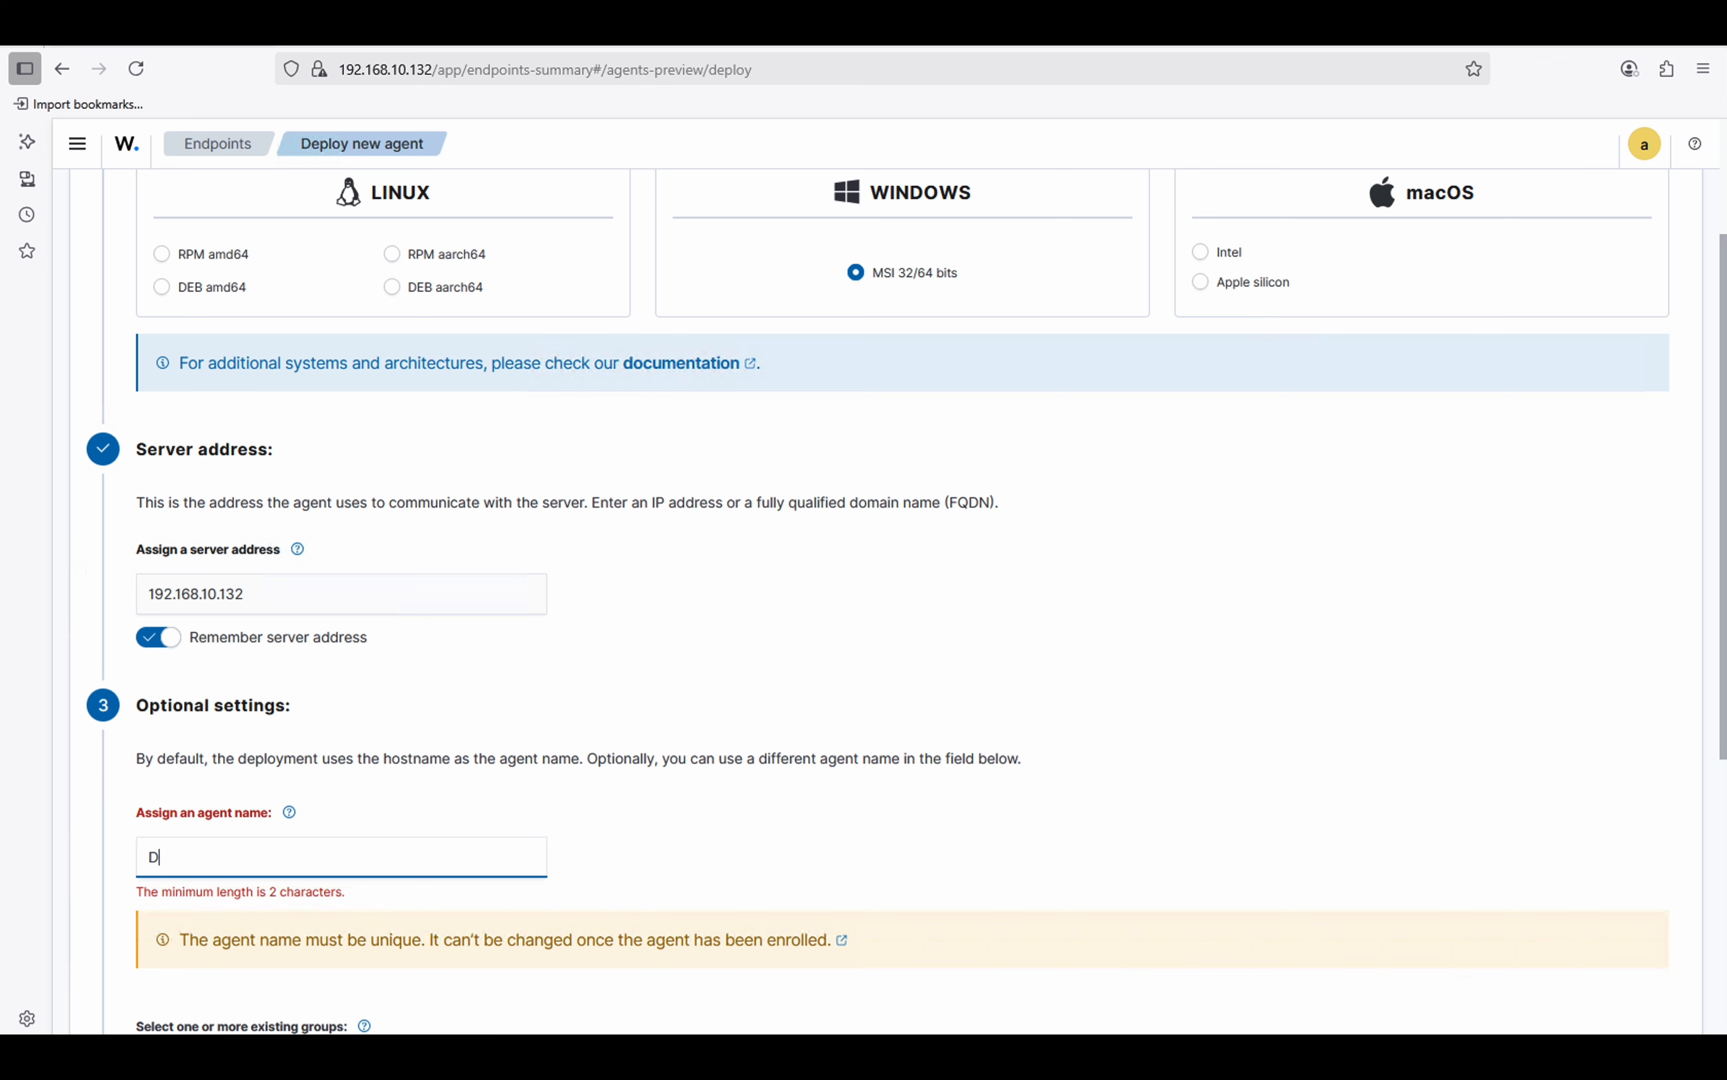
type("eb-Win")
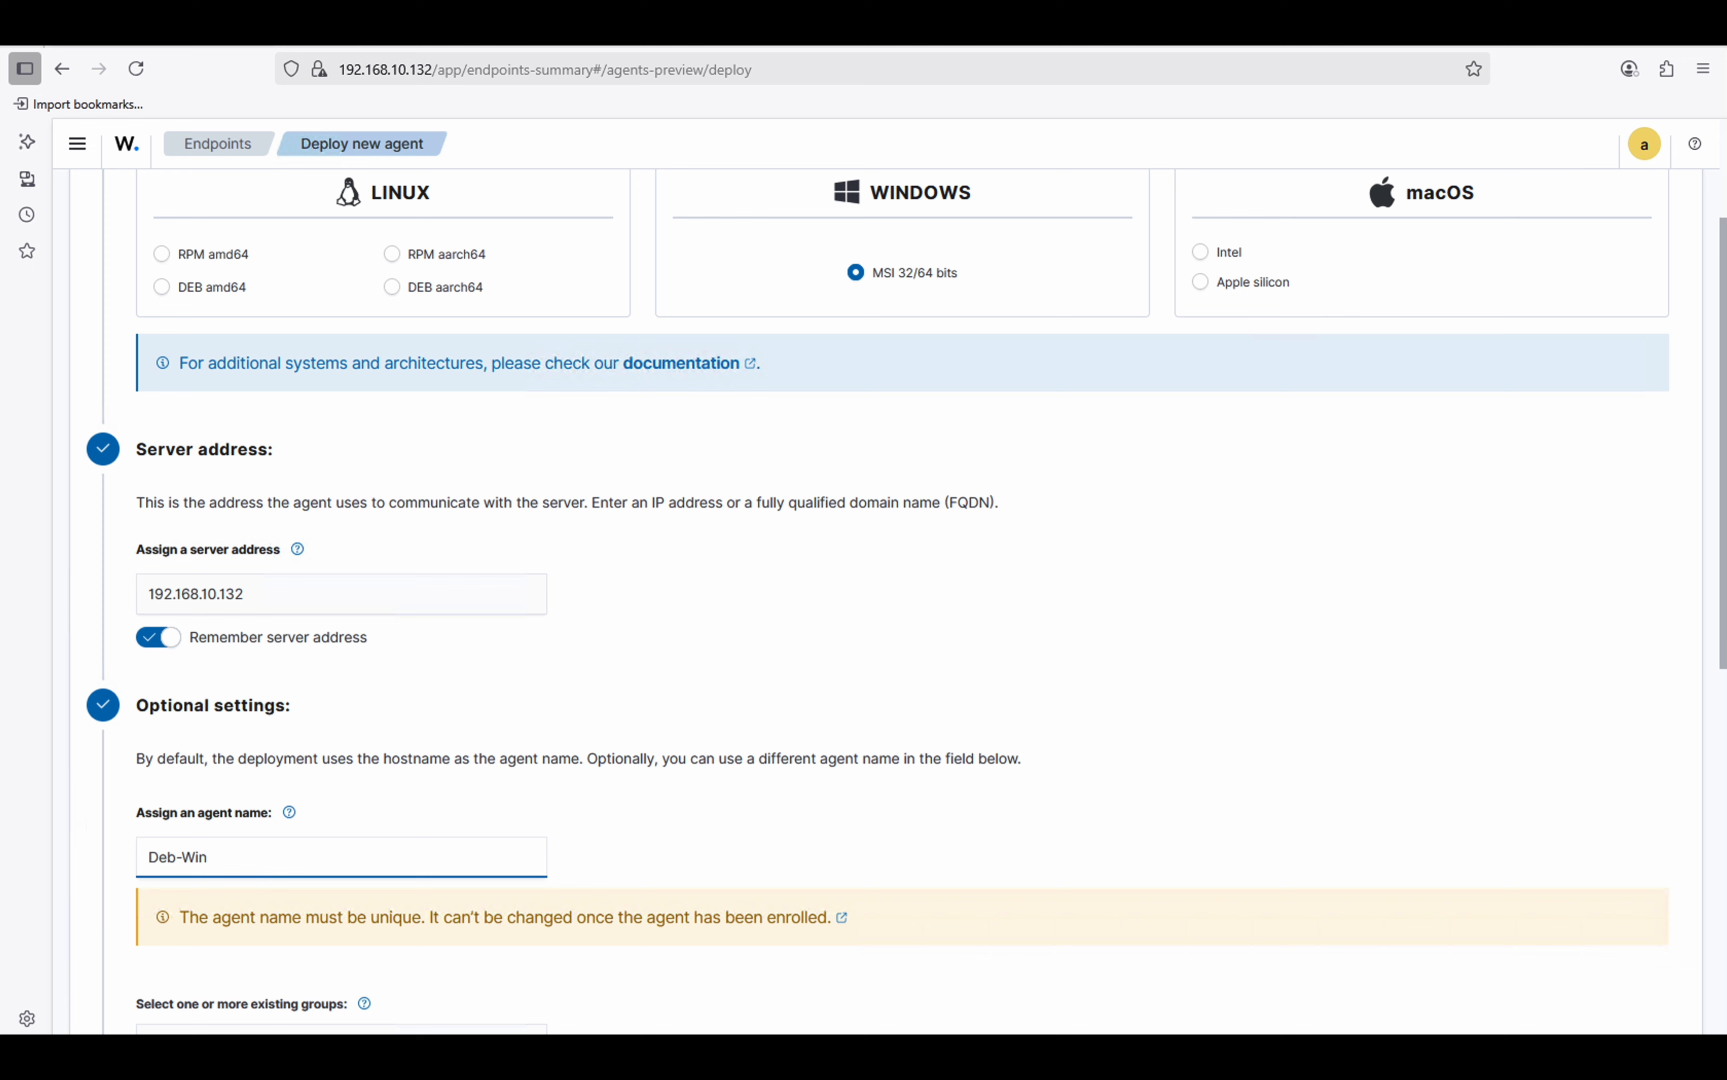
type("-PC")
Assign the agent to the existing default group and check which other groups are available.
scroll(503, 810, "down", 3)
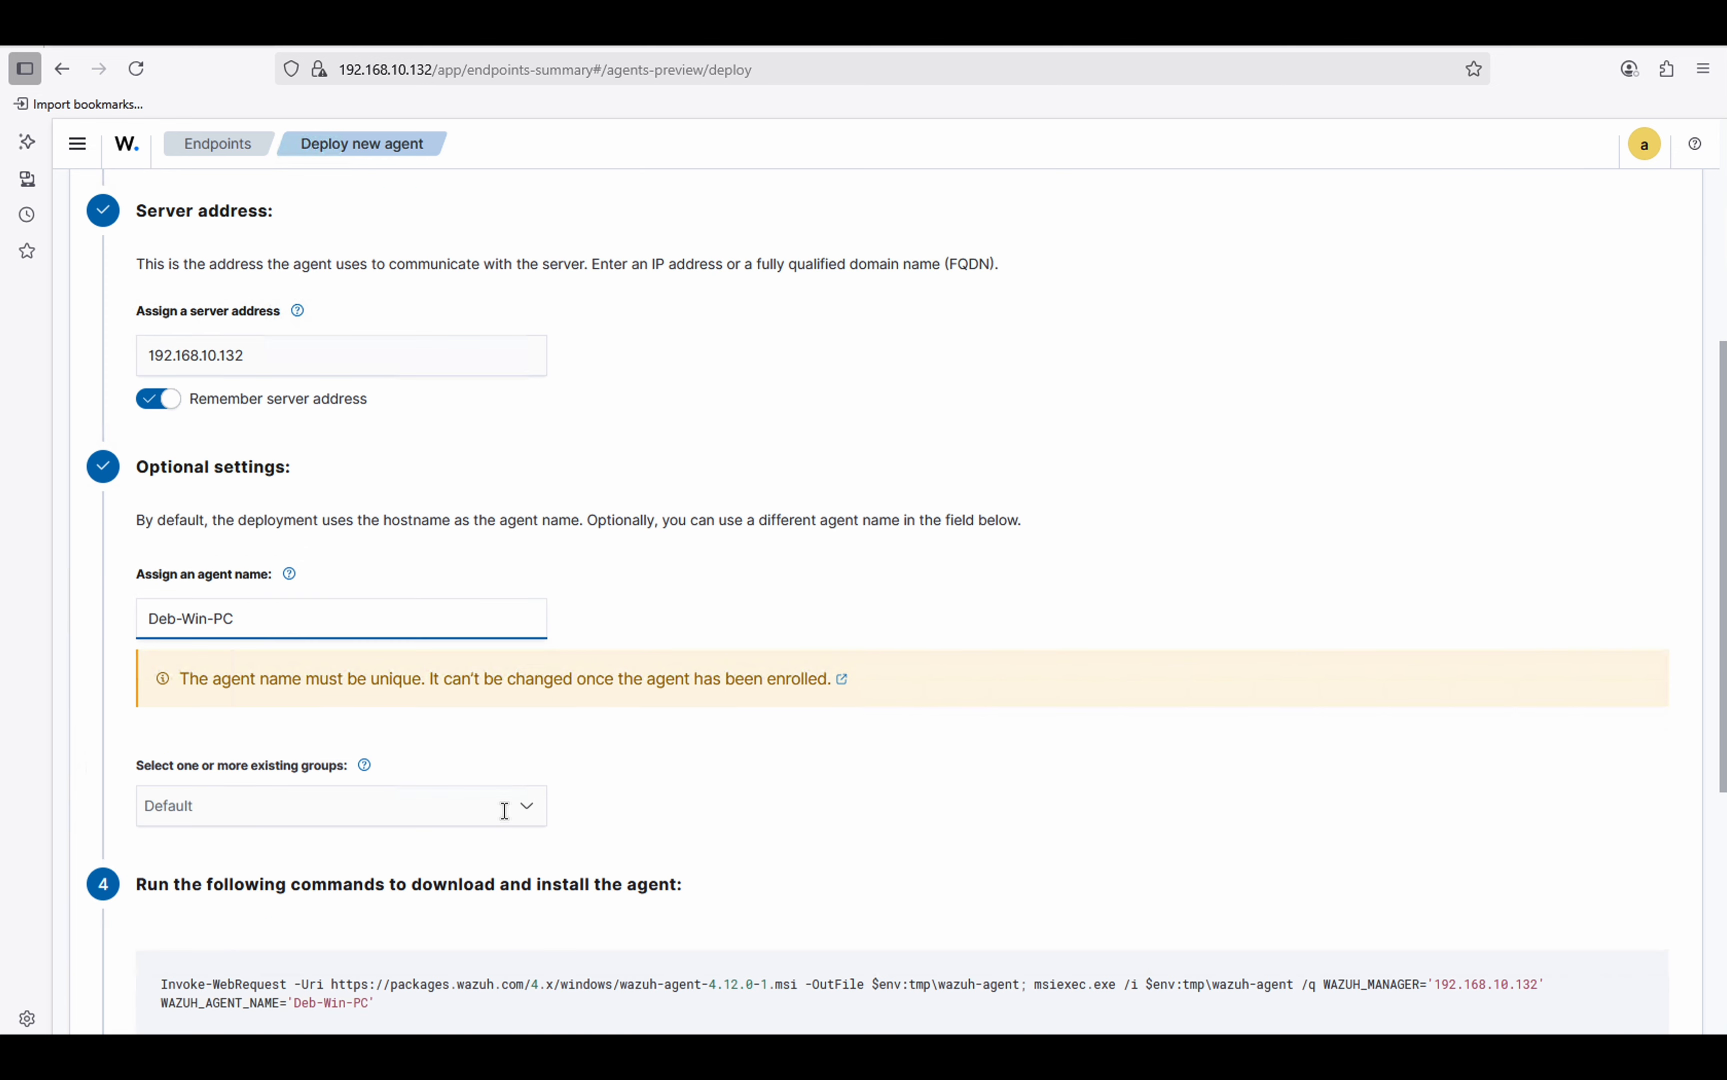
left_click(477, 812)
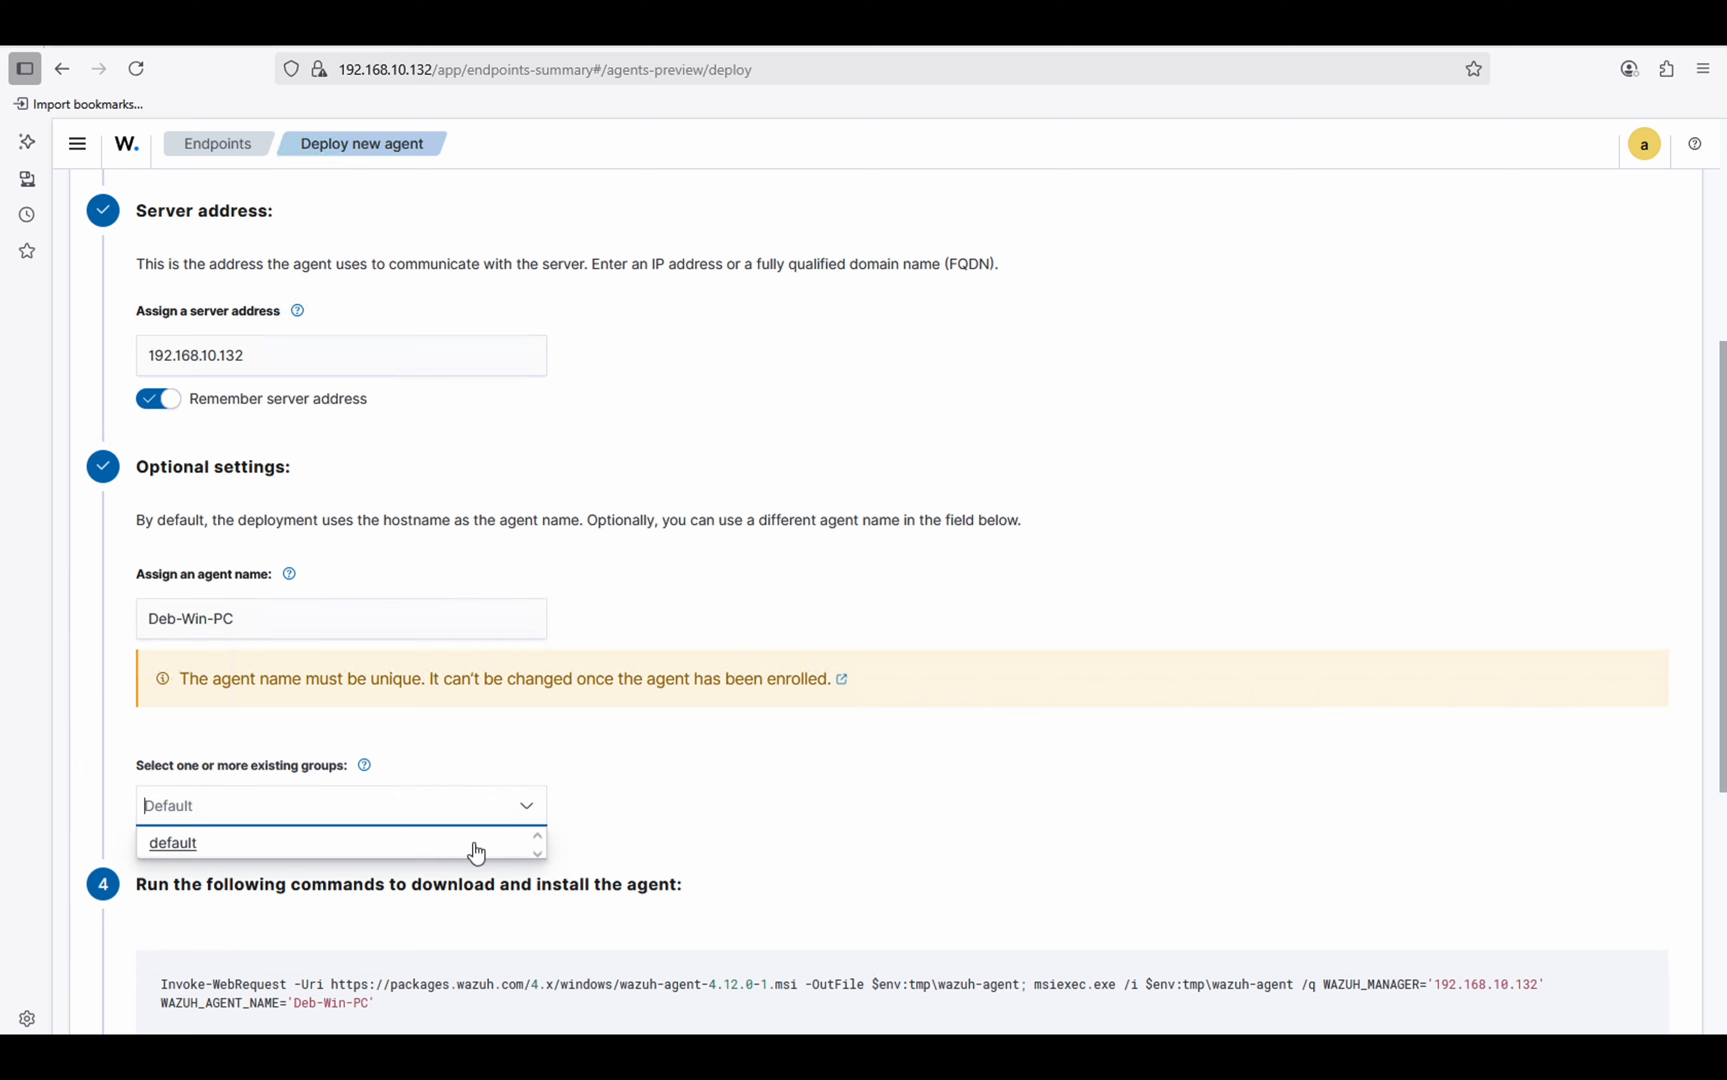
left_click(195, 850)
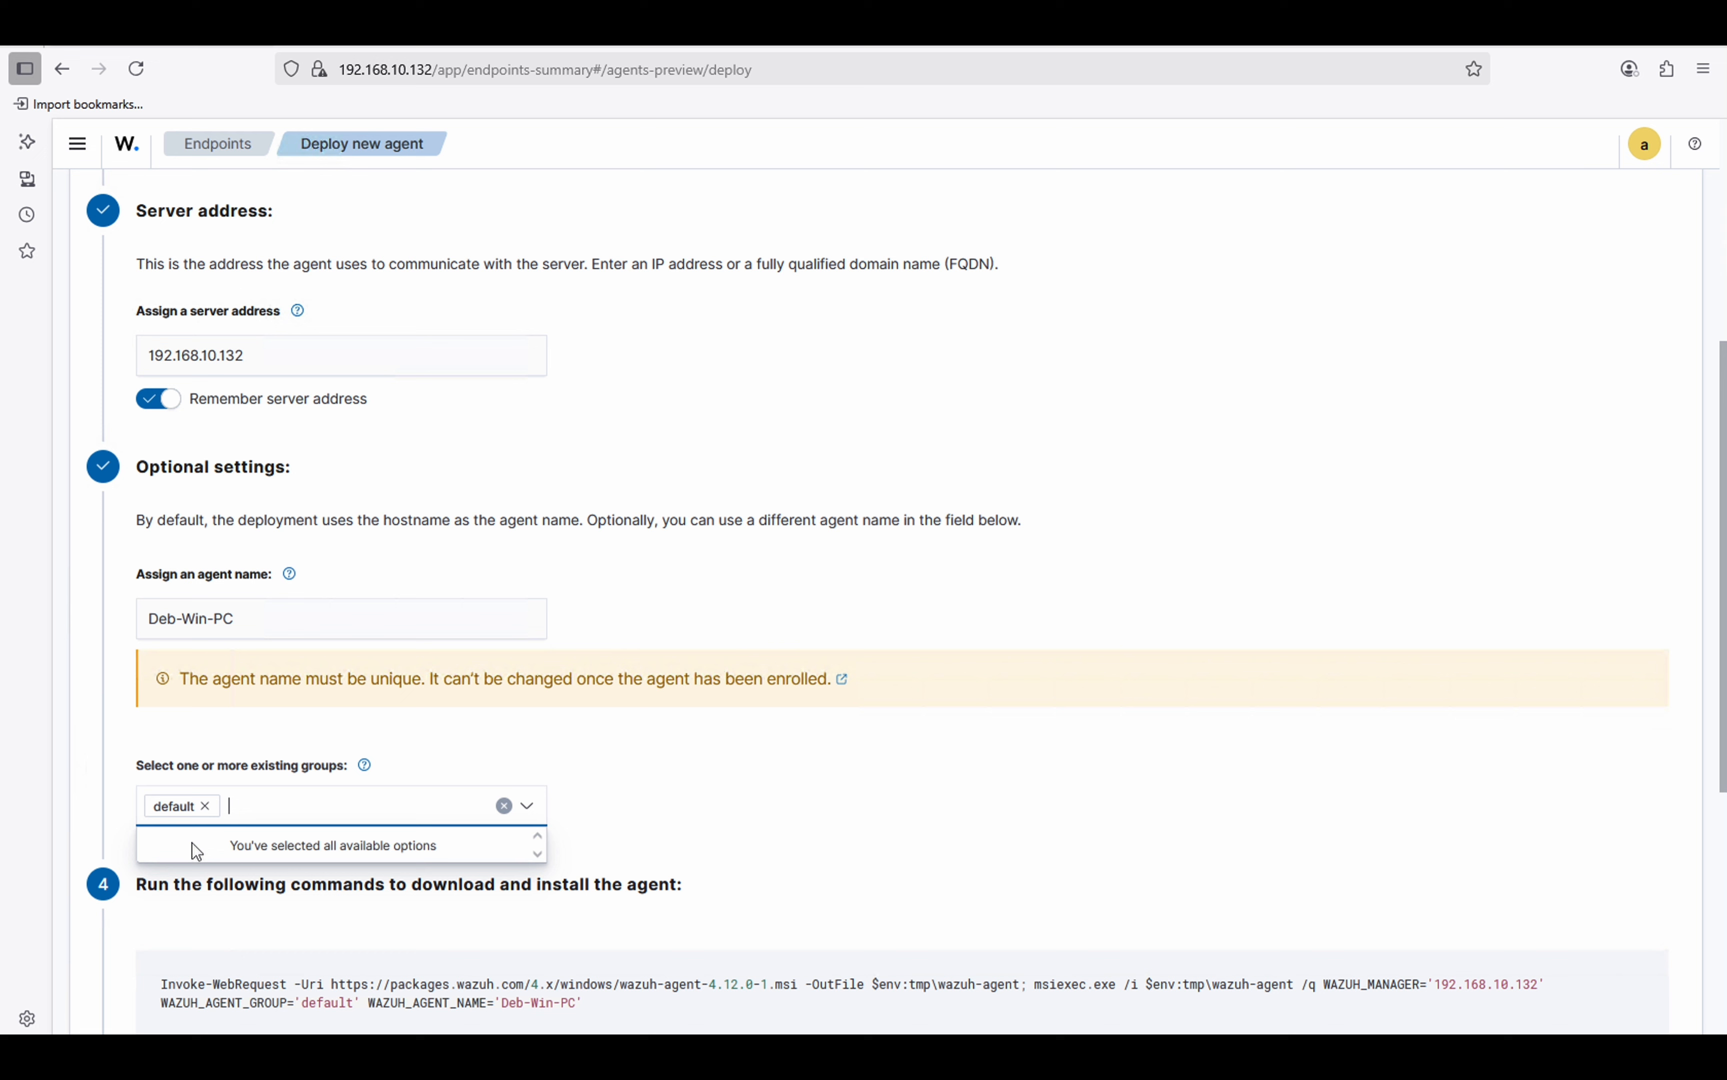
left_click(680, 833)
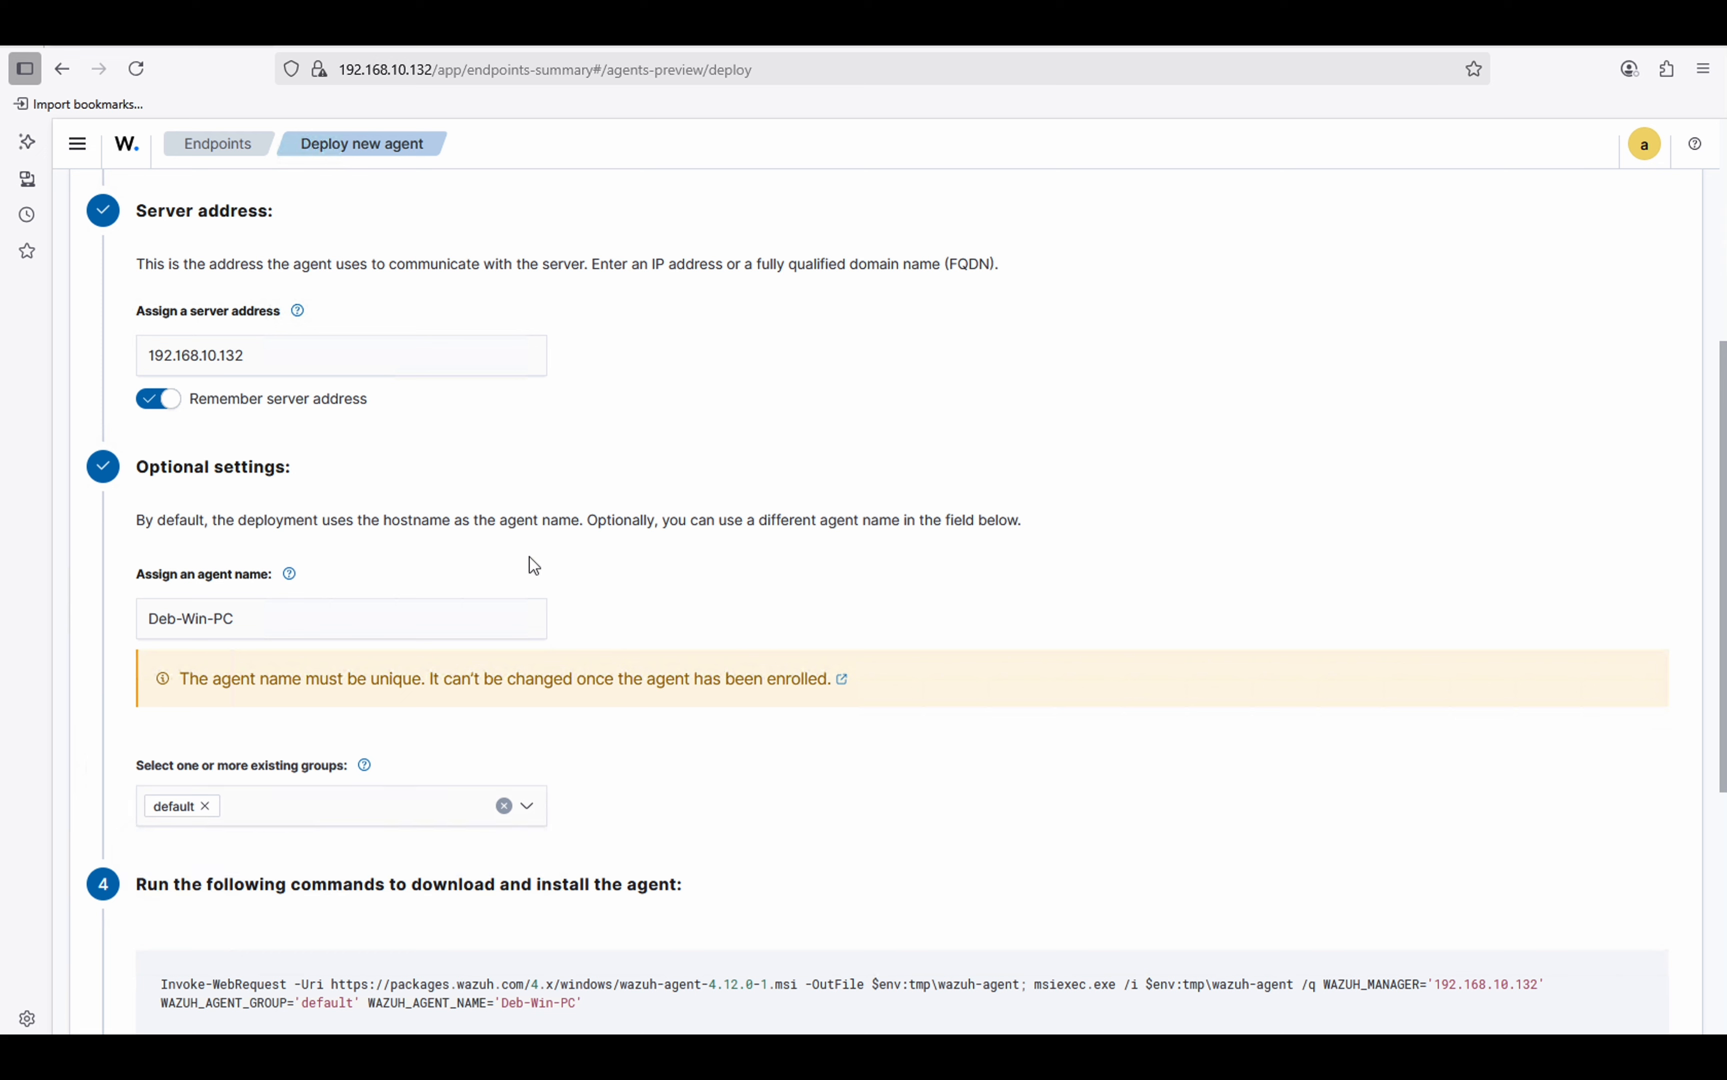
left_click(526, 814)
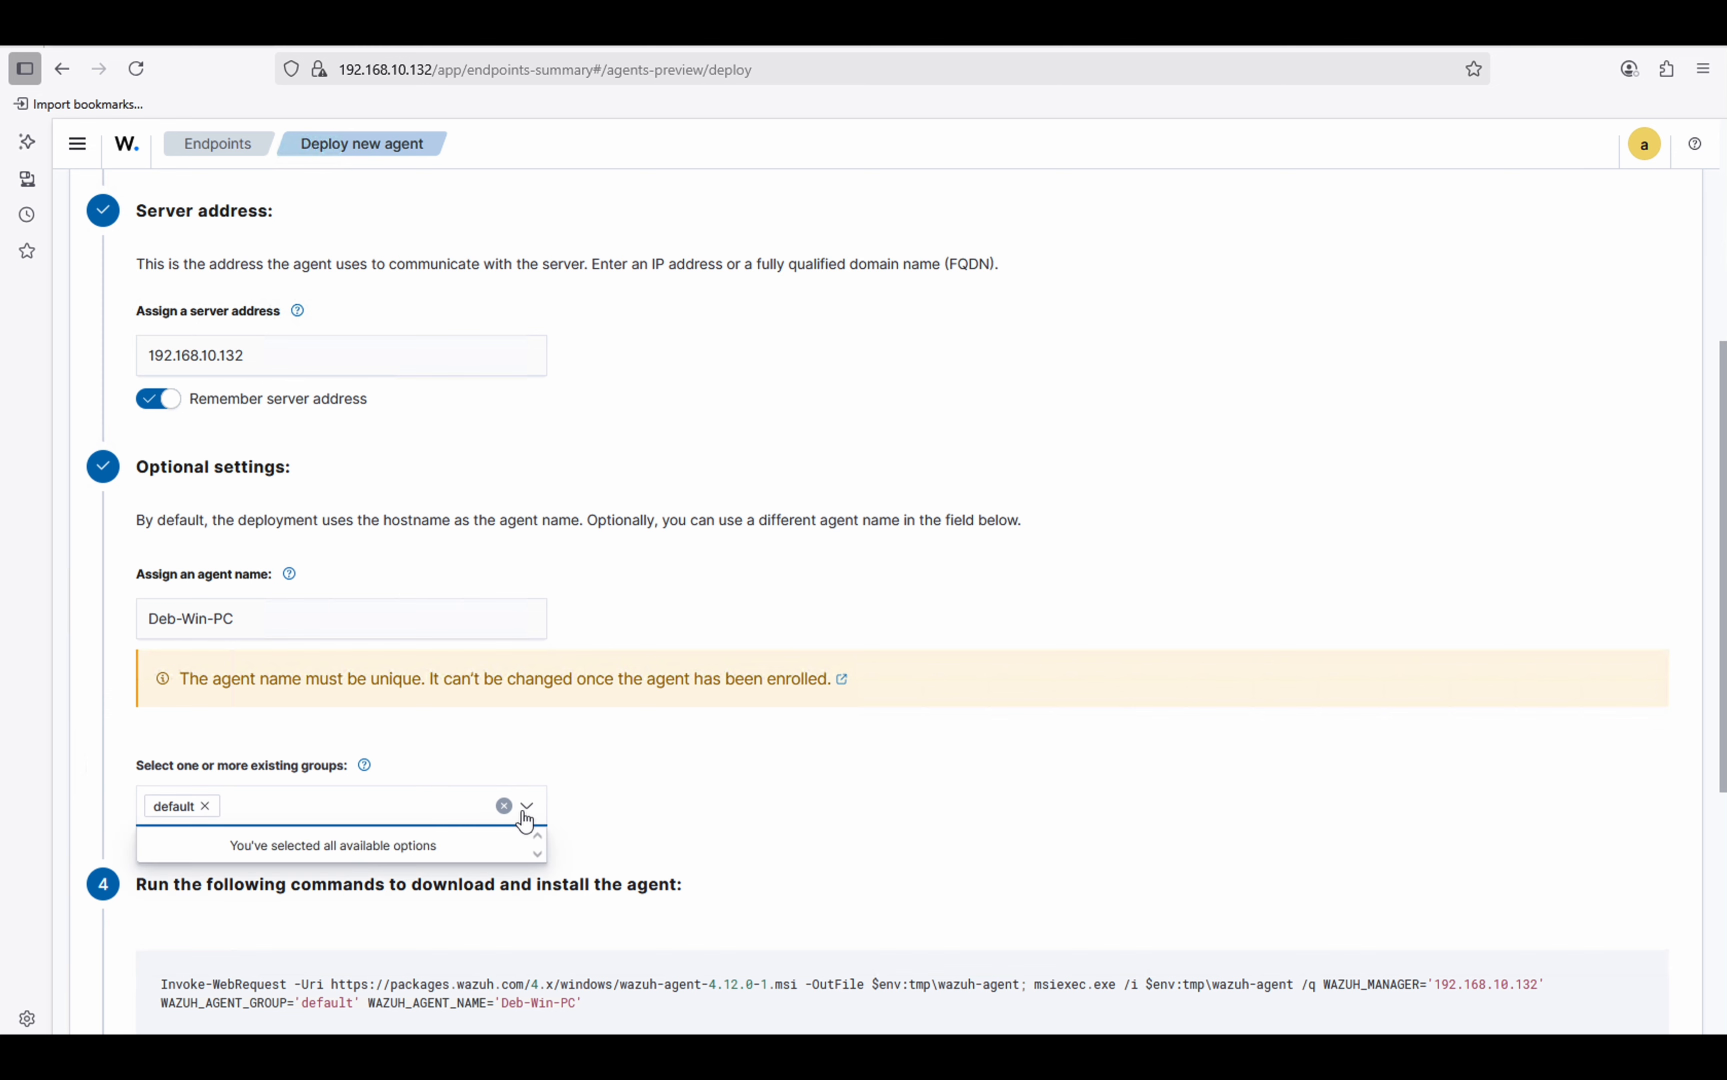
left_click(791, 766)
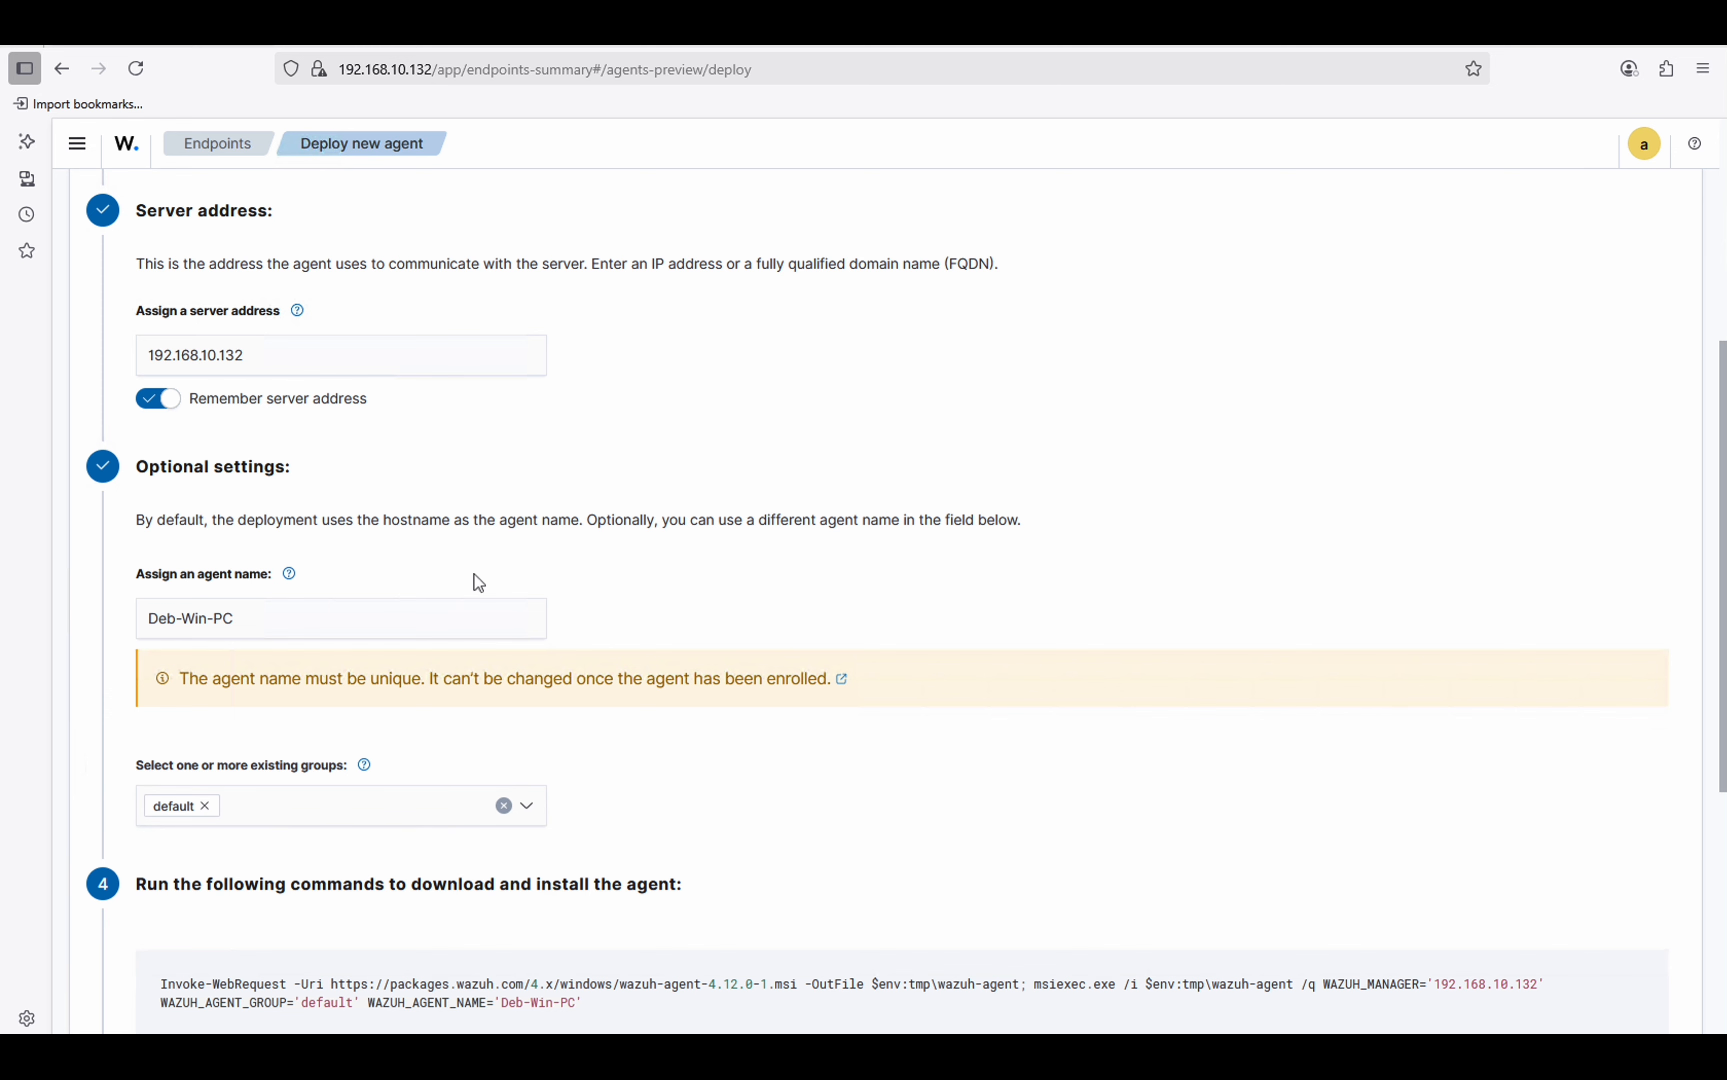
Leave the agent deployment form and open the Groups page under Agents management.
scroll(475, 577, "up", 4)
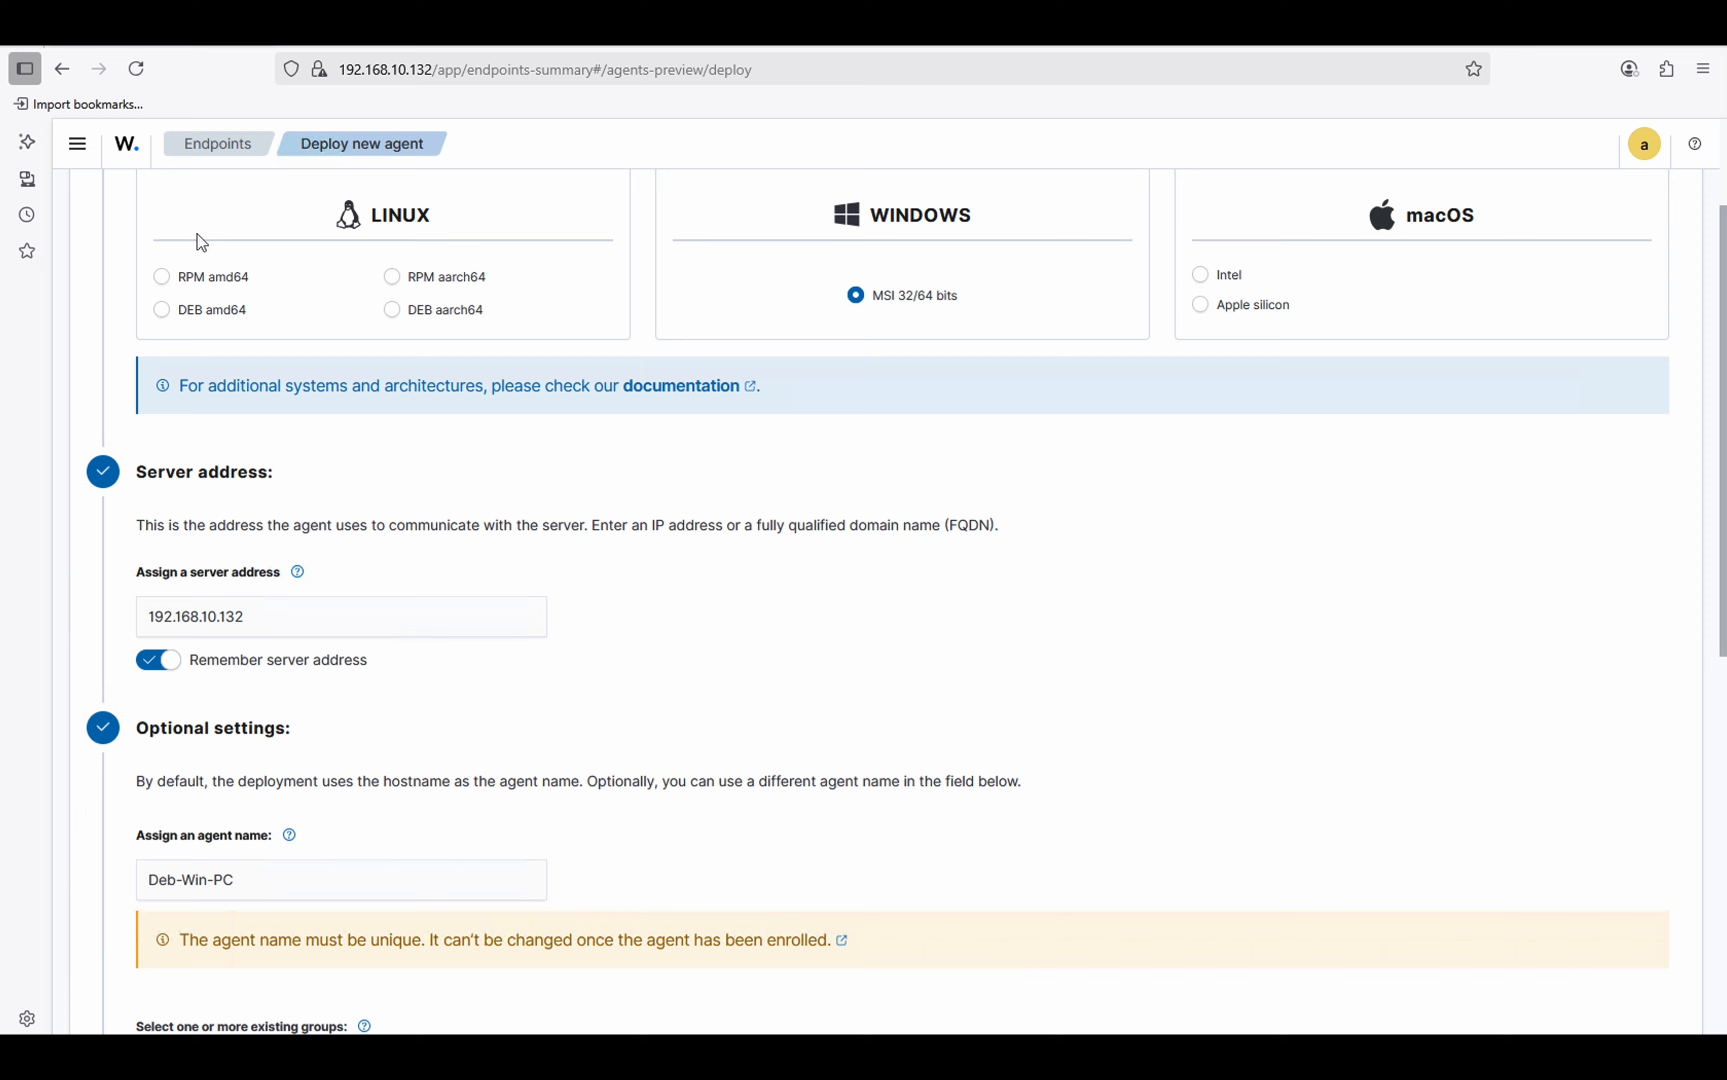
scroll(198, 234, "up", 3)
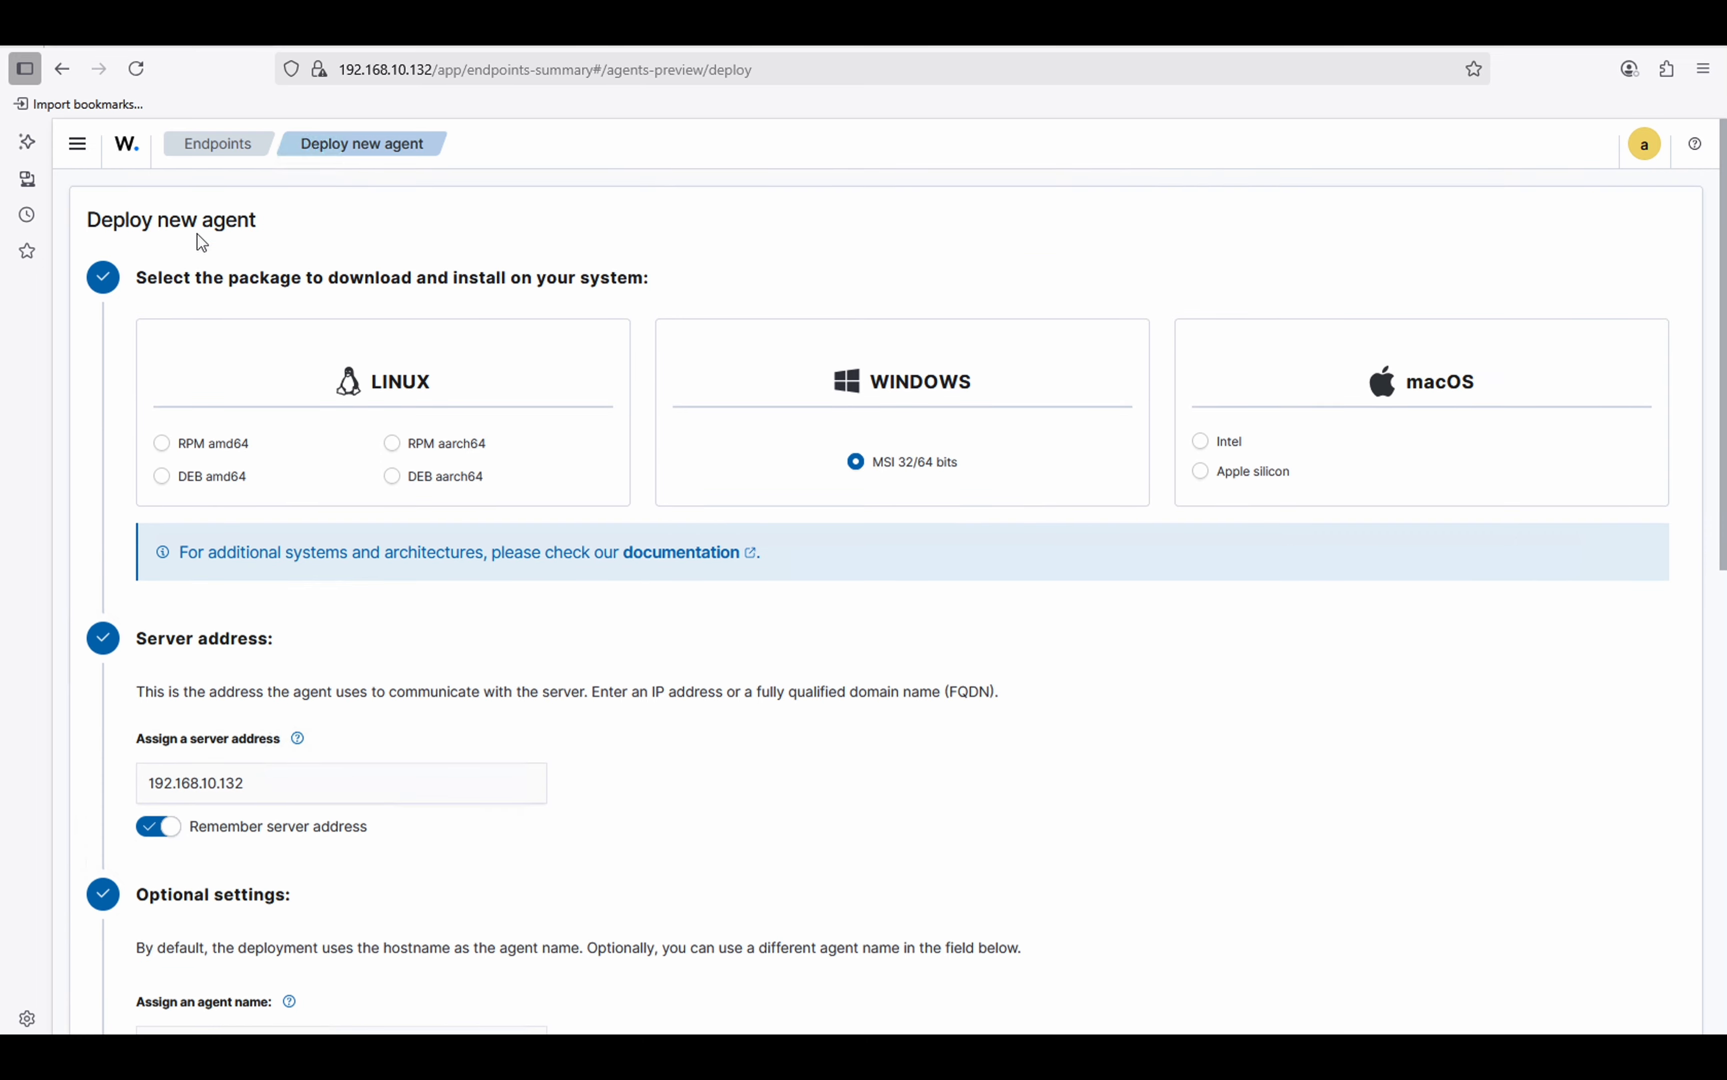
left_click(80, 150)
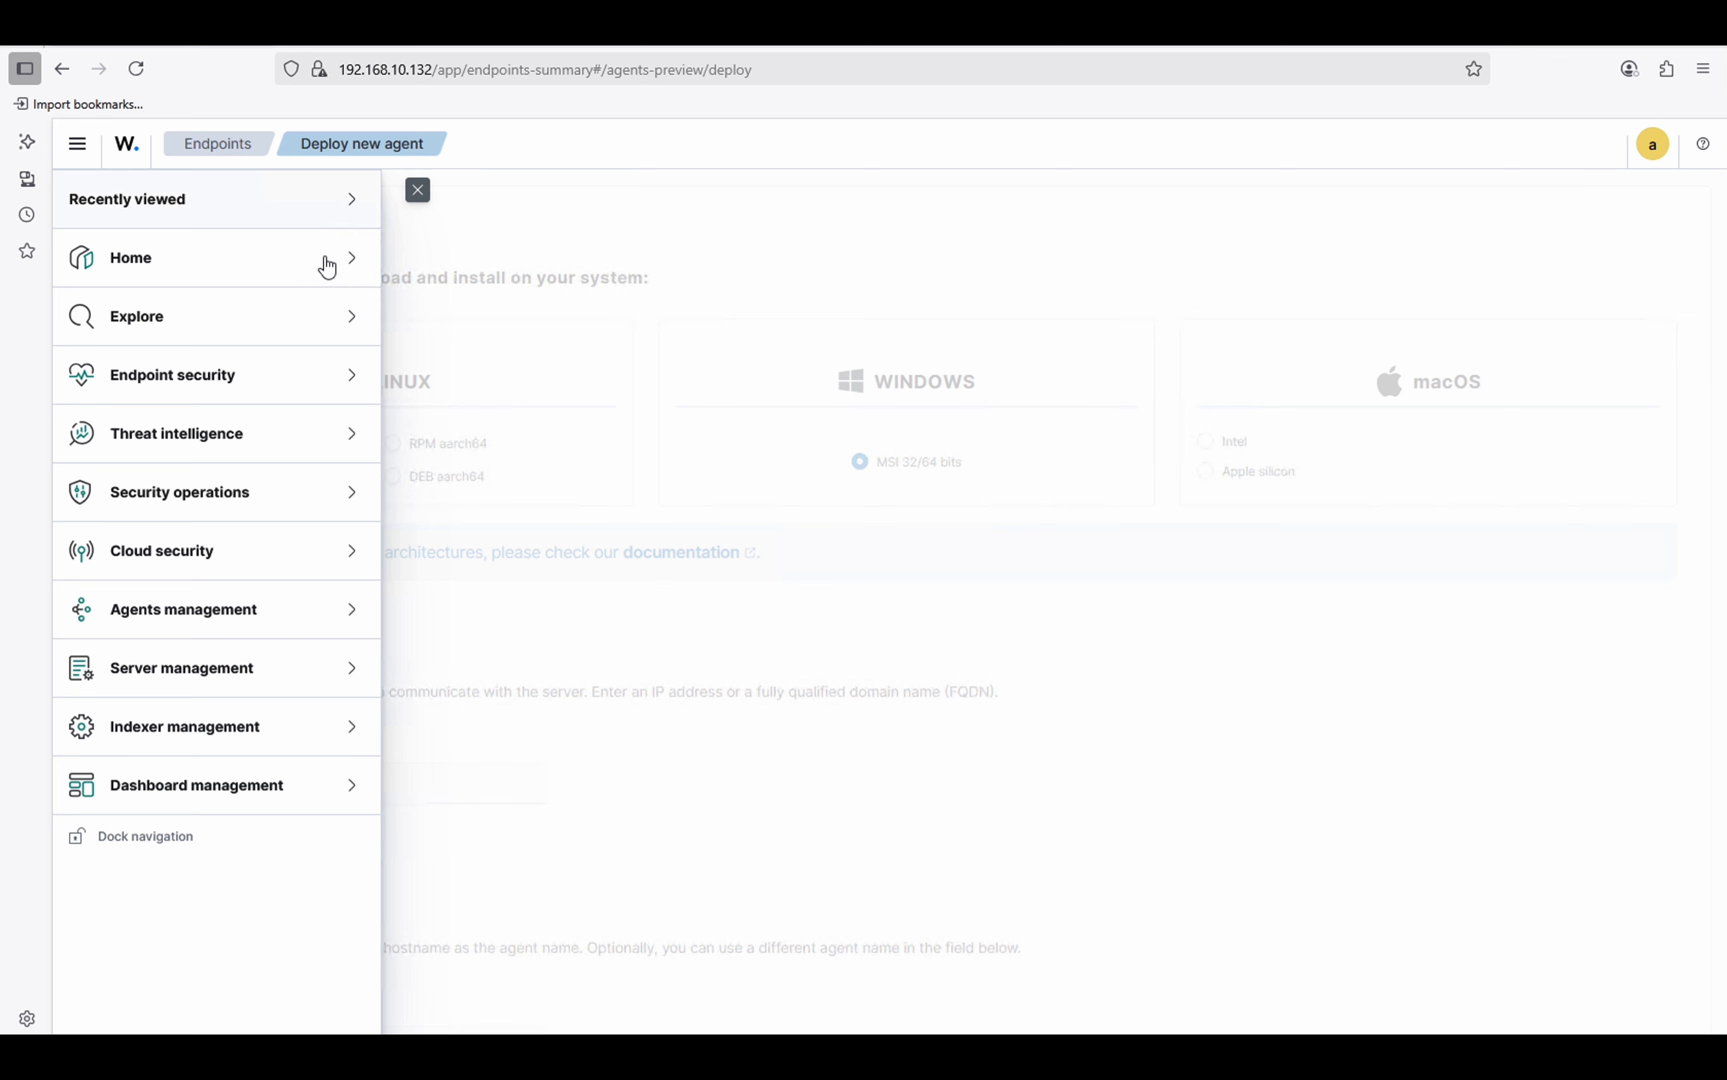
left_click(351, 261)
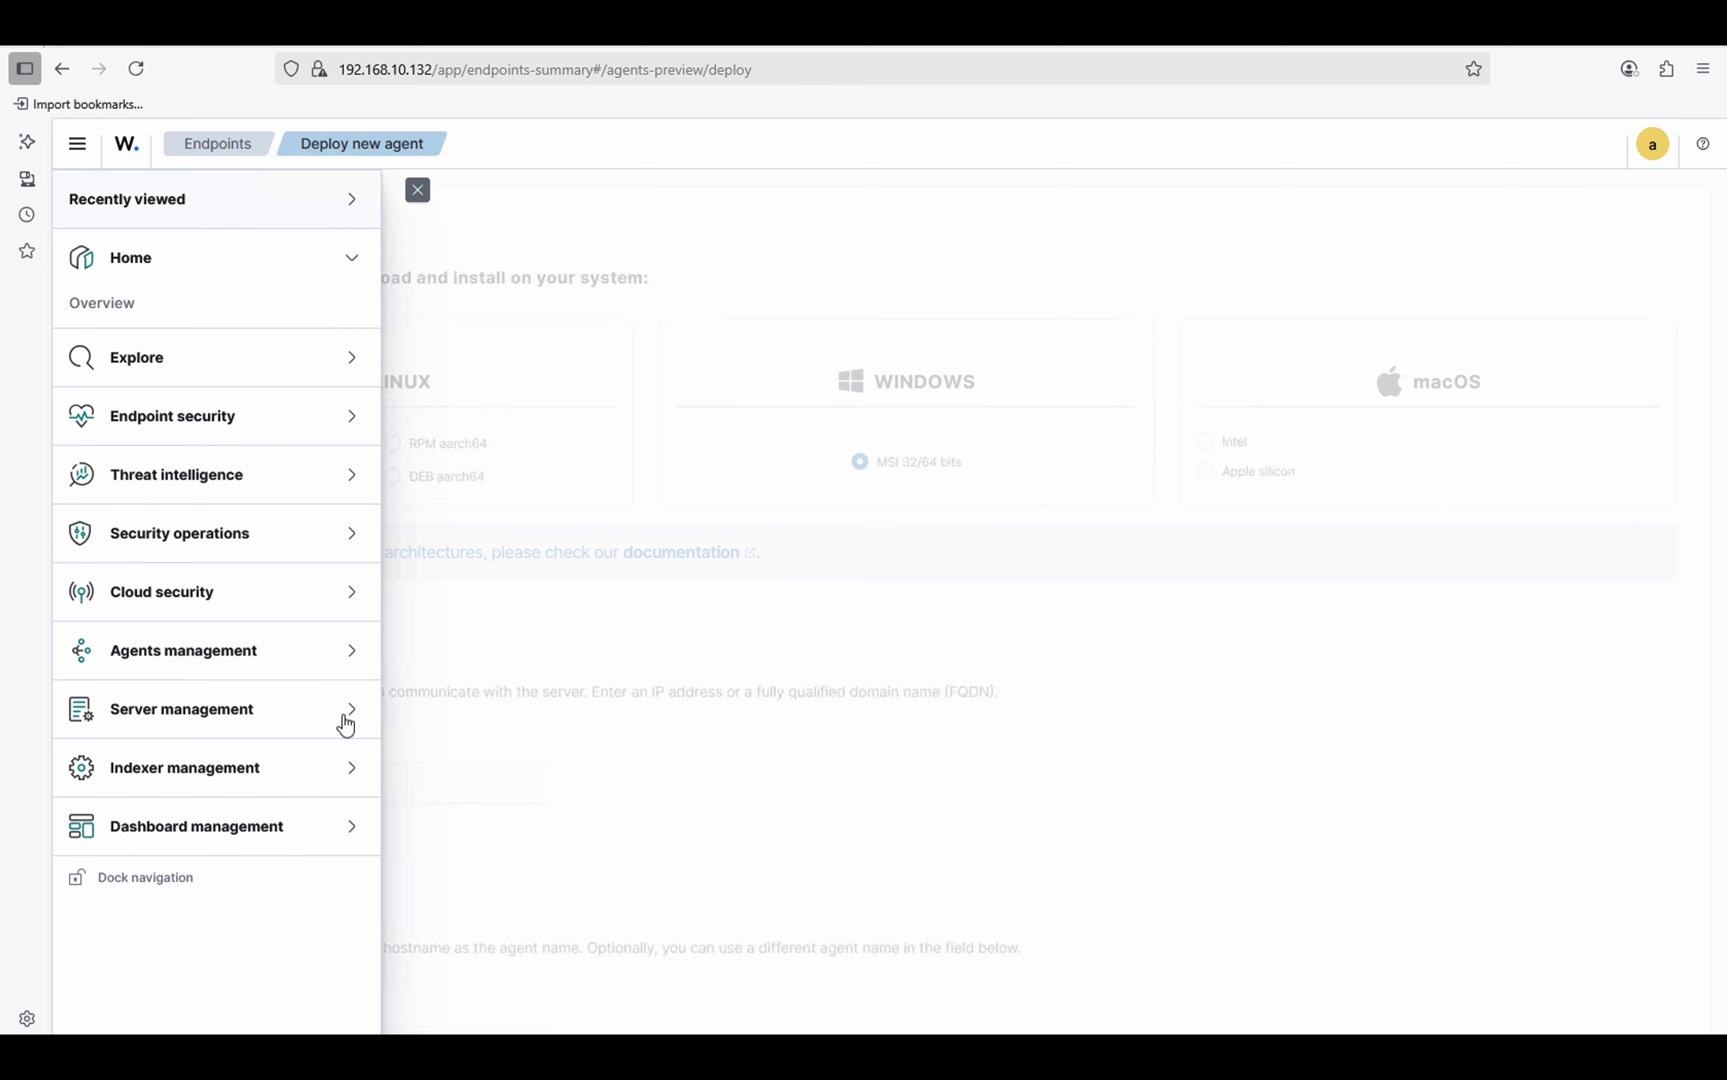
left_click(360, 653)
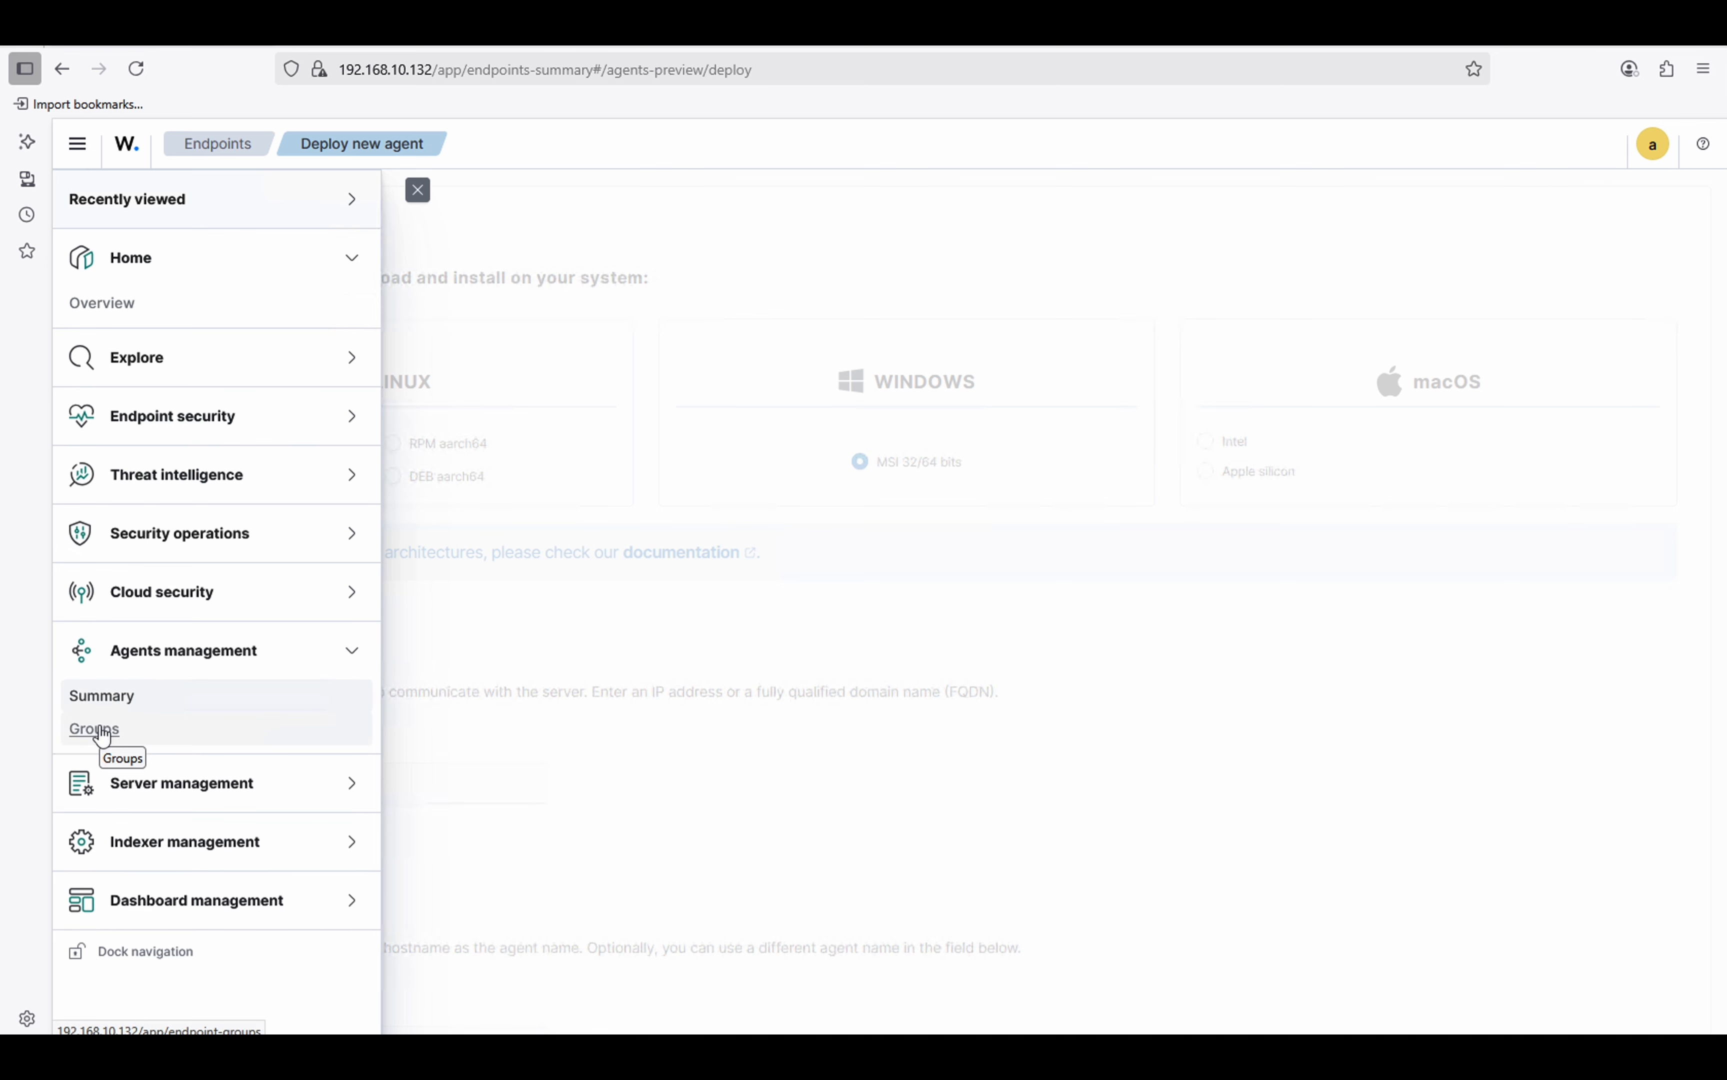
left_click(104, 731)
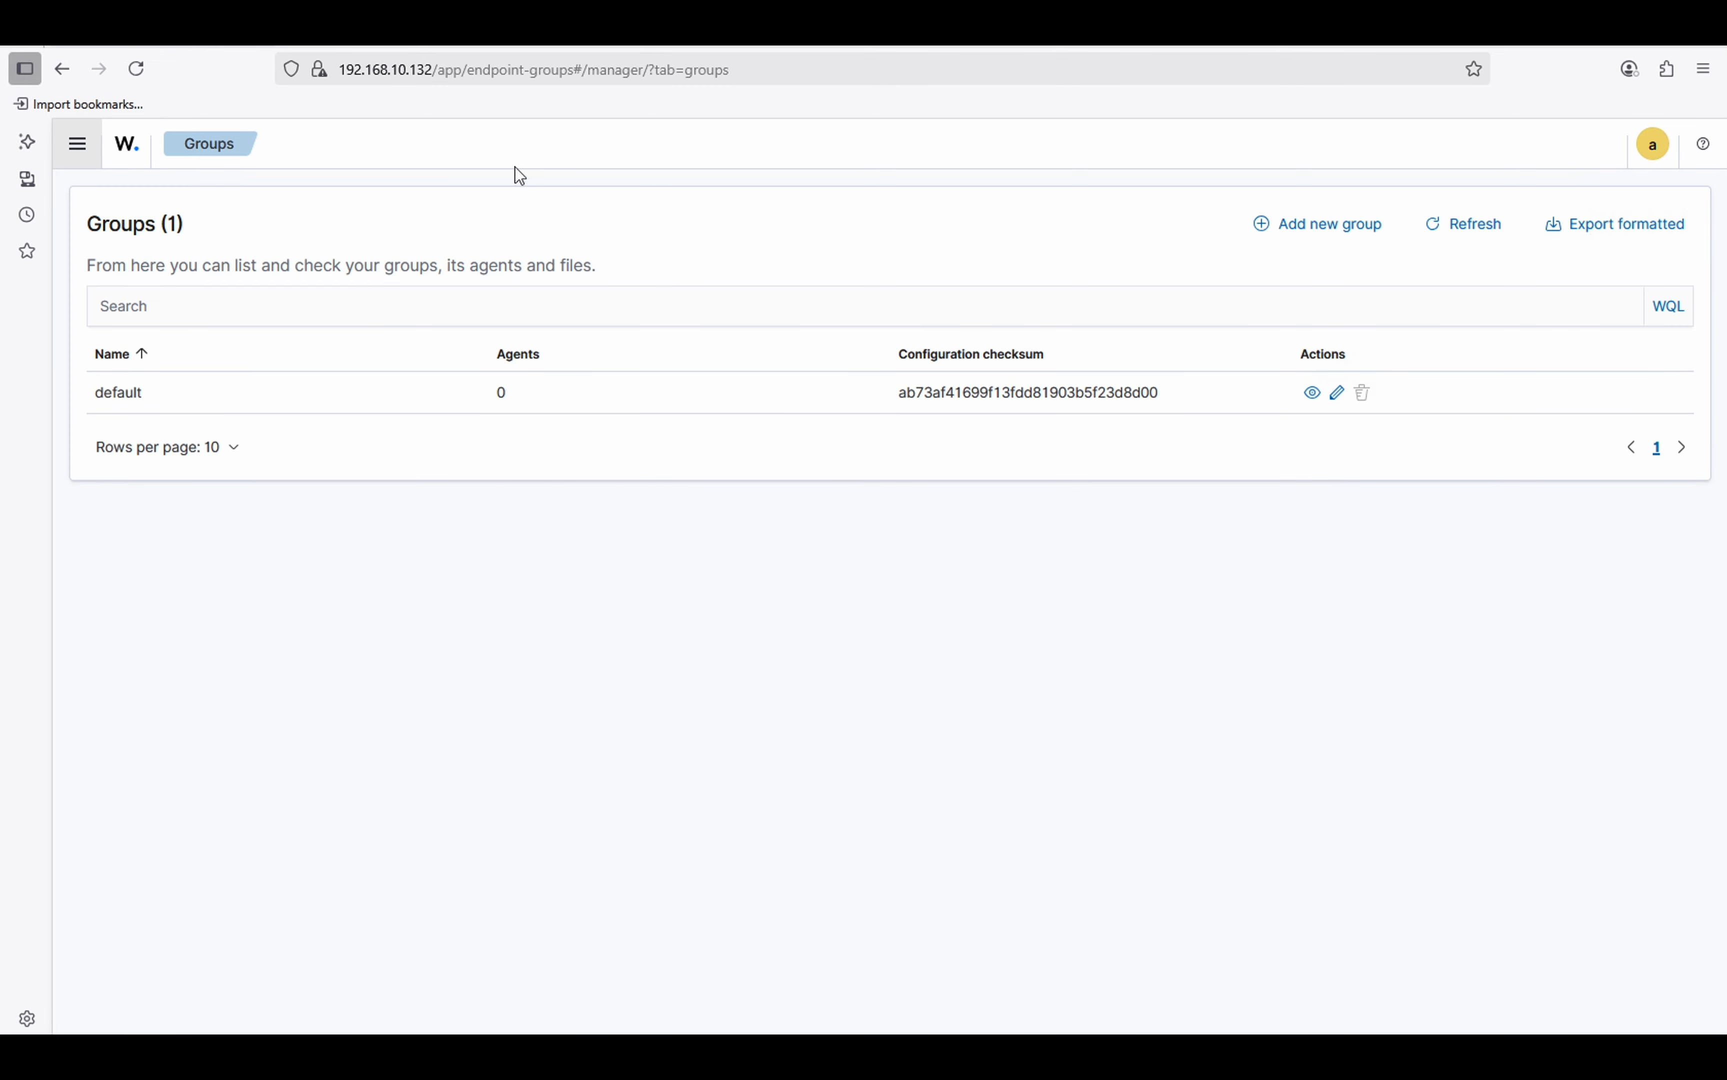
Create a new agent group named Windows.
left_click(1346, 249)
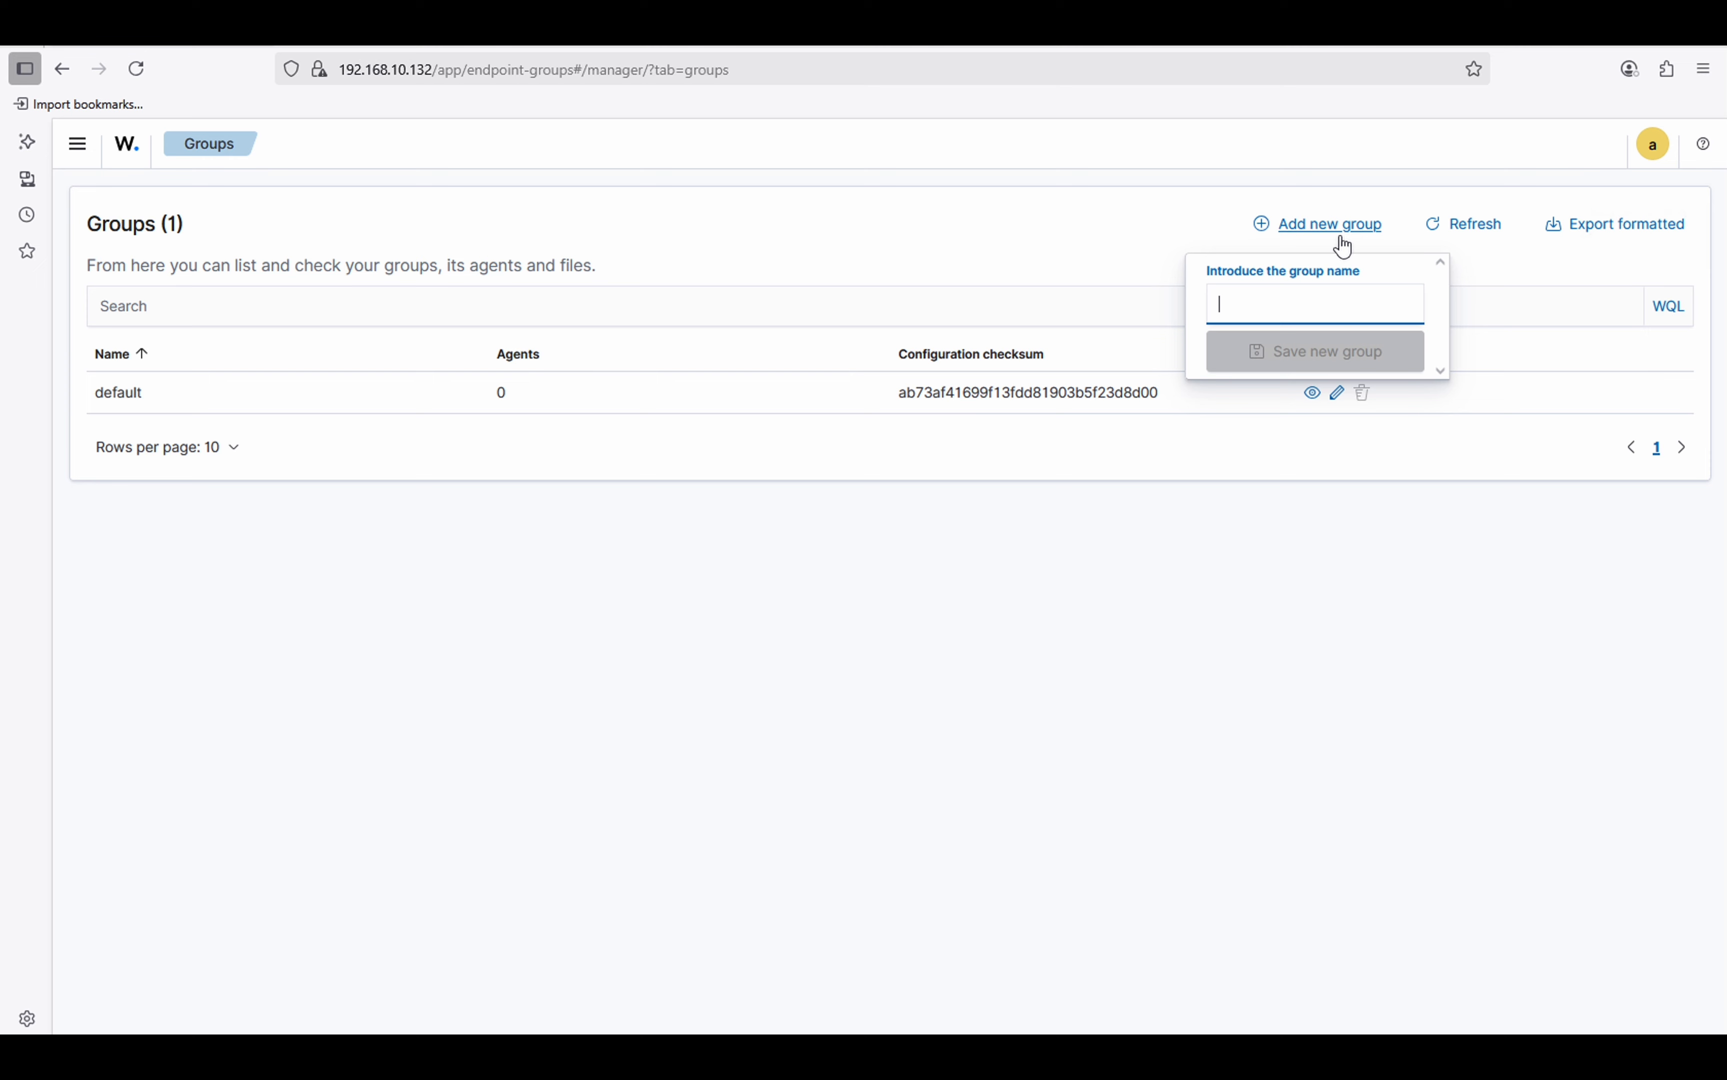
type("Win")
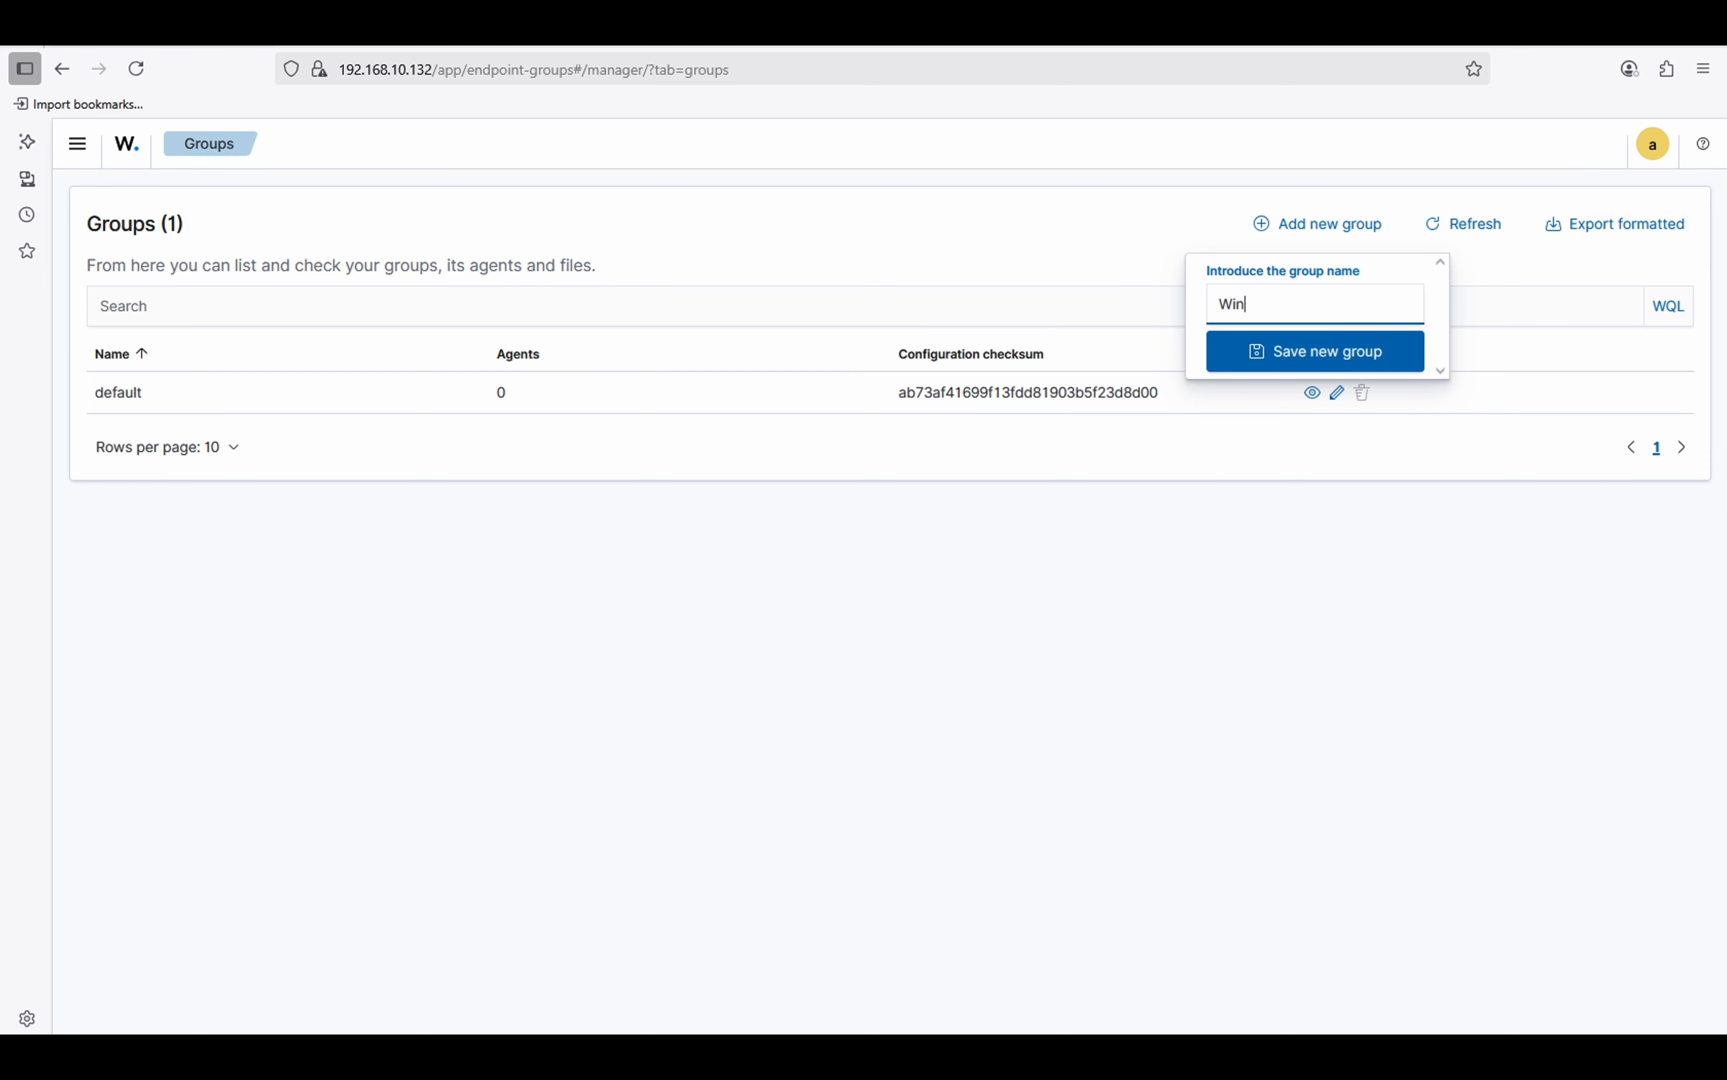
type("dows")
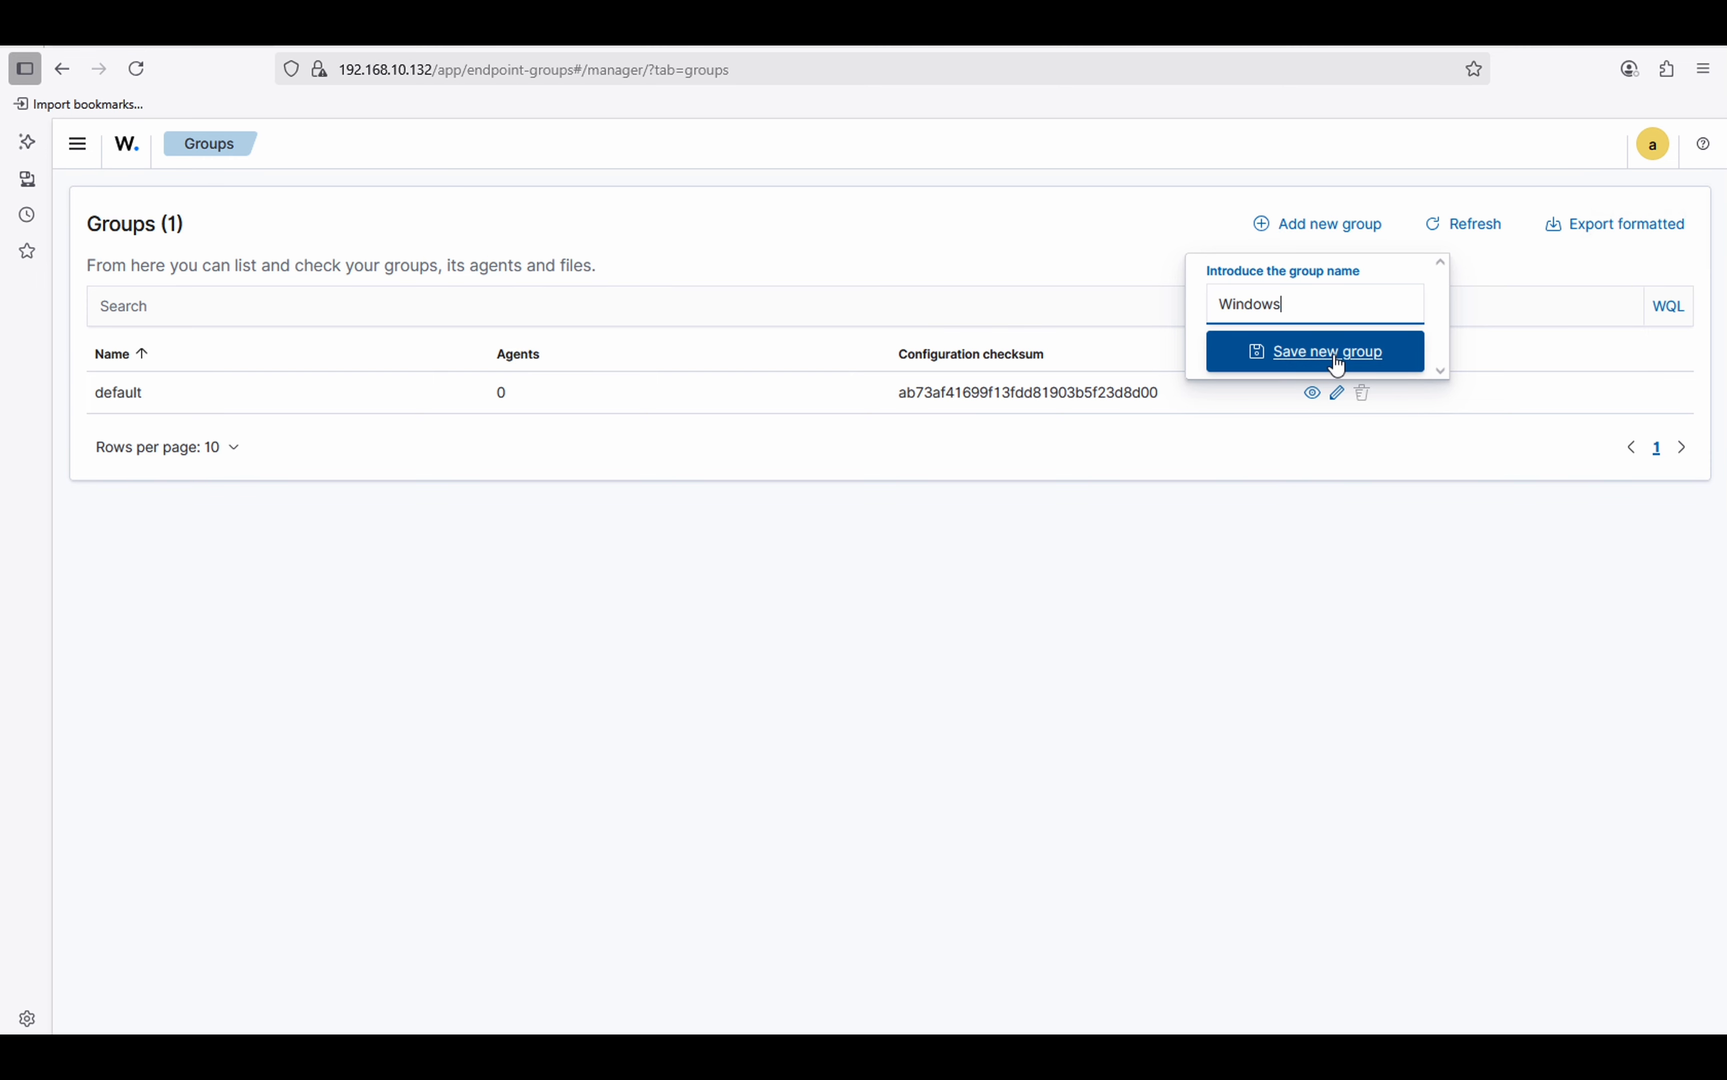
left_click(1331, 360)
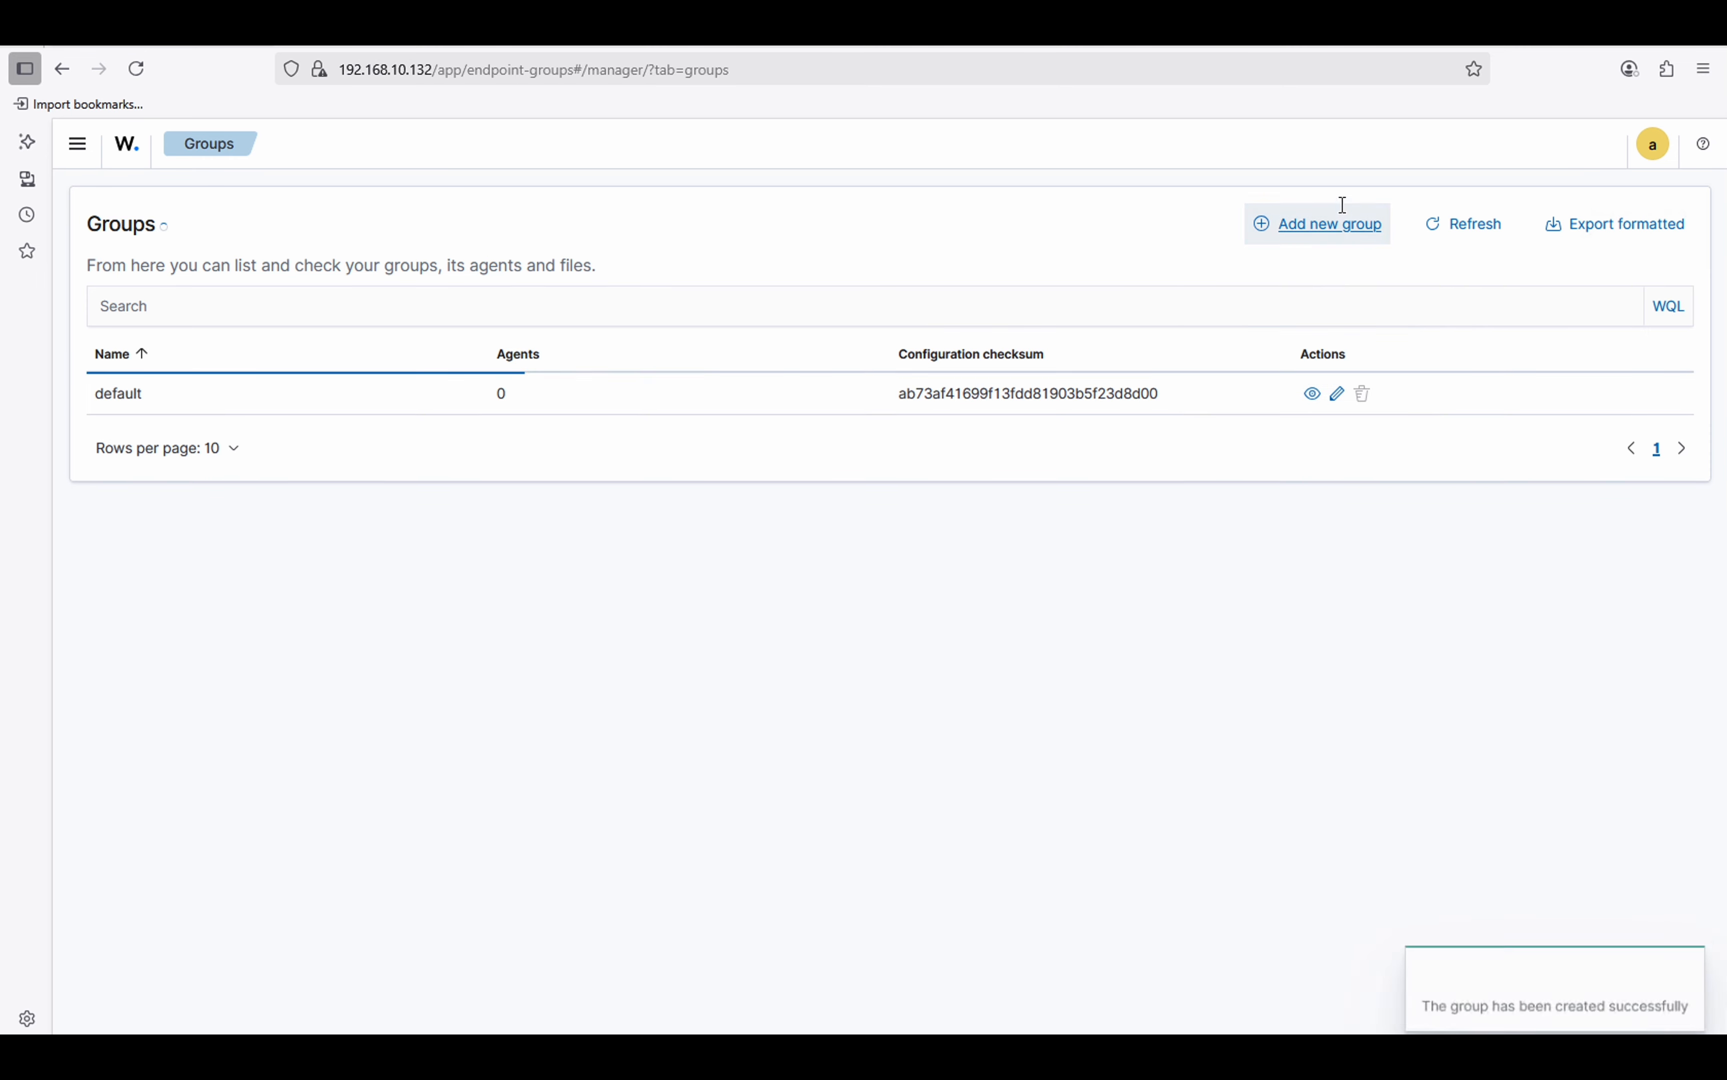
Create a new agent group named Linux.
left_click(1340, 248)
type("Li")
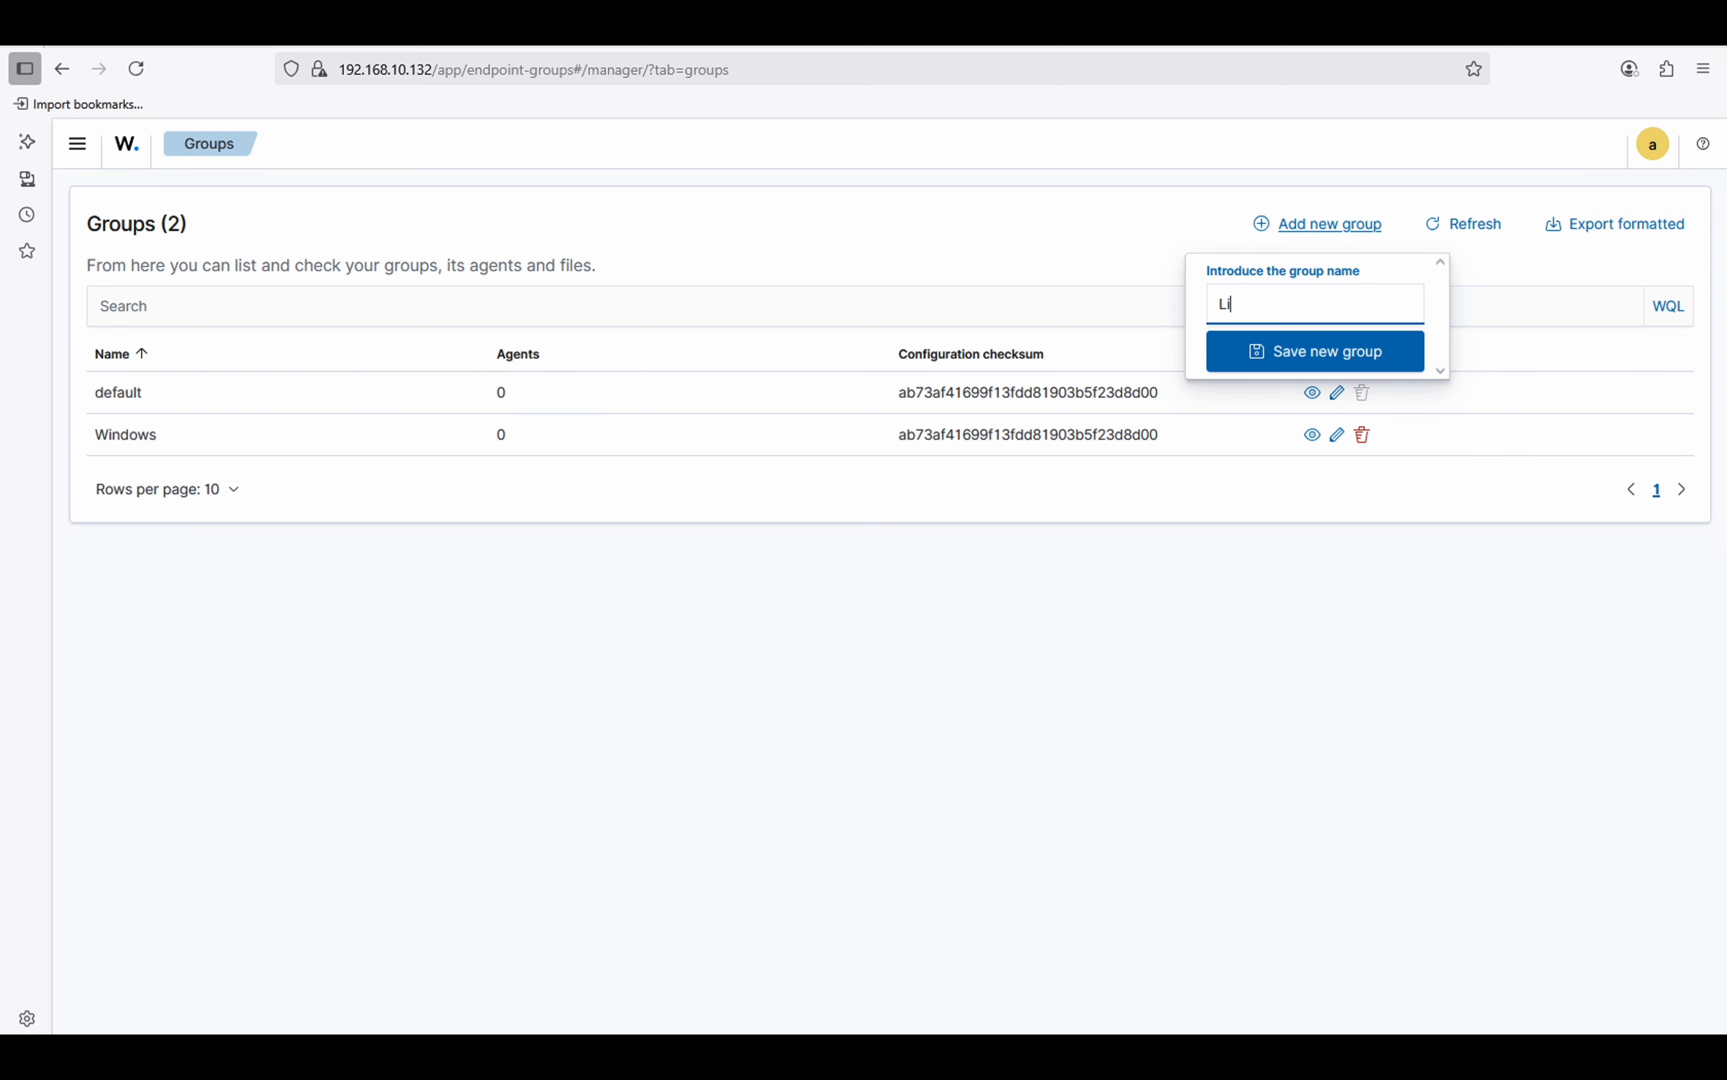
type("nux")
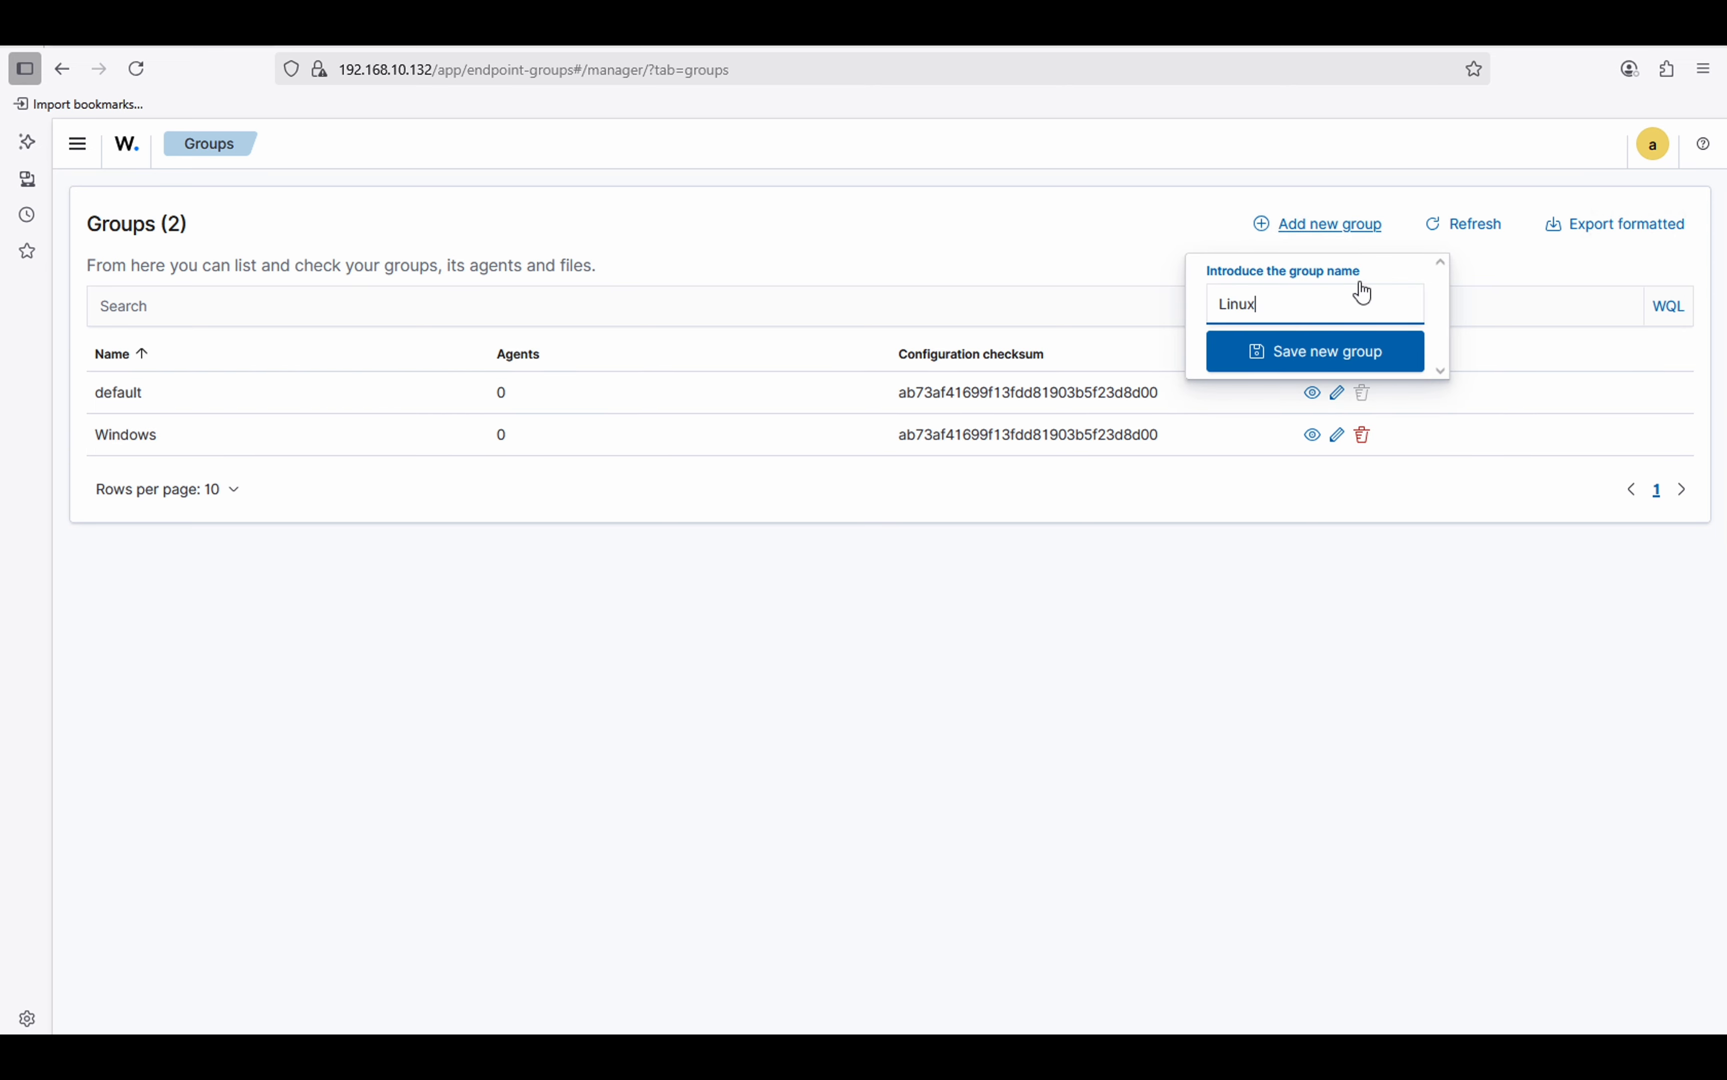
left_click(1333, 361)
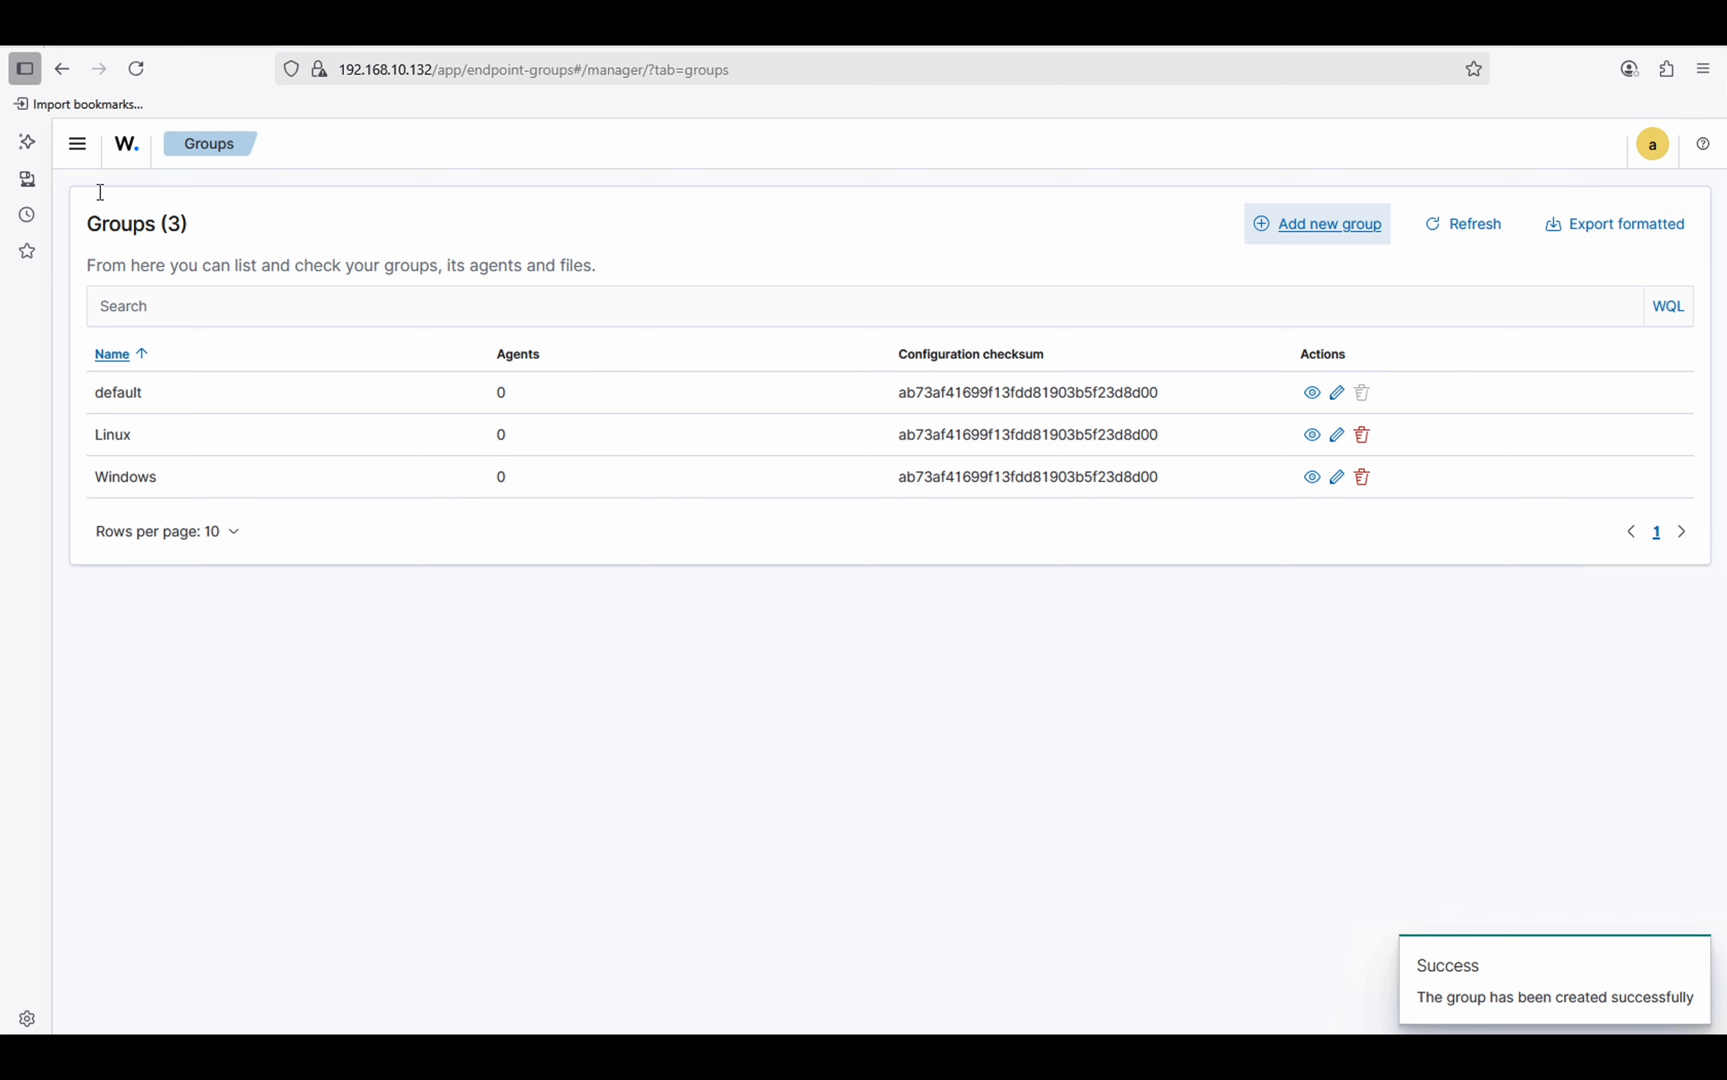
Start a new agent deployment from the agents summary and choose the Windows MSI 32/64 bits package.
left_click(80, 148)
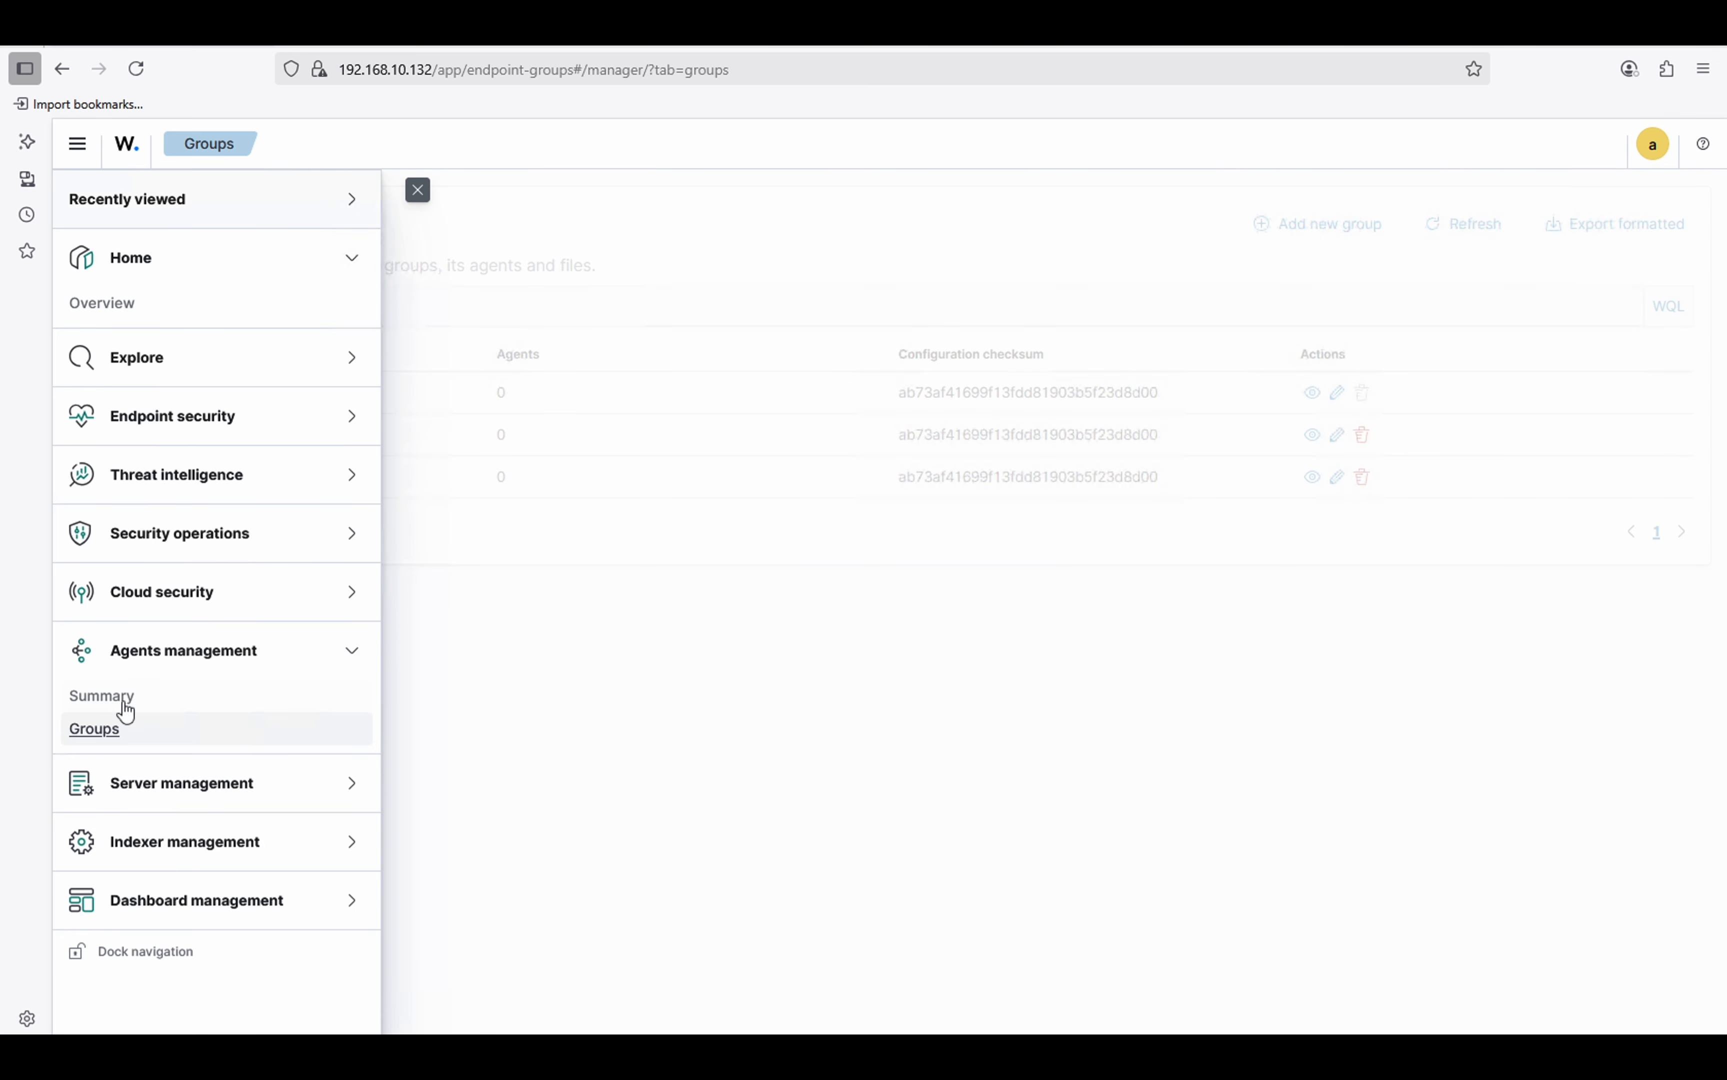
left_click(114, 698)
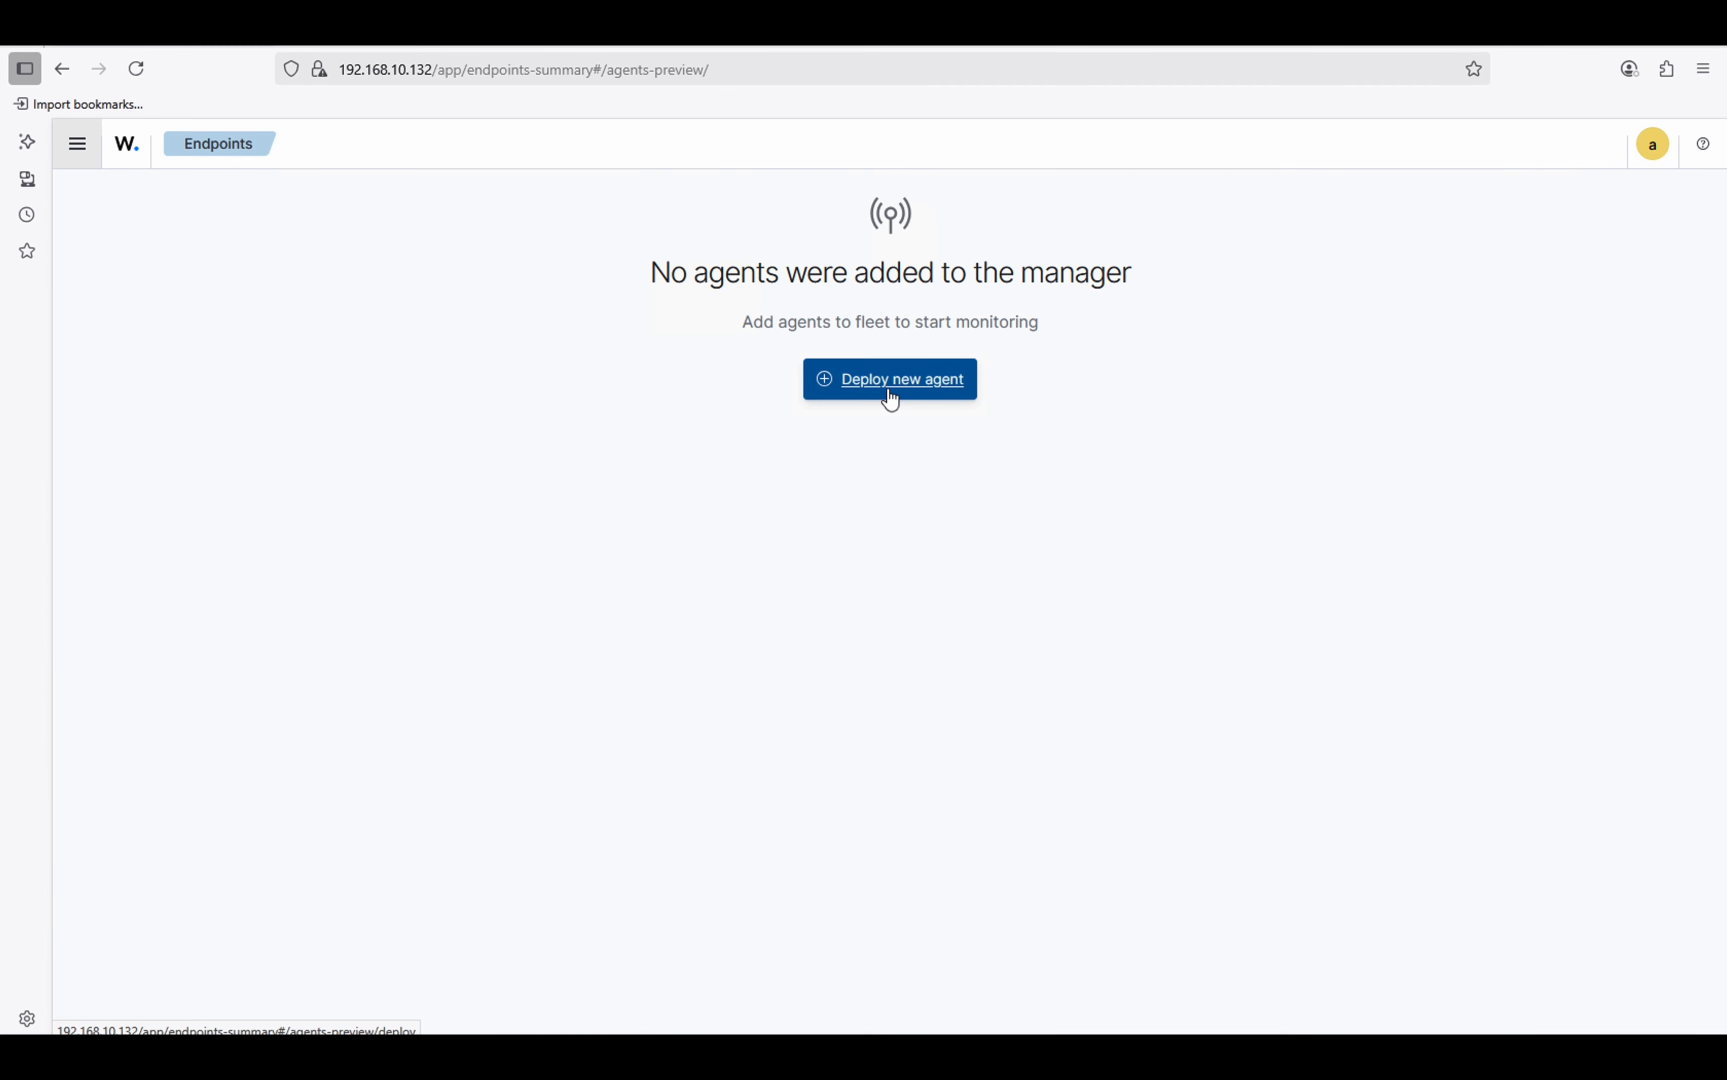
left_click(891, 395)
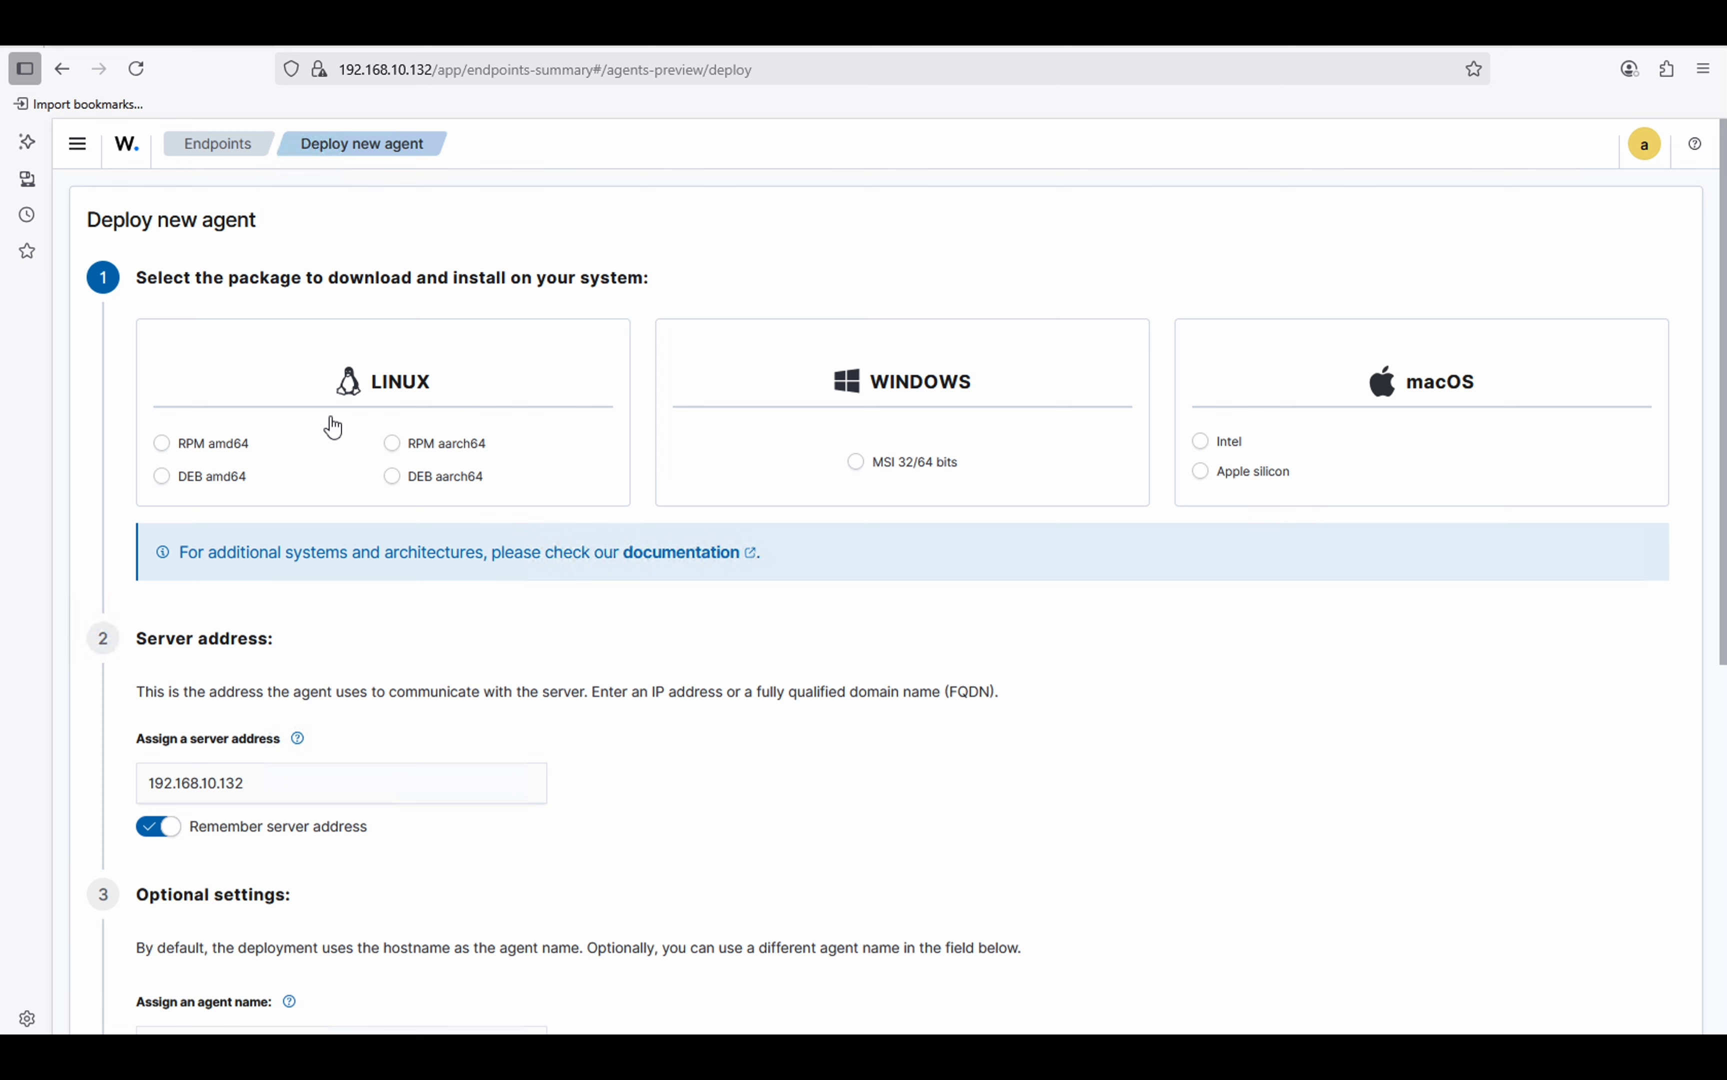
left_click(856, 461)
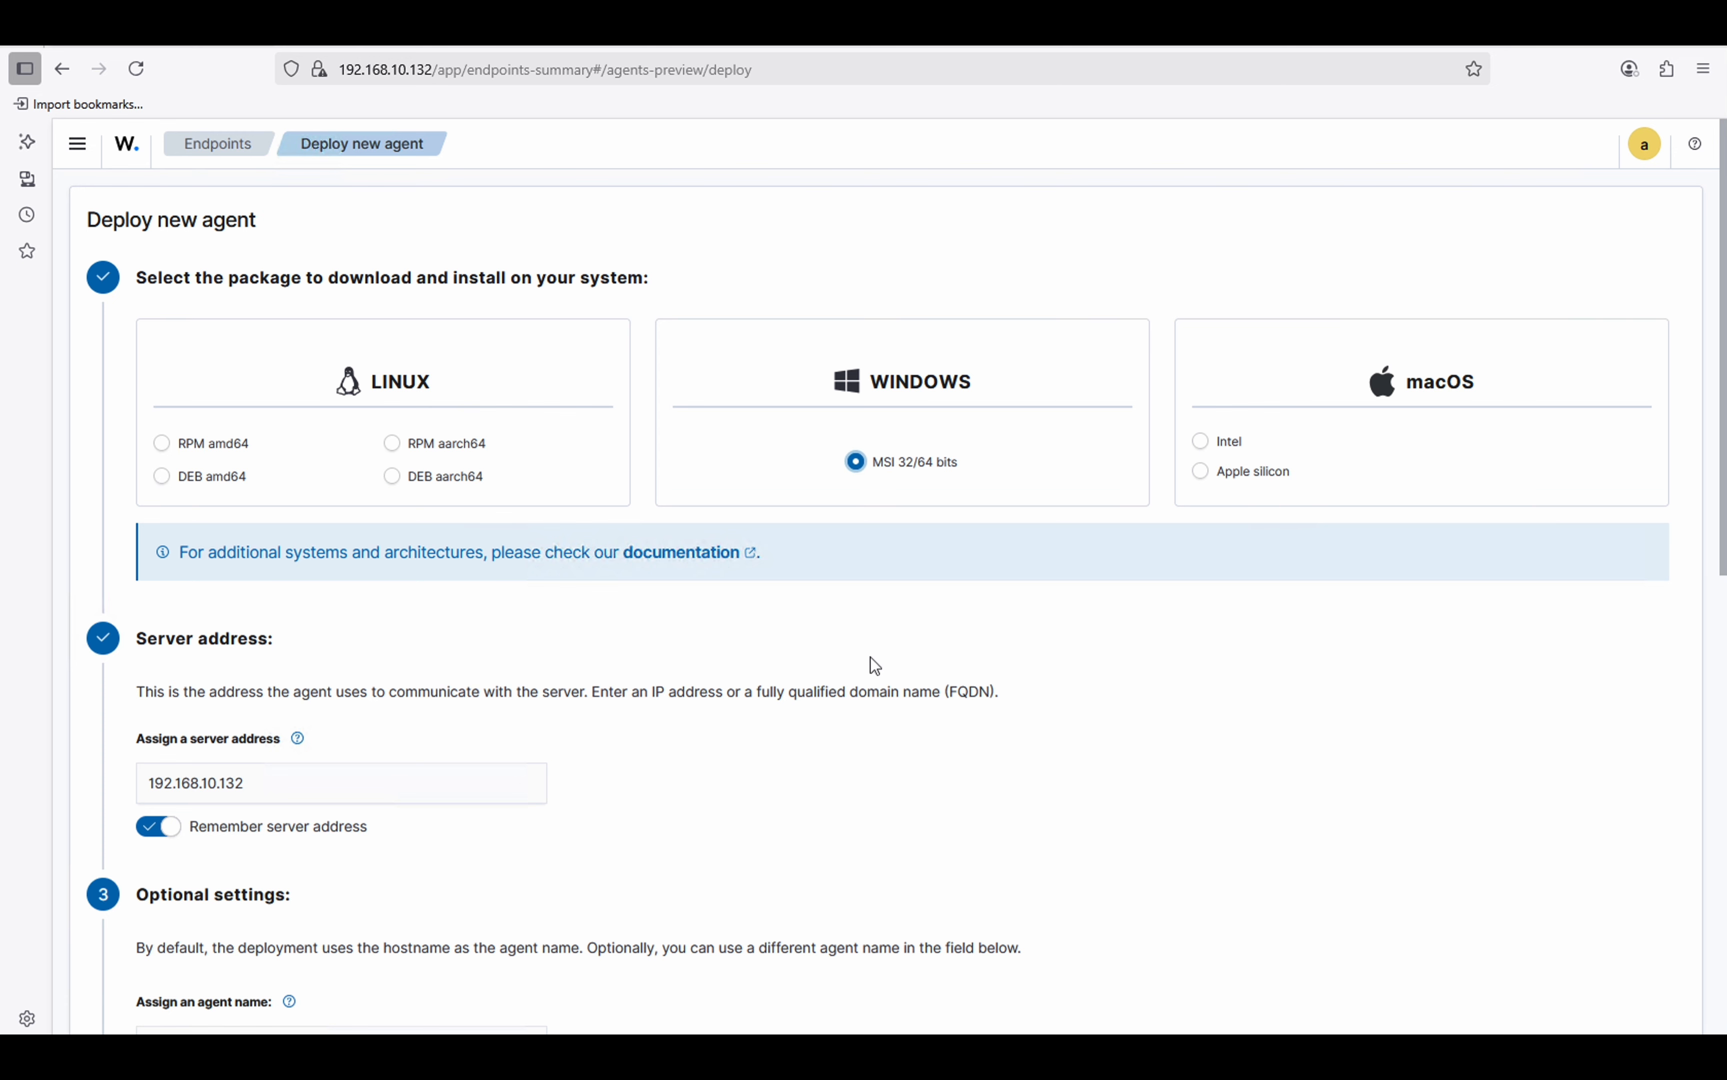
Assign the agent name Deb-WIN-PC in the optional settings.
scroll(870, 657, "down", 2)
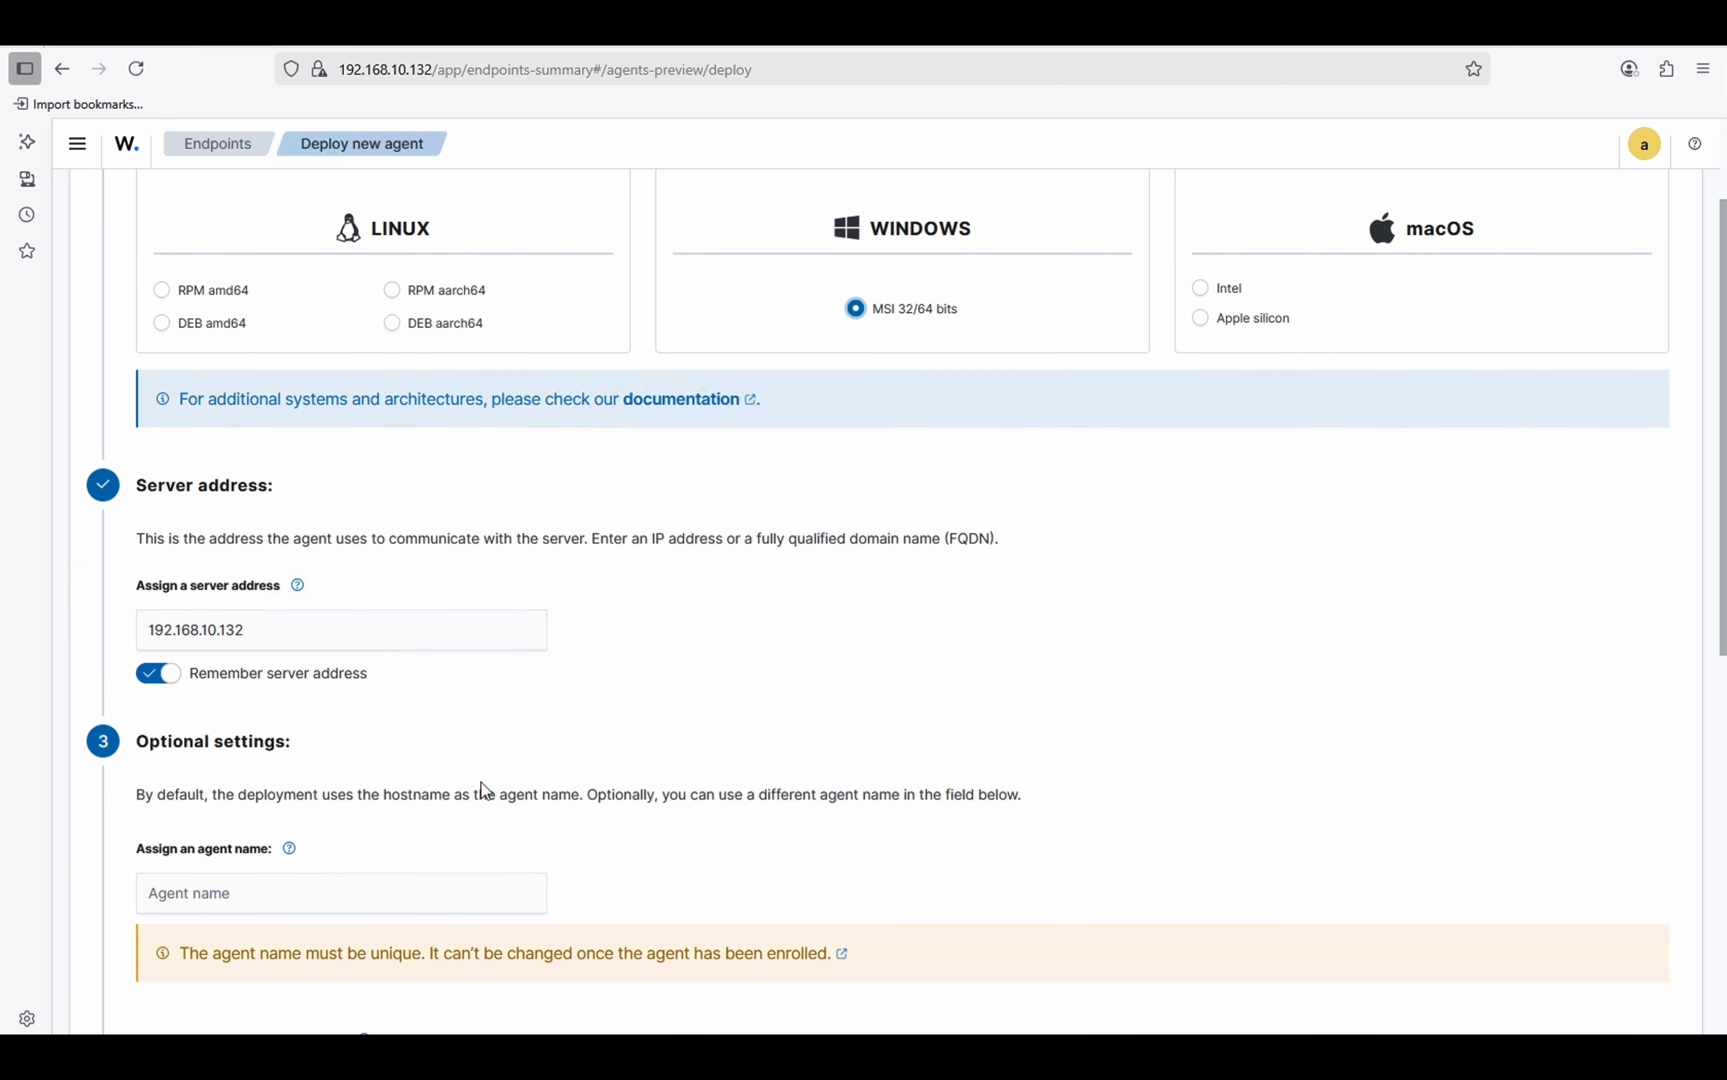
scroll(481, 783, "down", 3)
left_click(345, 649)
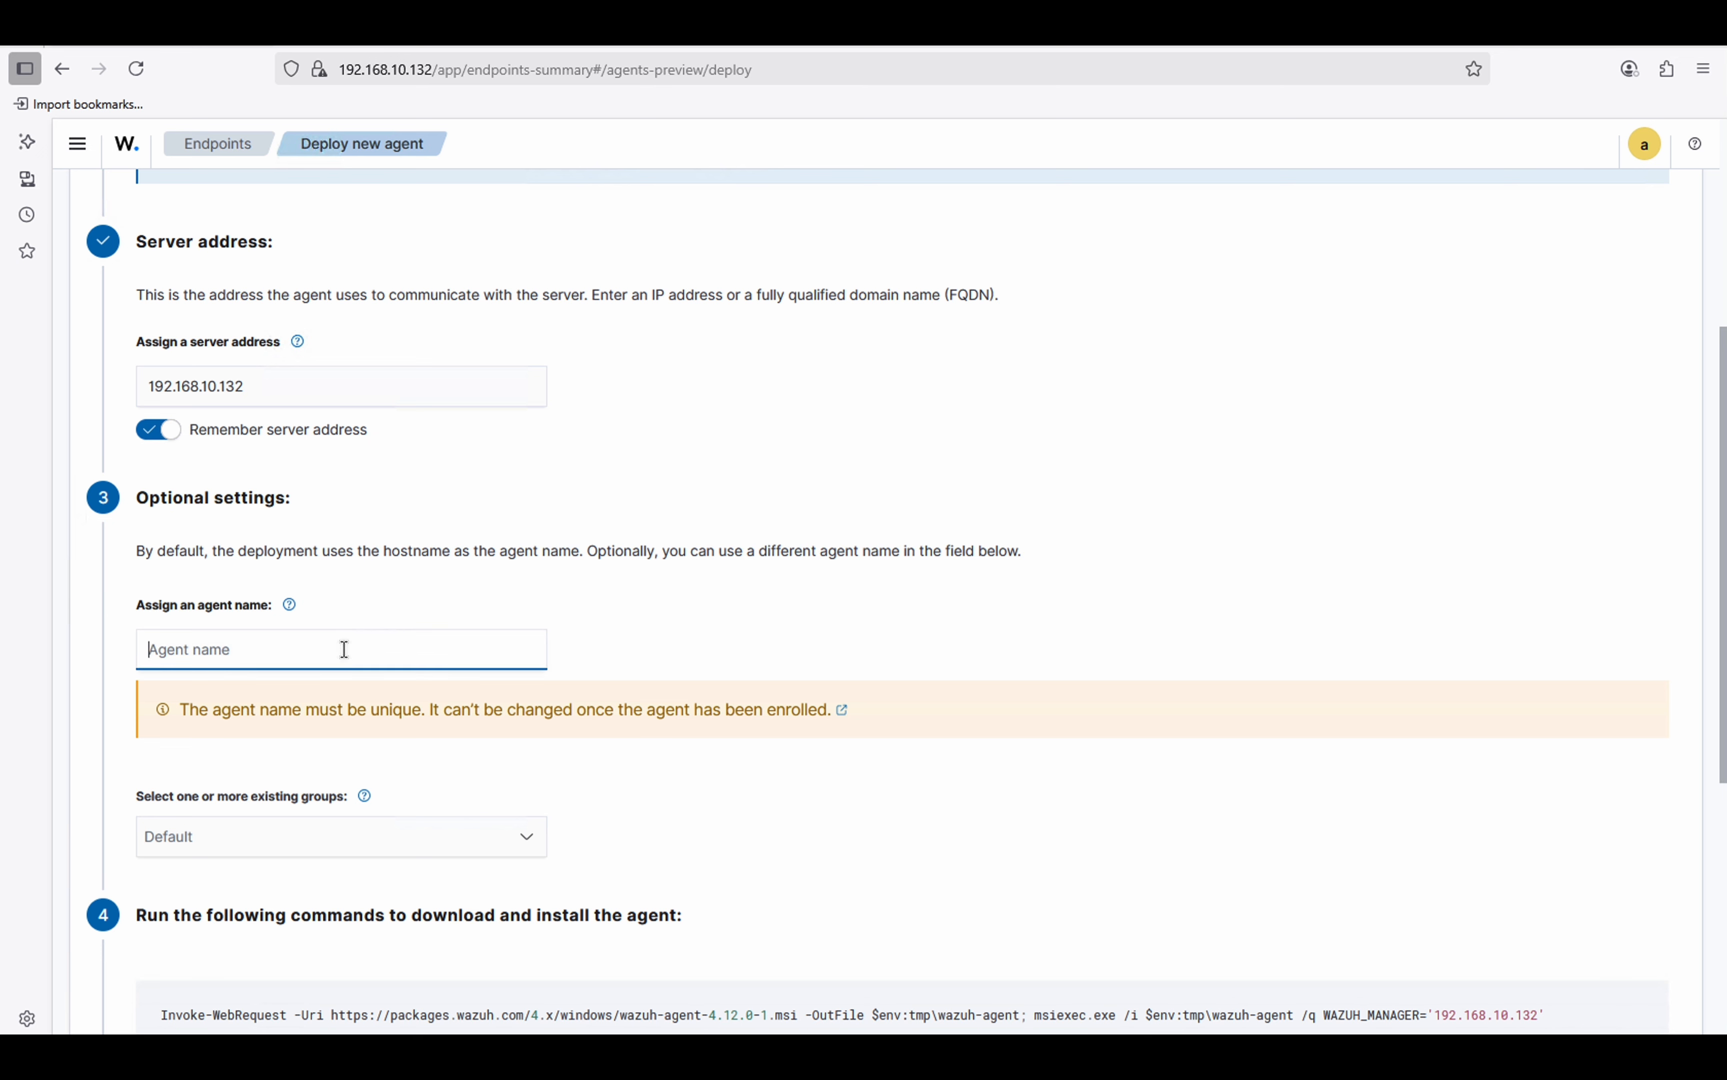
type("Deb-WIN-")
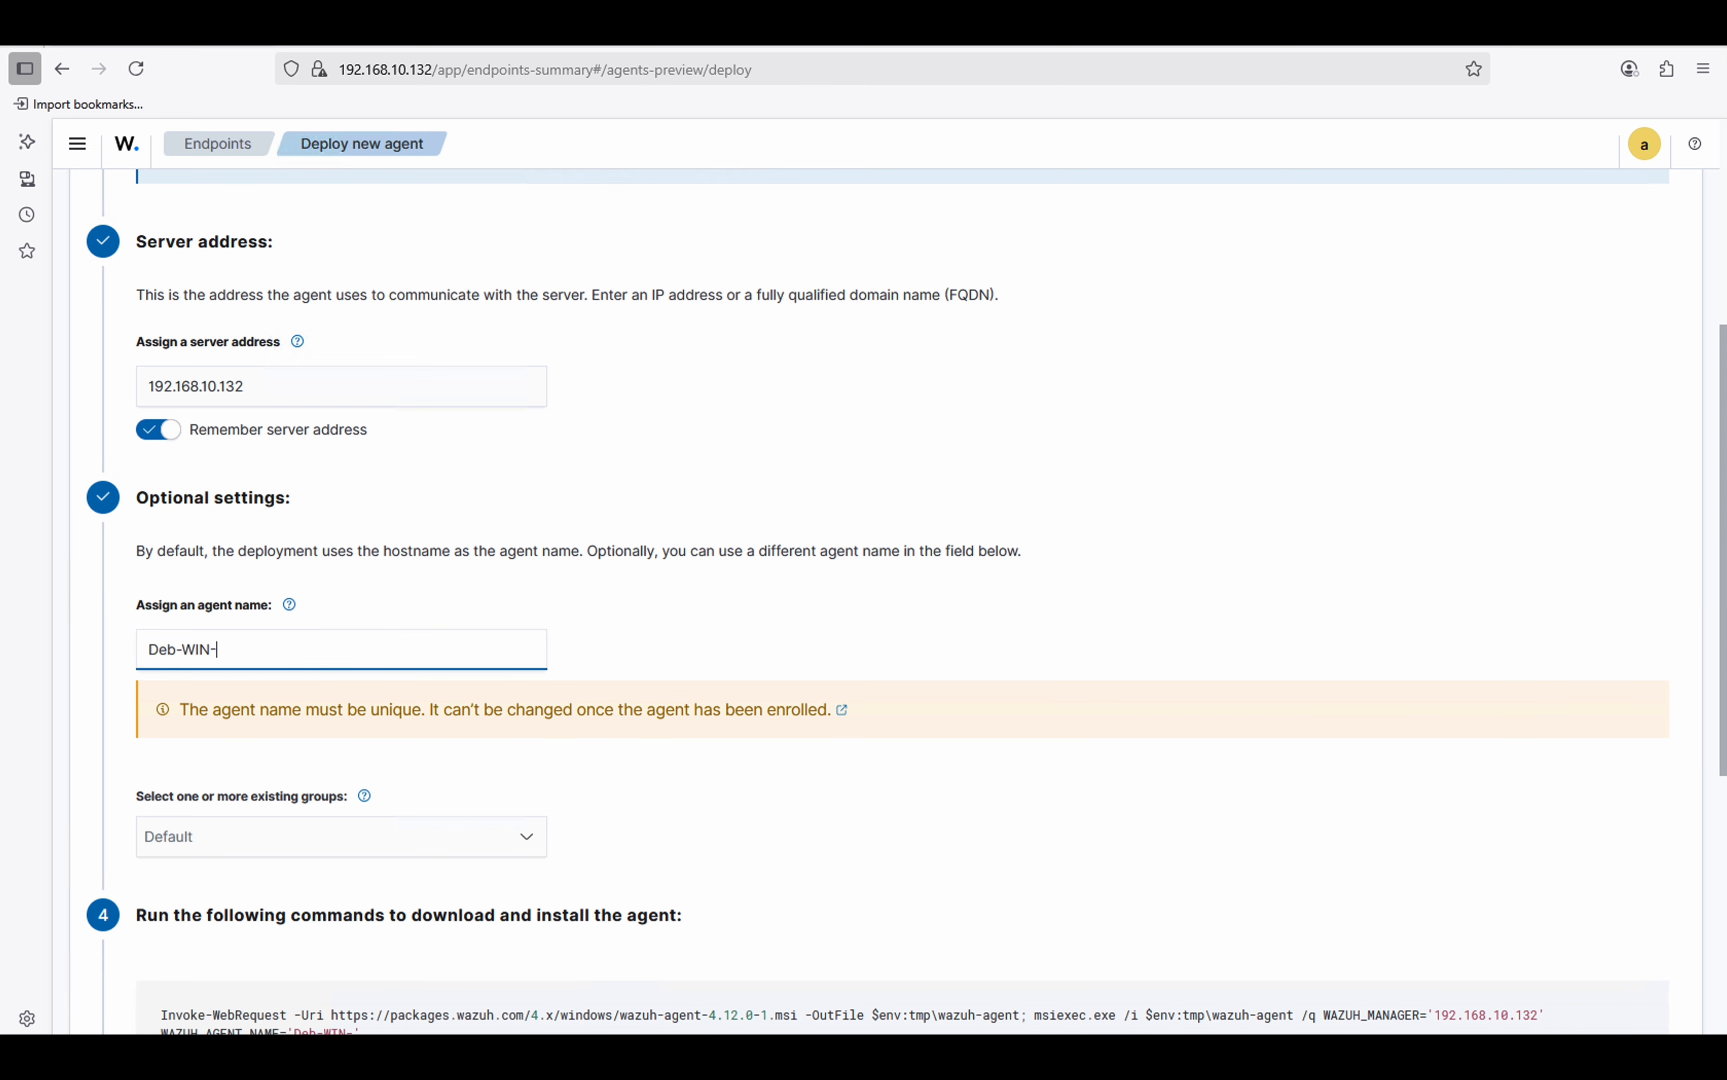
type("PC")
Assign the new agent to the existing groups default and Windows.
scroll(400, 776, "down", 2)
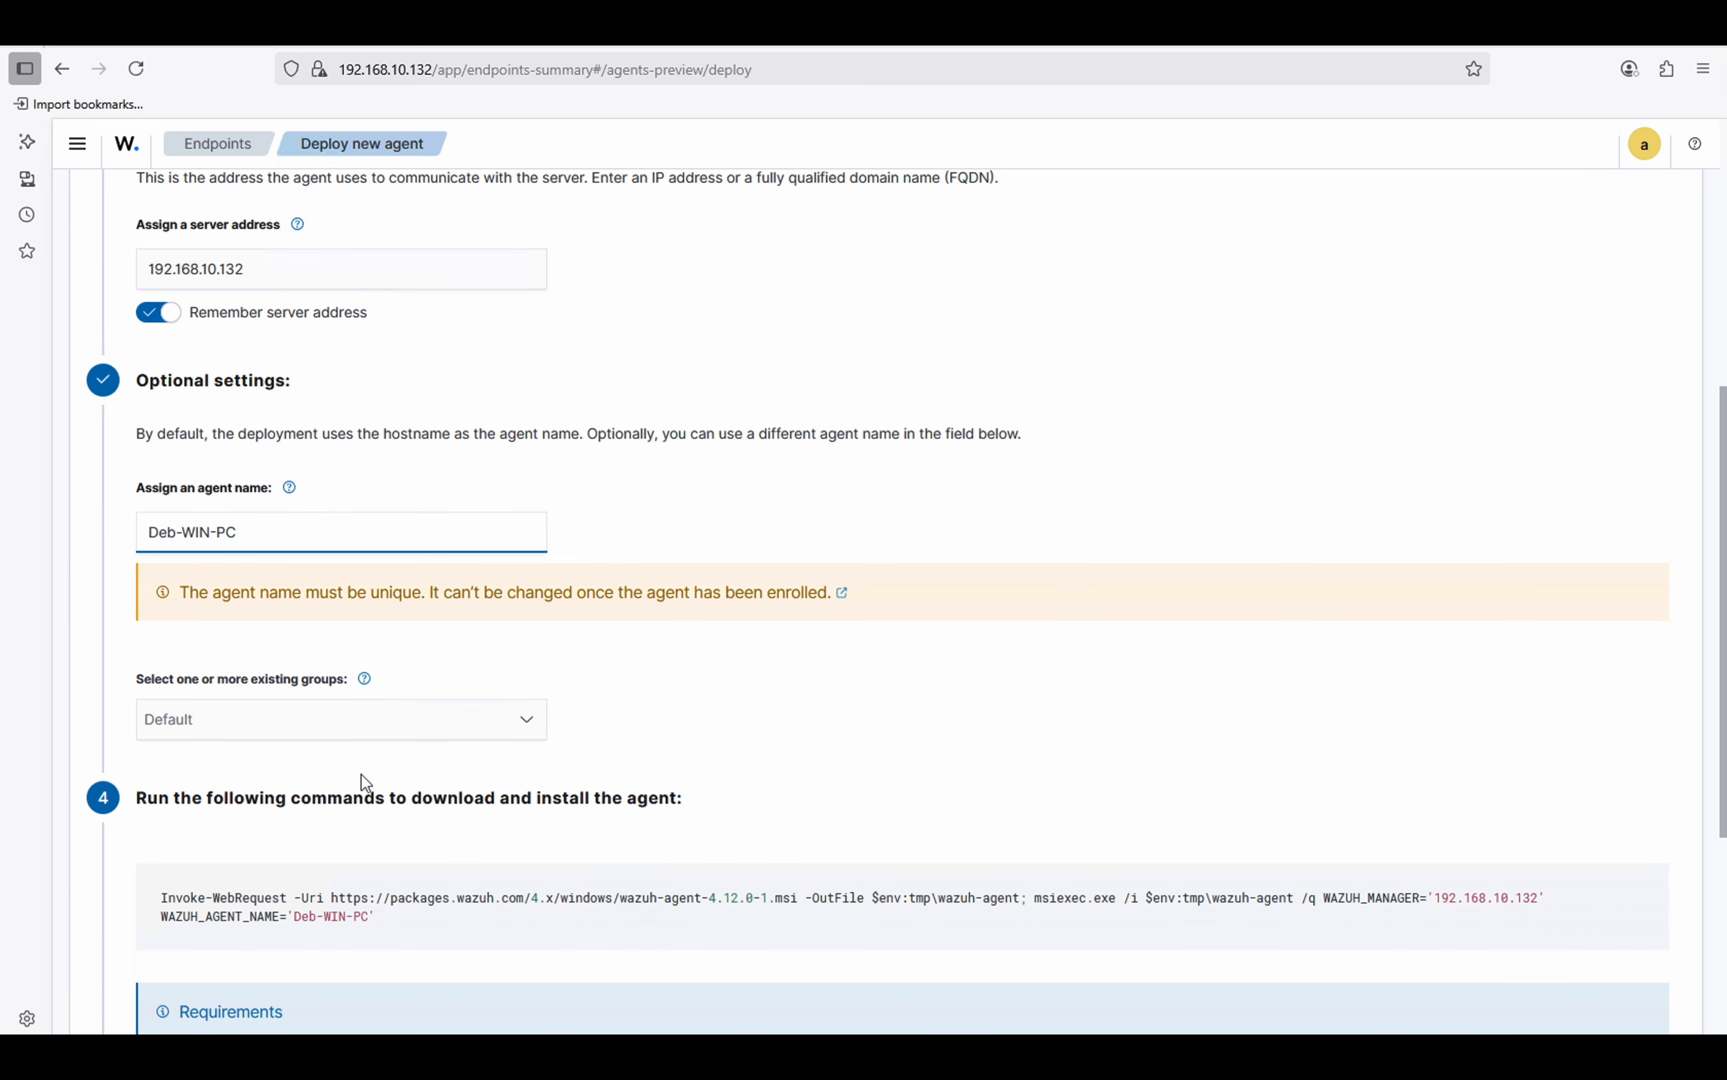
left_click(381, 712)
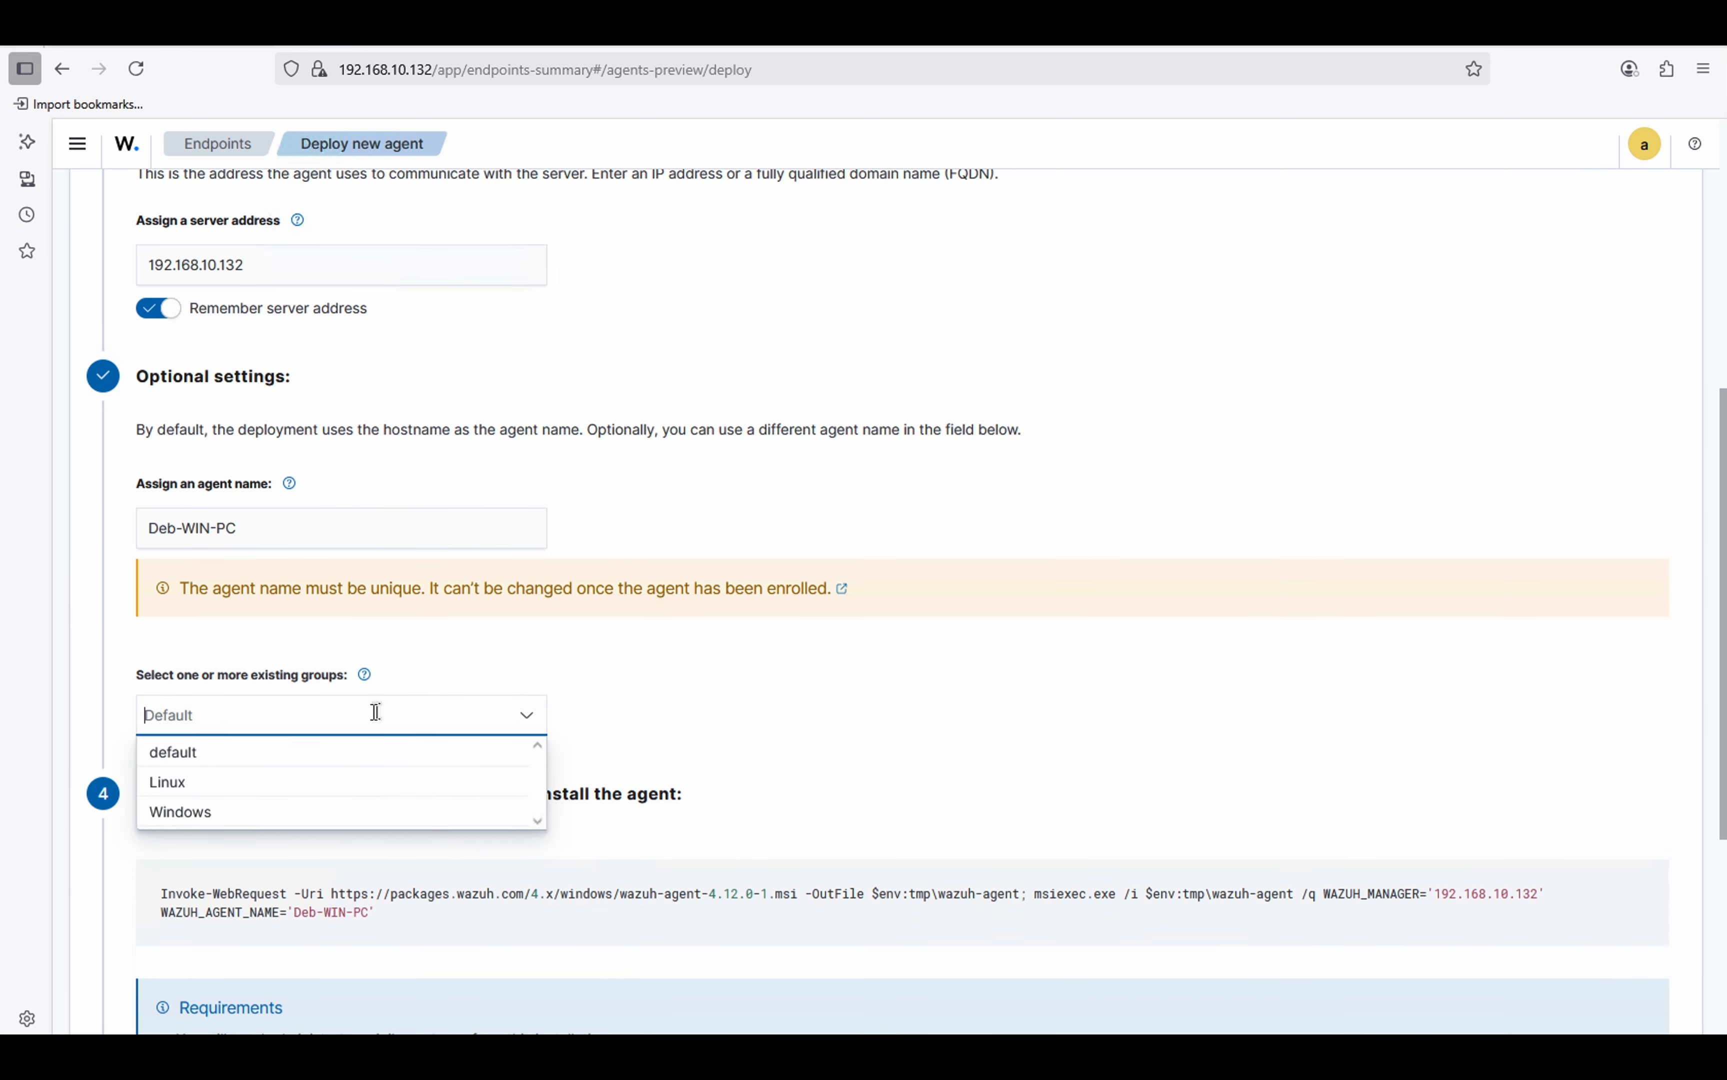
left_click(227, 769)
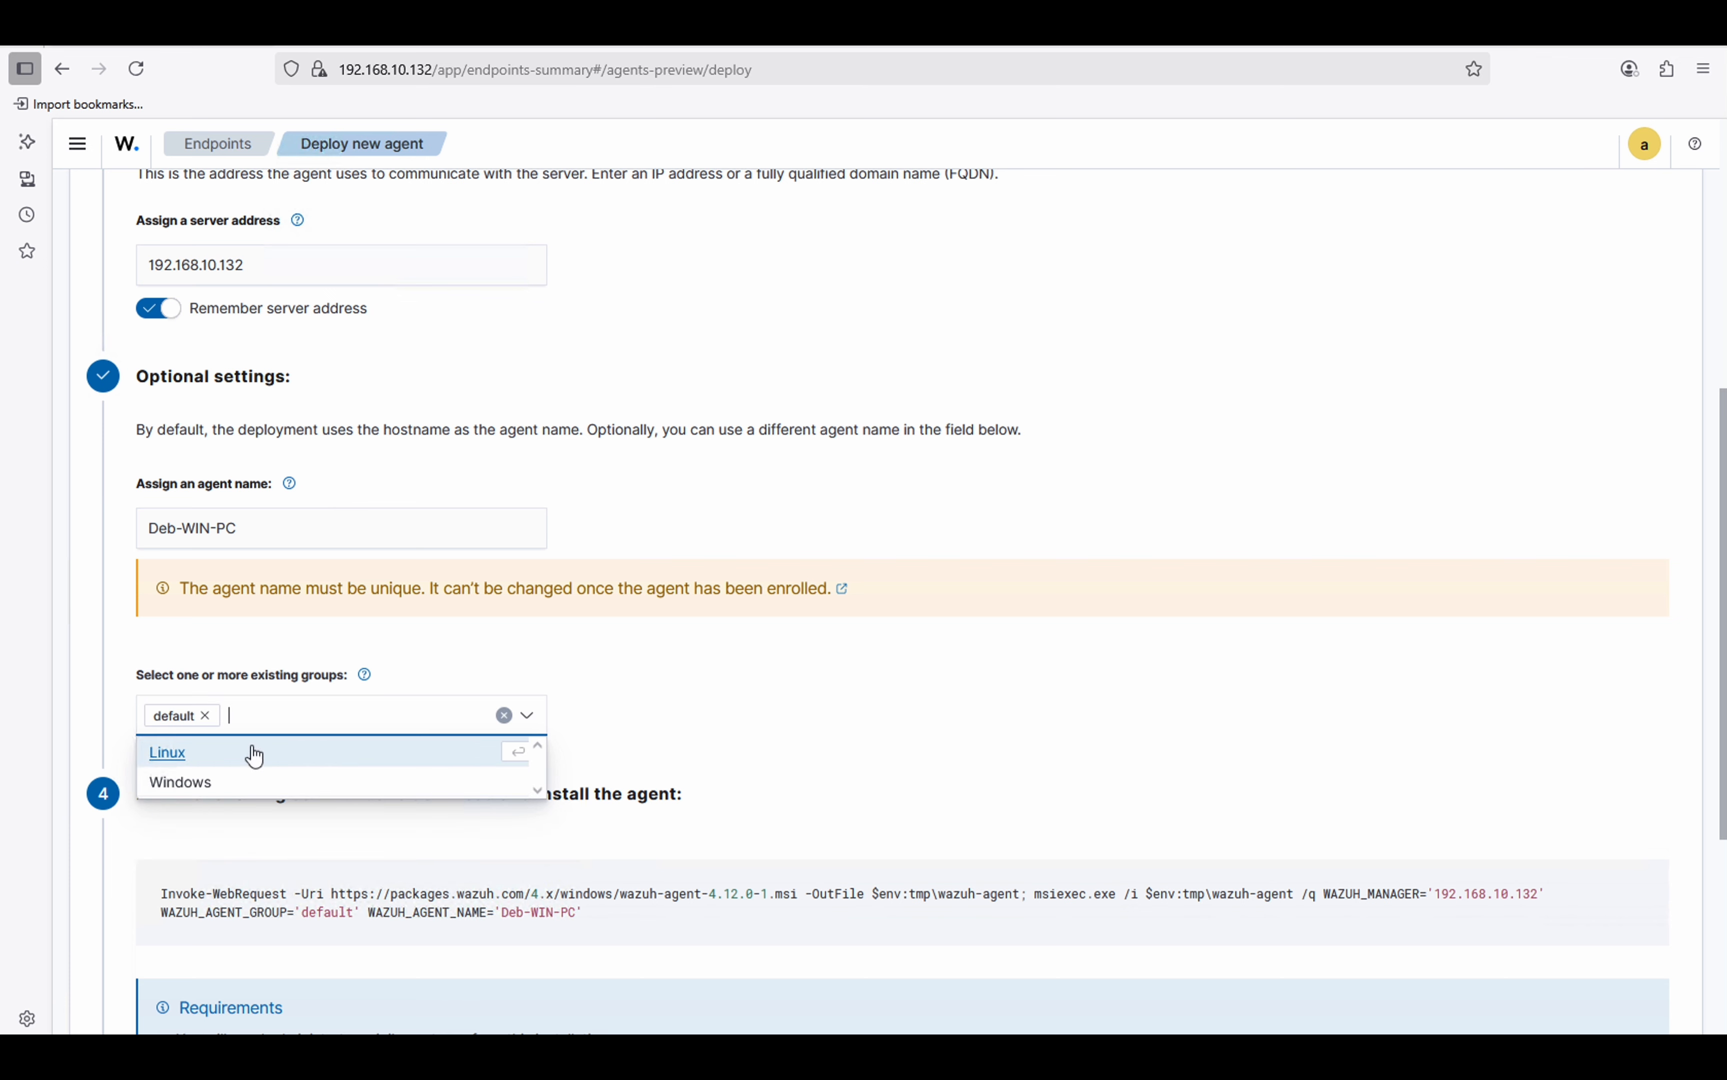
left_click(246, 786)
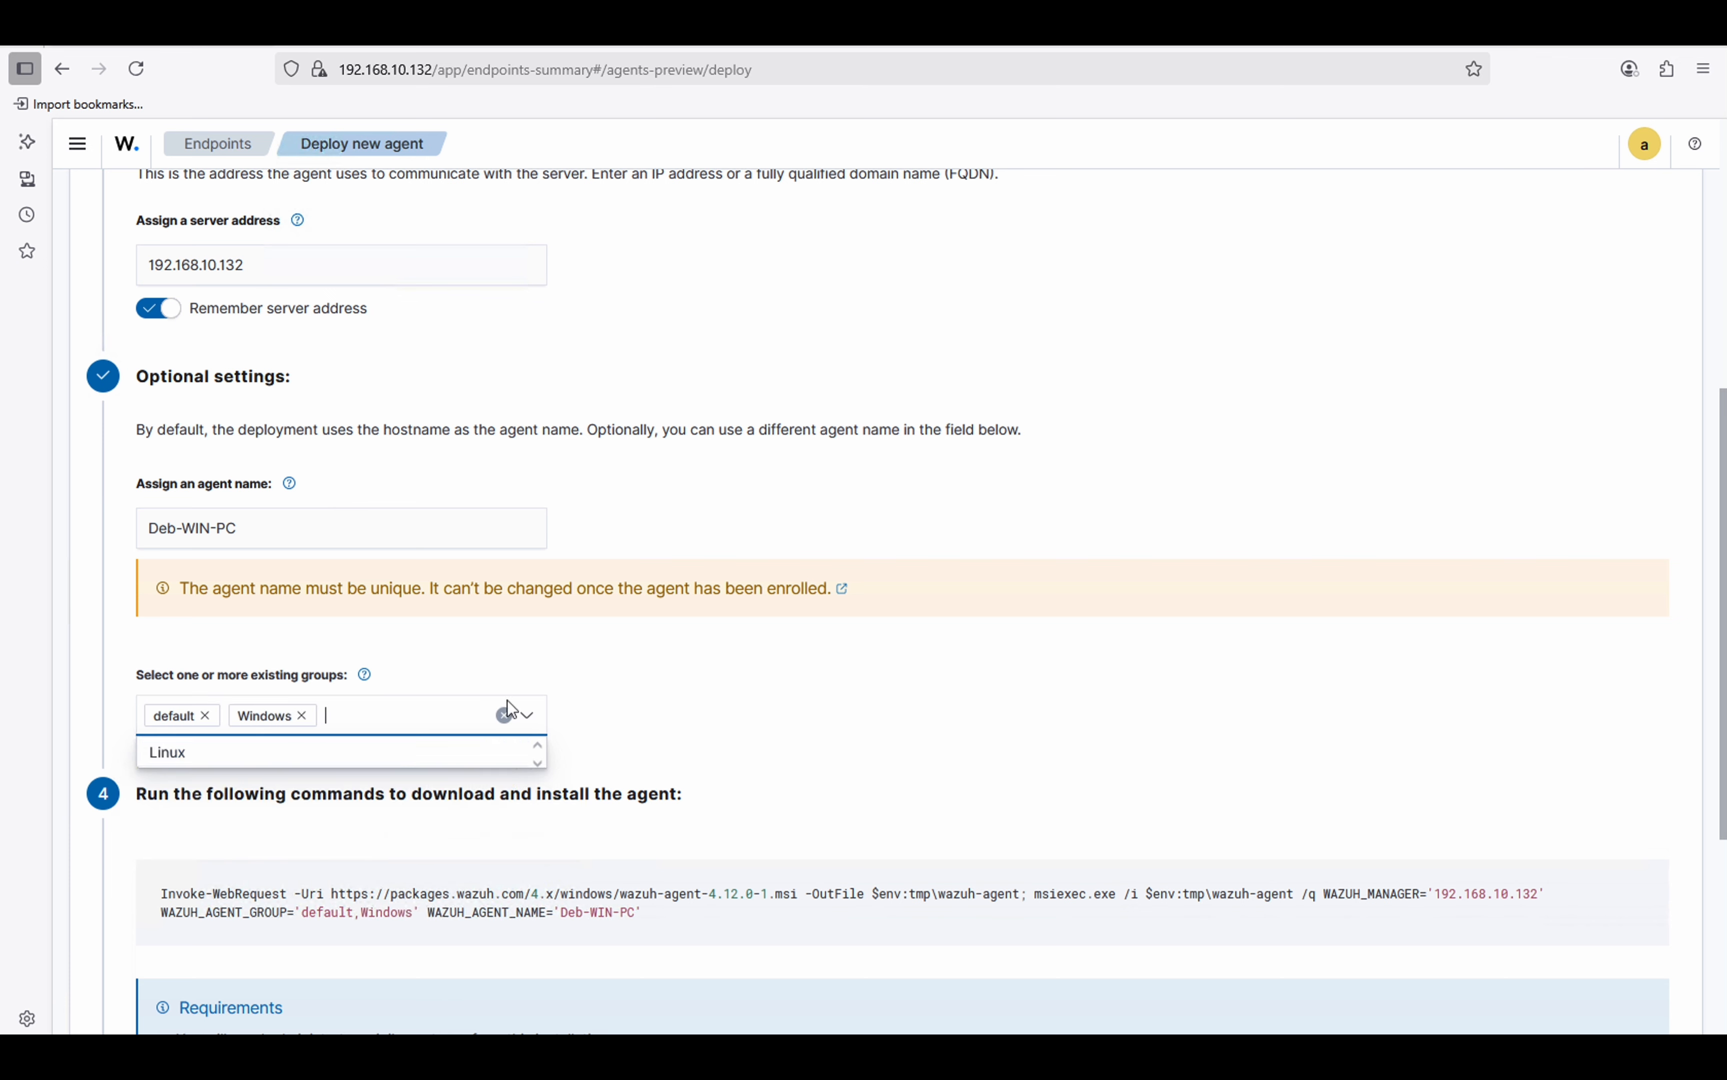
left_click(744, 682)
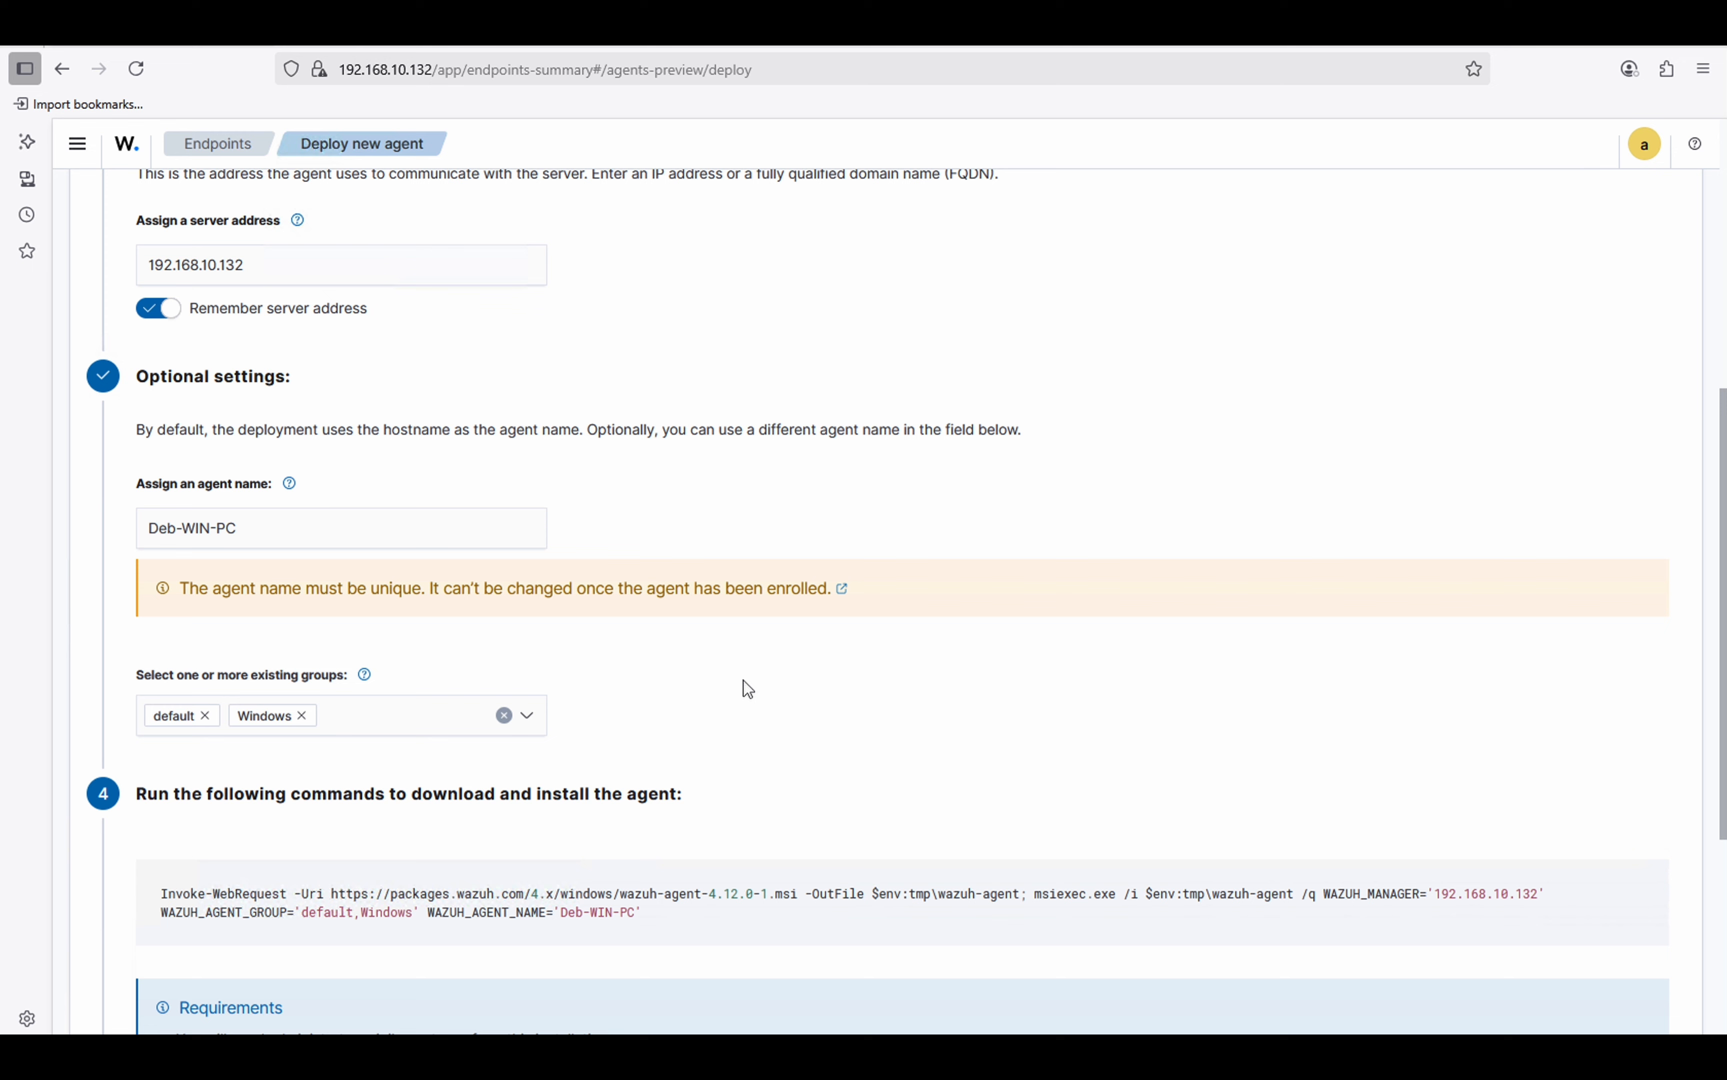
Copy the generated command that downloads and installs the Windows agent.
scroll(713, 725, "down", 2)
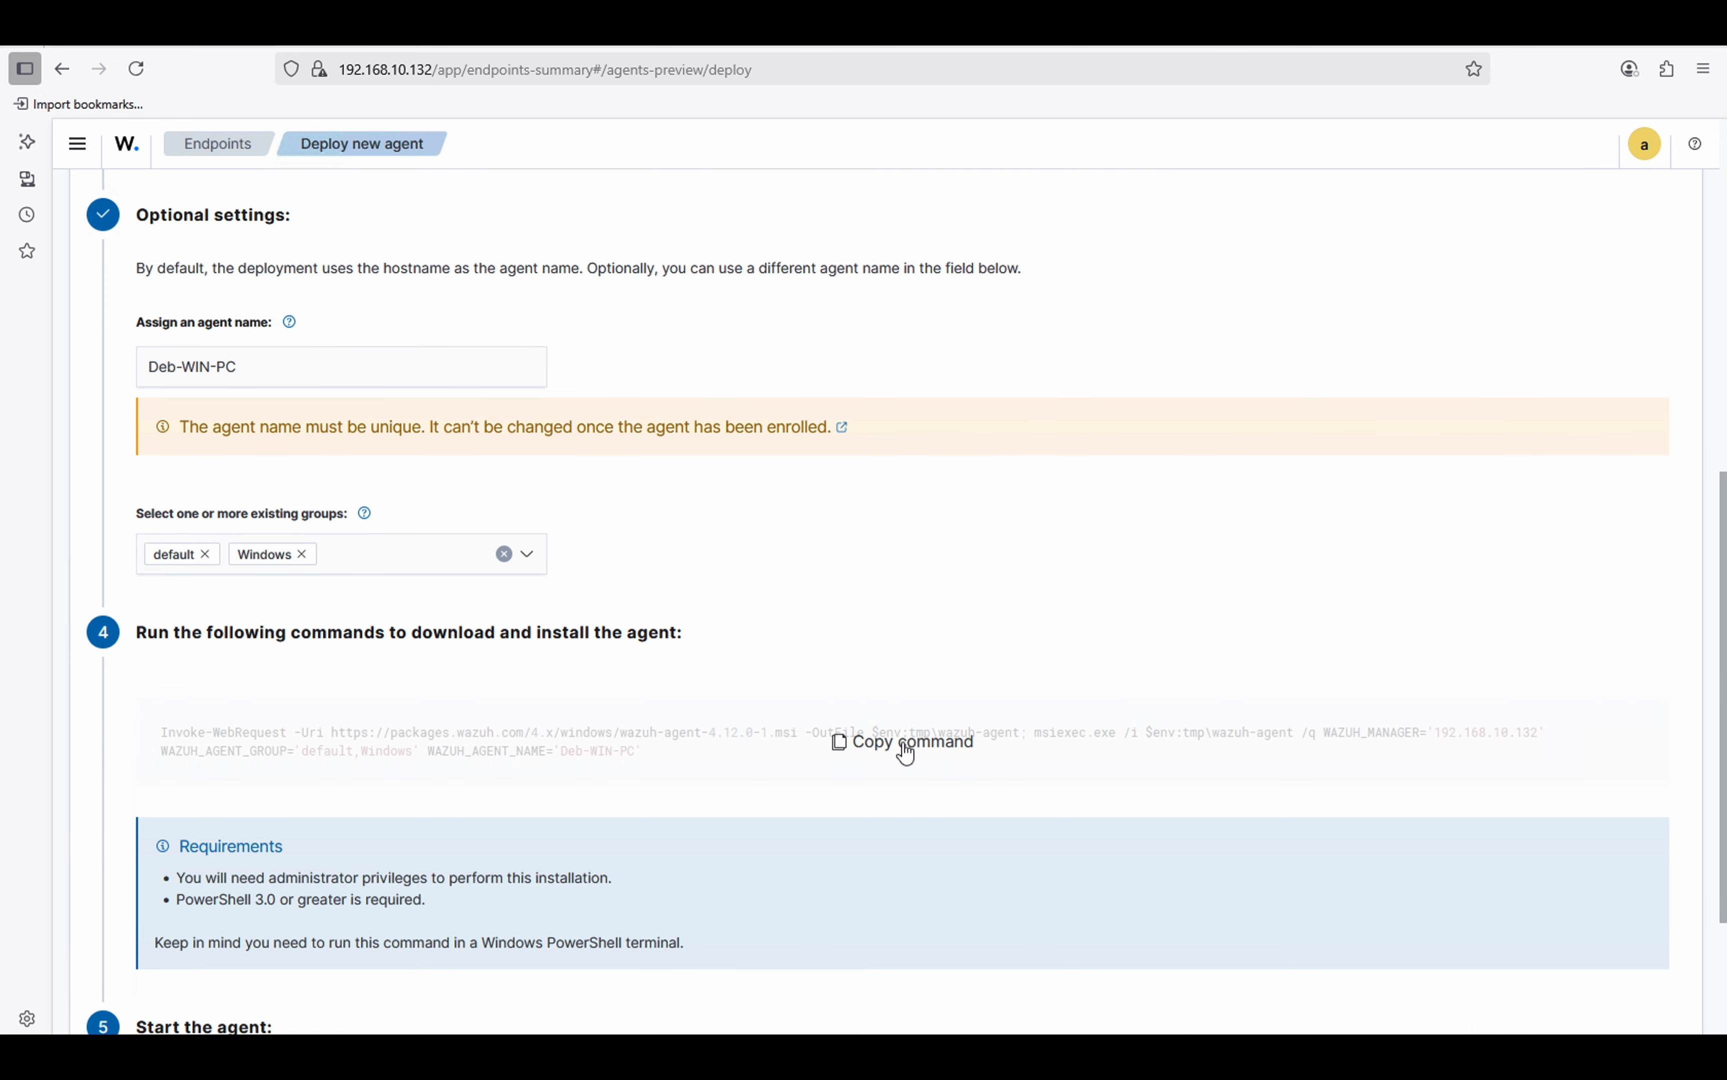
left_click(908, 754)
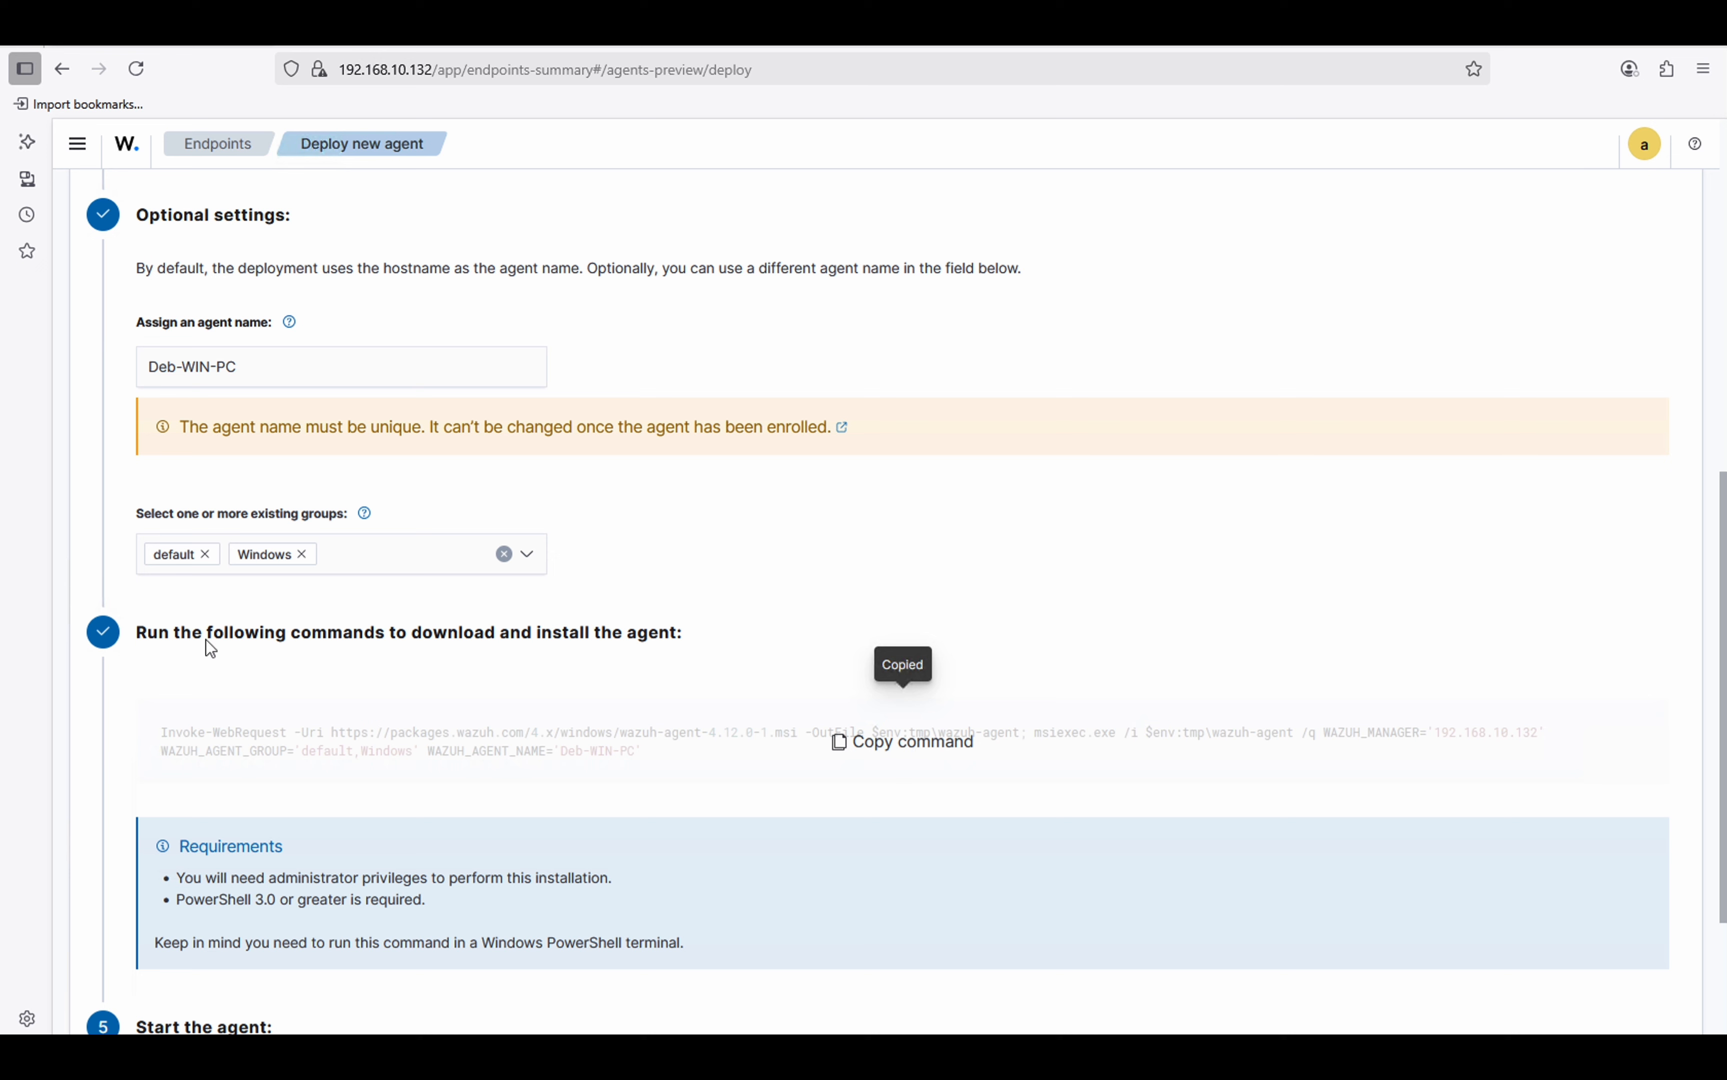
mouse_move(737, 743)
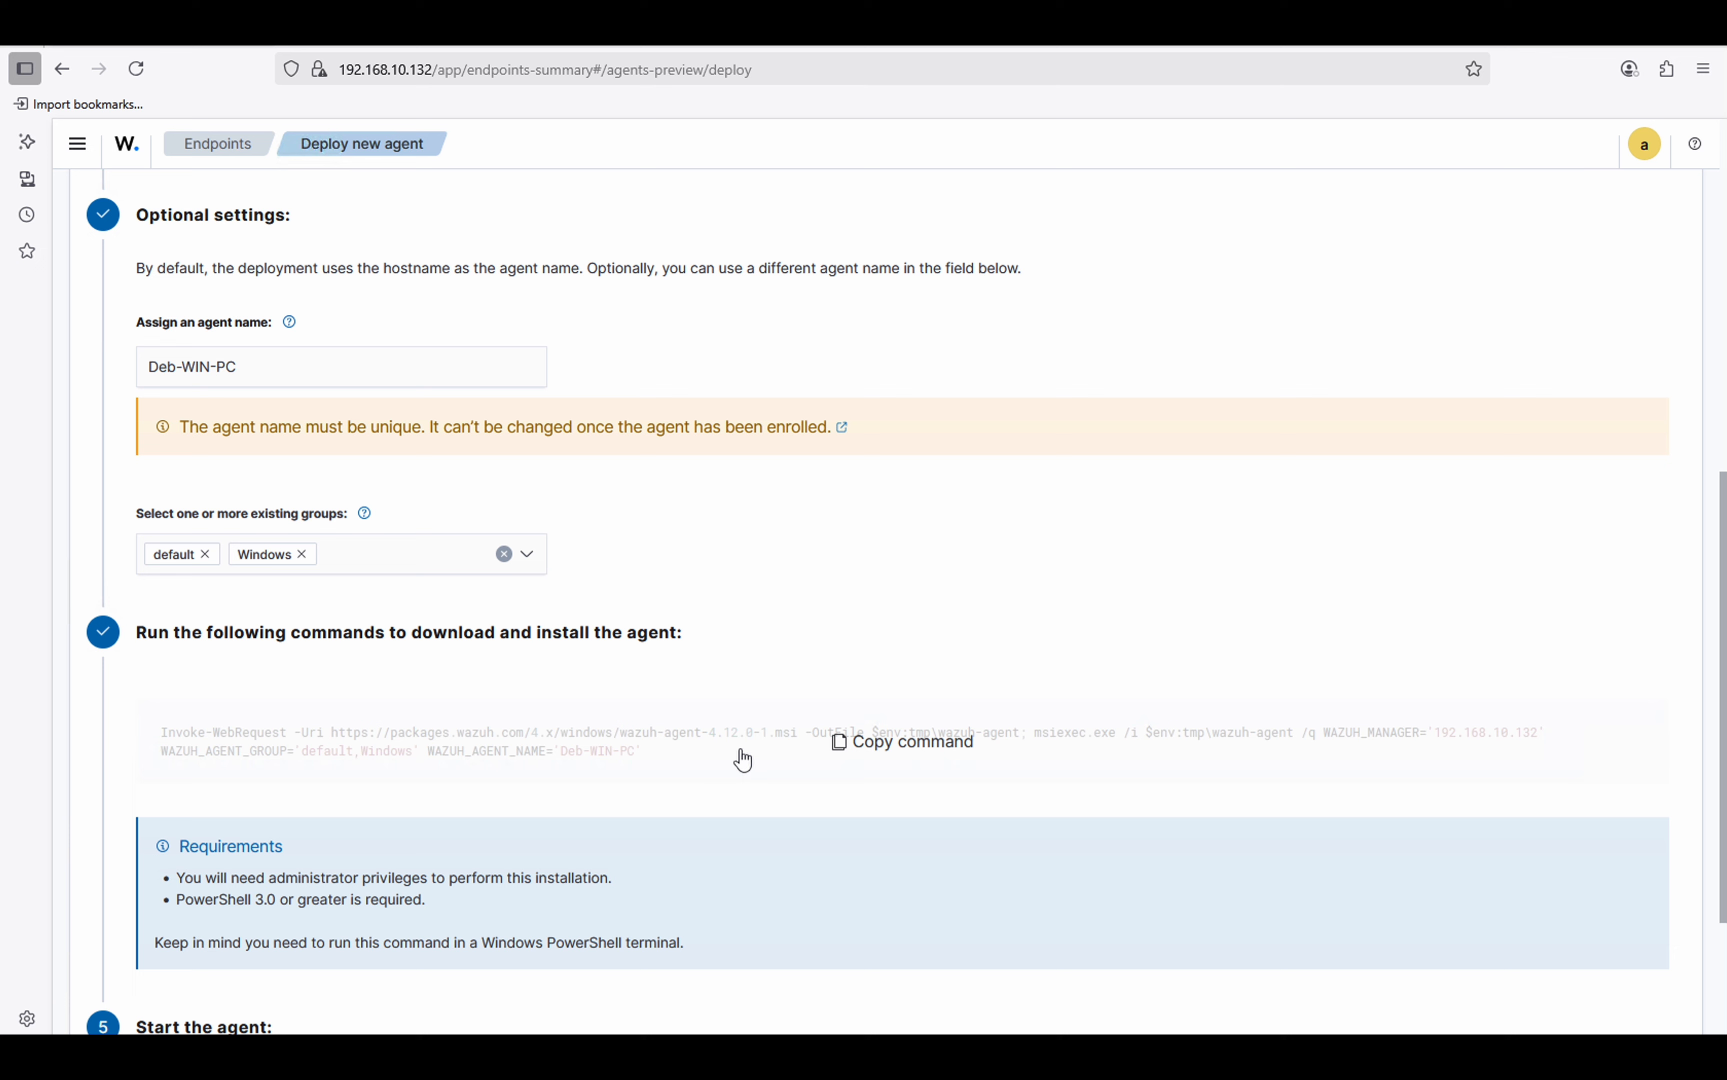
left_click(912, 756)
scroll(1114, 736, "down", 3)
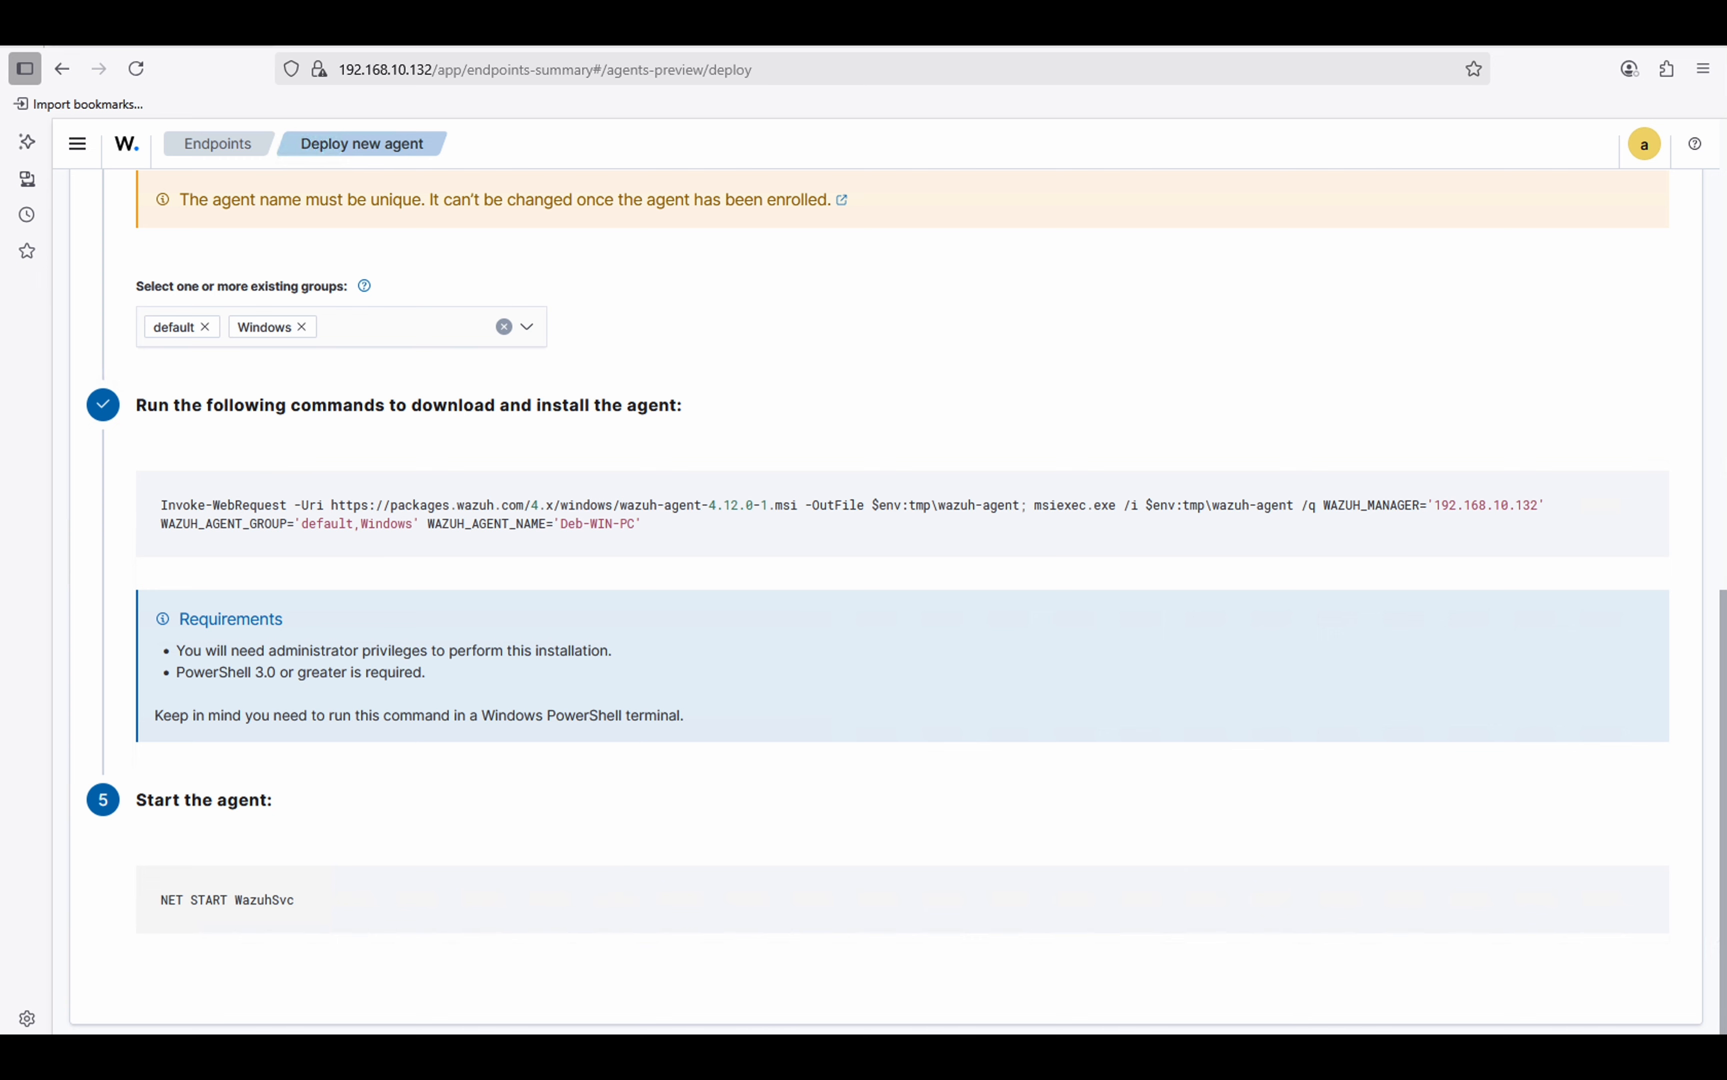
Switch to the Windows 10 Wazuh client virtual machine and open Windows PowerShell as administrator, approving the elevation.
left_click(386, 927)
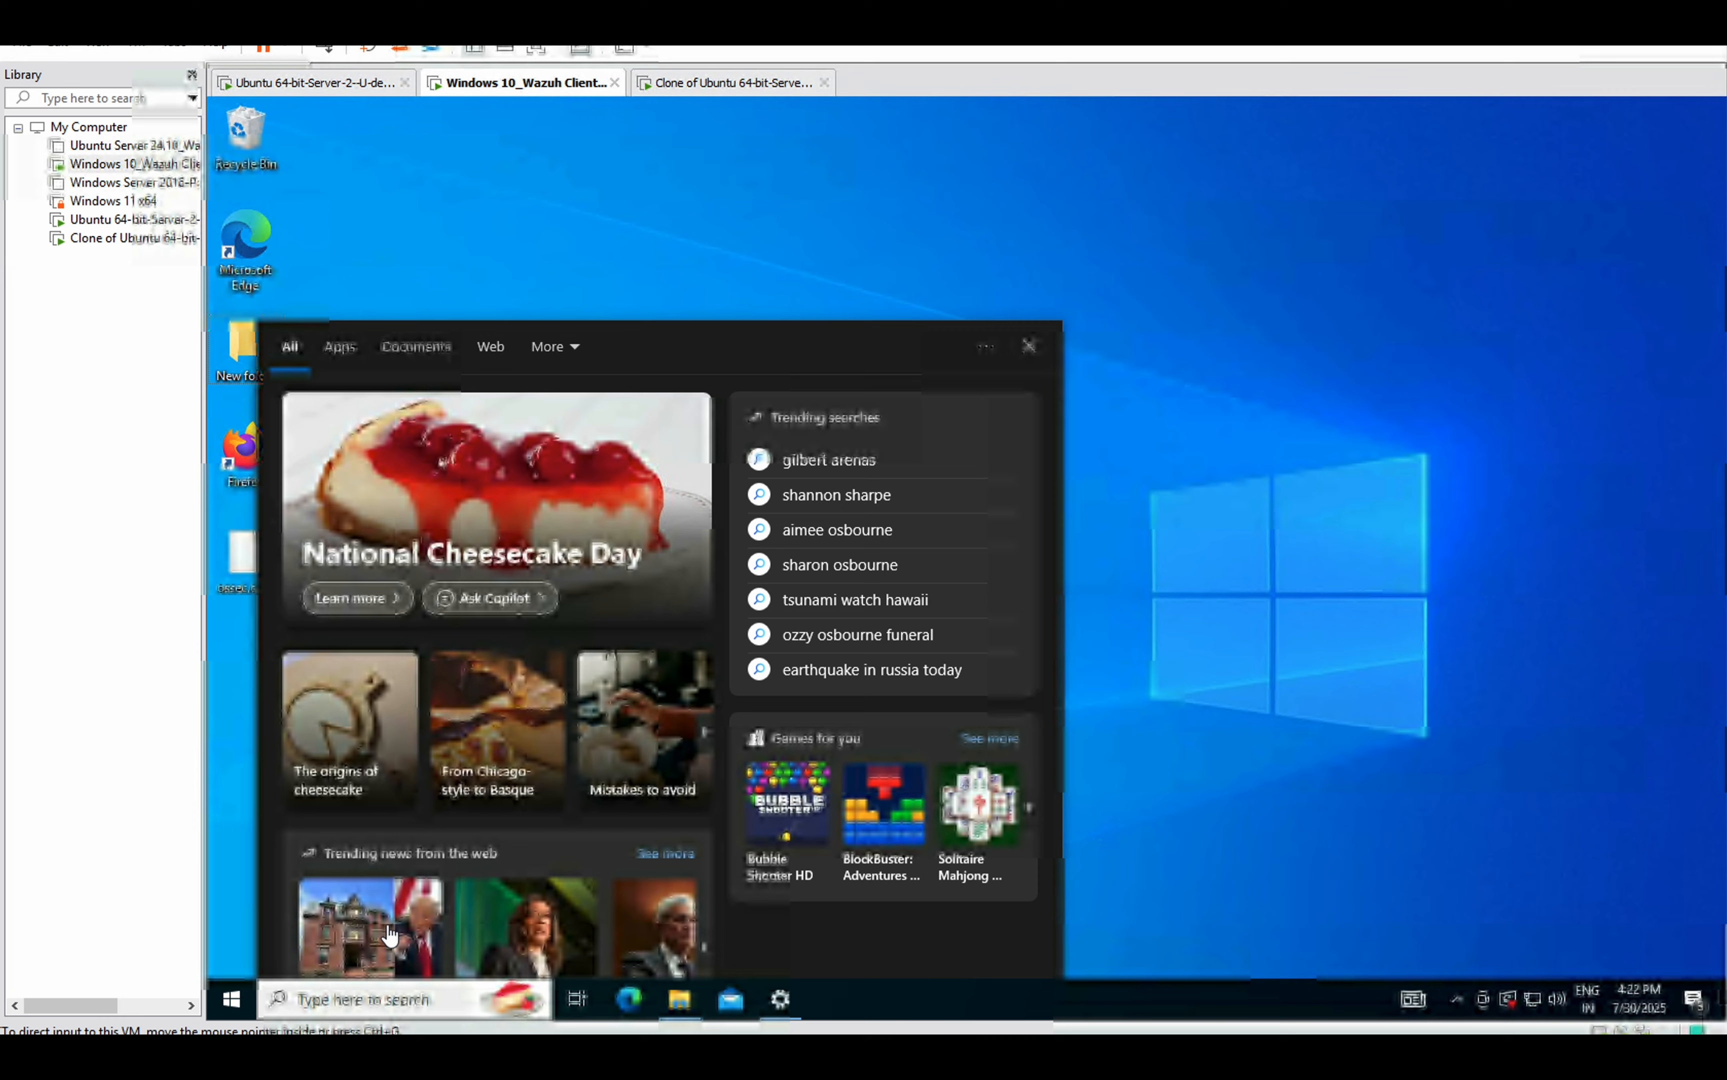
left_click(1144, 515)
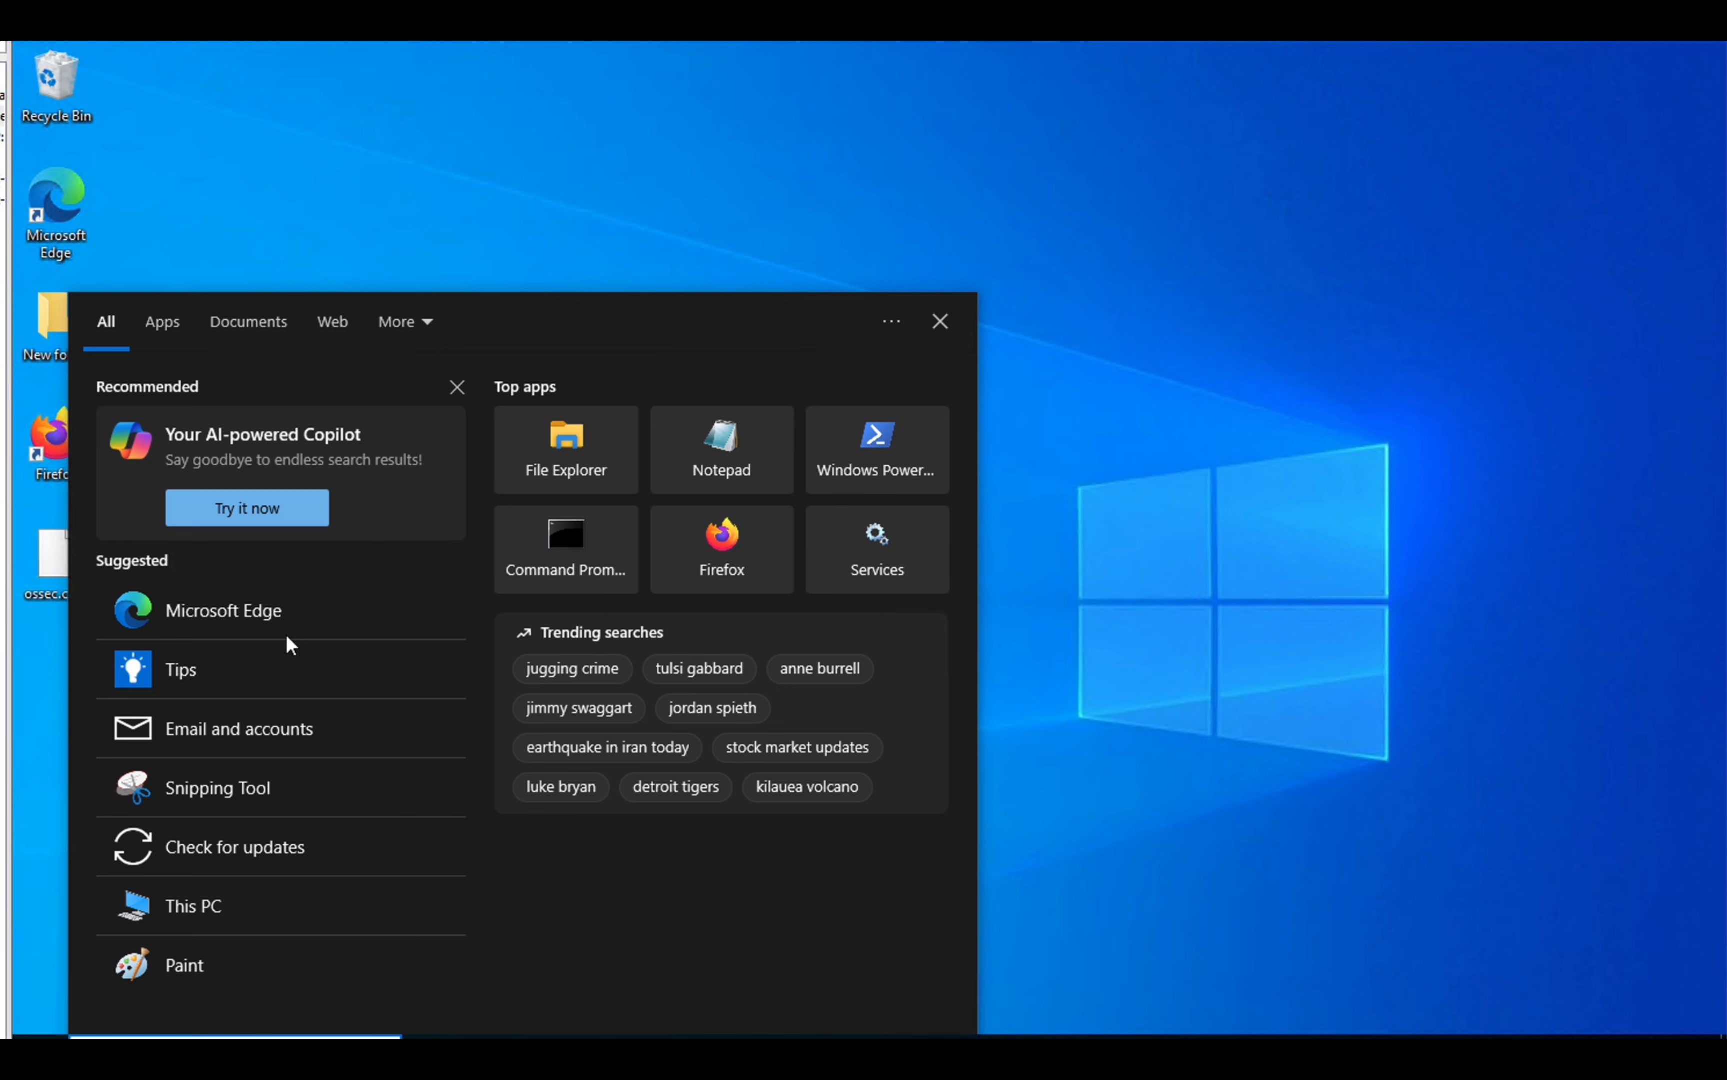
type("power")
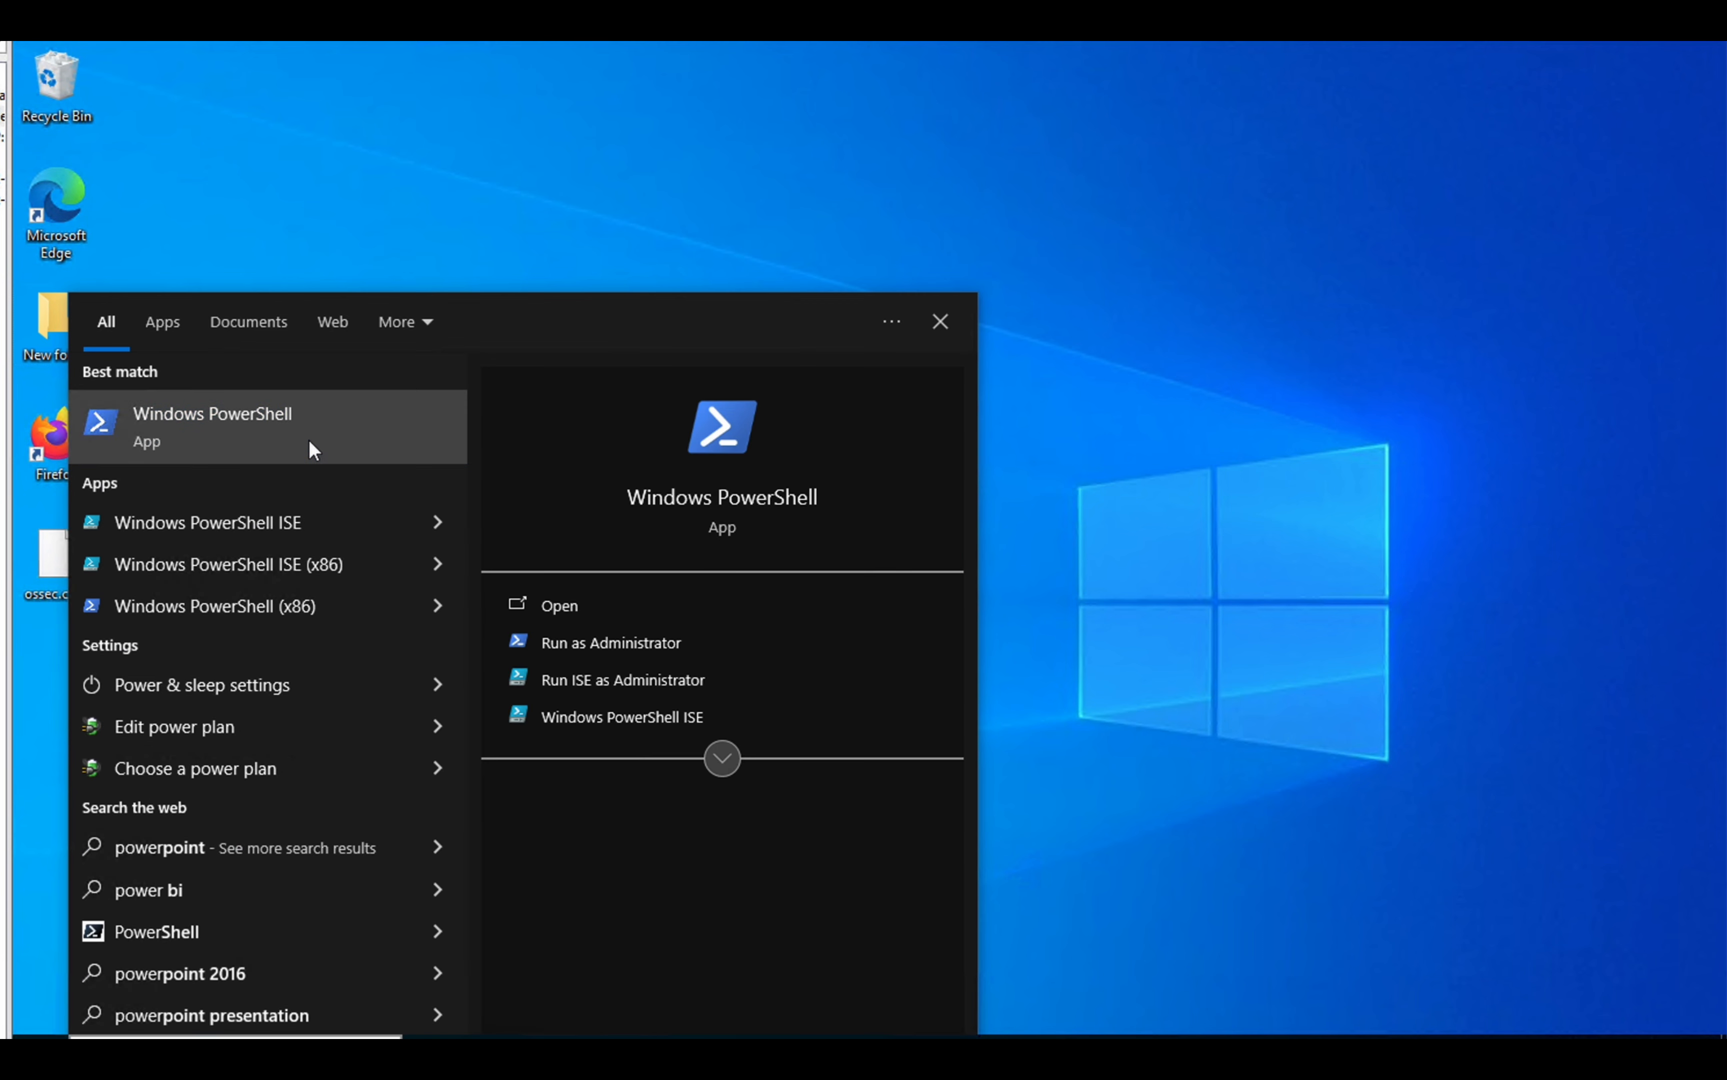
right_click(308, 437)
left_click(361, 465)
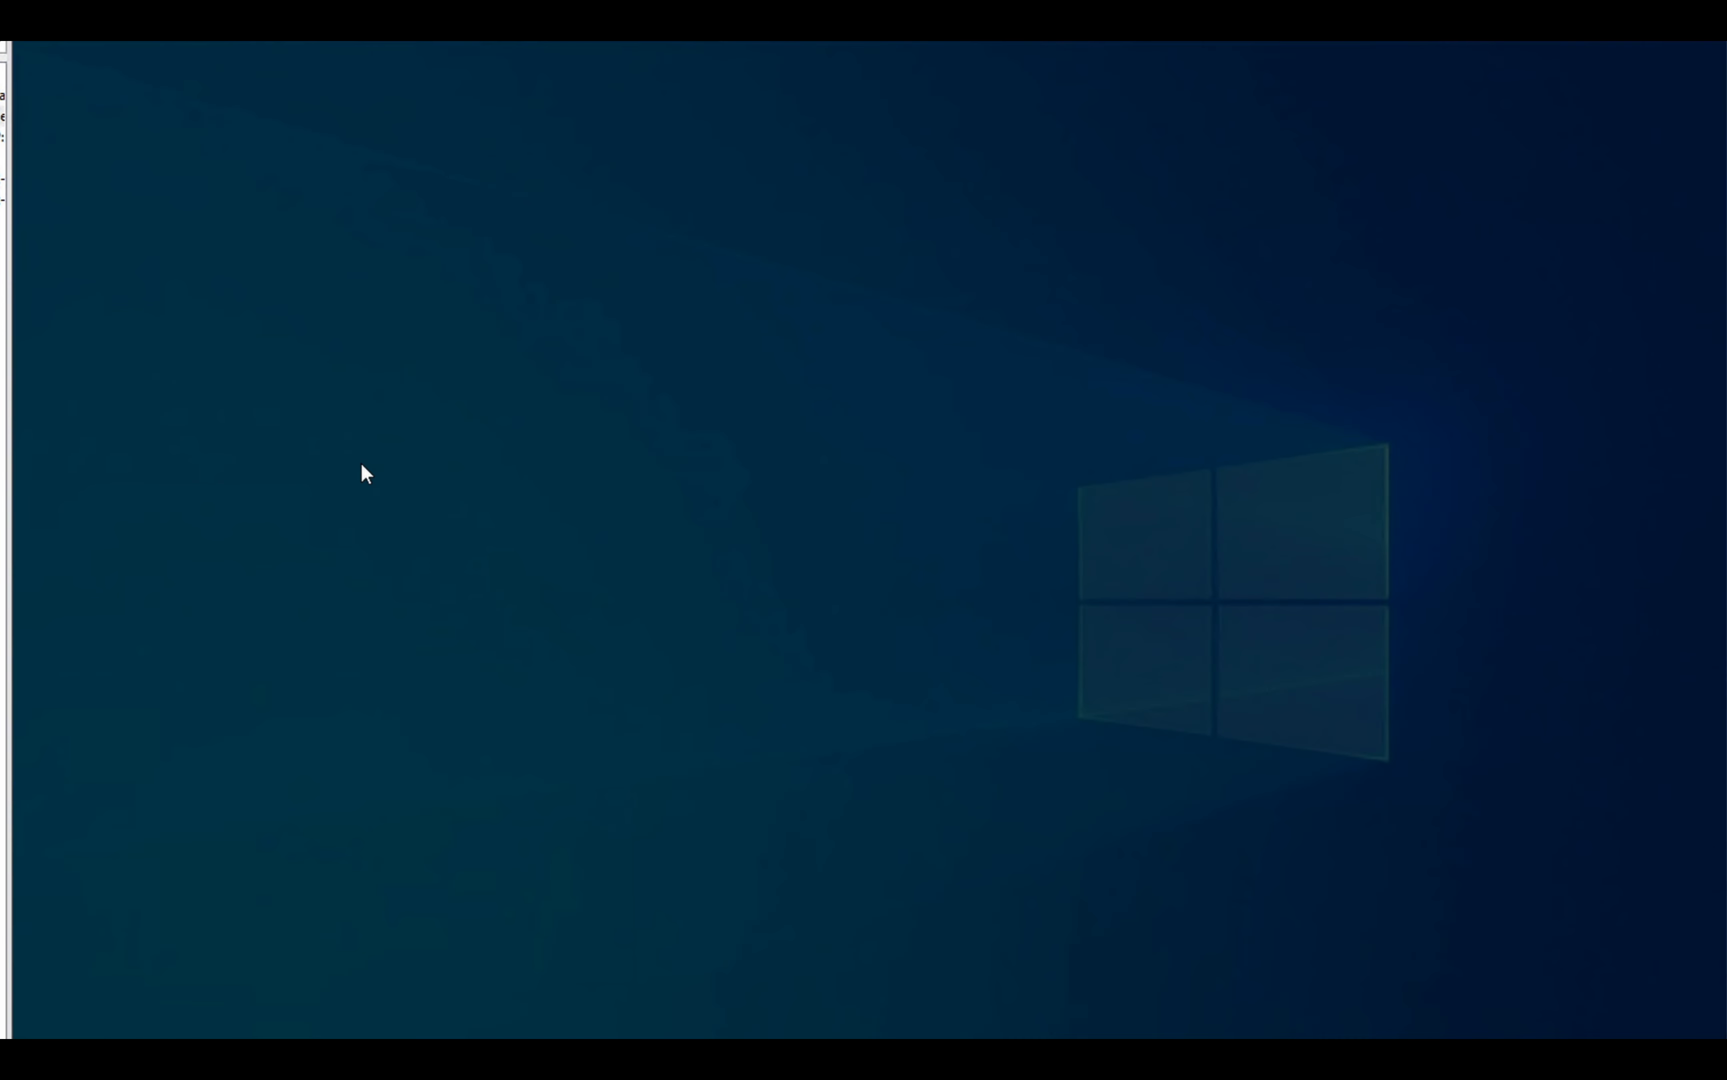
left_click(686, 696)
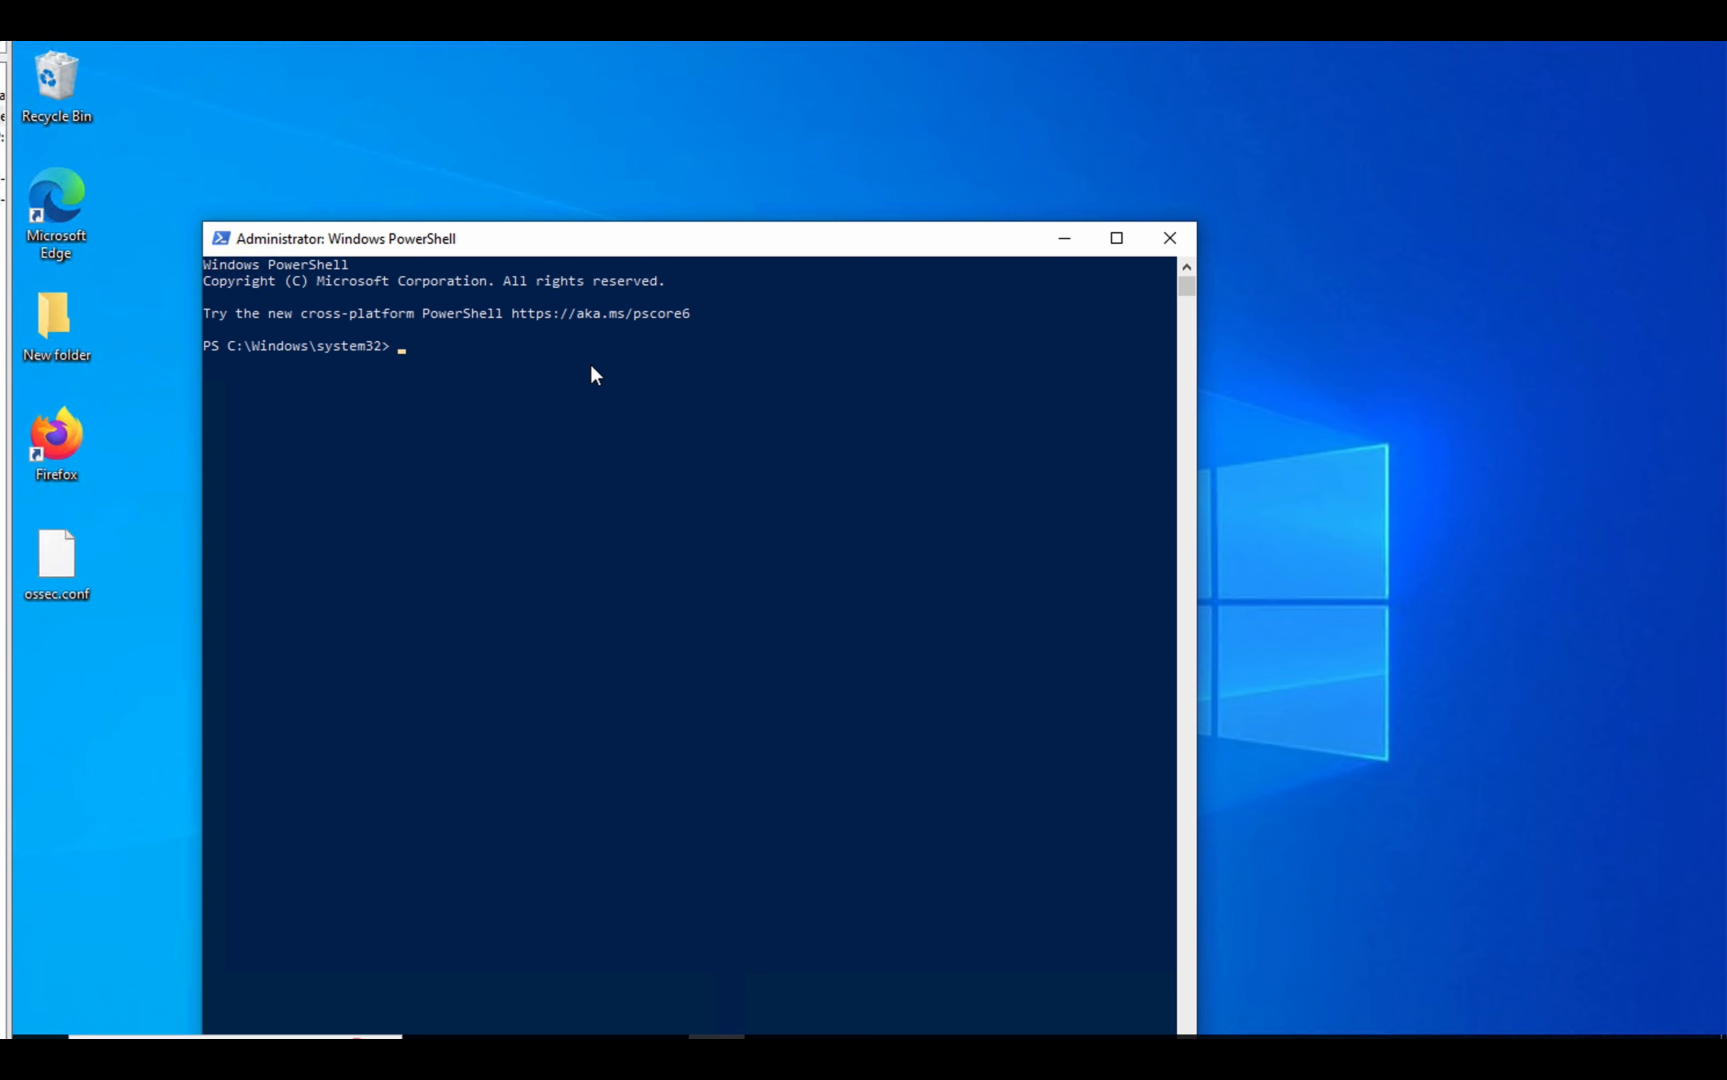
Paste the copied agent installation command into the administrator PowerShell window and run it.
right_click(624, 387)
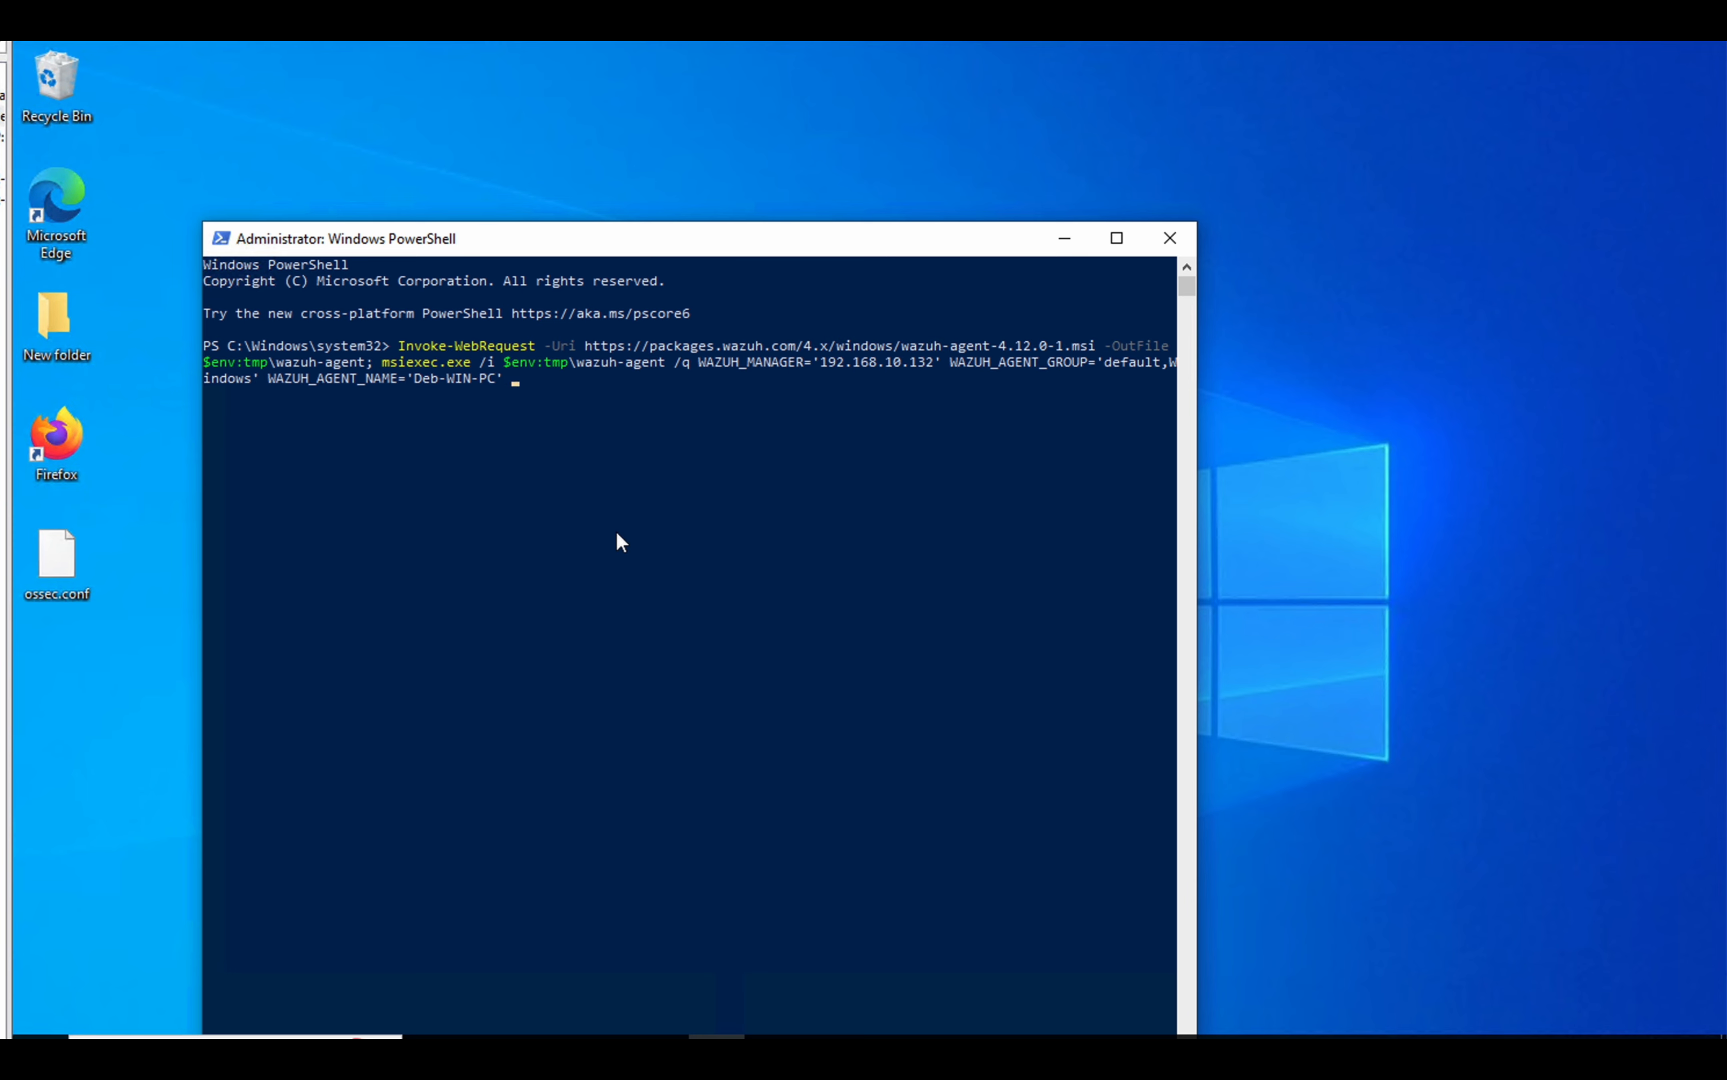
key("Return")
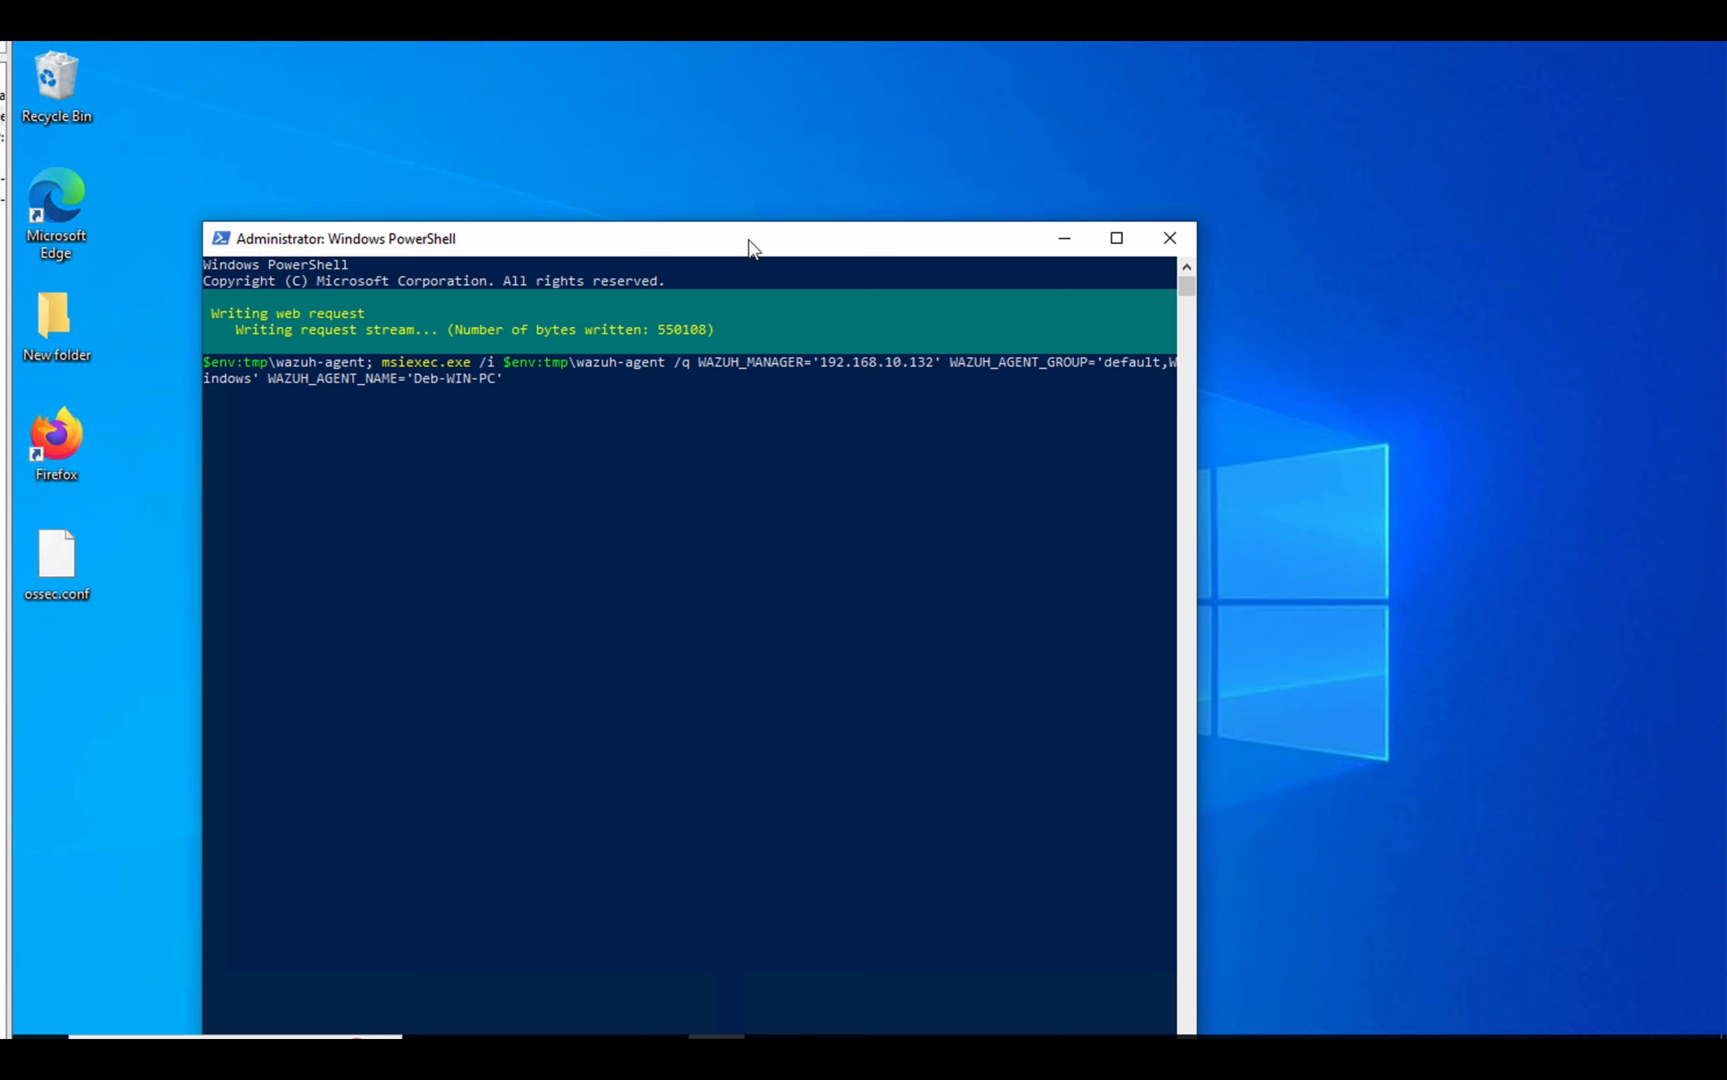
left_click_drag(753, 248, 760, 136)
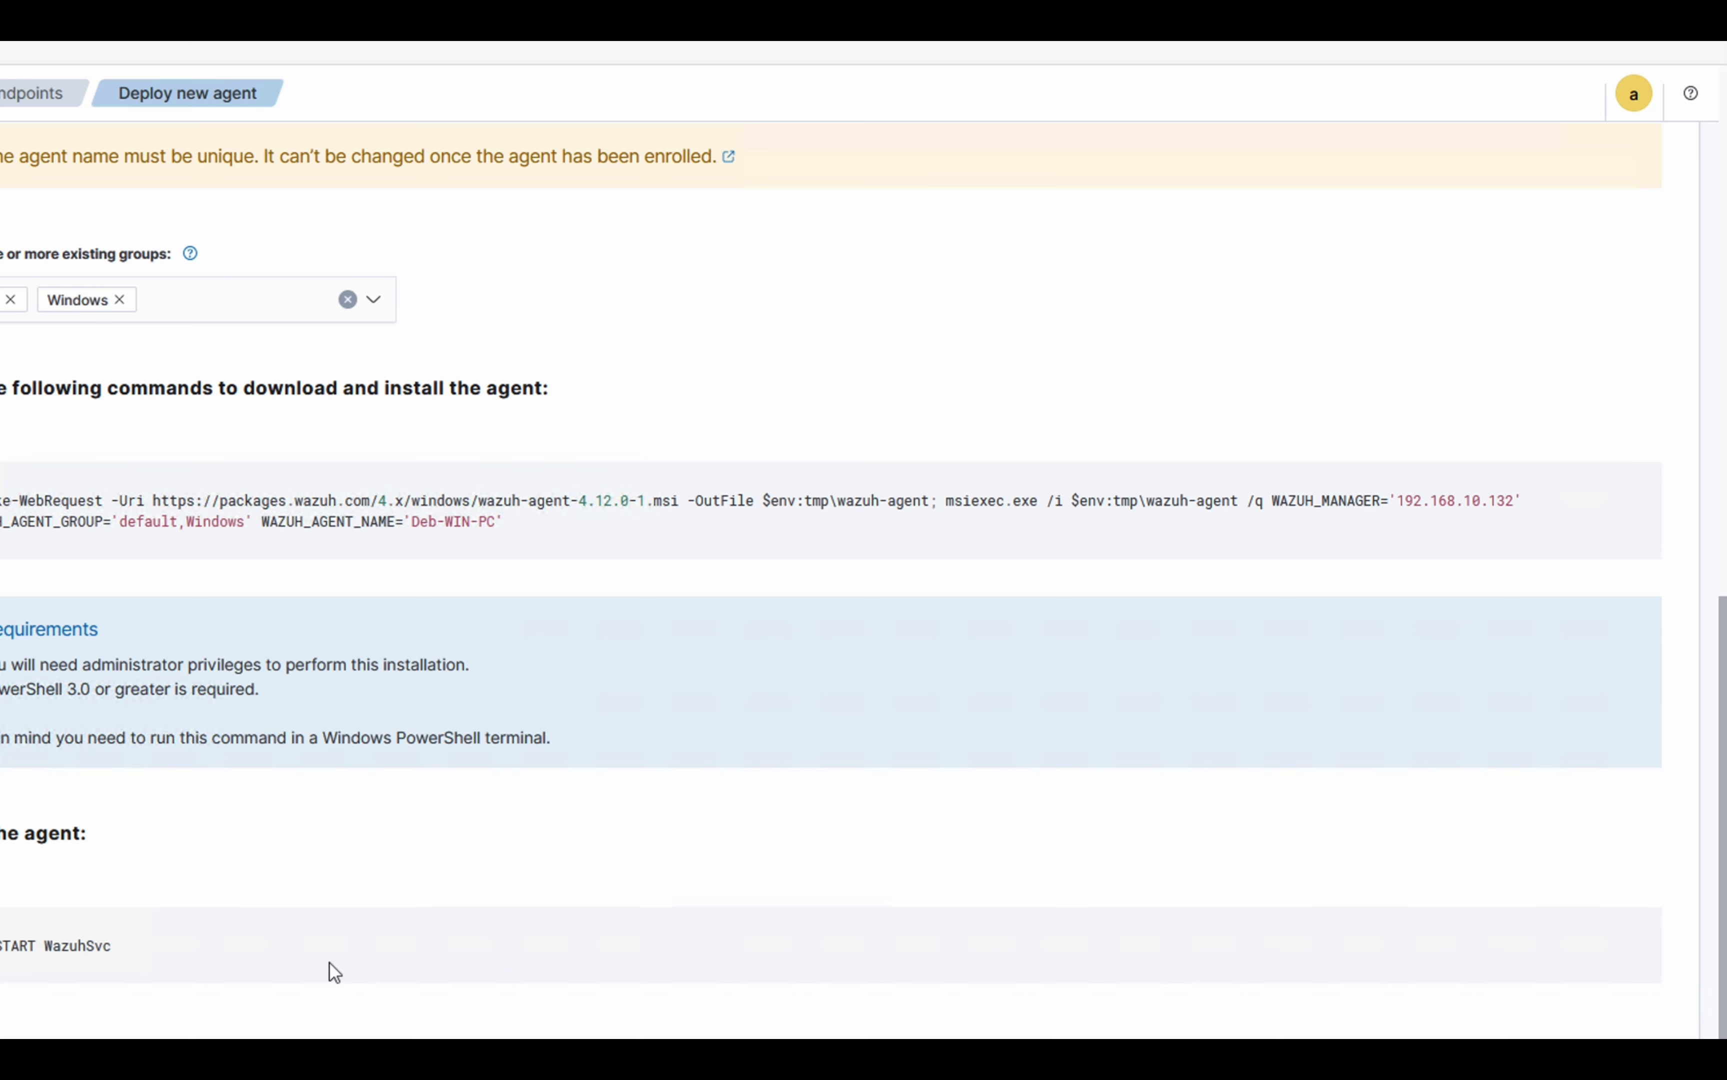
Copy the agent start command NET START WazuhSvc from the deployment page and run it in the Windows 10 machine's PowerShell.
mouse_move(886, 1033)
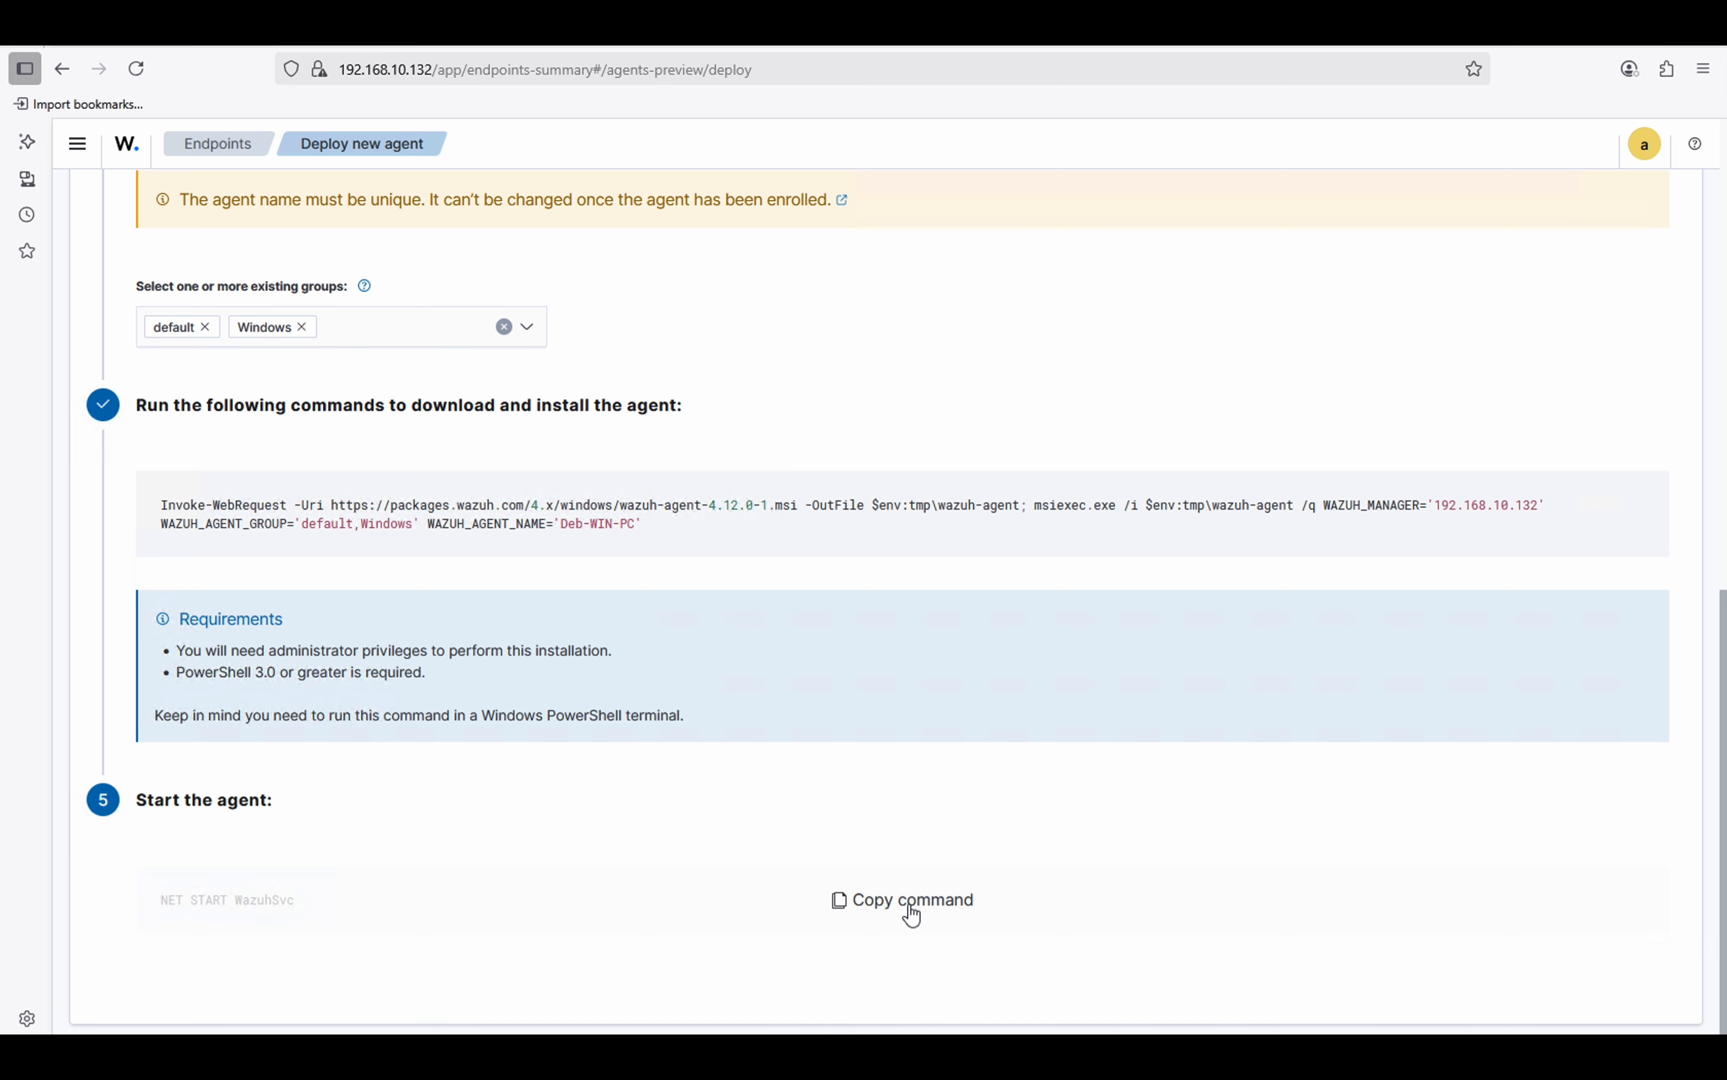
left_click(912, 915)
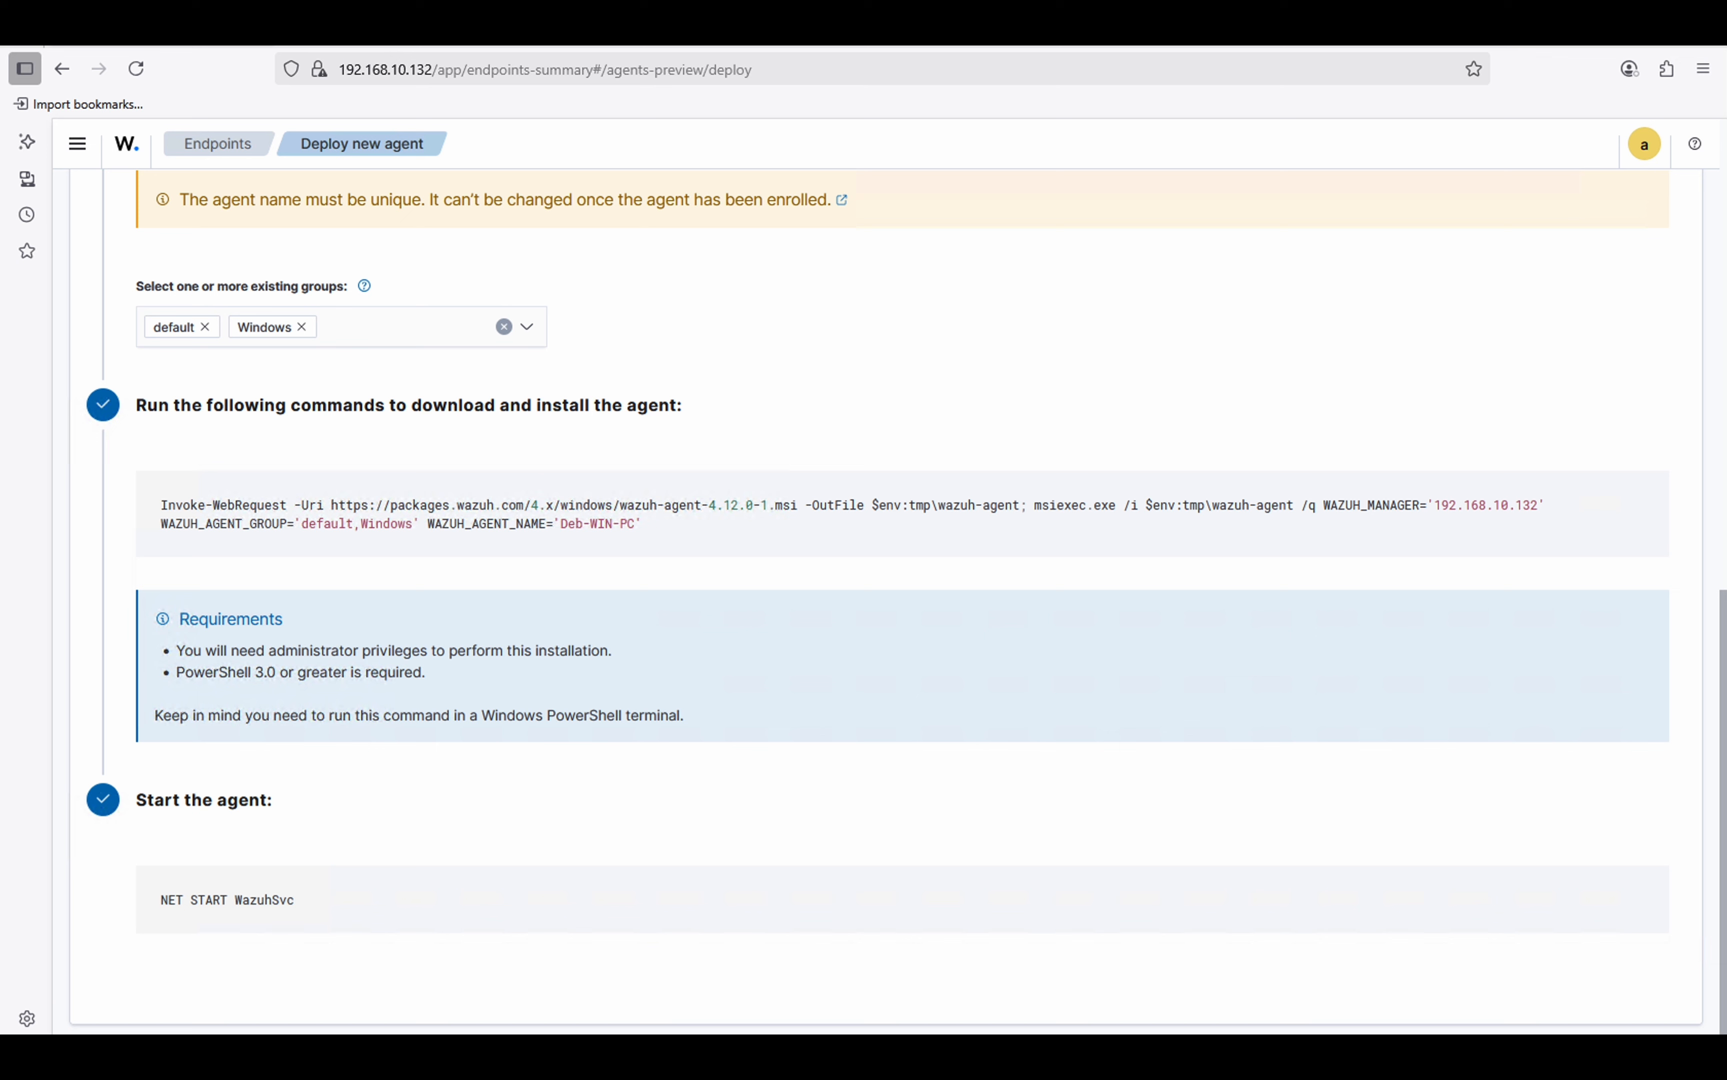
mouse_move(326, 1053)
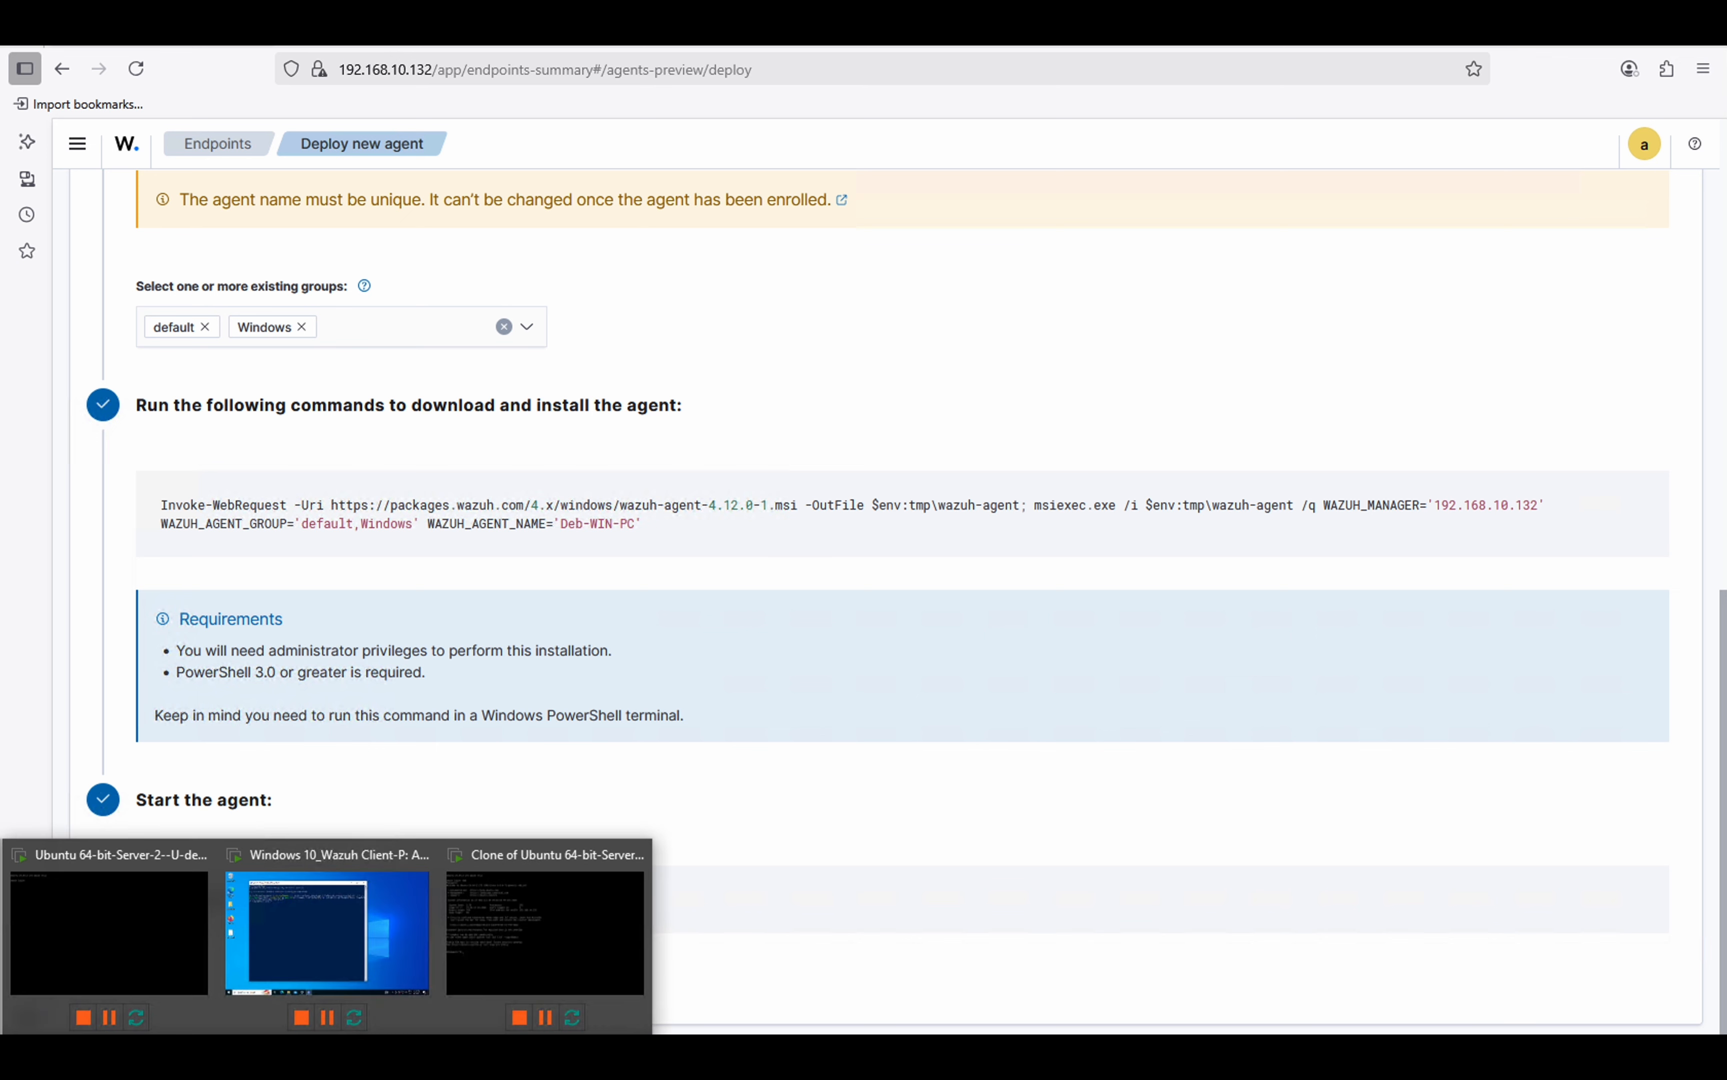
left_click(421, 907)
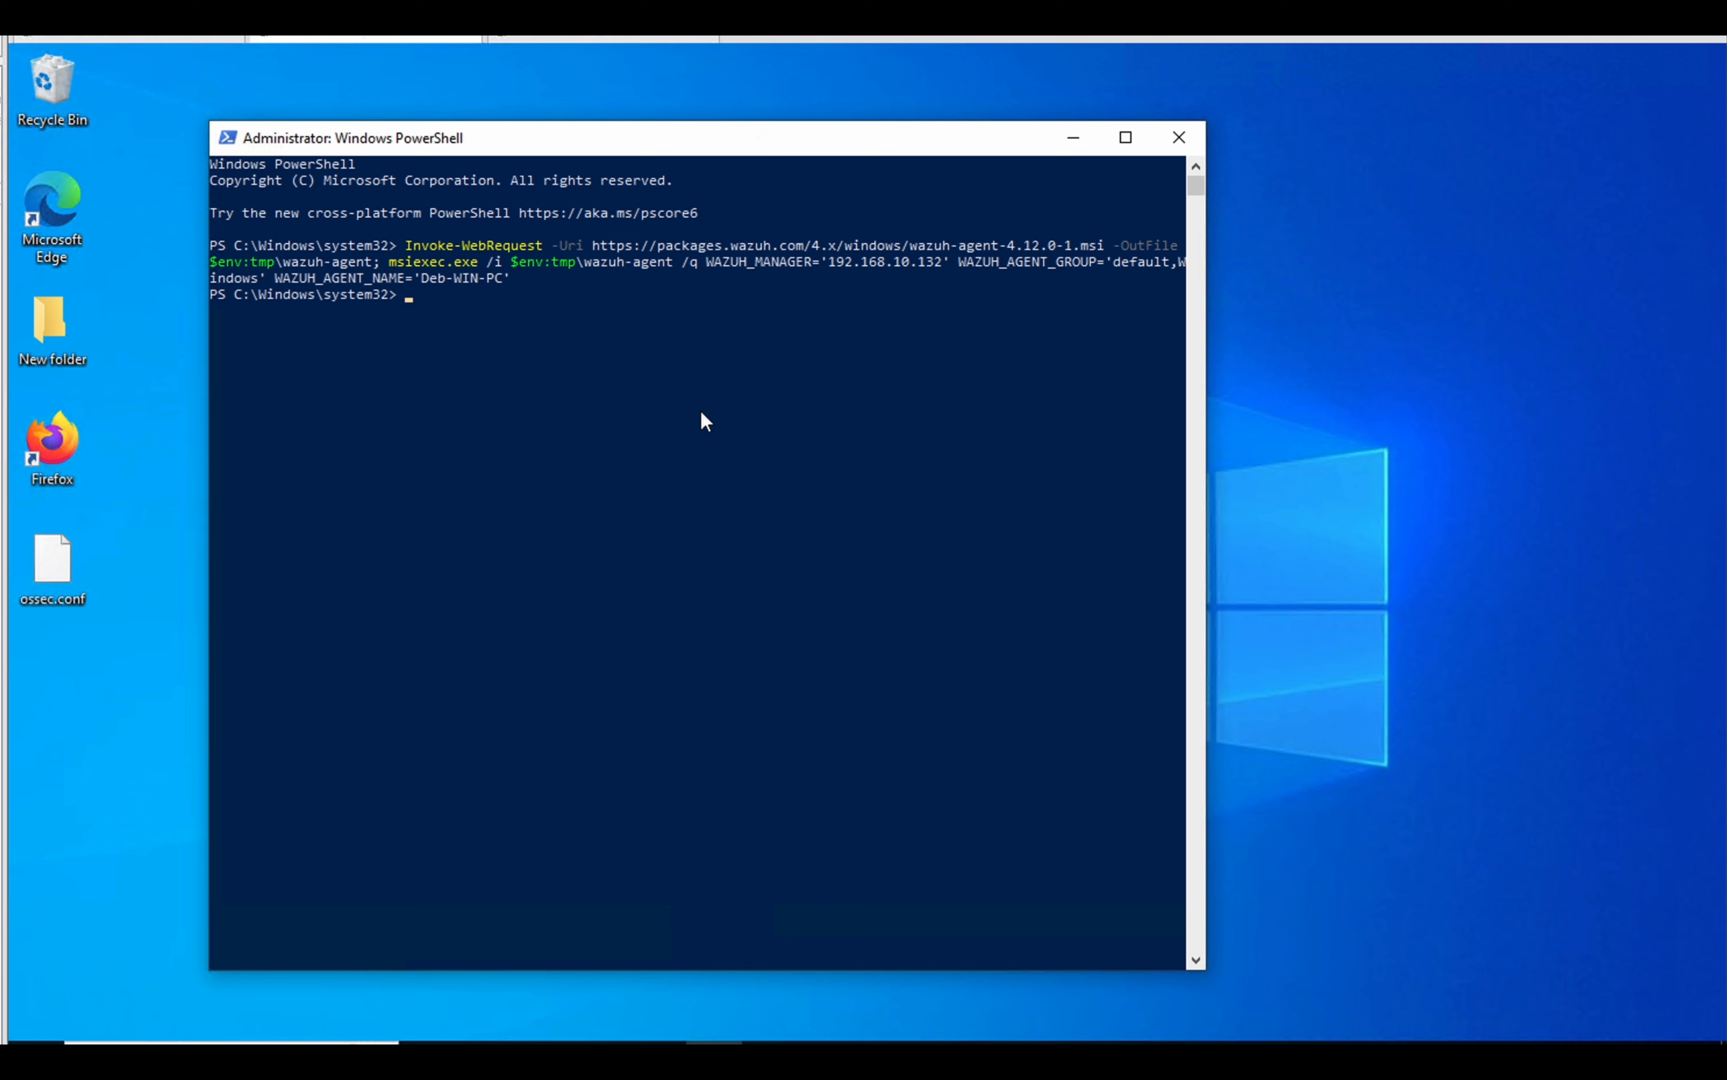
key("ctrl+v")
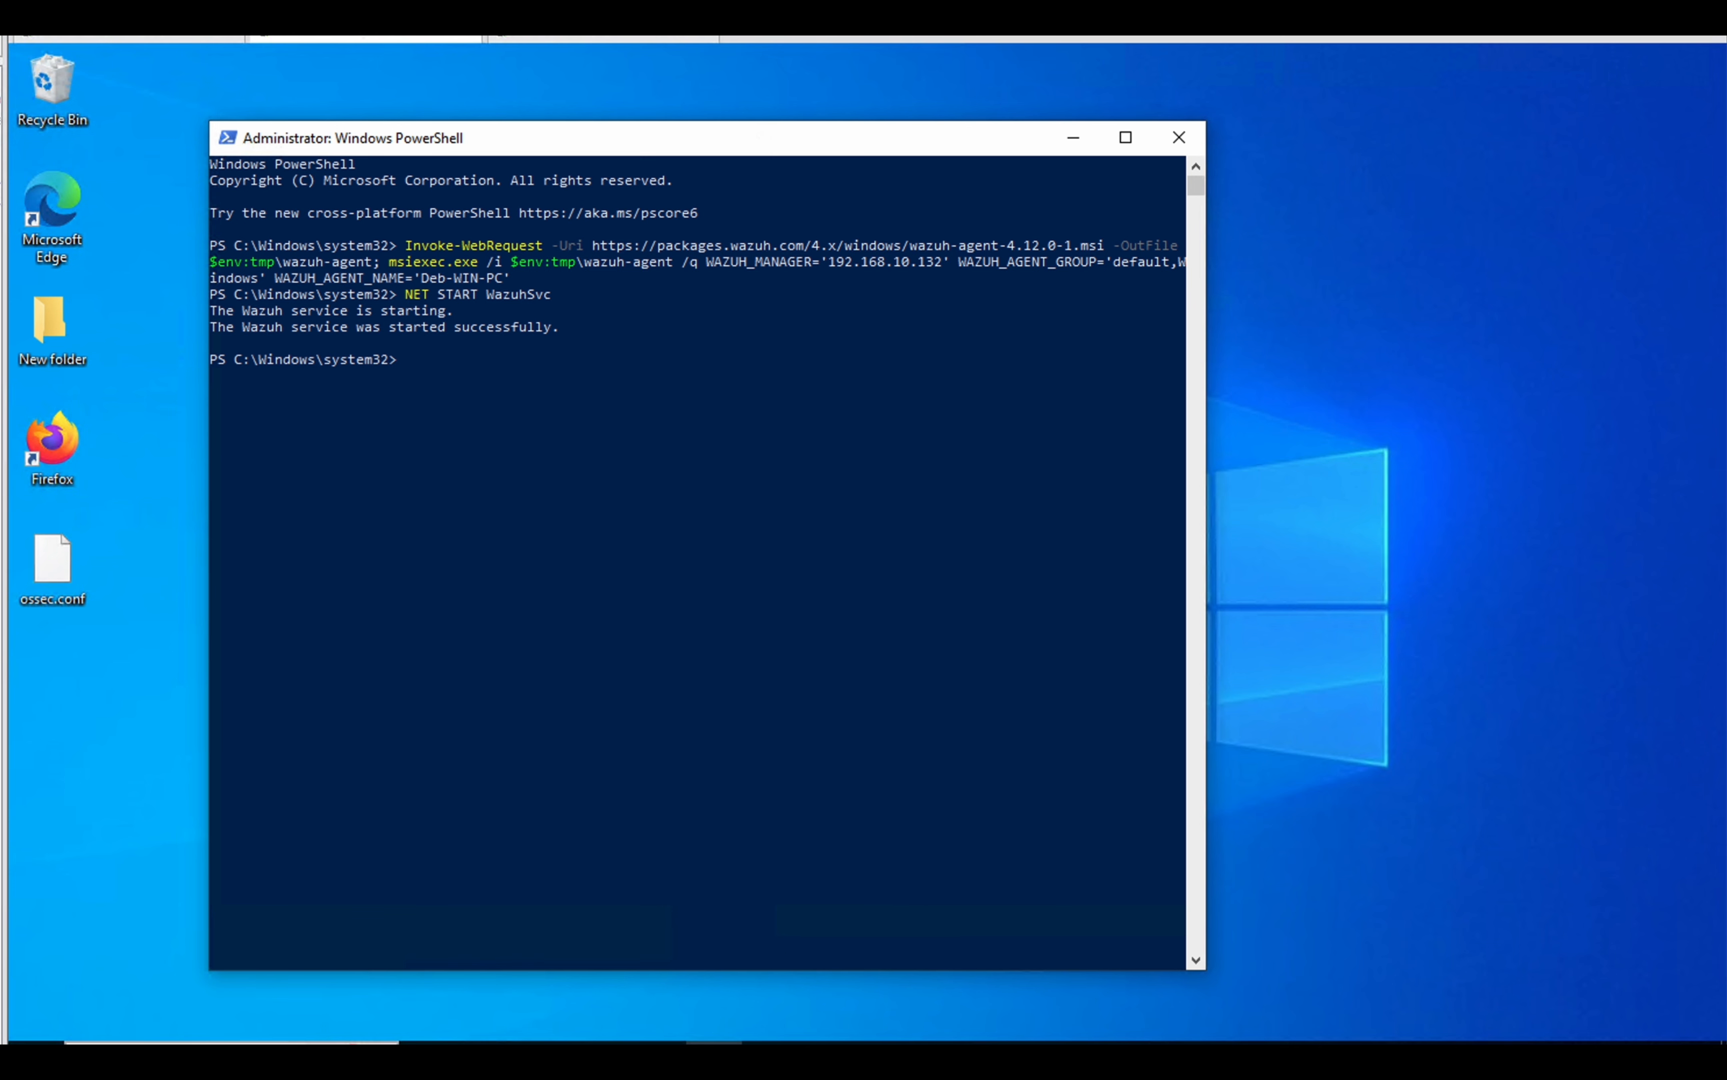
Open services.msc on the Windows machine, check the status of the Wazuh service, and close the Services window.
key("super")
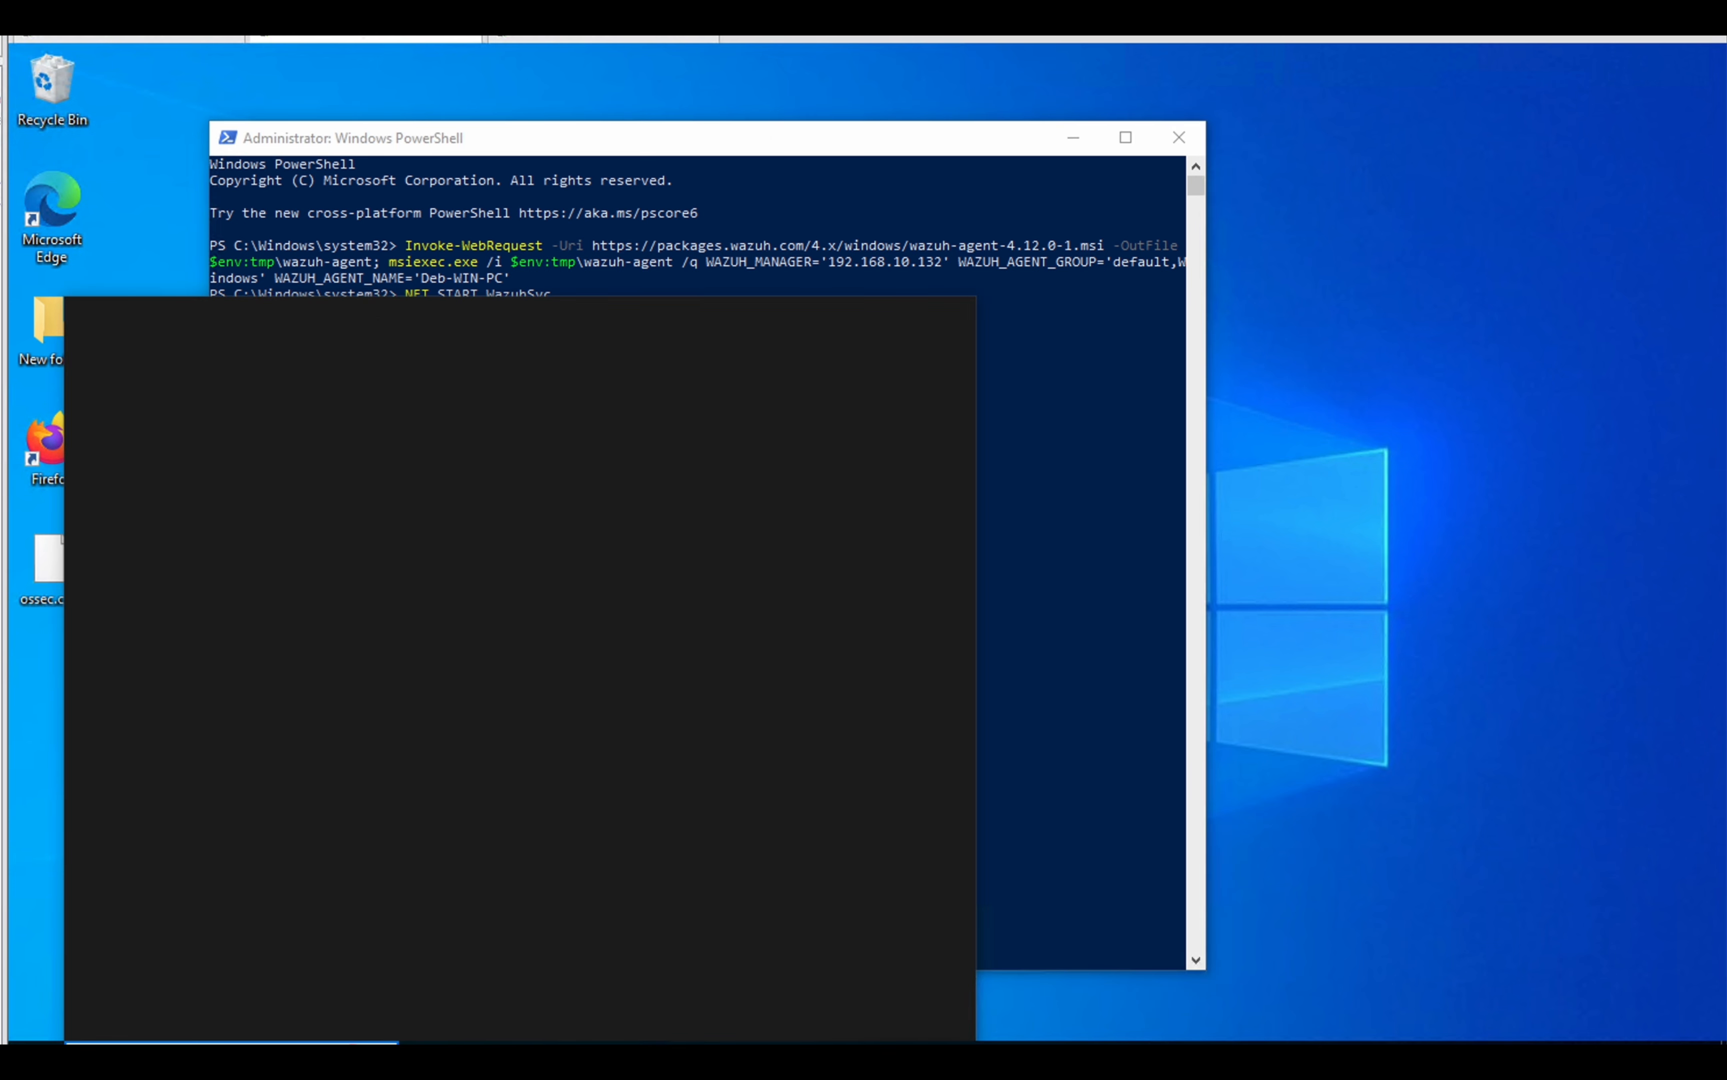
type("services.")
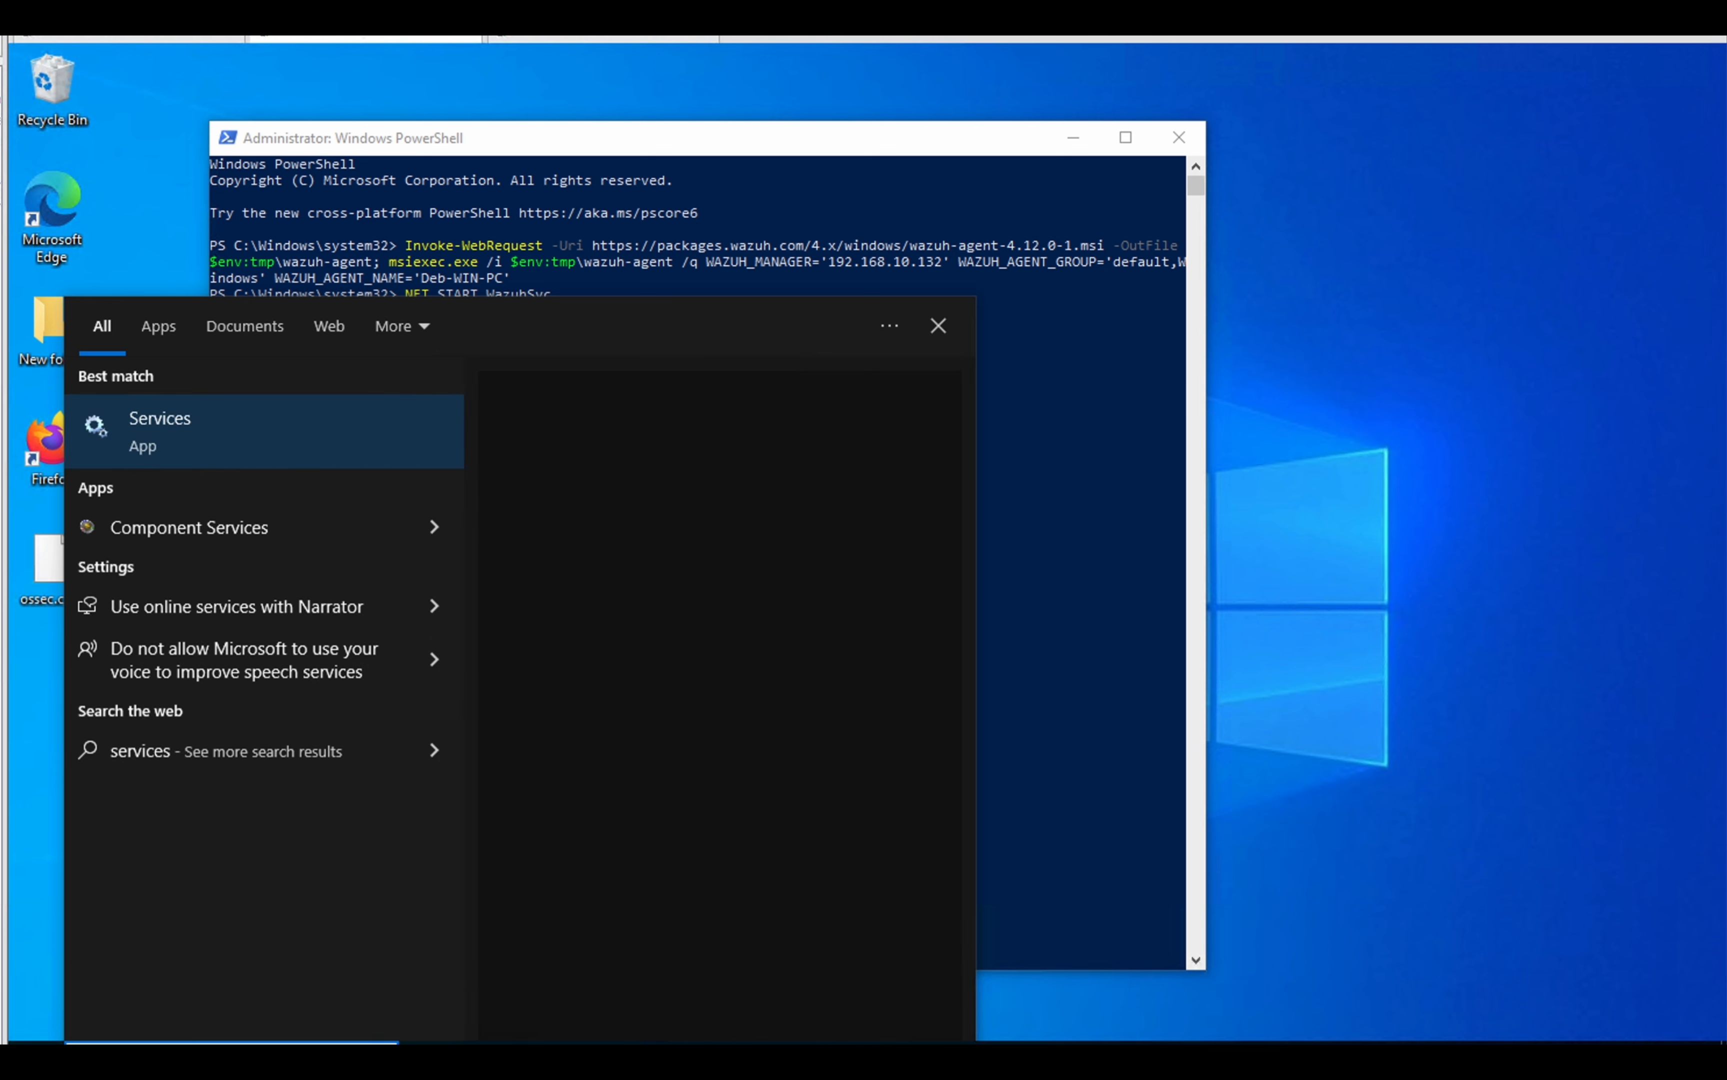
type("msc")
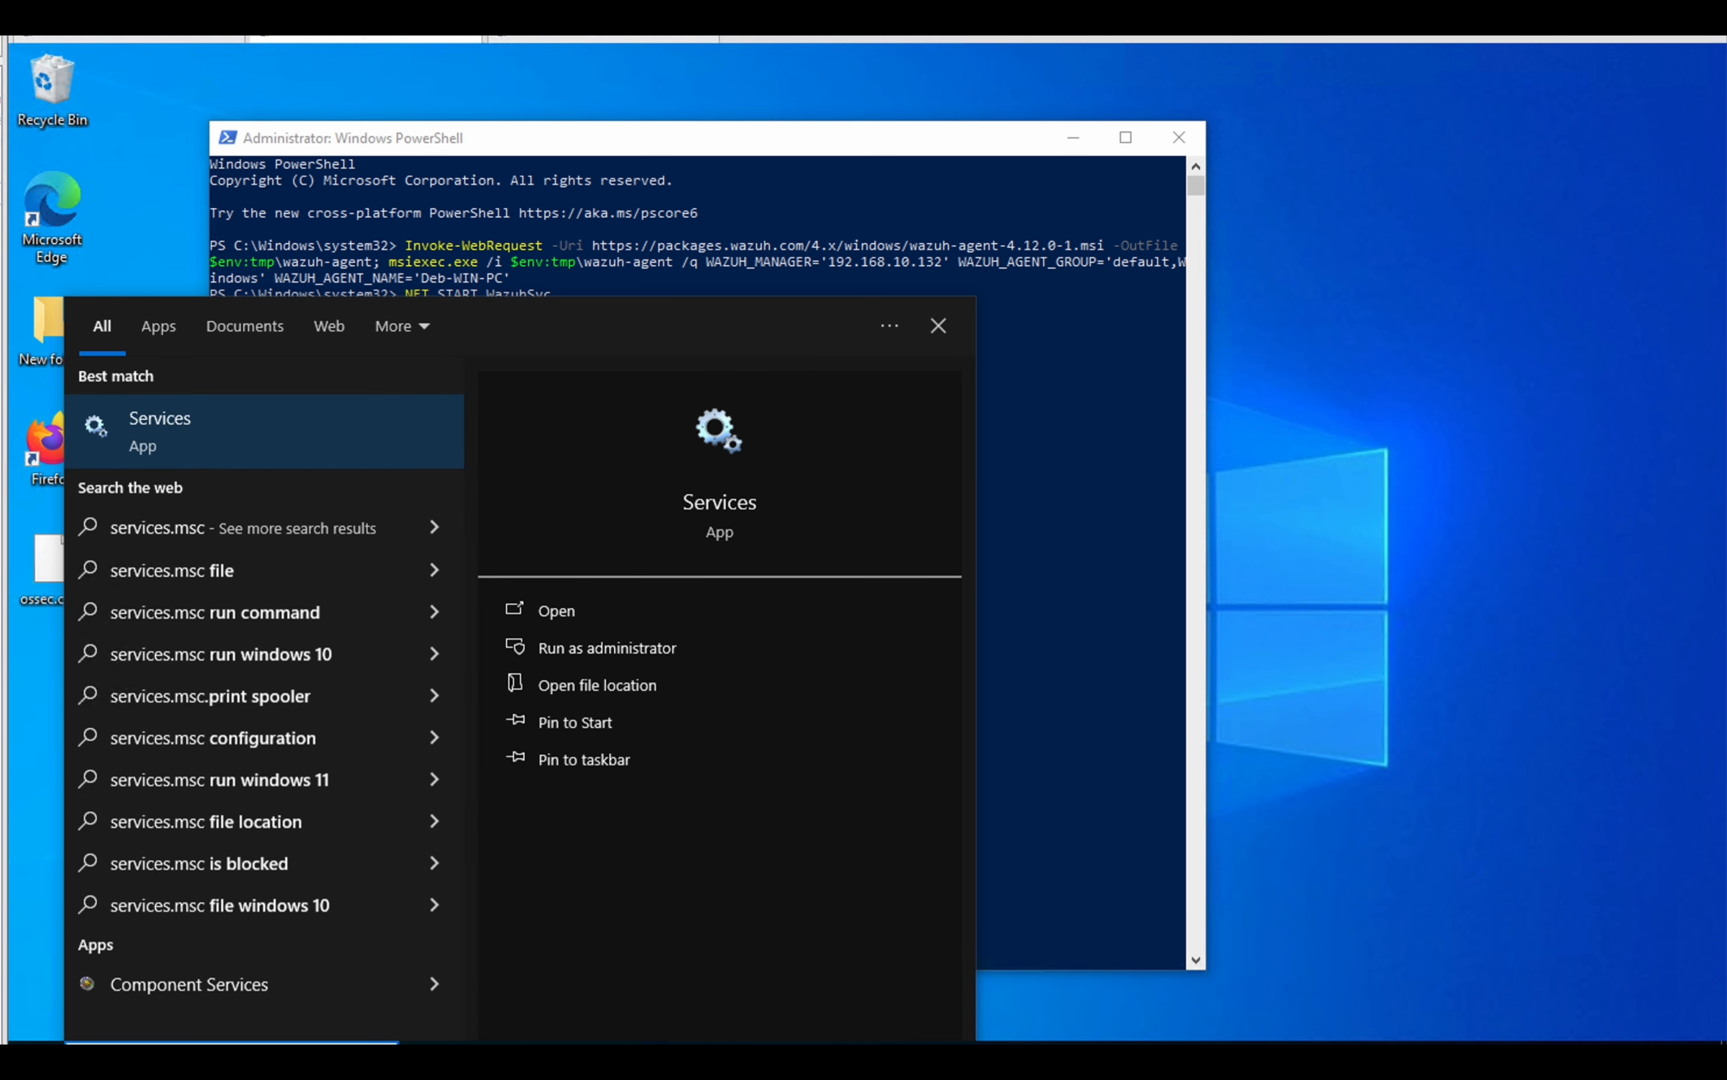
key("Return")
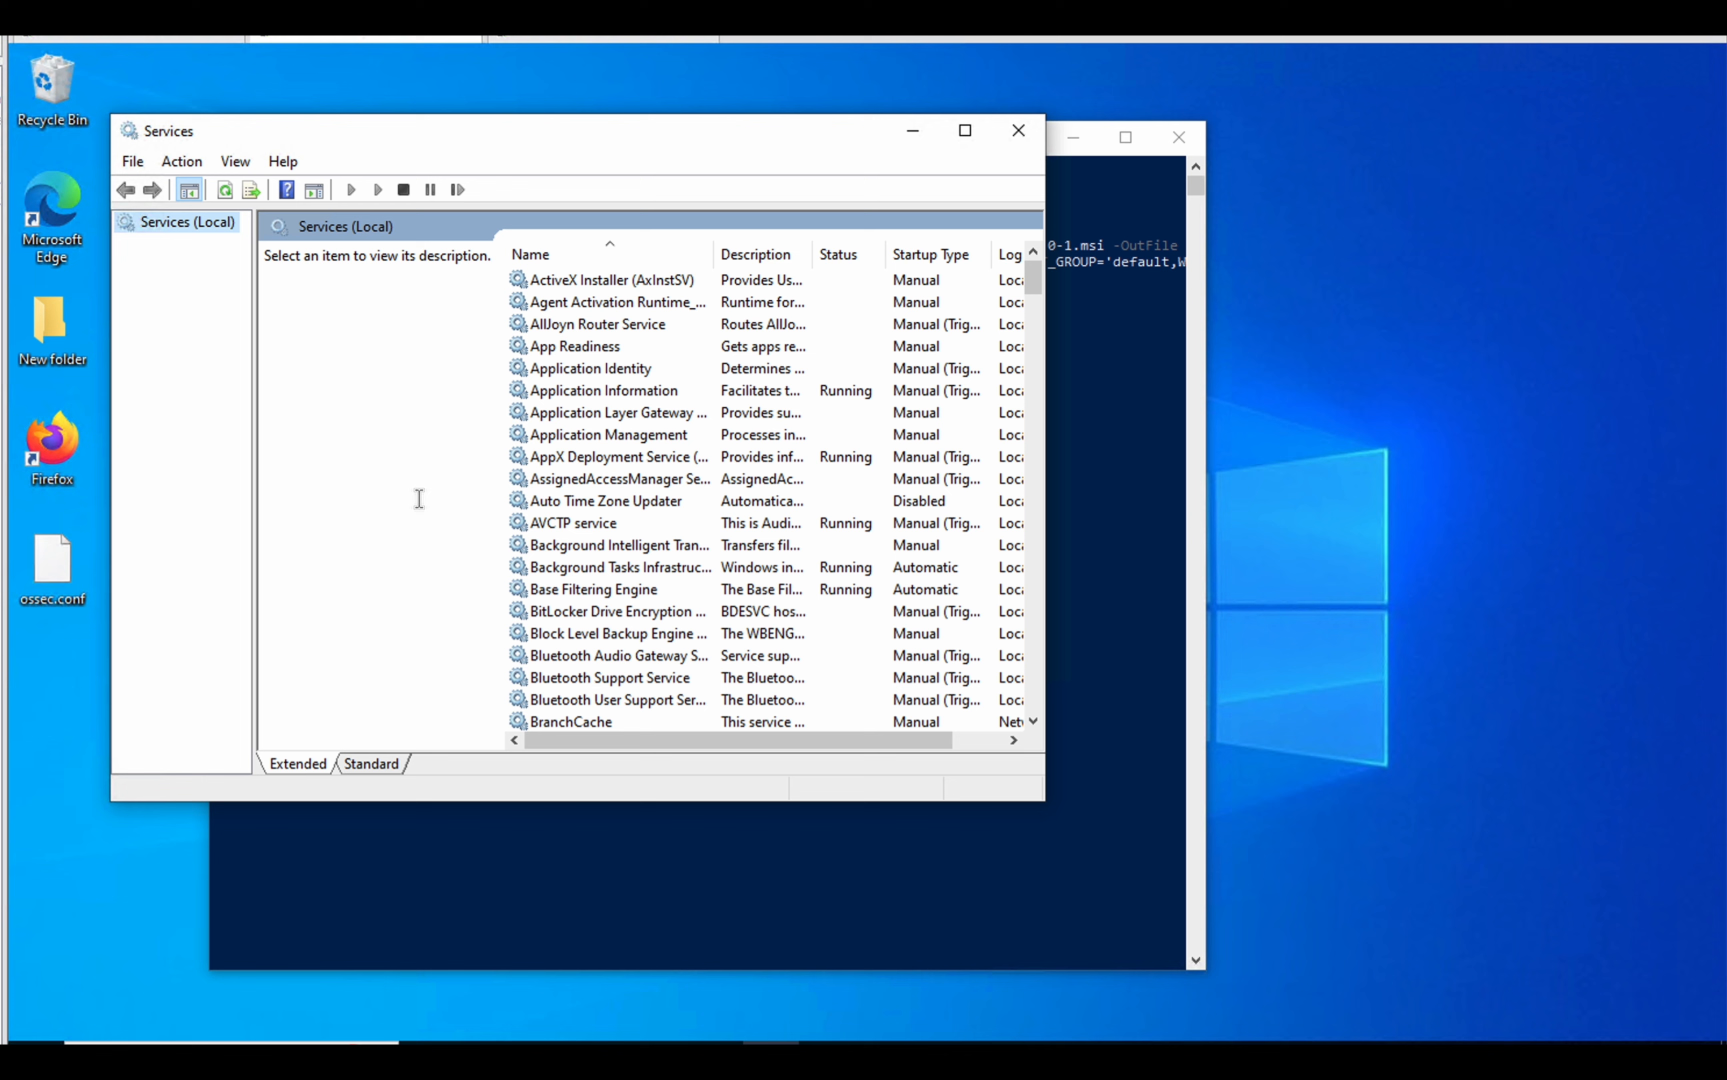
left_click(602, 503)
key("w")
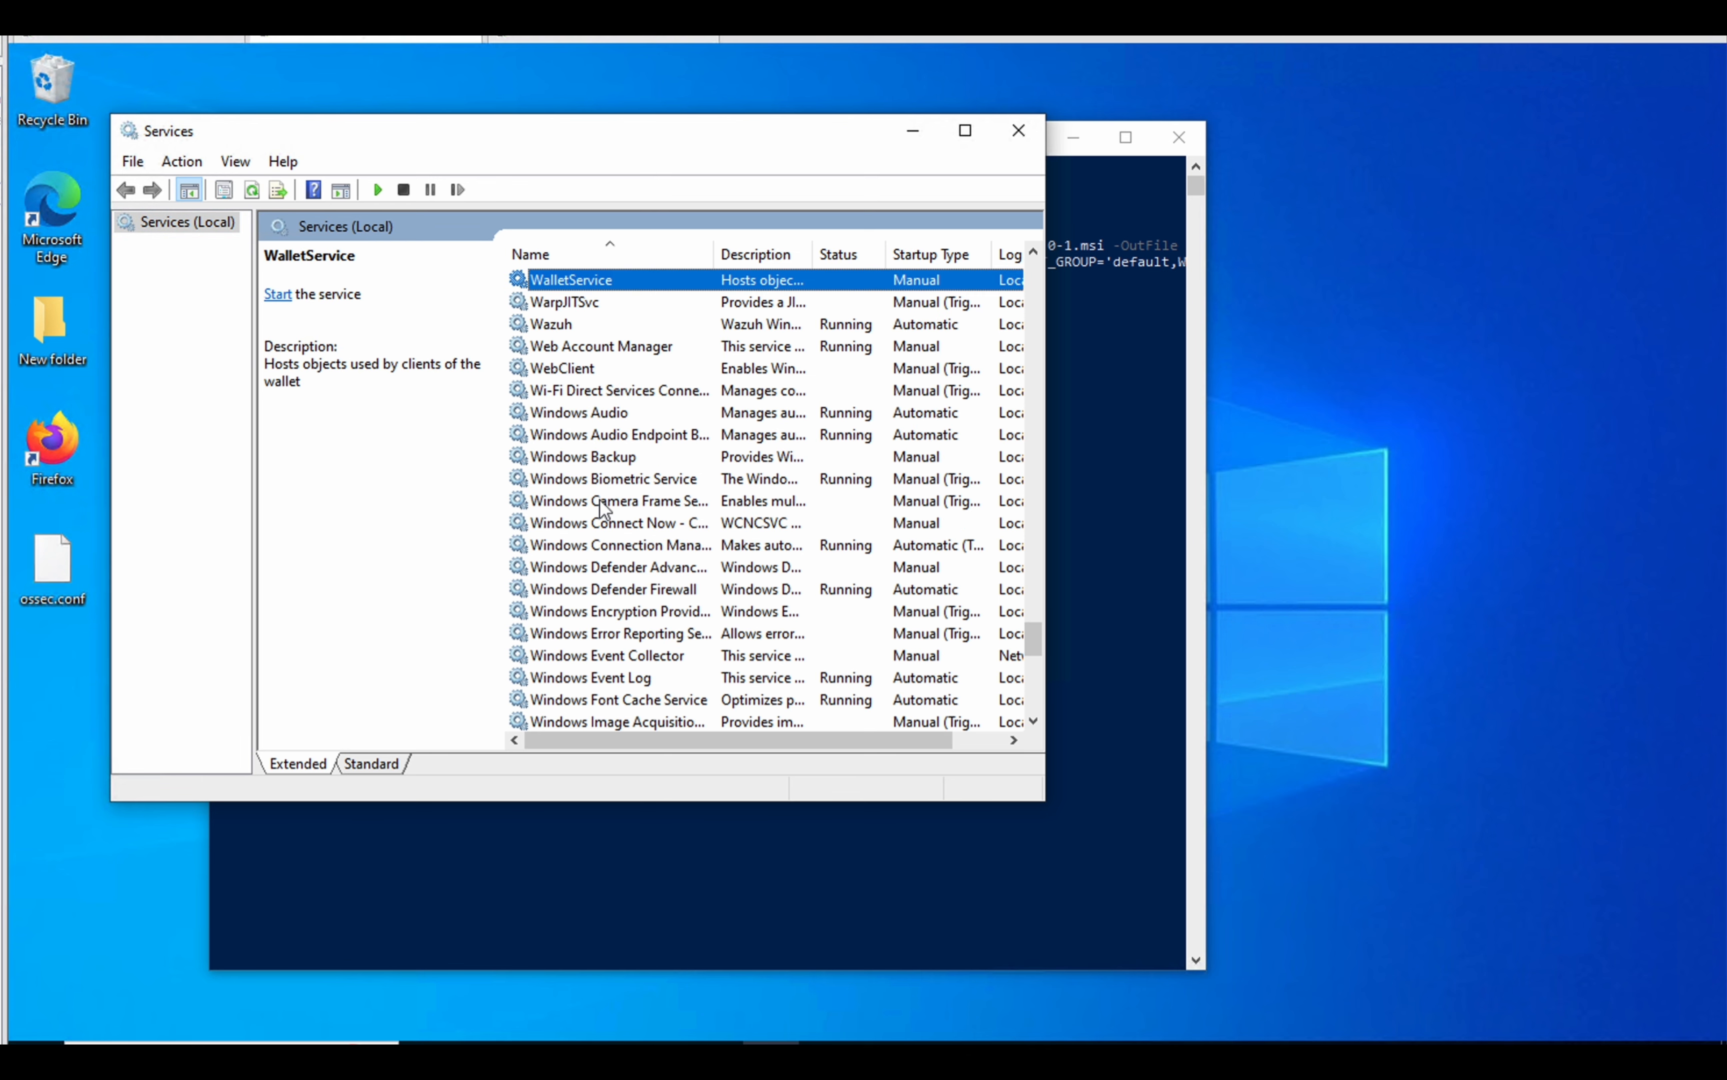
left_click(568, 324)
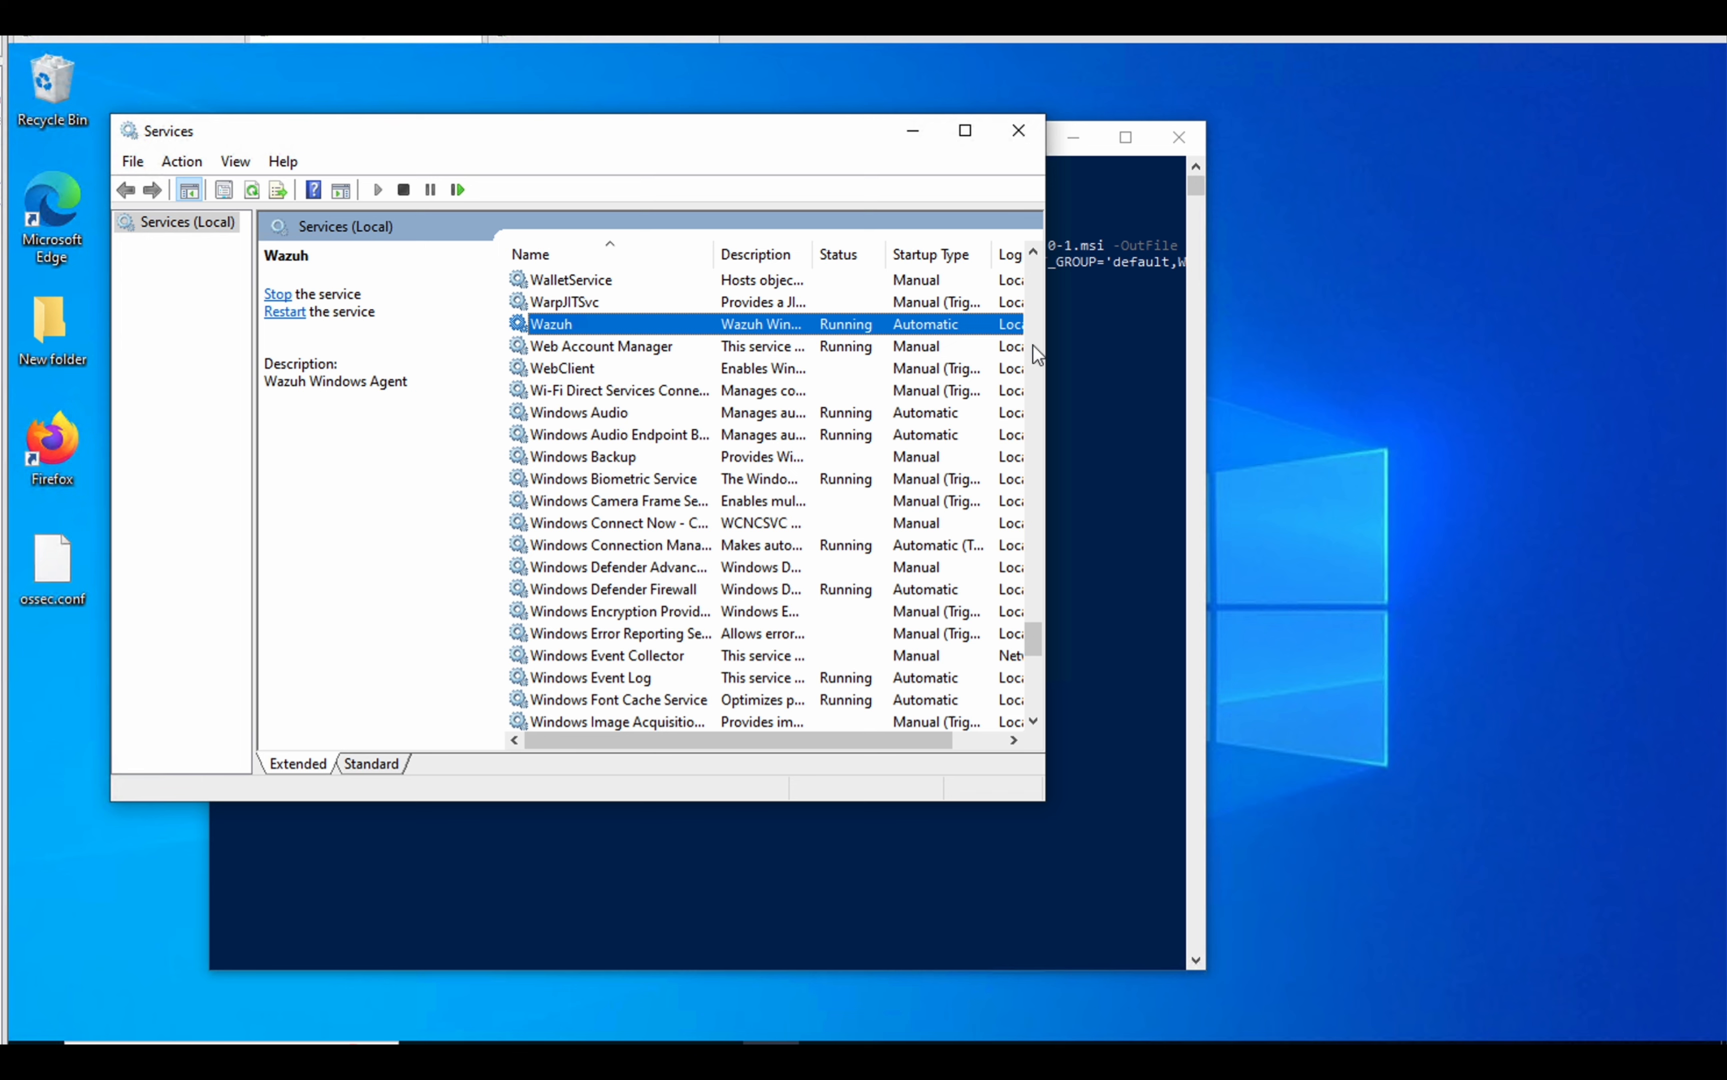
left_click(1019, 129)
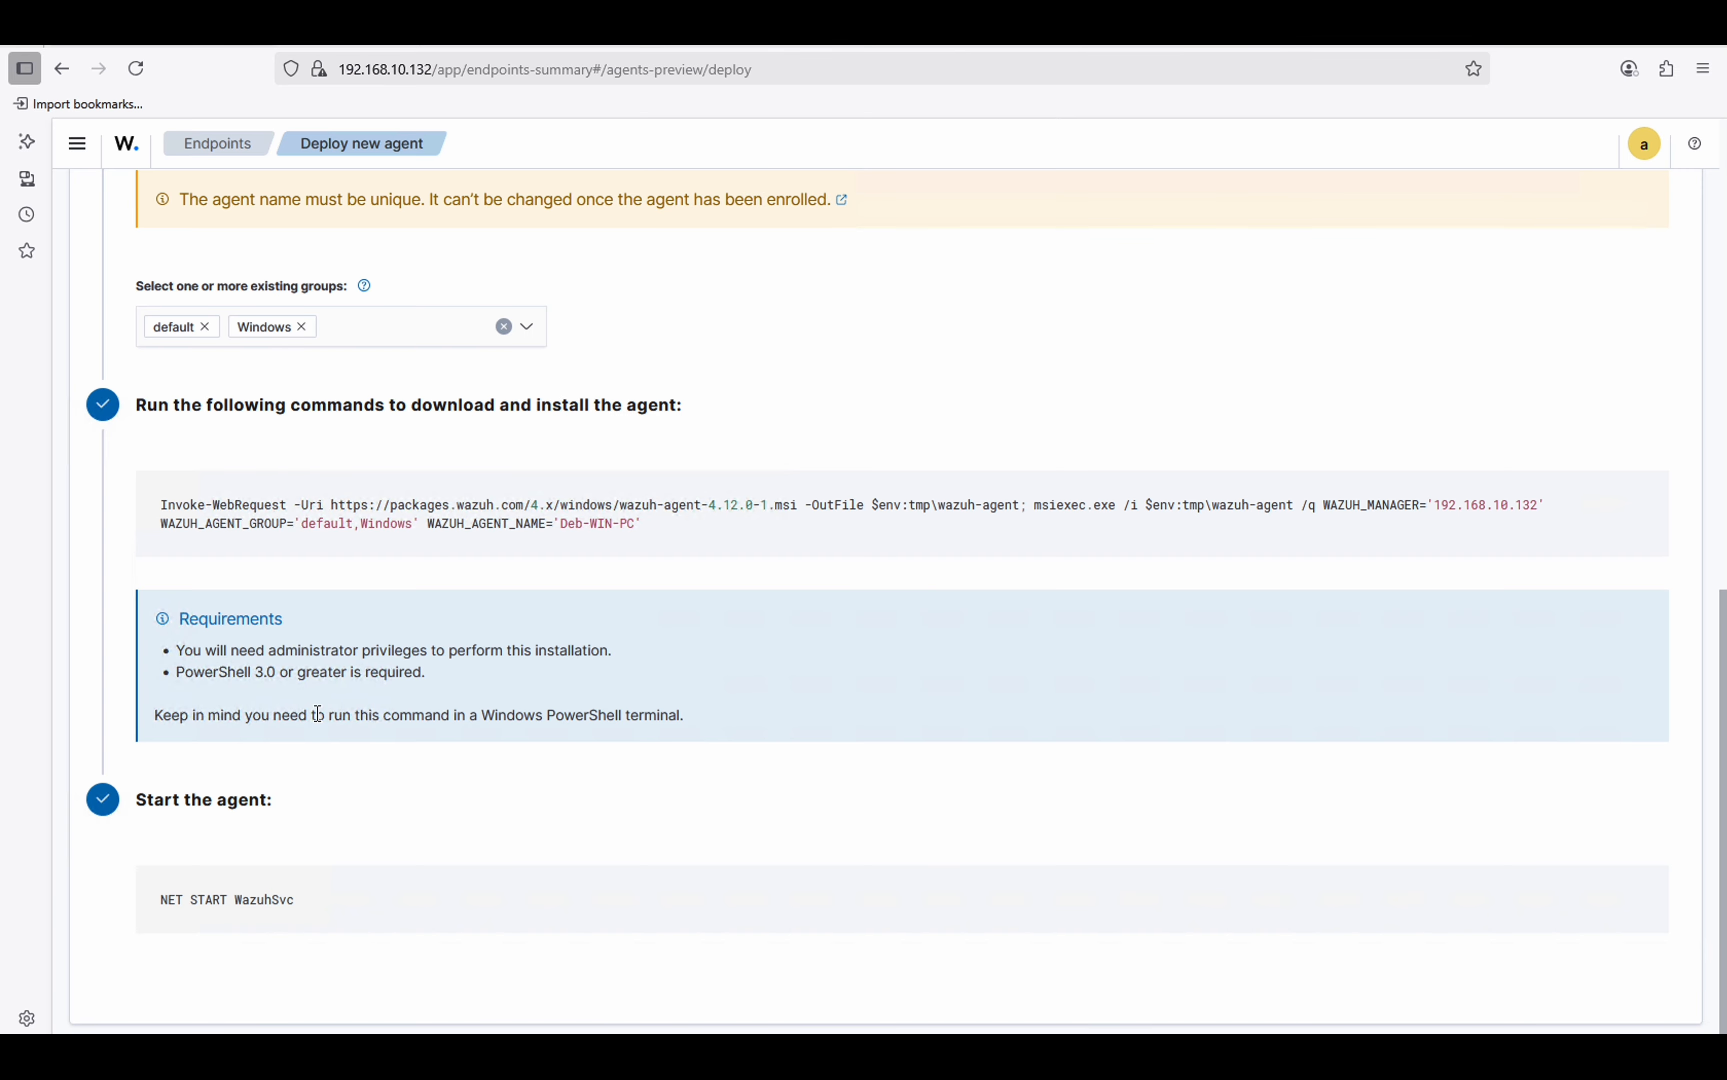
Return to the Wazuh dashboard and open the agents management summary to check the enrolled agent's status and groups.
scroll(318, 714, "up", 10)
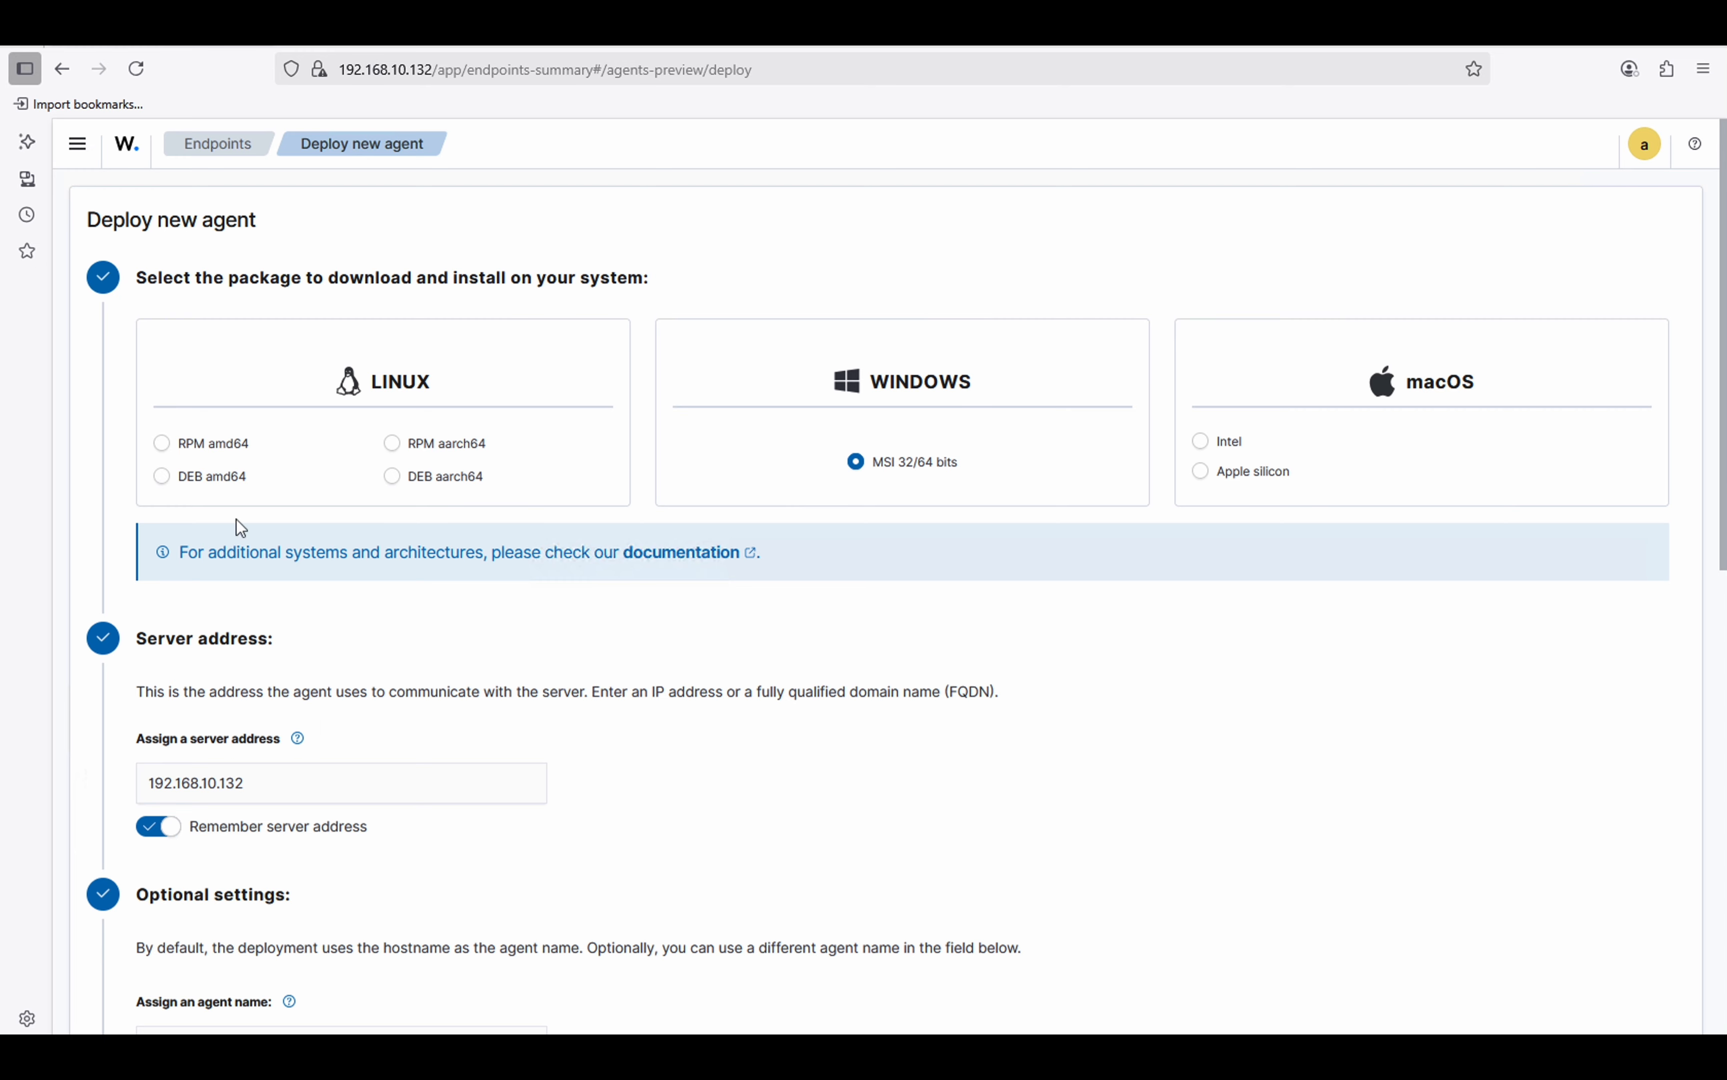
scroll(242, 529, "down", 10)
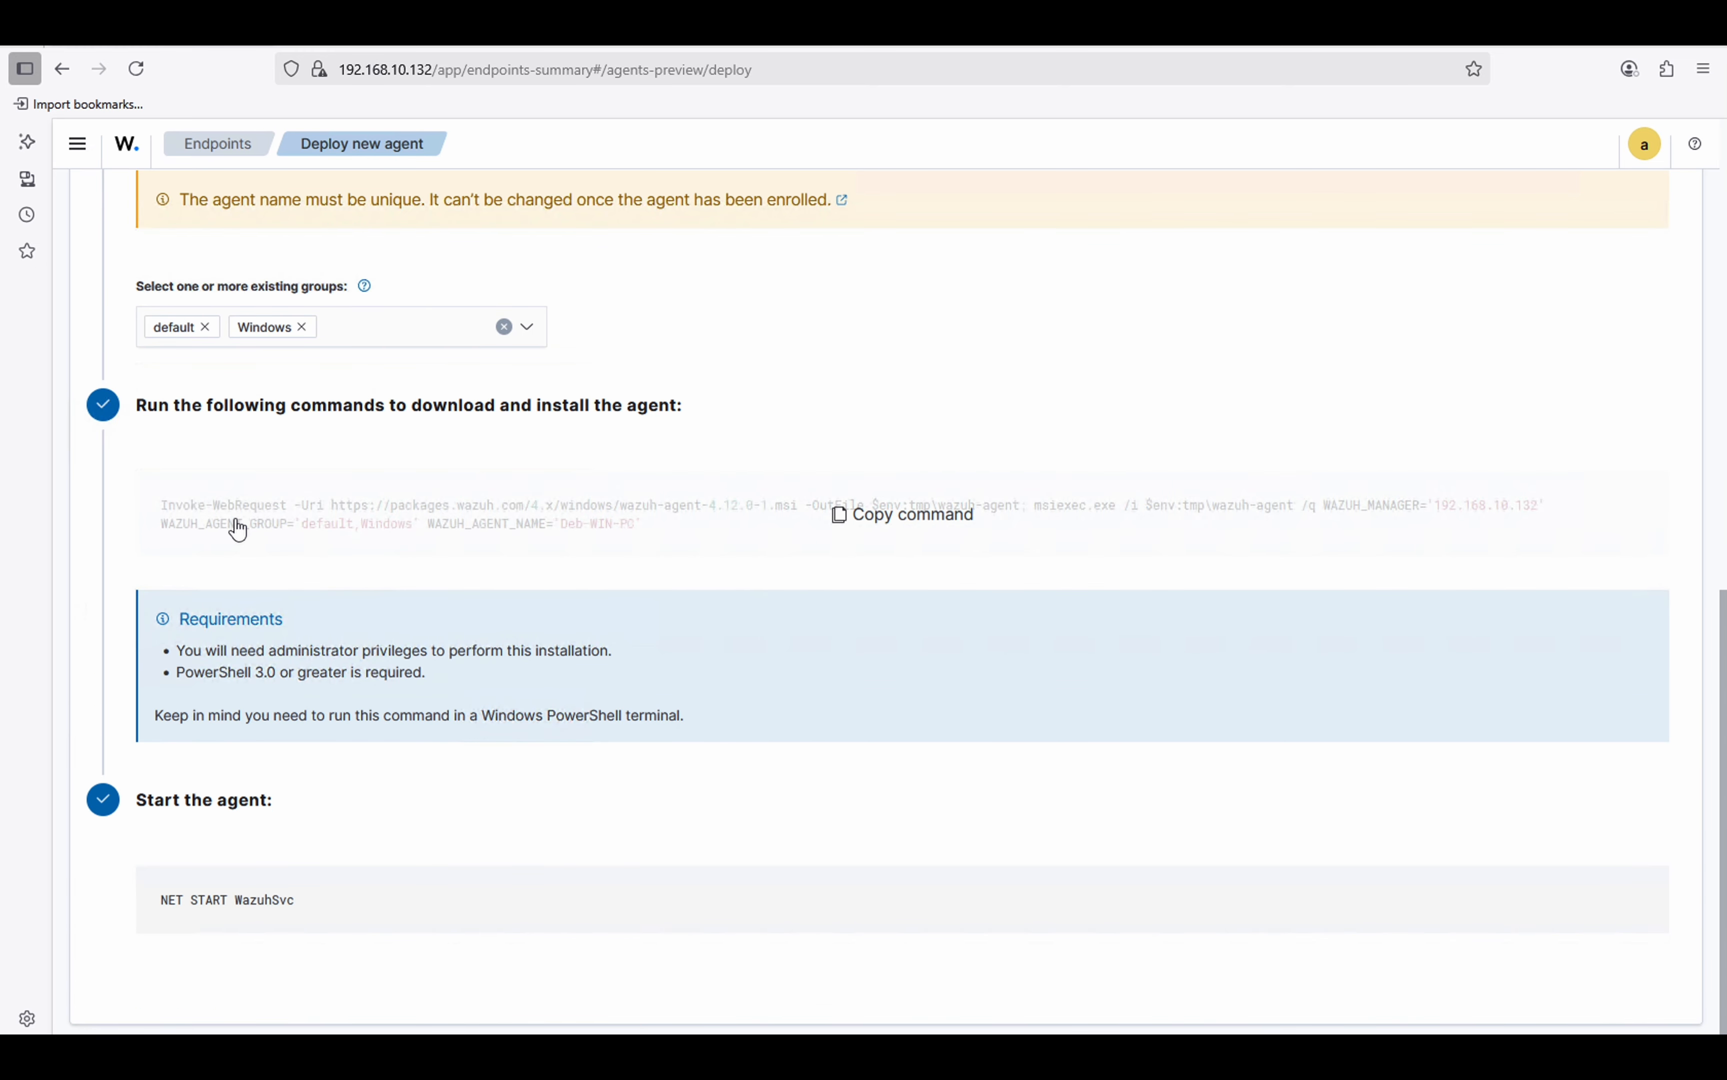
scroll(237, 528, "up", 10)
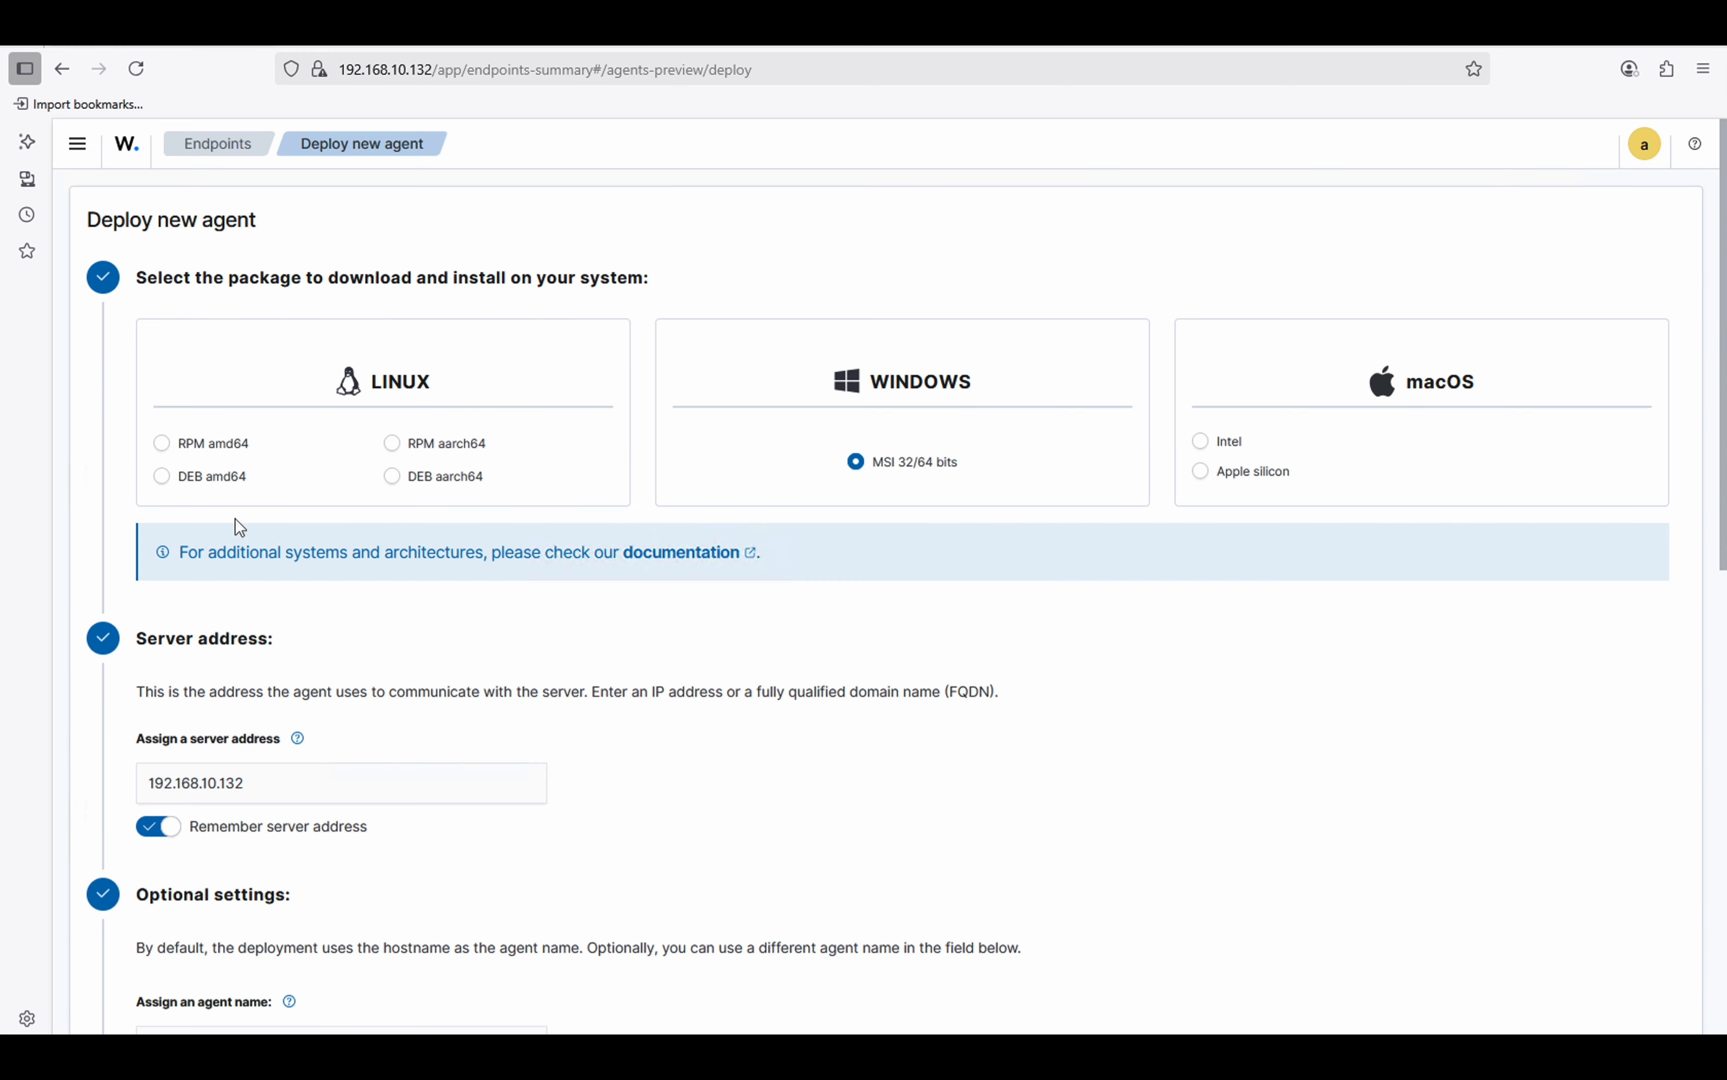
left_click(125, 148)
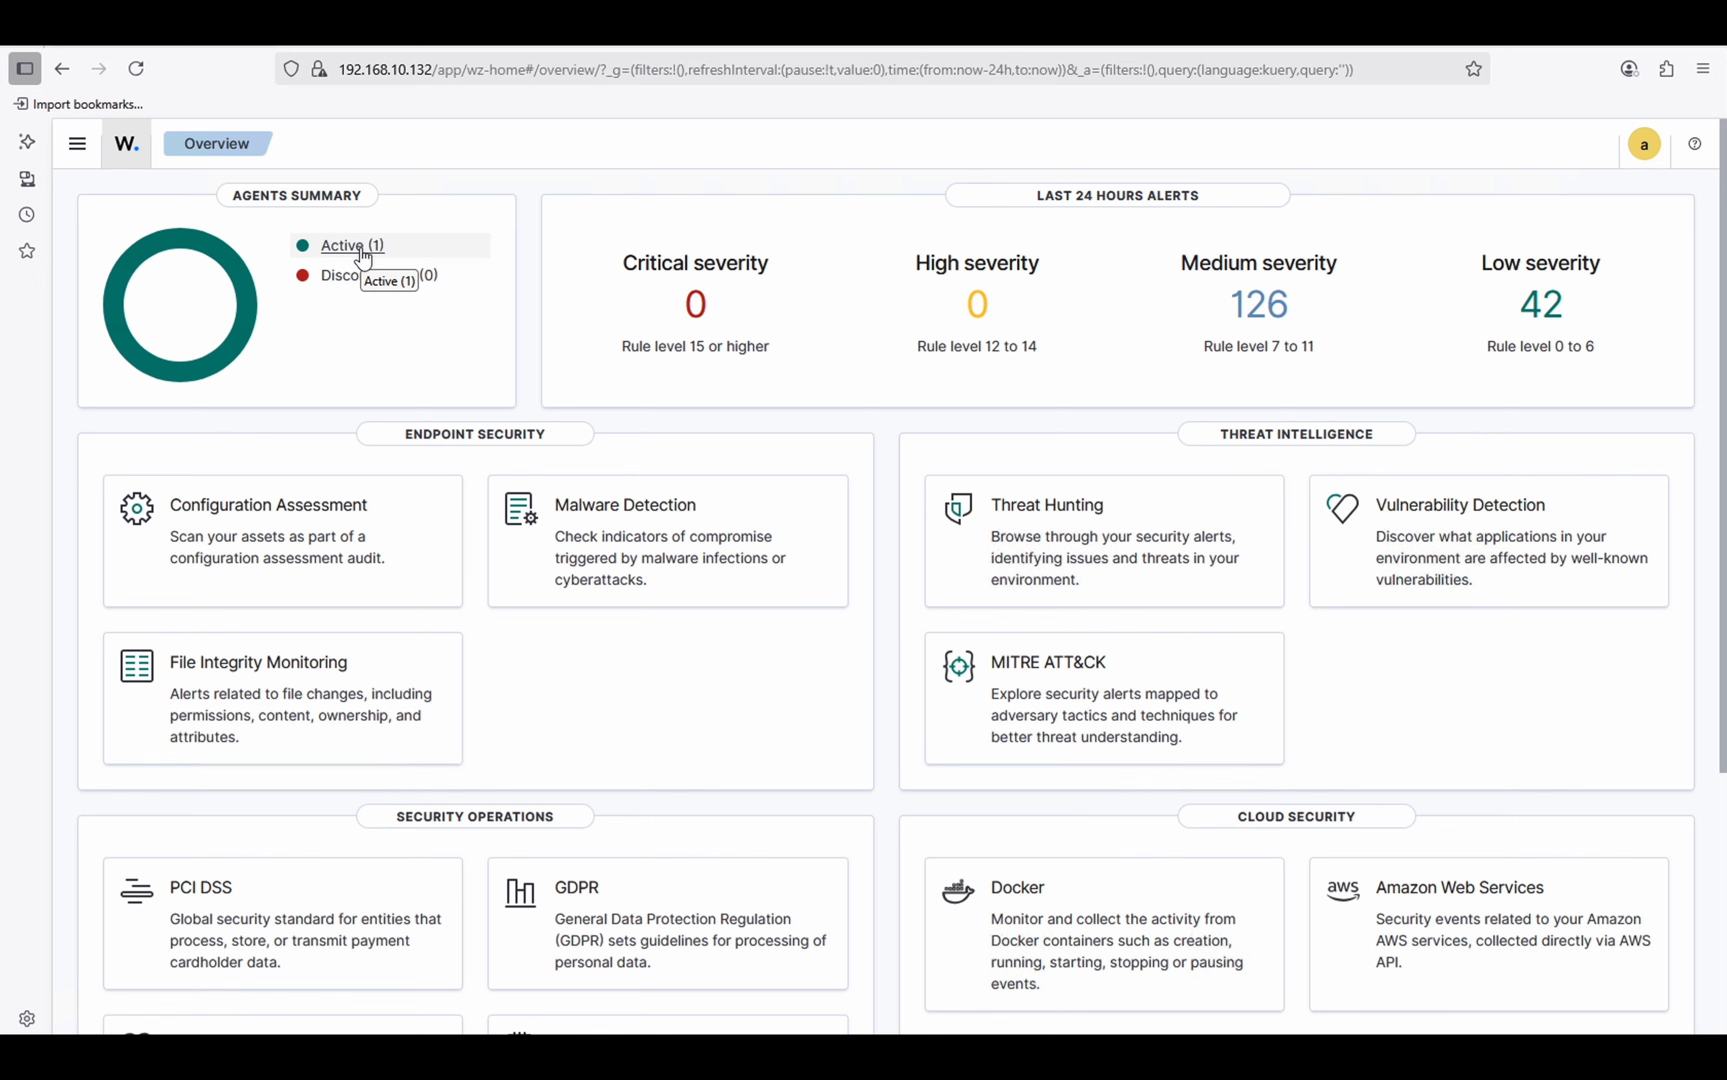
left_click(78, 147)
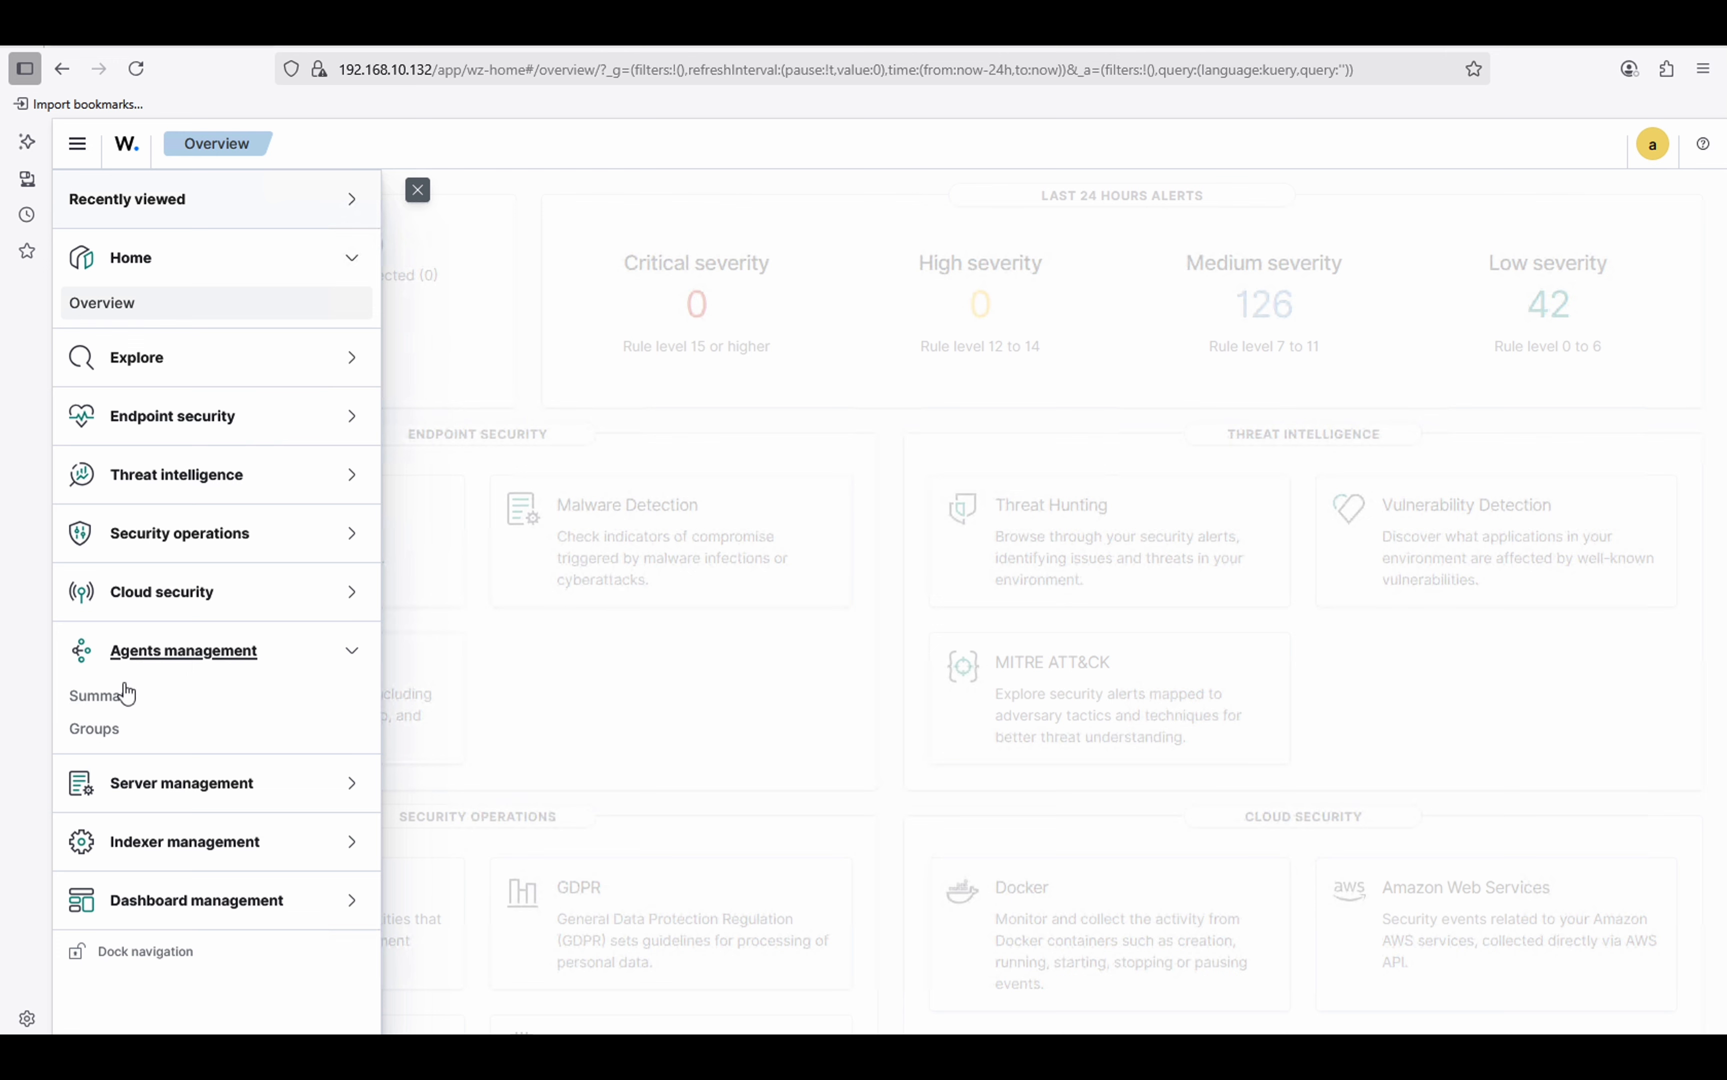
left_click(105, 700)
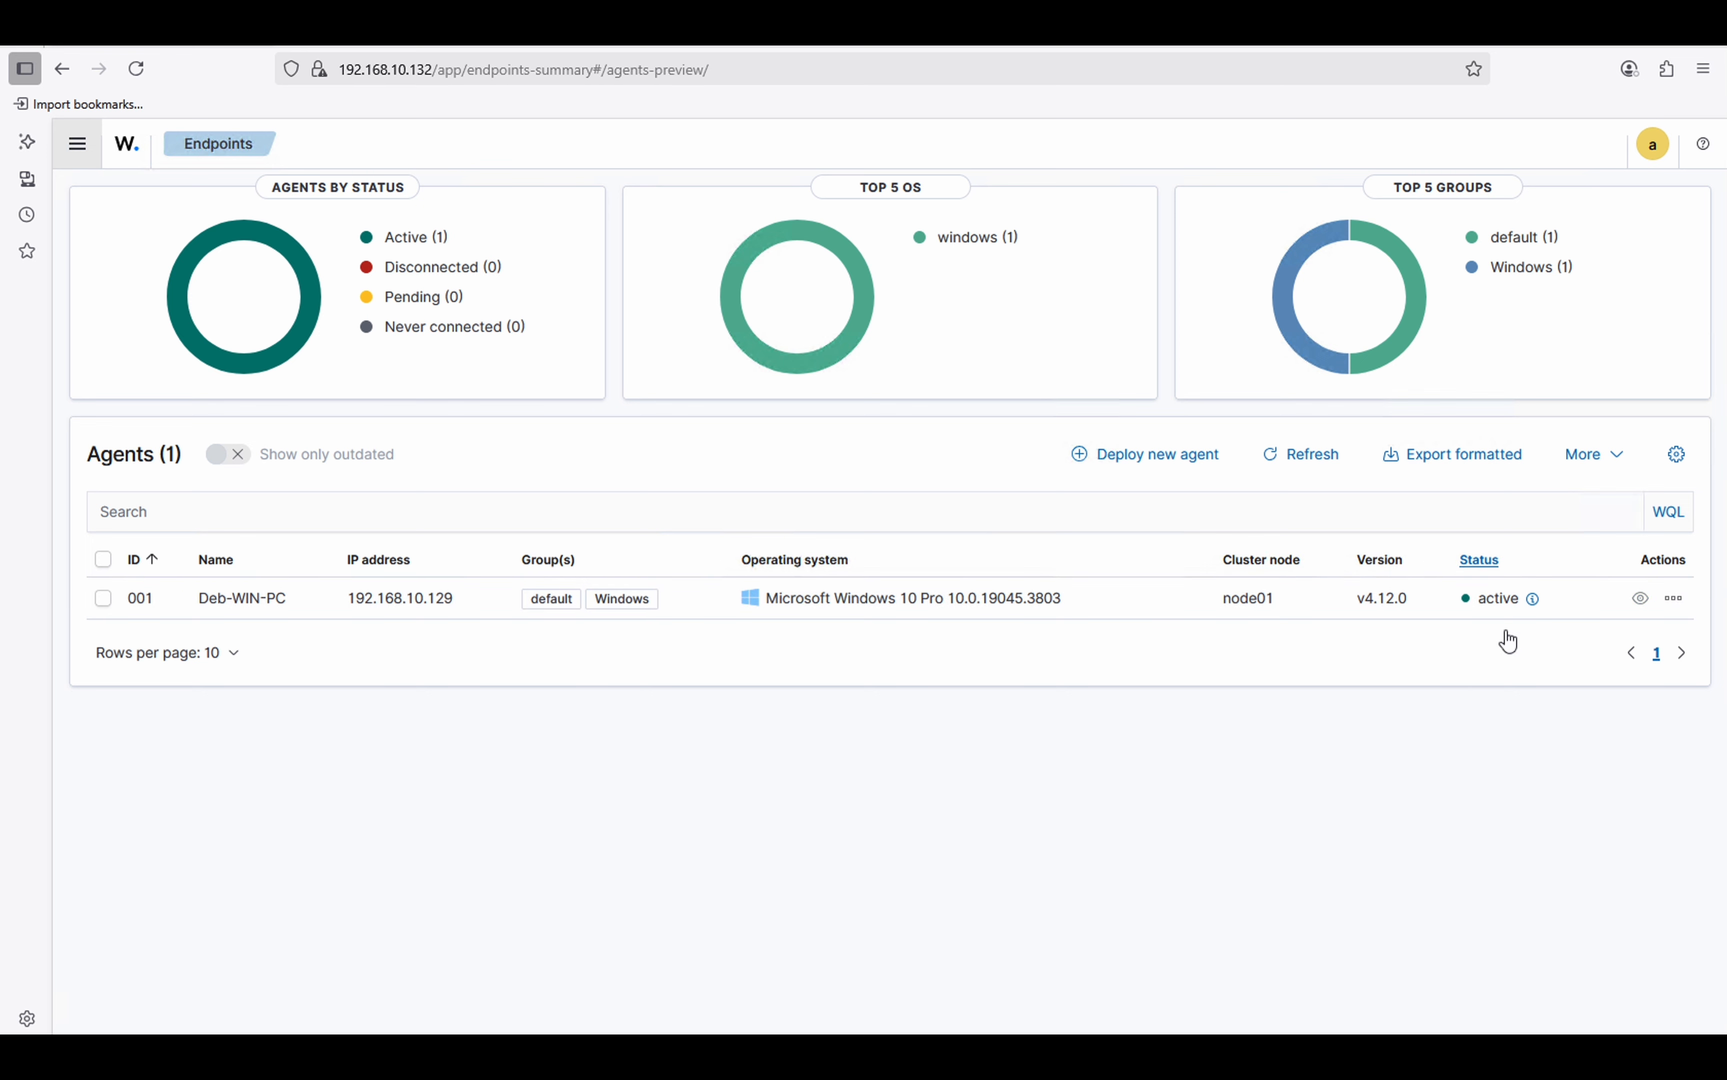
mouse_move(1533, 604)
left_click(78, 148)
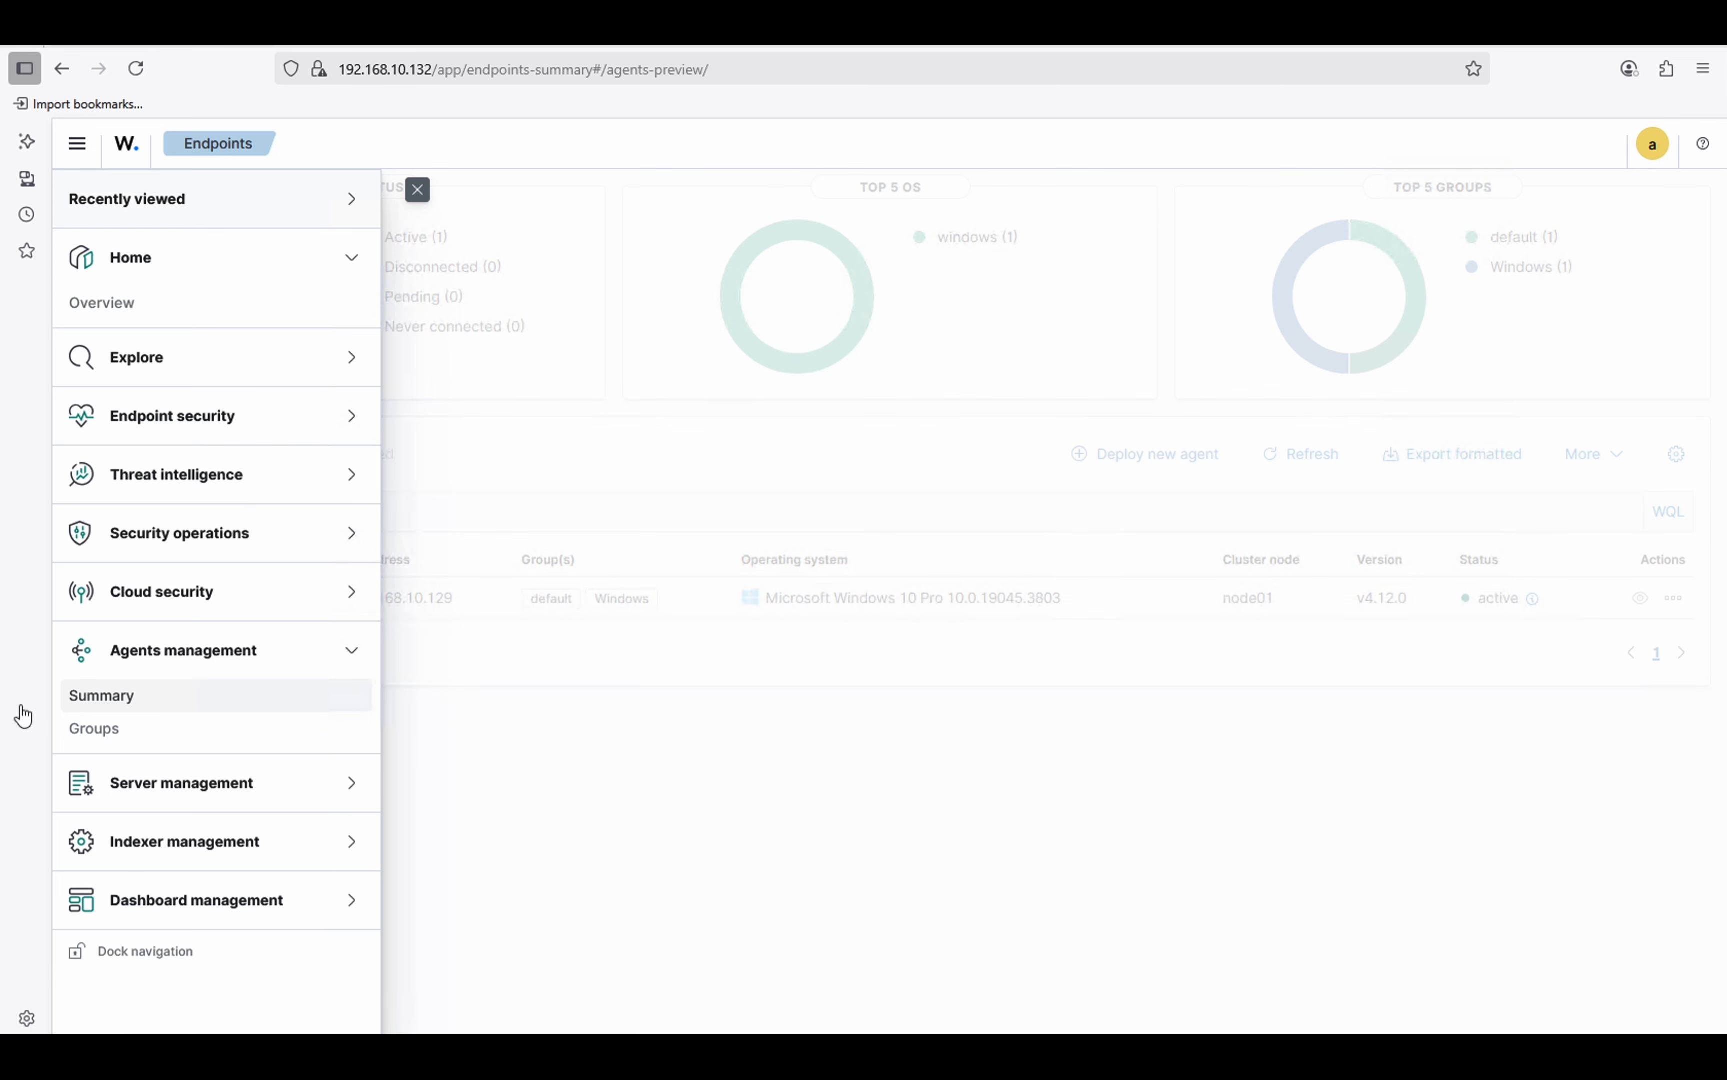
left_click(726, 768)
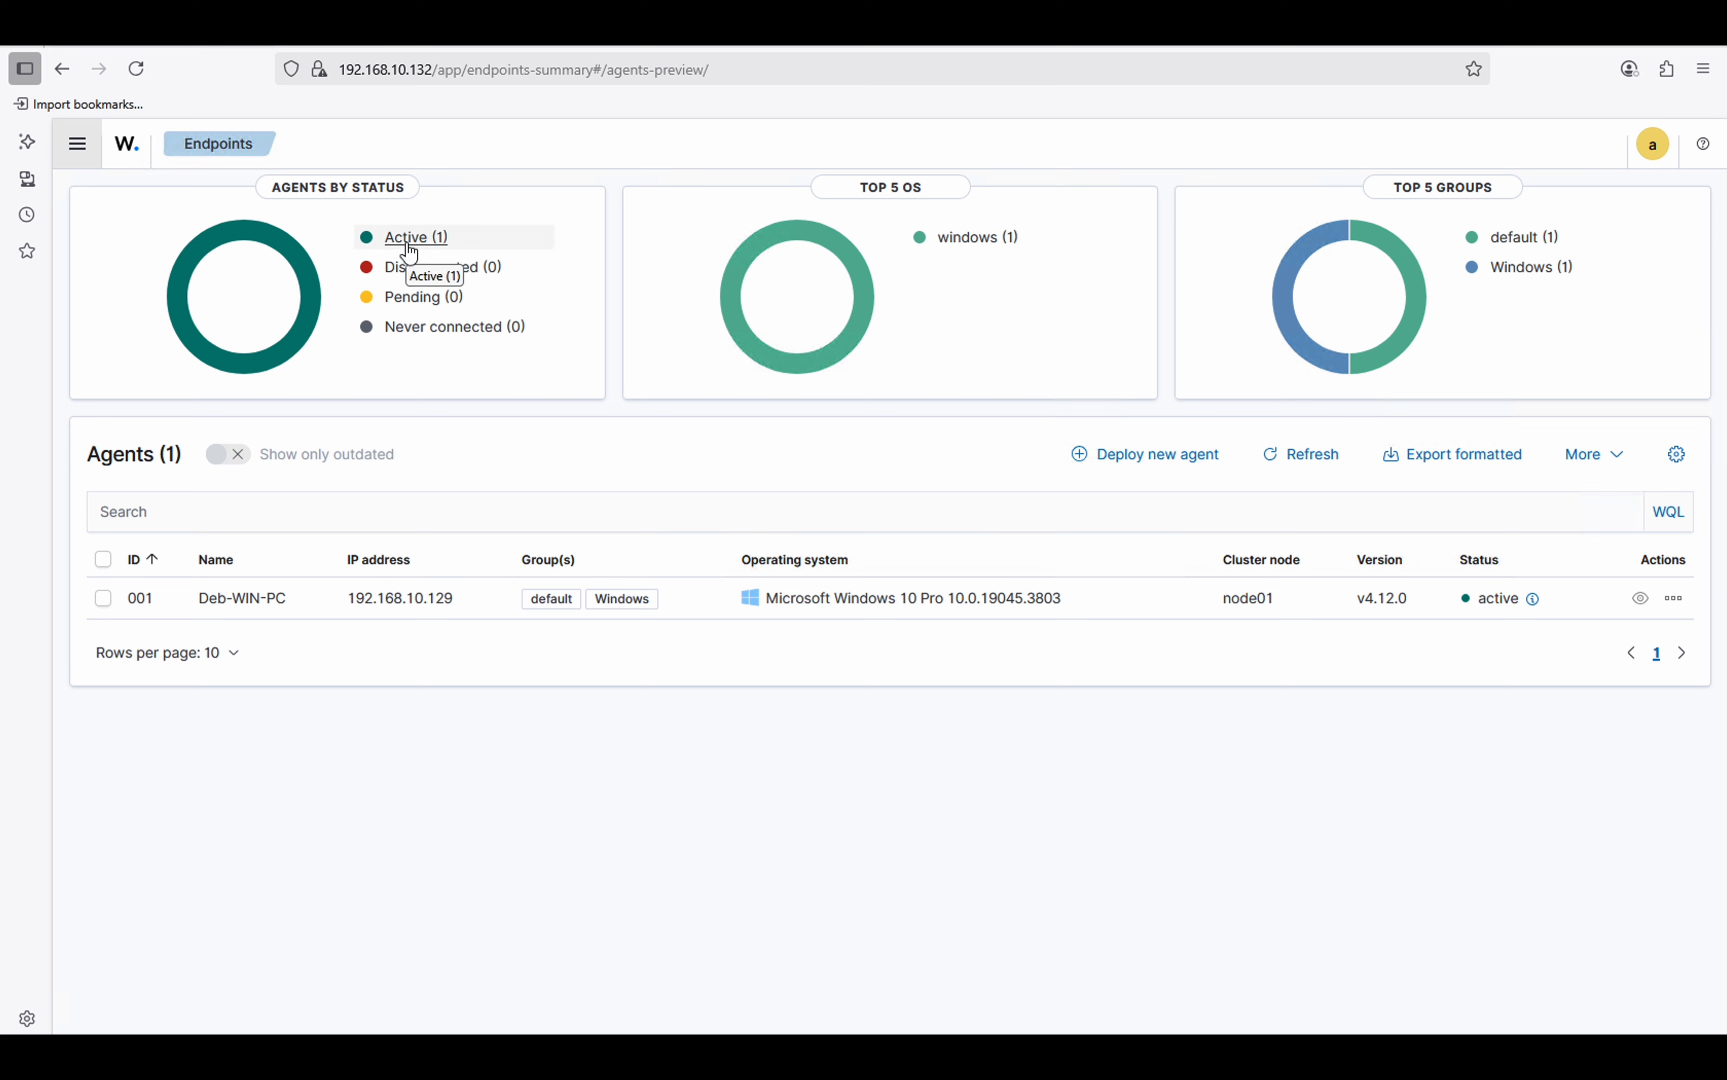
Start deploying a new agent with the Linux DEB amd64 package and assign it the name Deb-Linux-Server.
left_click(1136, 461)
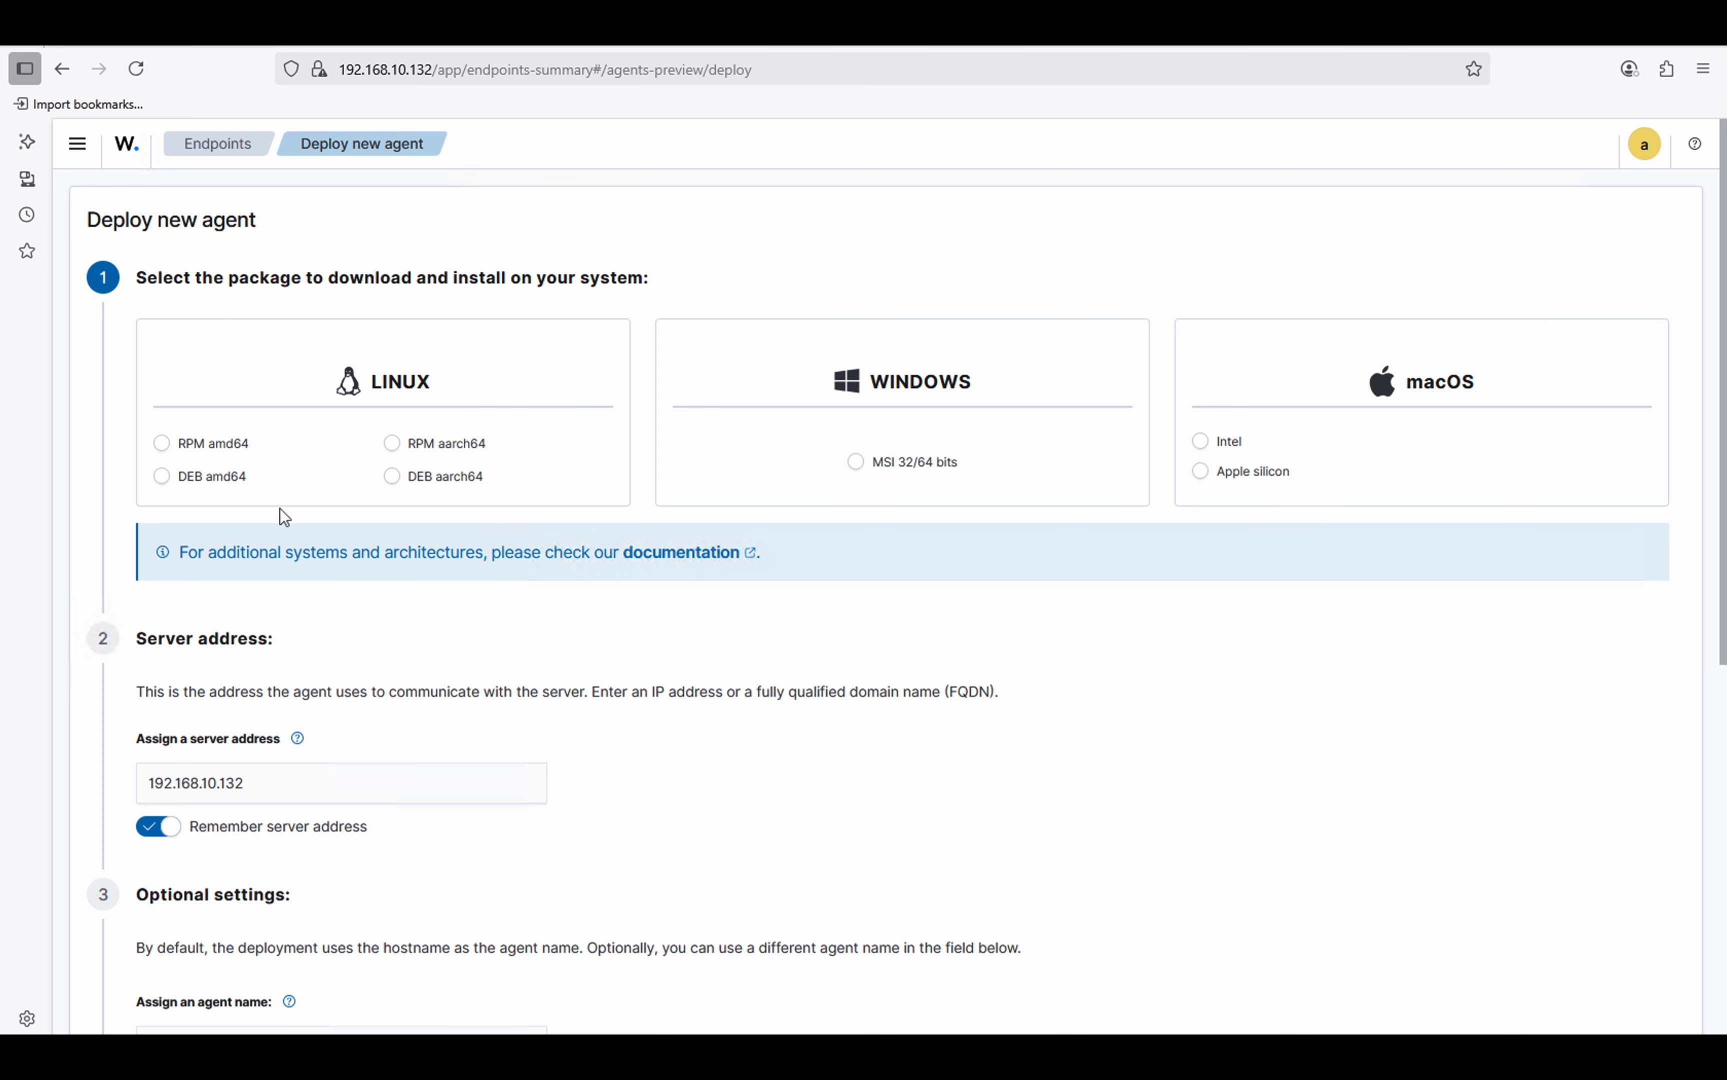
left_click(163, 480)
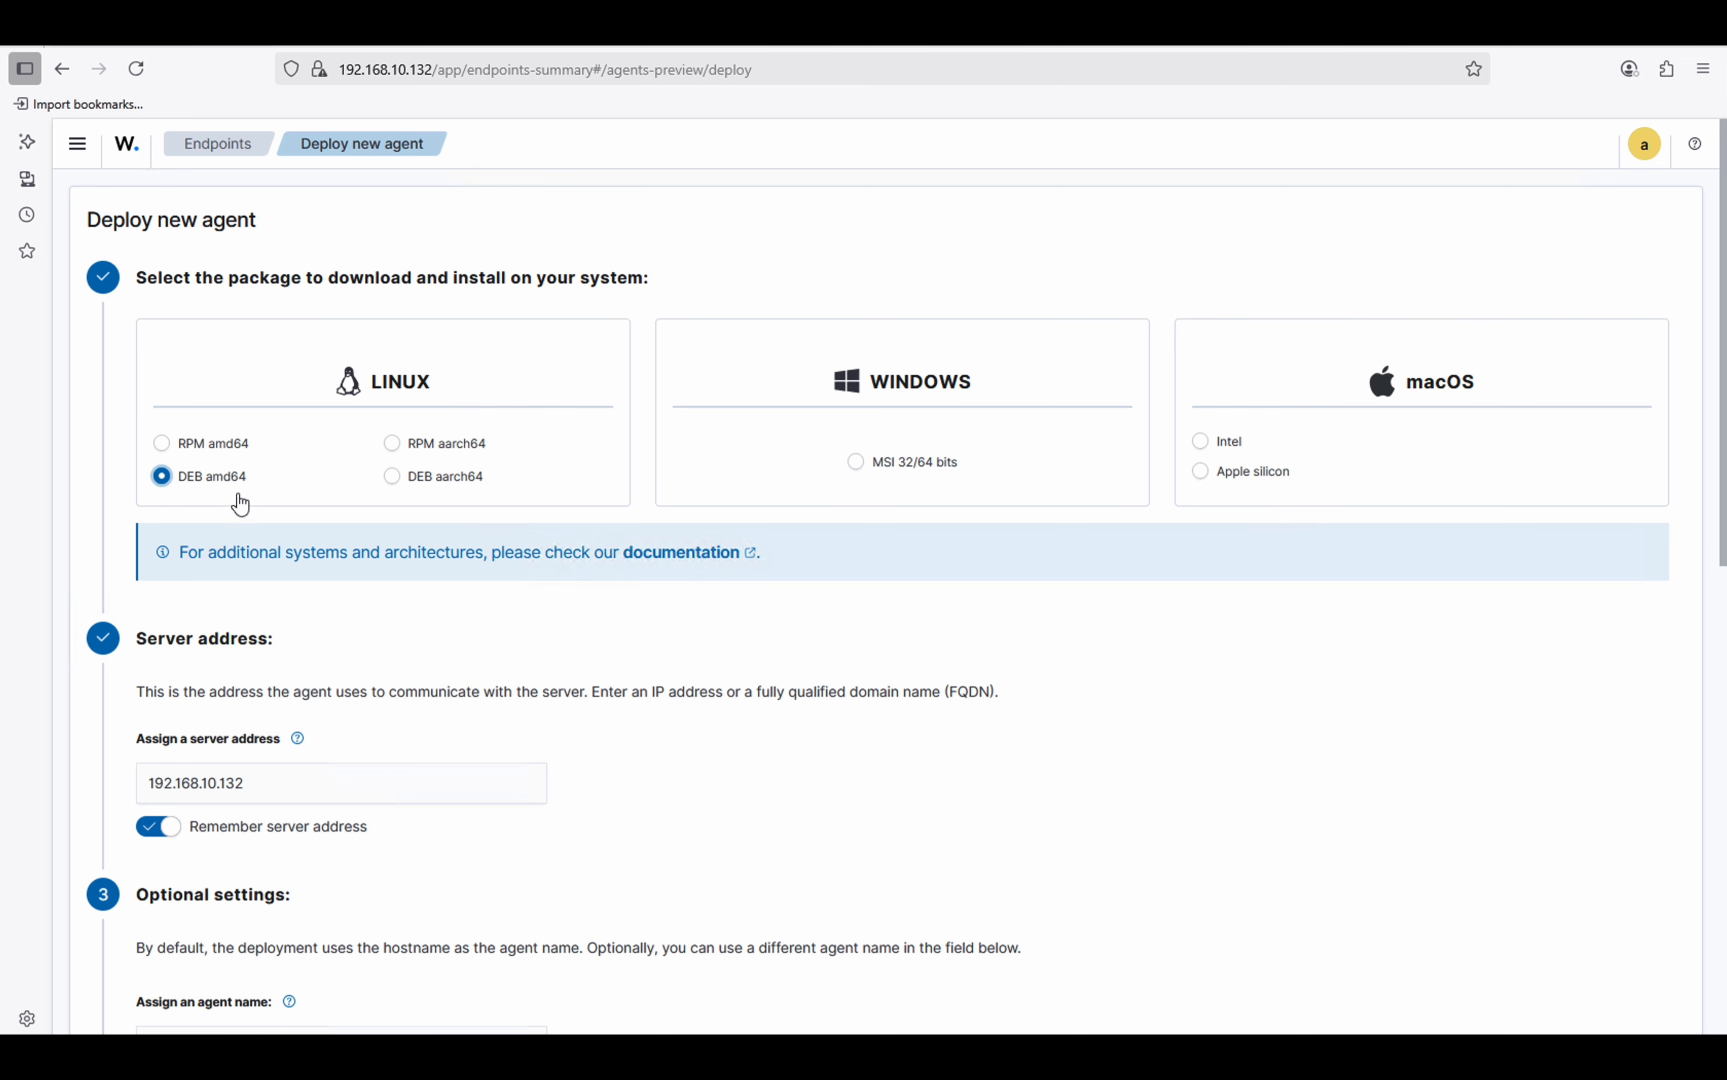
scroll(391, 659, "down", 3)
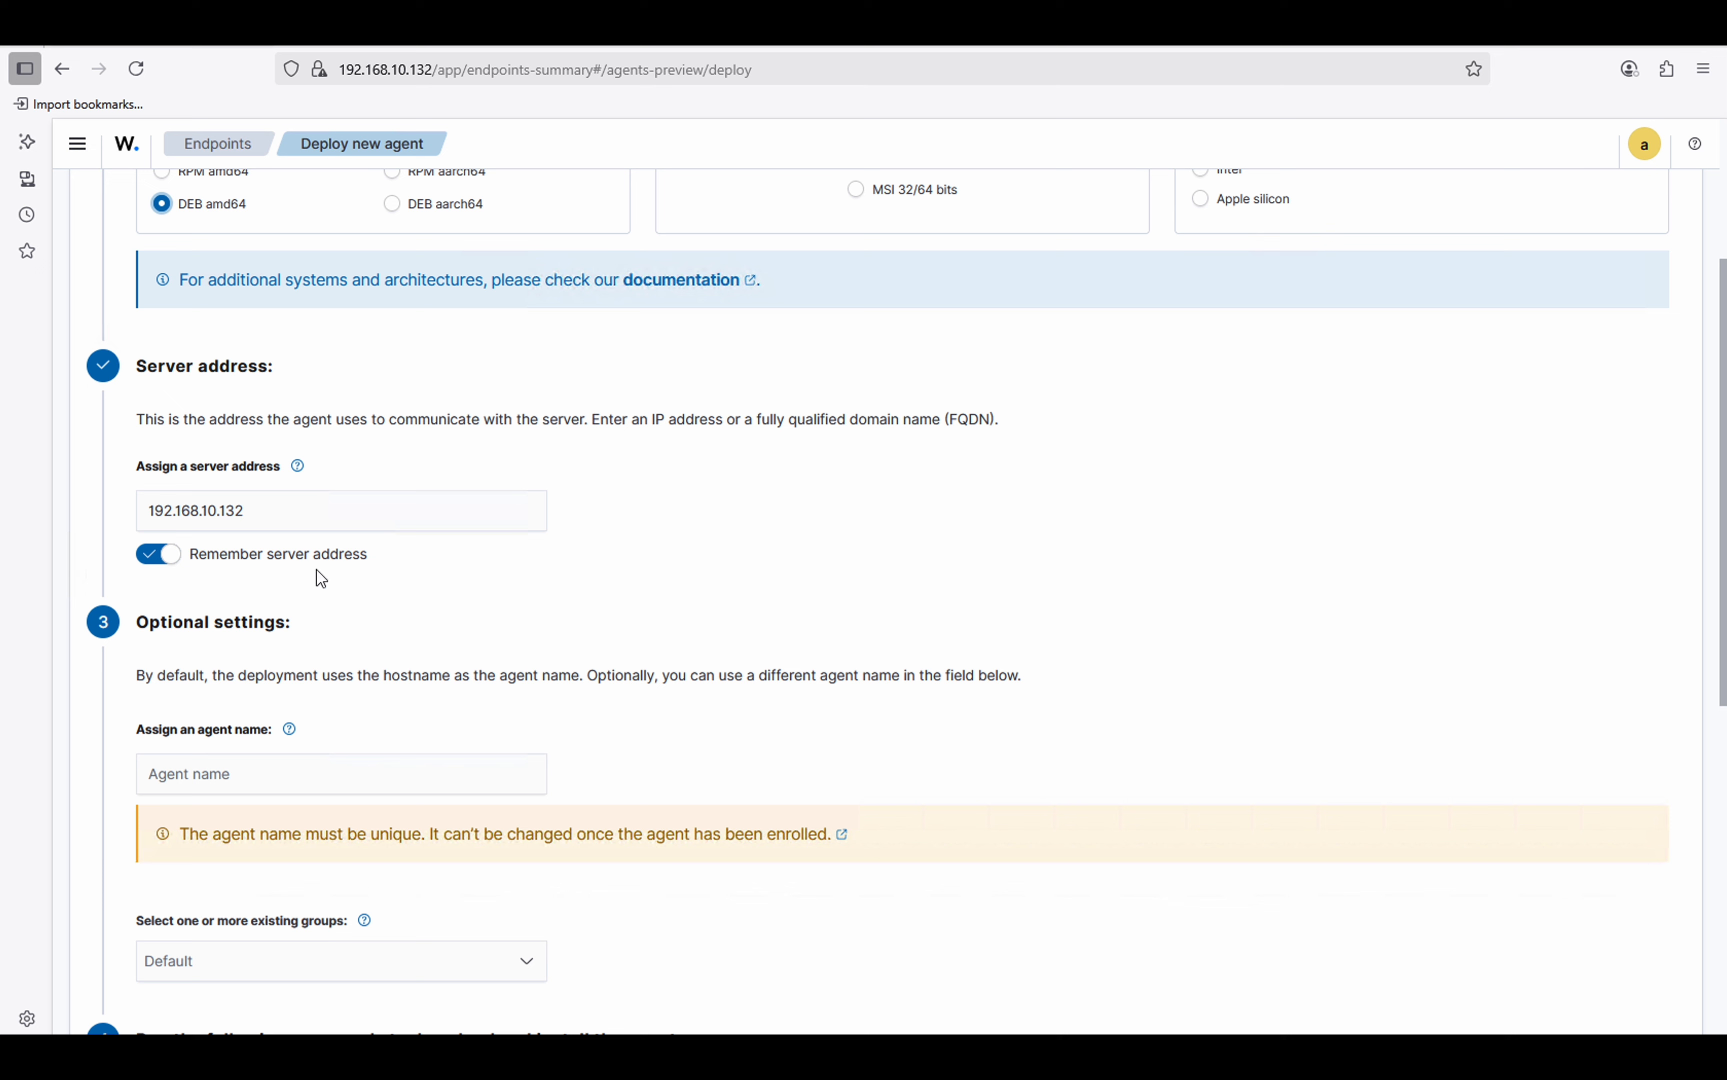
left_click(243, 765)
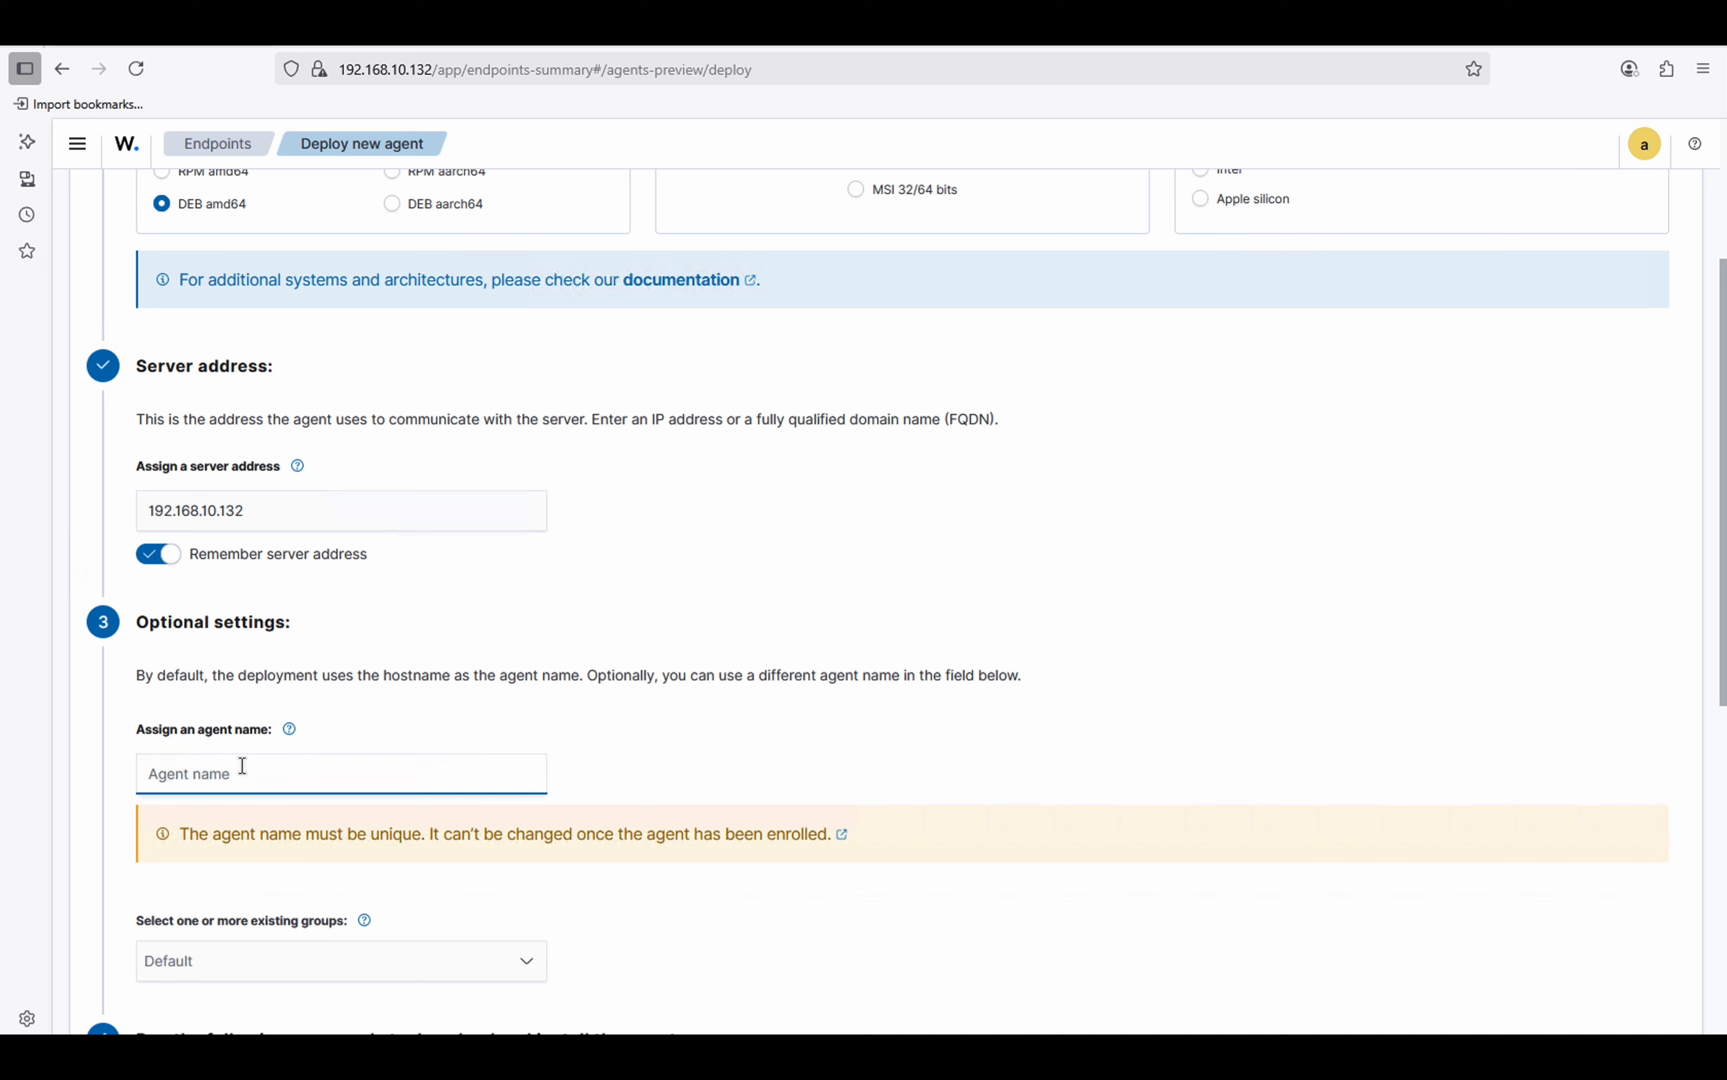
type("DE")
key("BackSpace")
type("b")
type("b-Linu")
type("x-")
type("PC")
key("BackSpace")
key("BackSpace")
type("Server")
Assign the new Linux agent to the existing groups default and Linux.
scroll(380, 975, "down", 2)
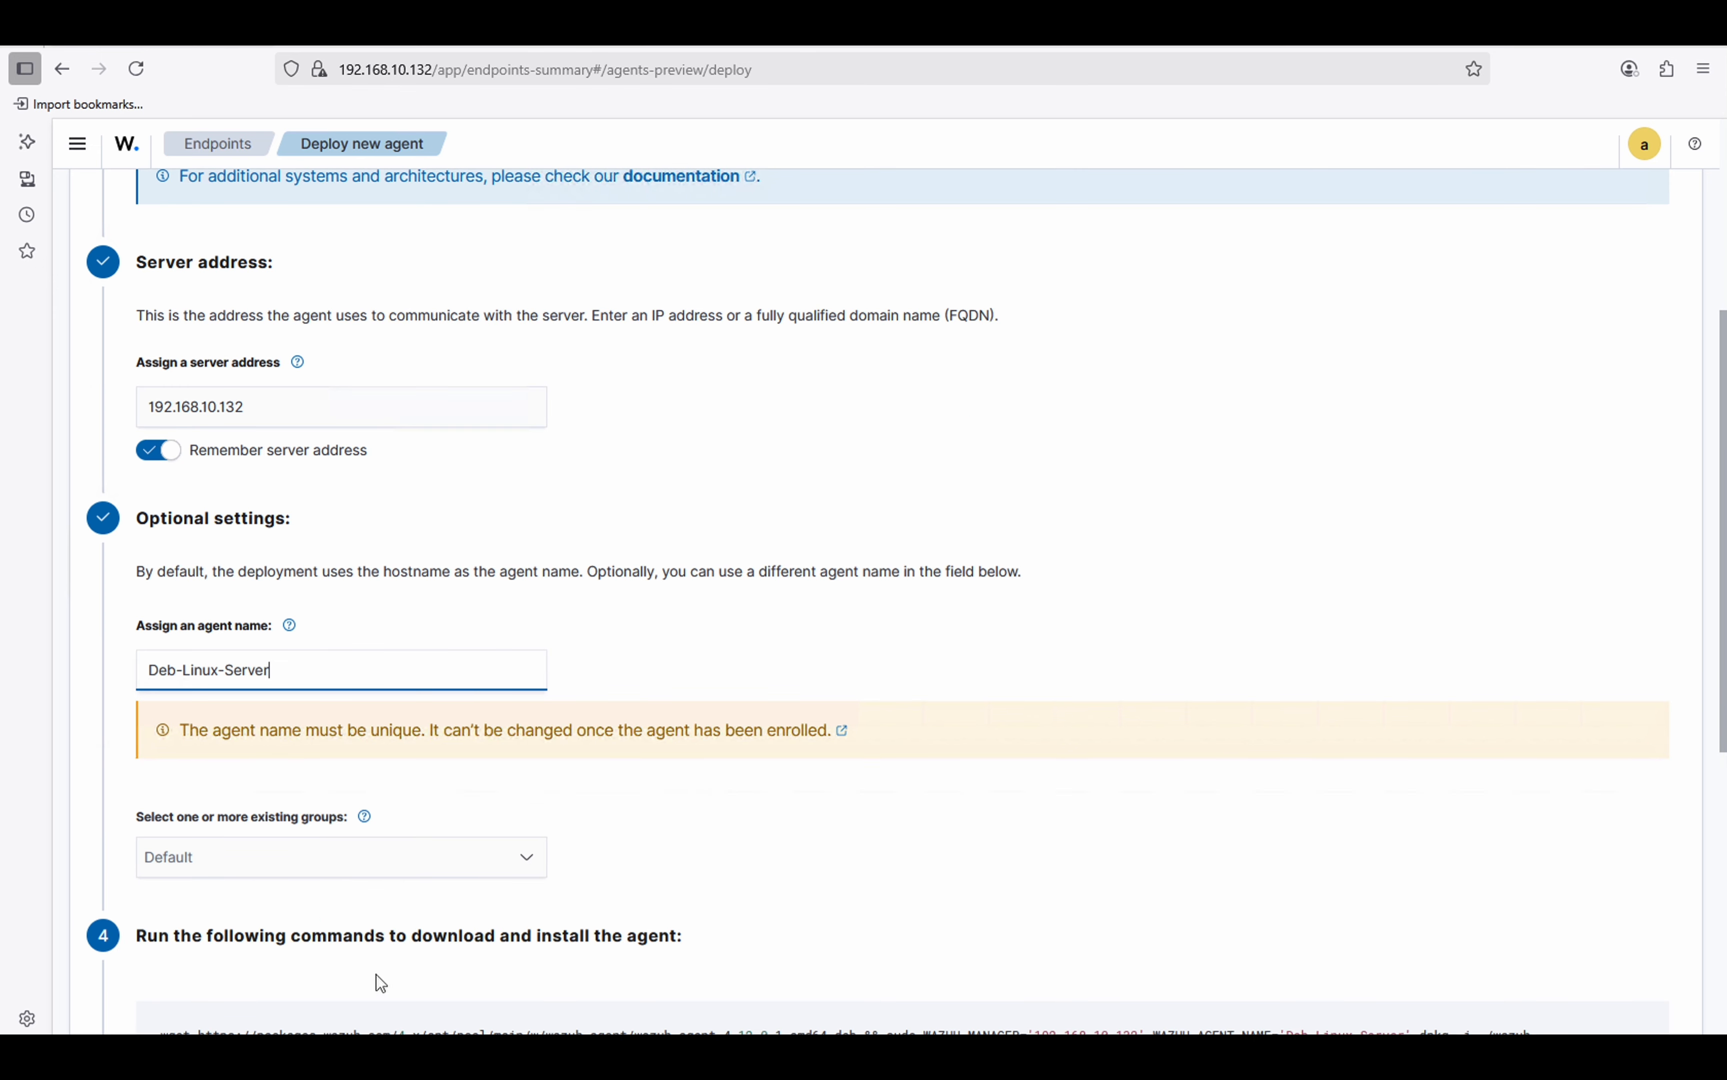
left_click(498, 863)
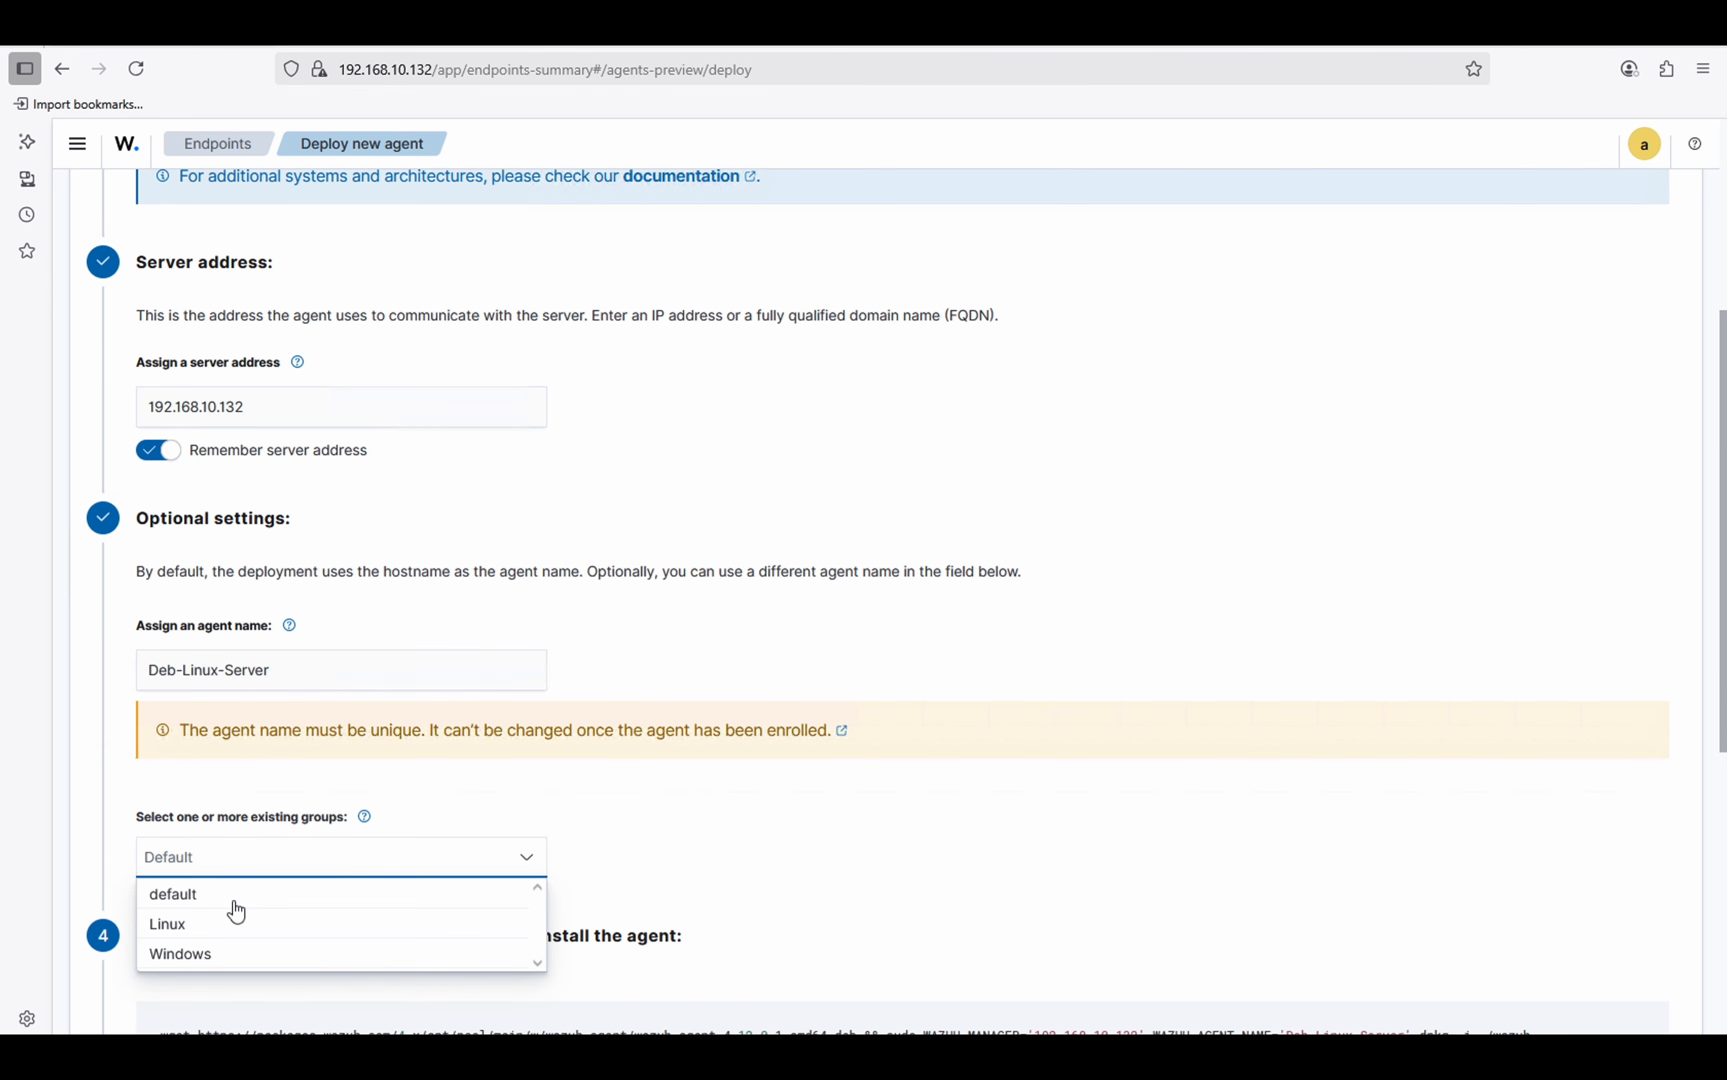
left_click(200, 898)
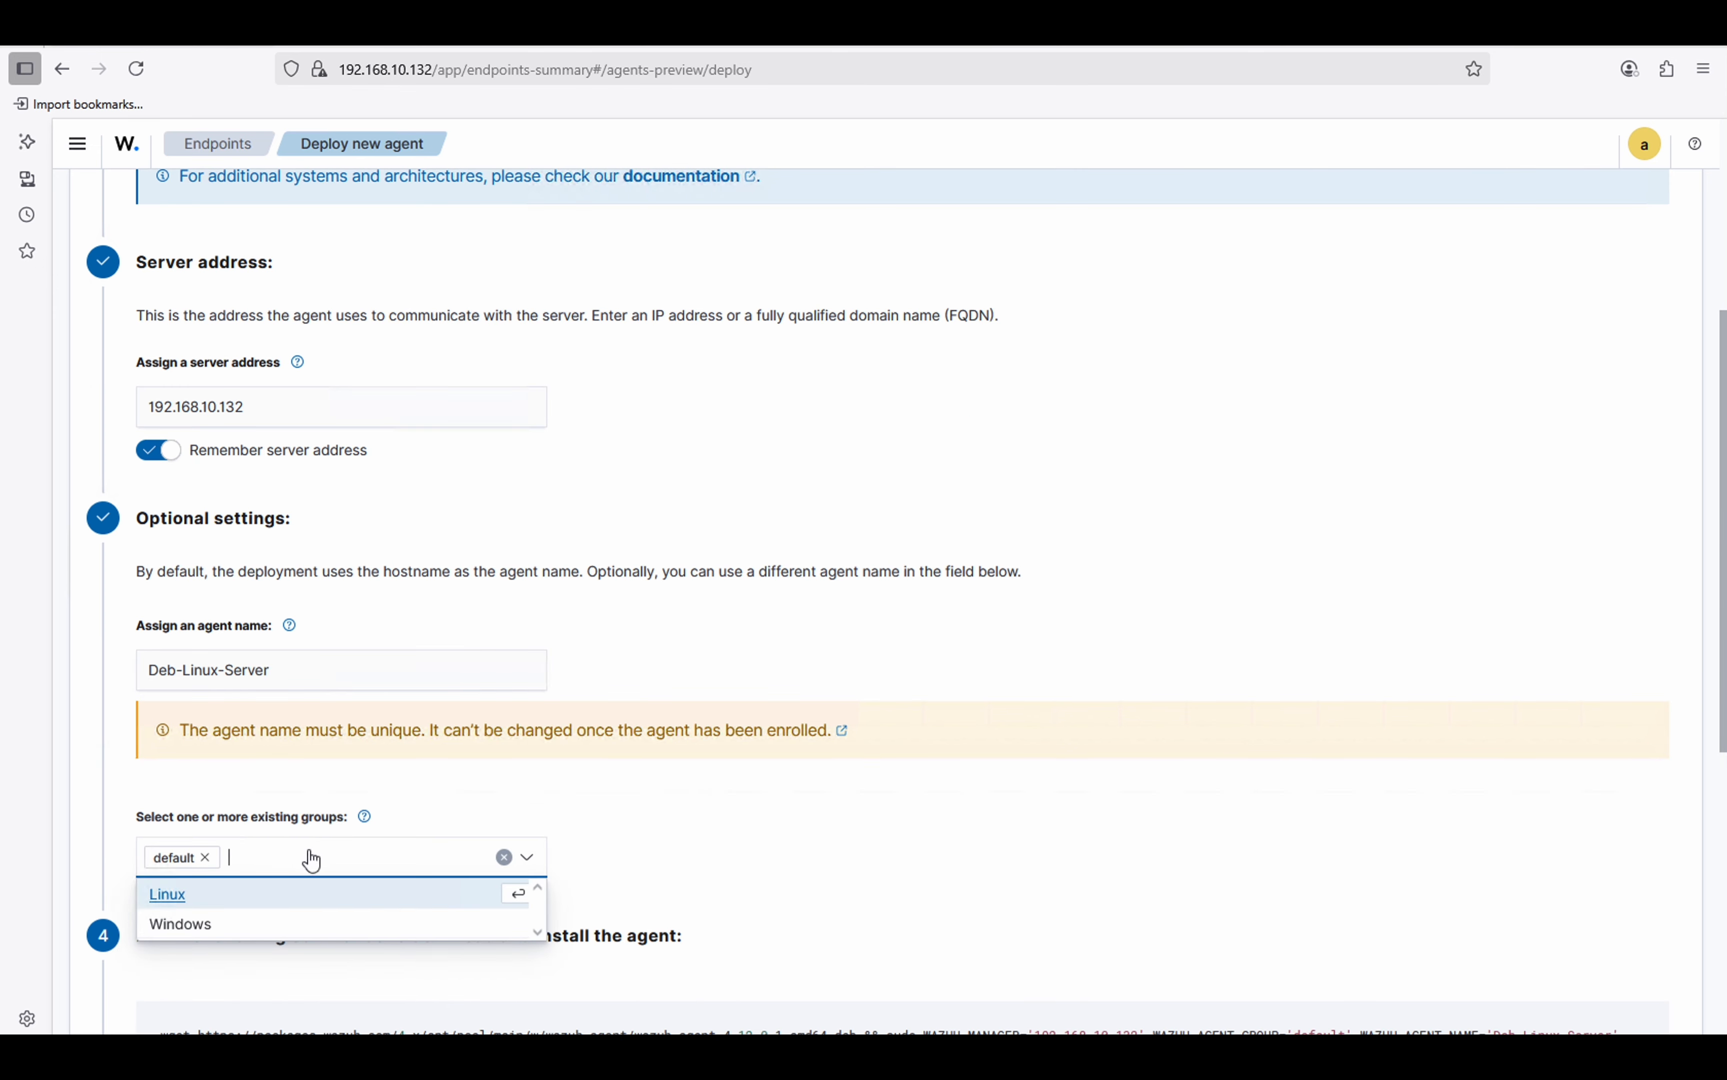
left_click(243, 899)
left_click(759, 865)
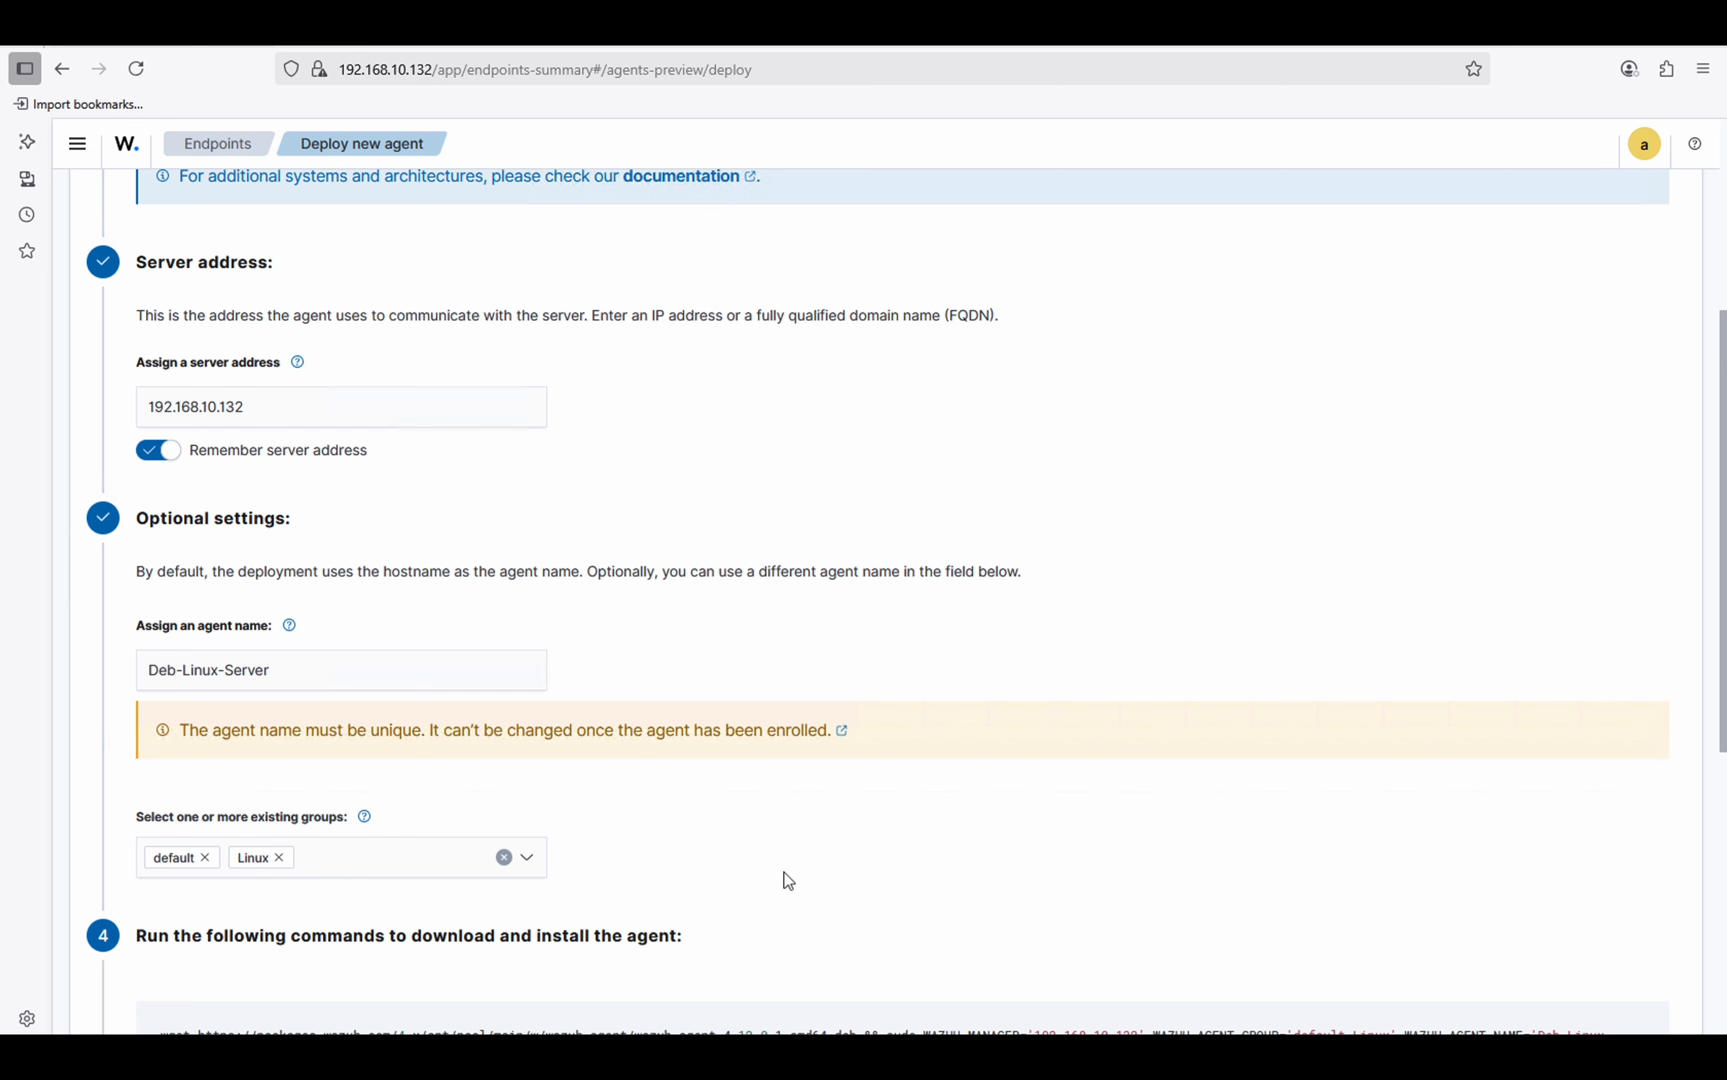
Copy the generated command that downloads and installs the Linux agent, and review the systemctl commands for starting it.
scroll(785, 876, "down", 5)
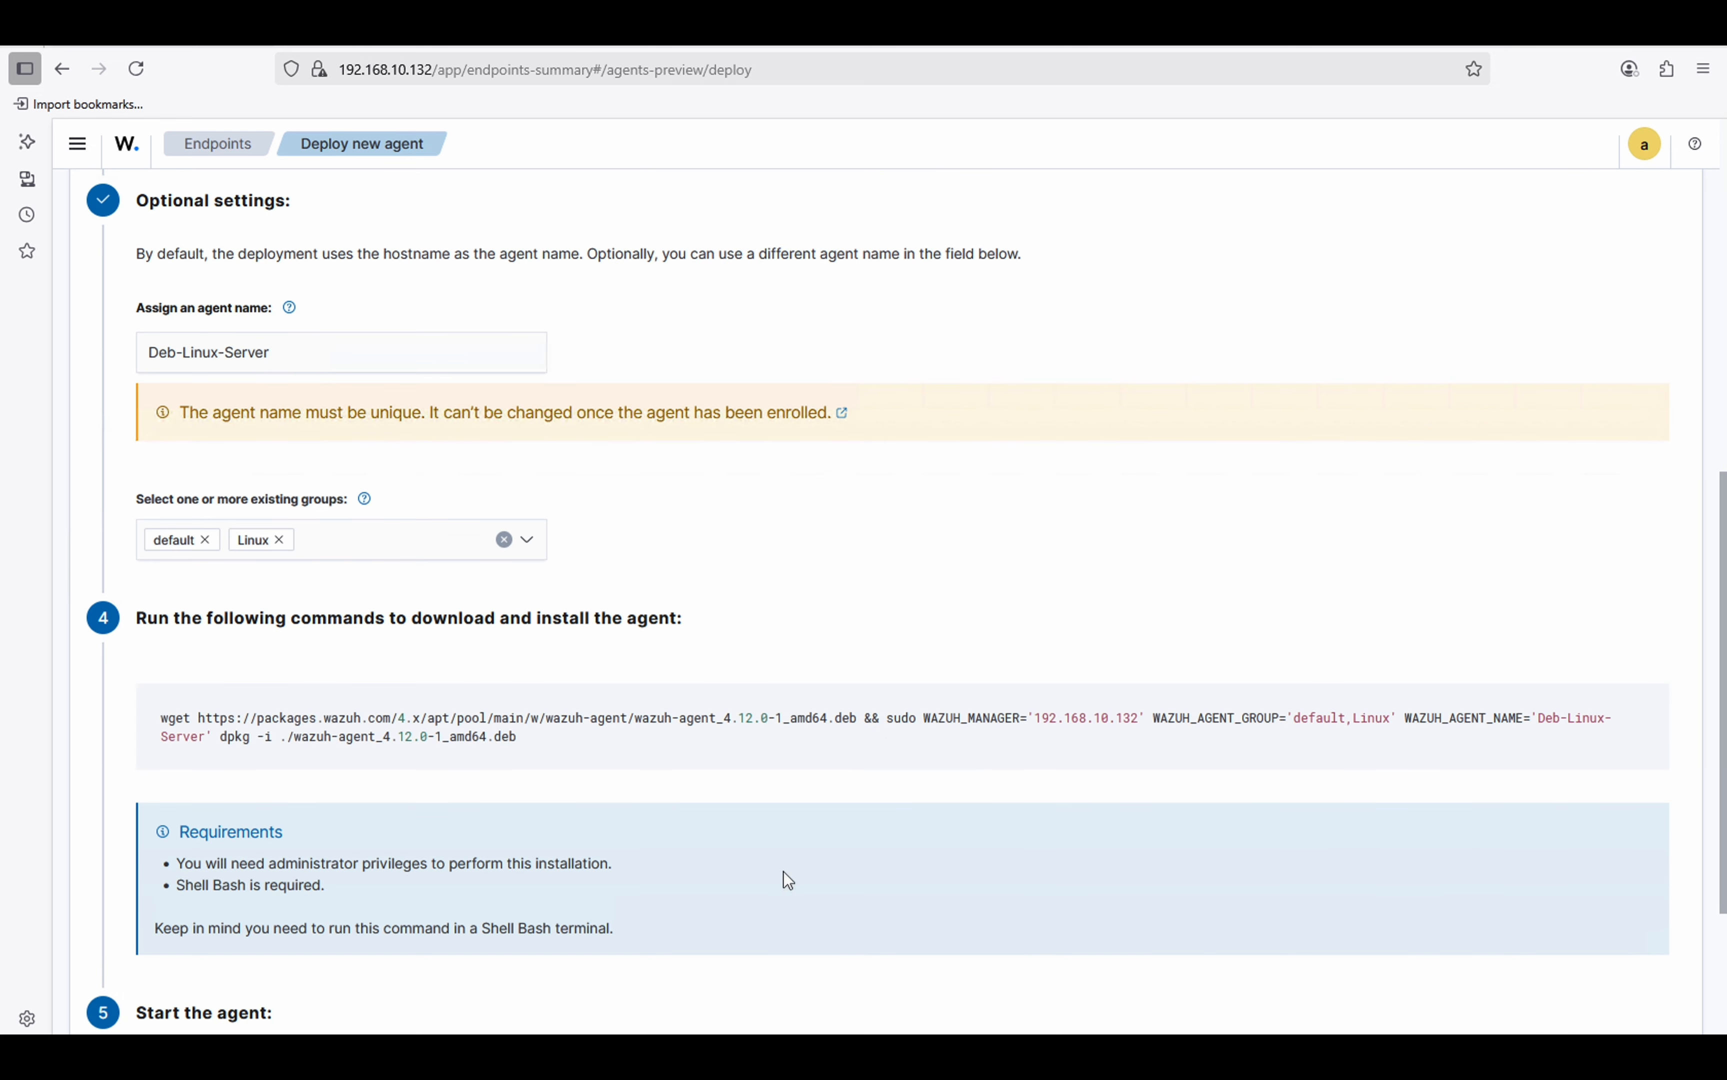
scroll(785, 872, "down", 1)
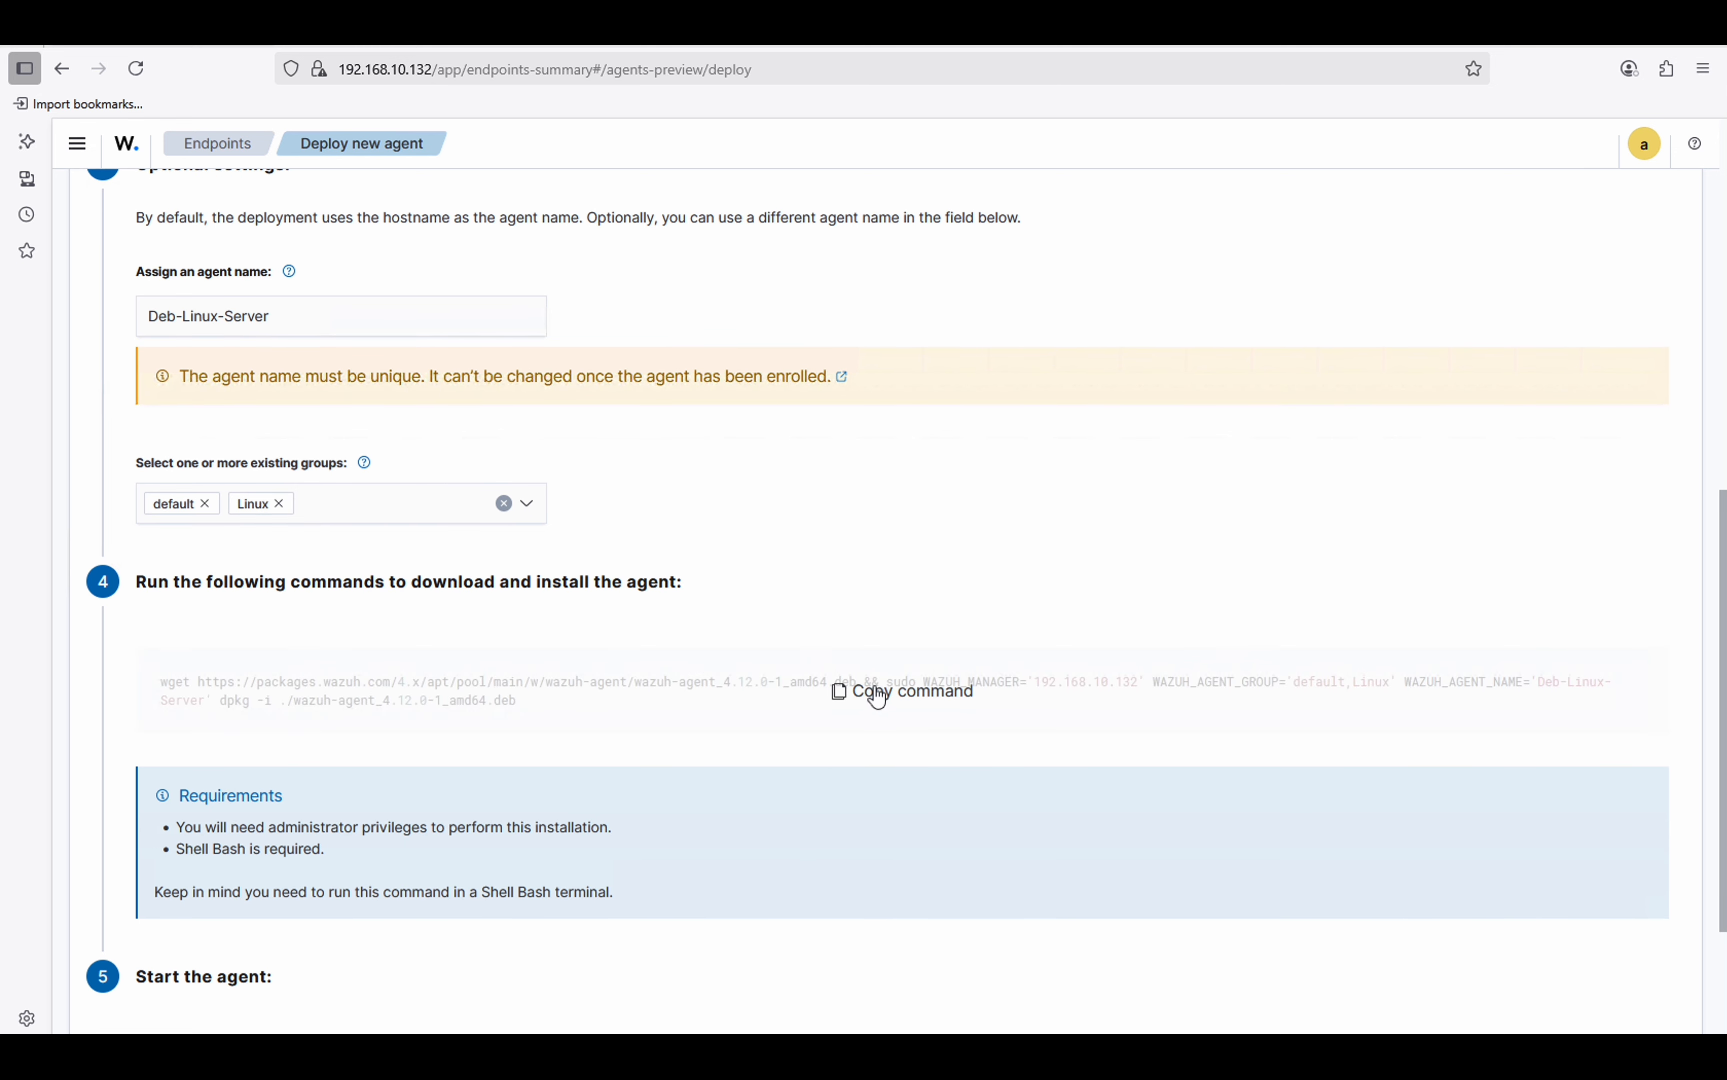
left_click(886, 694)
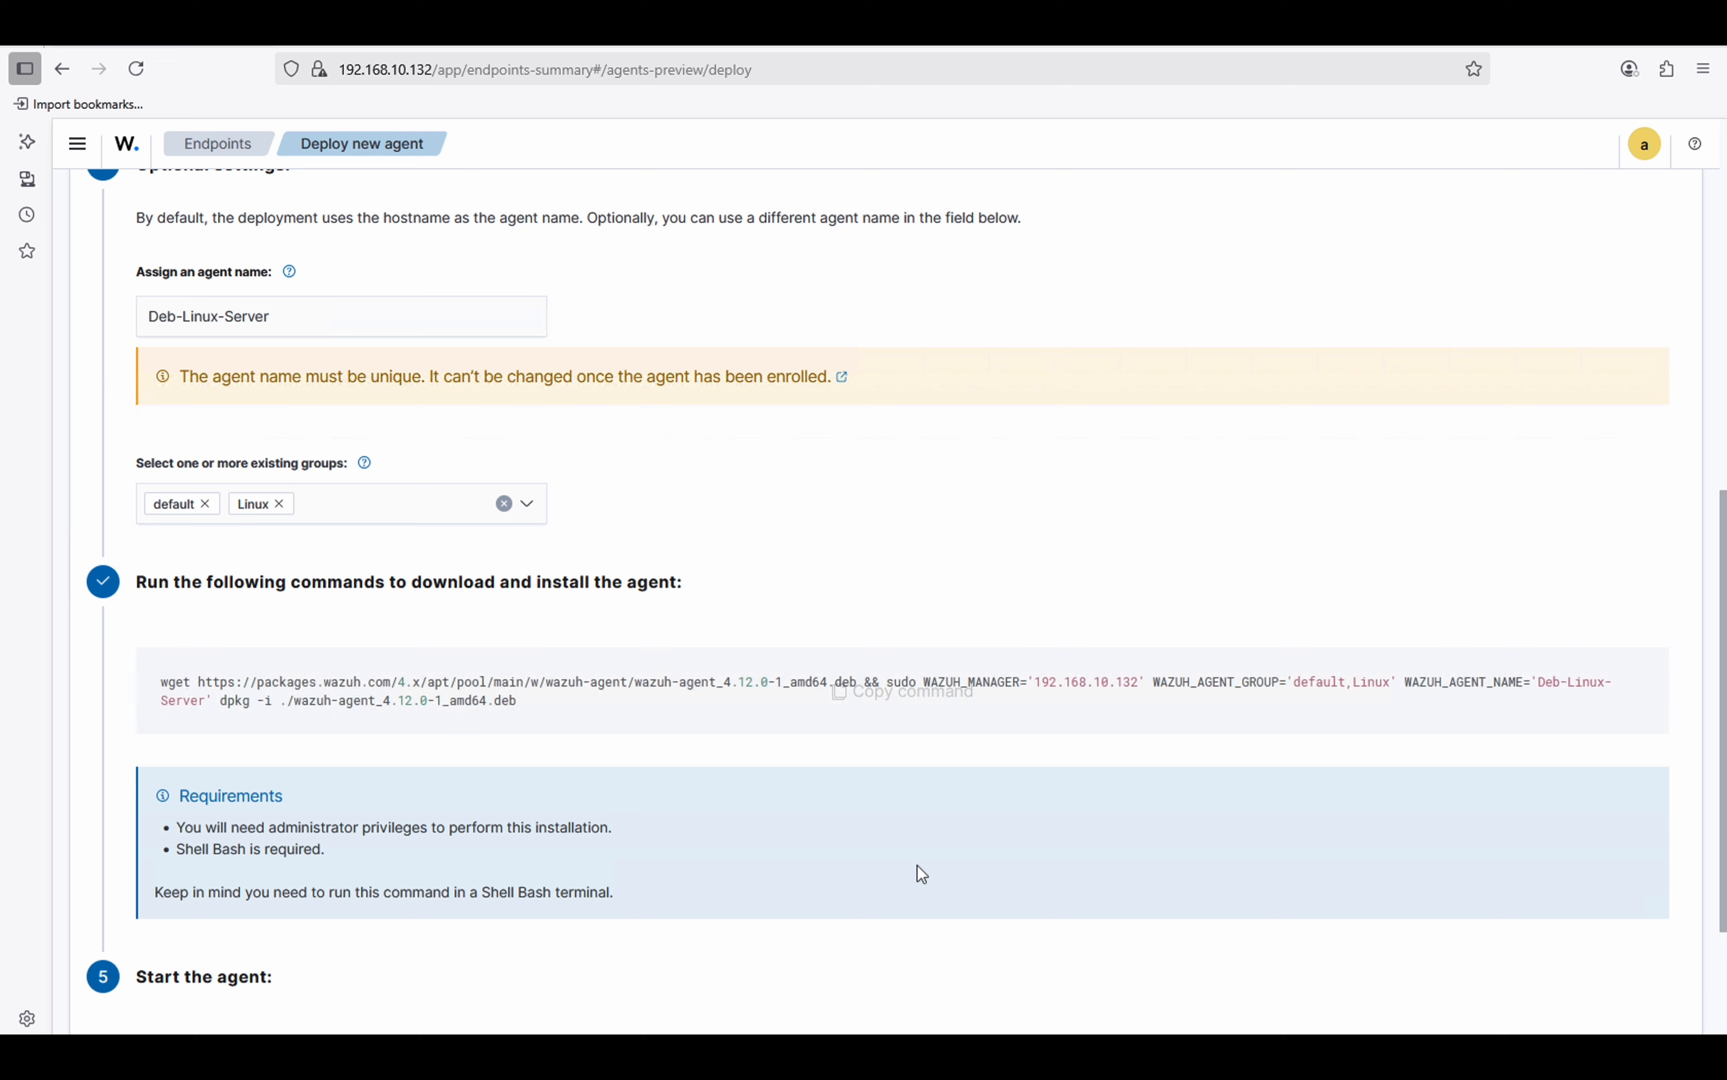
scroll(918, 865, "down", 2)
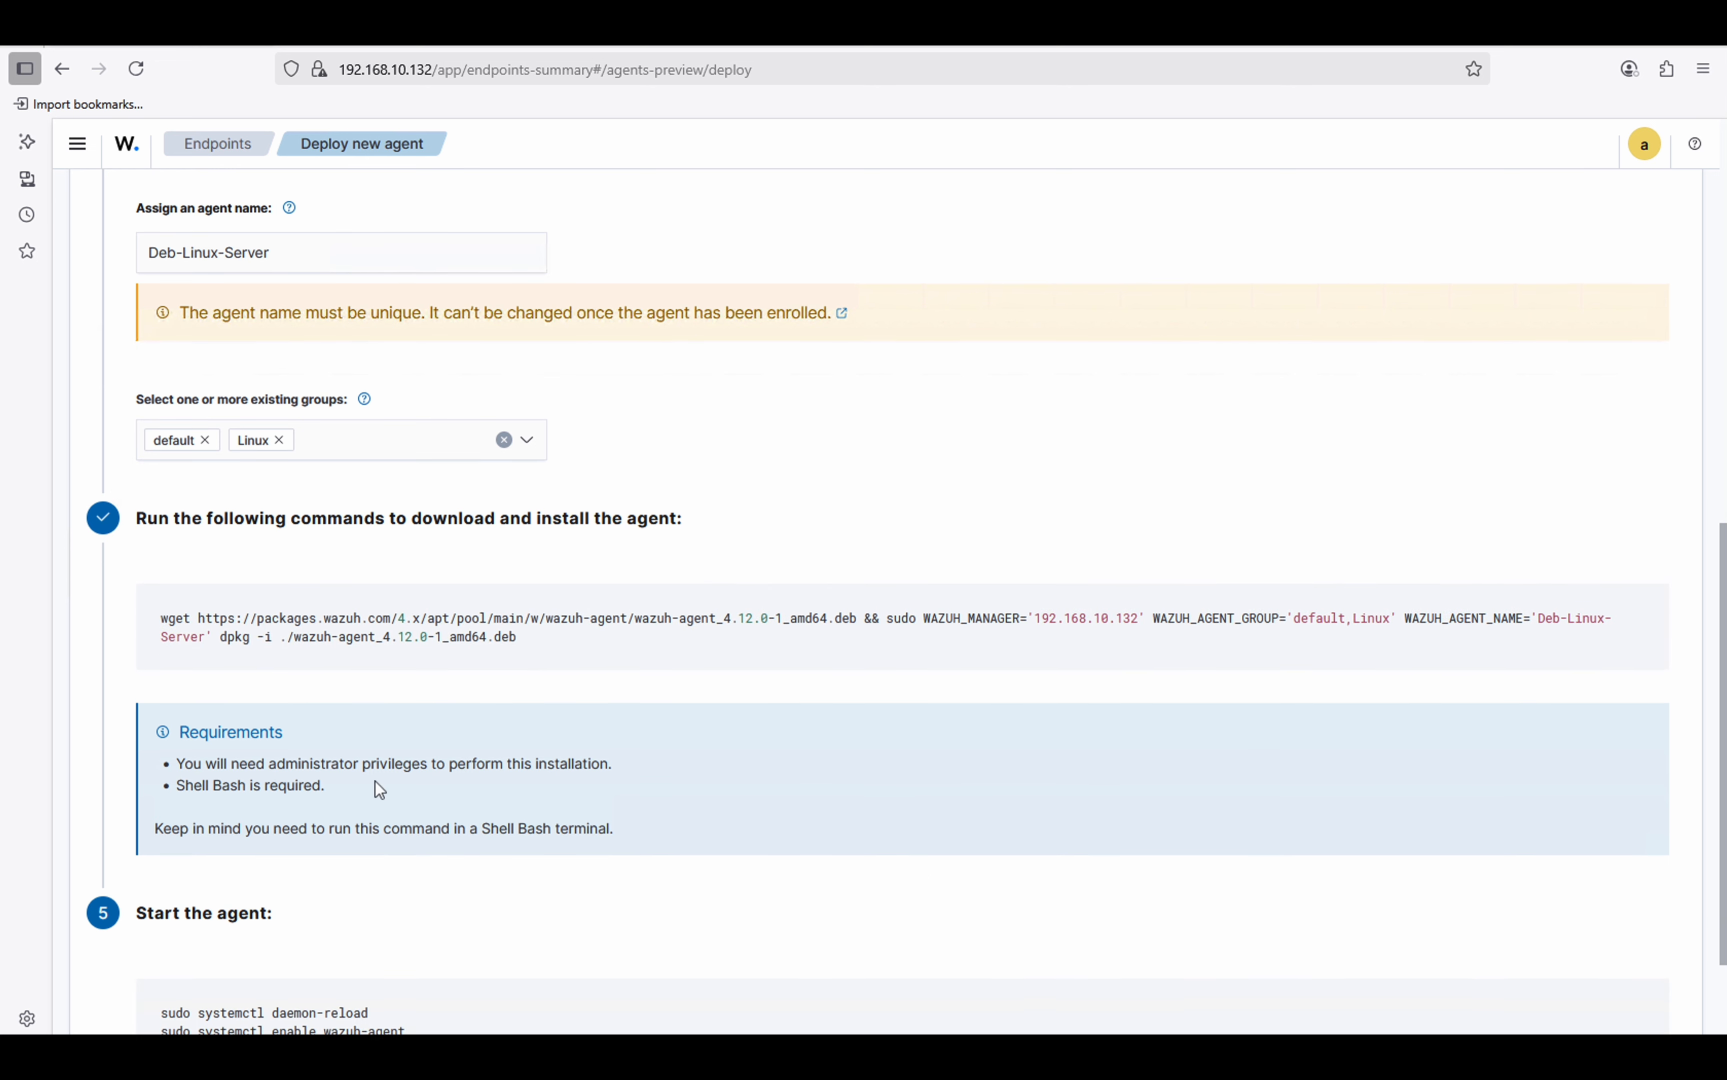
scroll(380, 790, "down", 3)
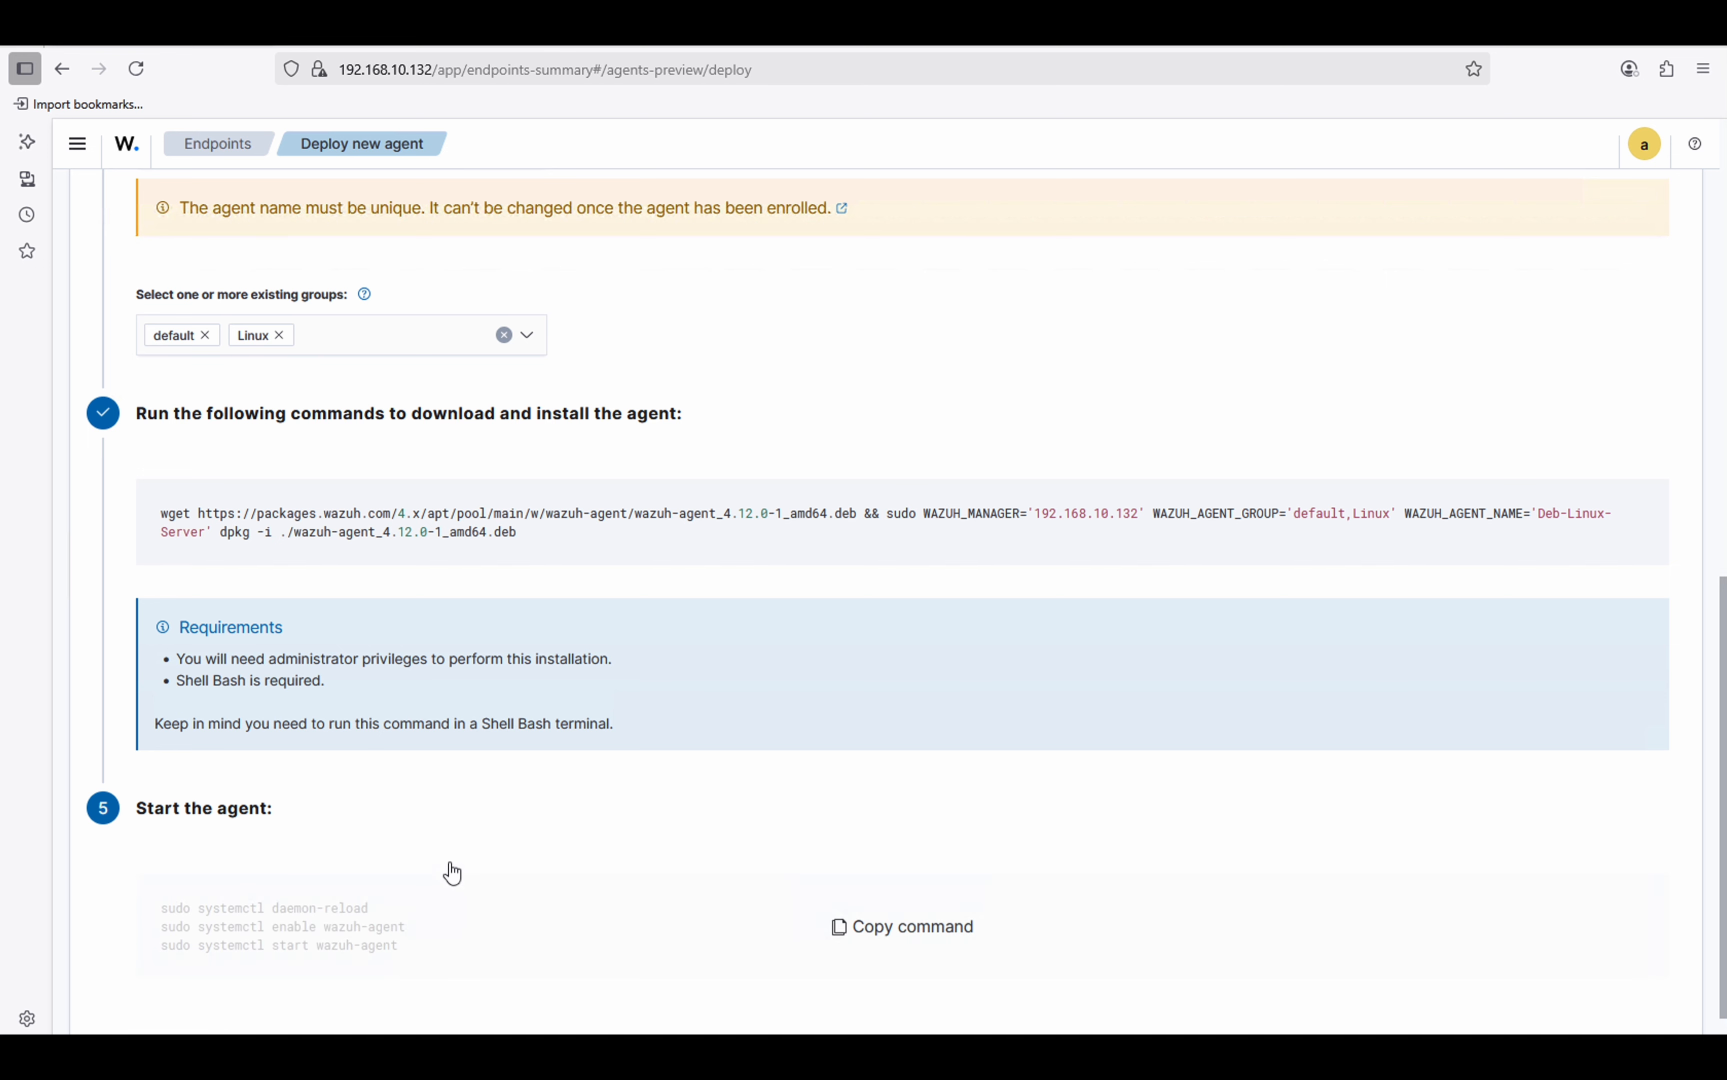
scroll(505, 797, "down", 1)
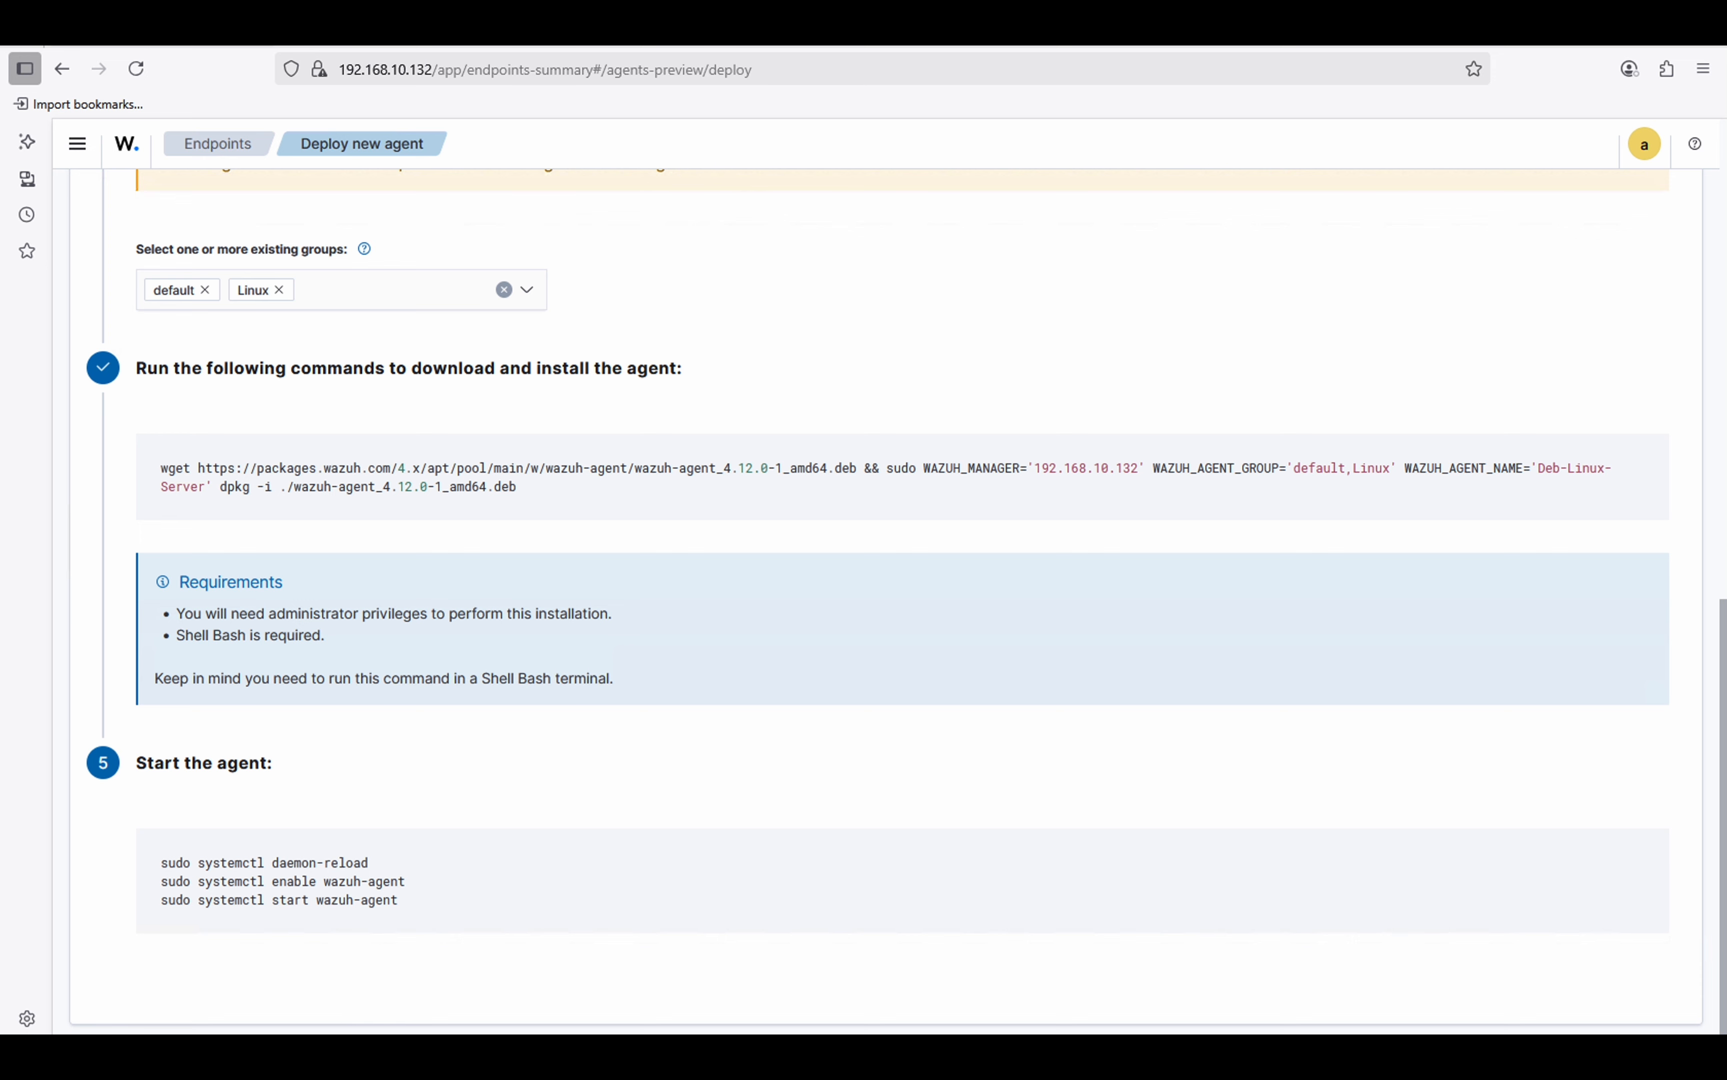
Switch to the cloned Ubuntu server virtual machine and open a root shell with sudo -s, entering the account password.
mouse_move(472, 934)
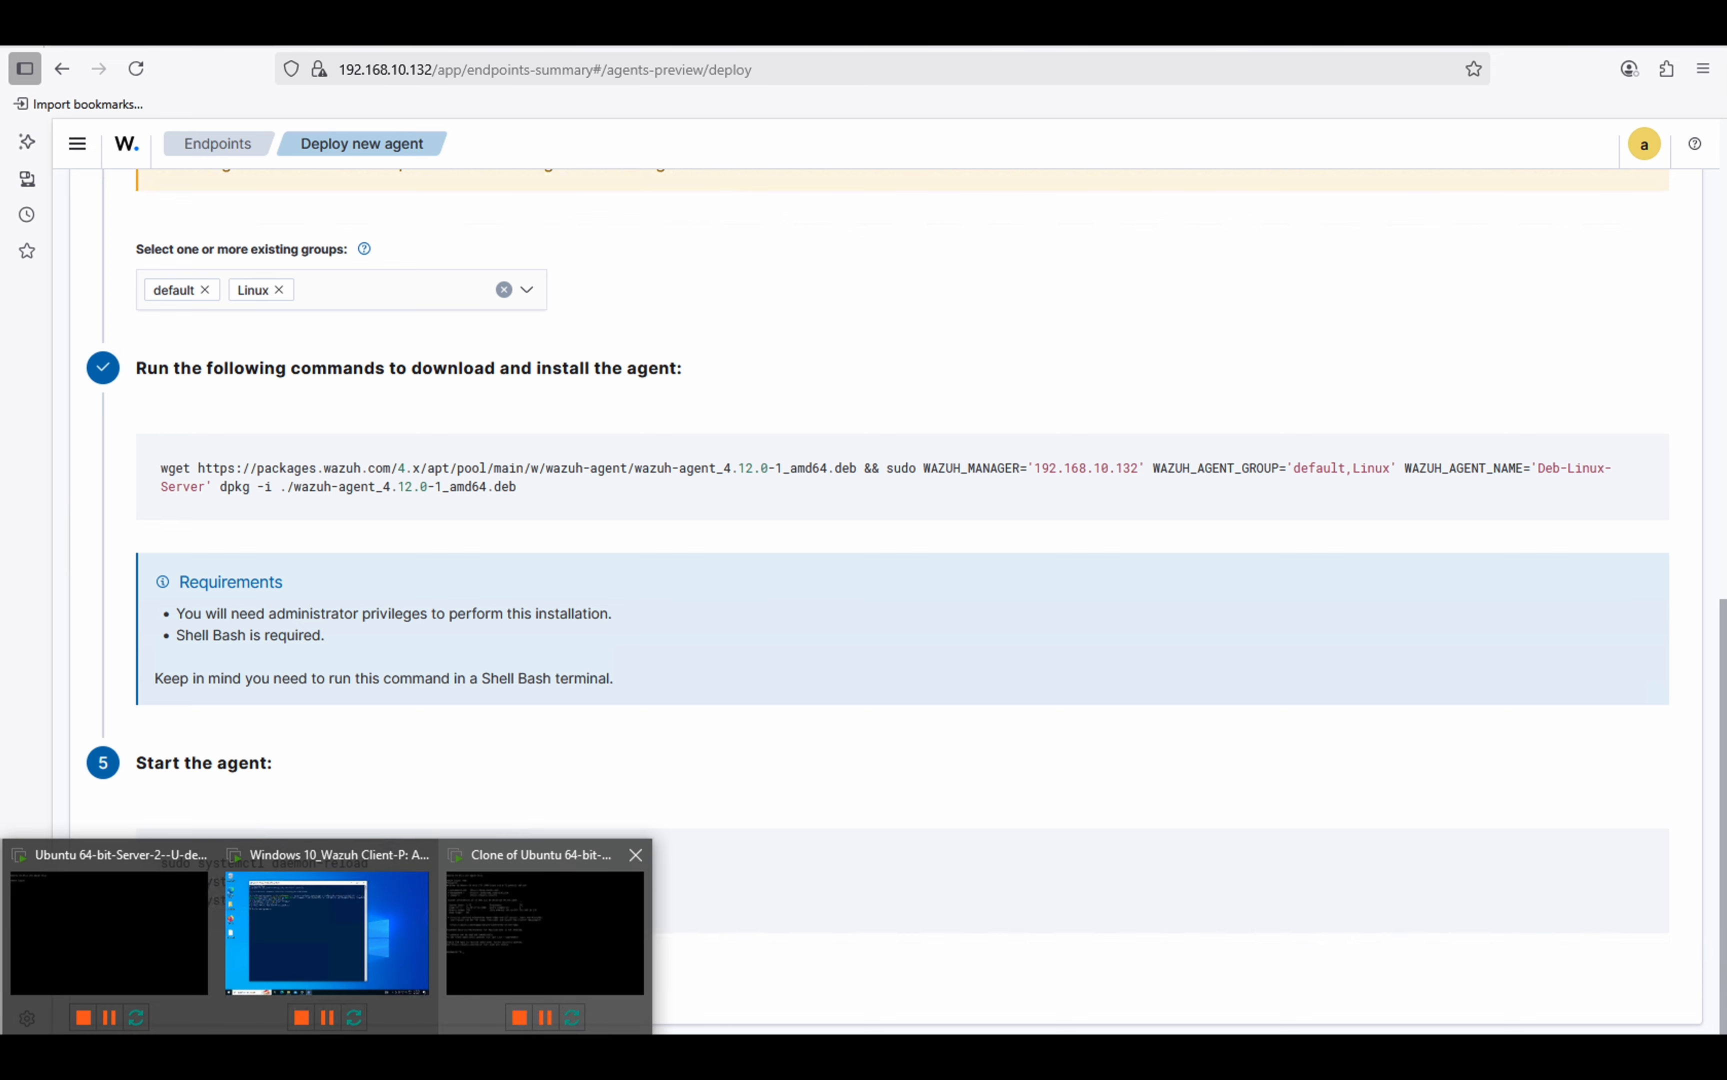
left_click(514, 920)
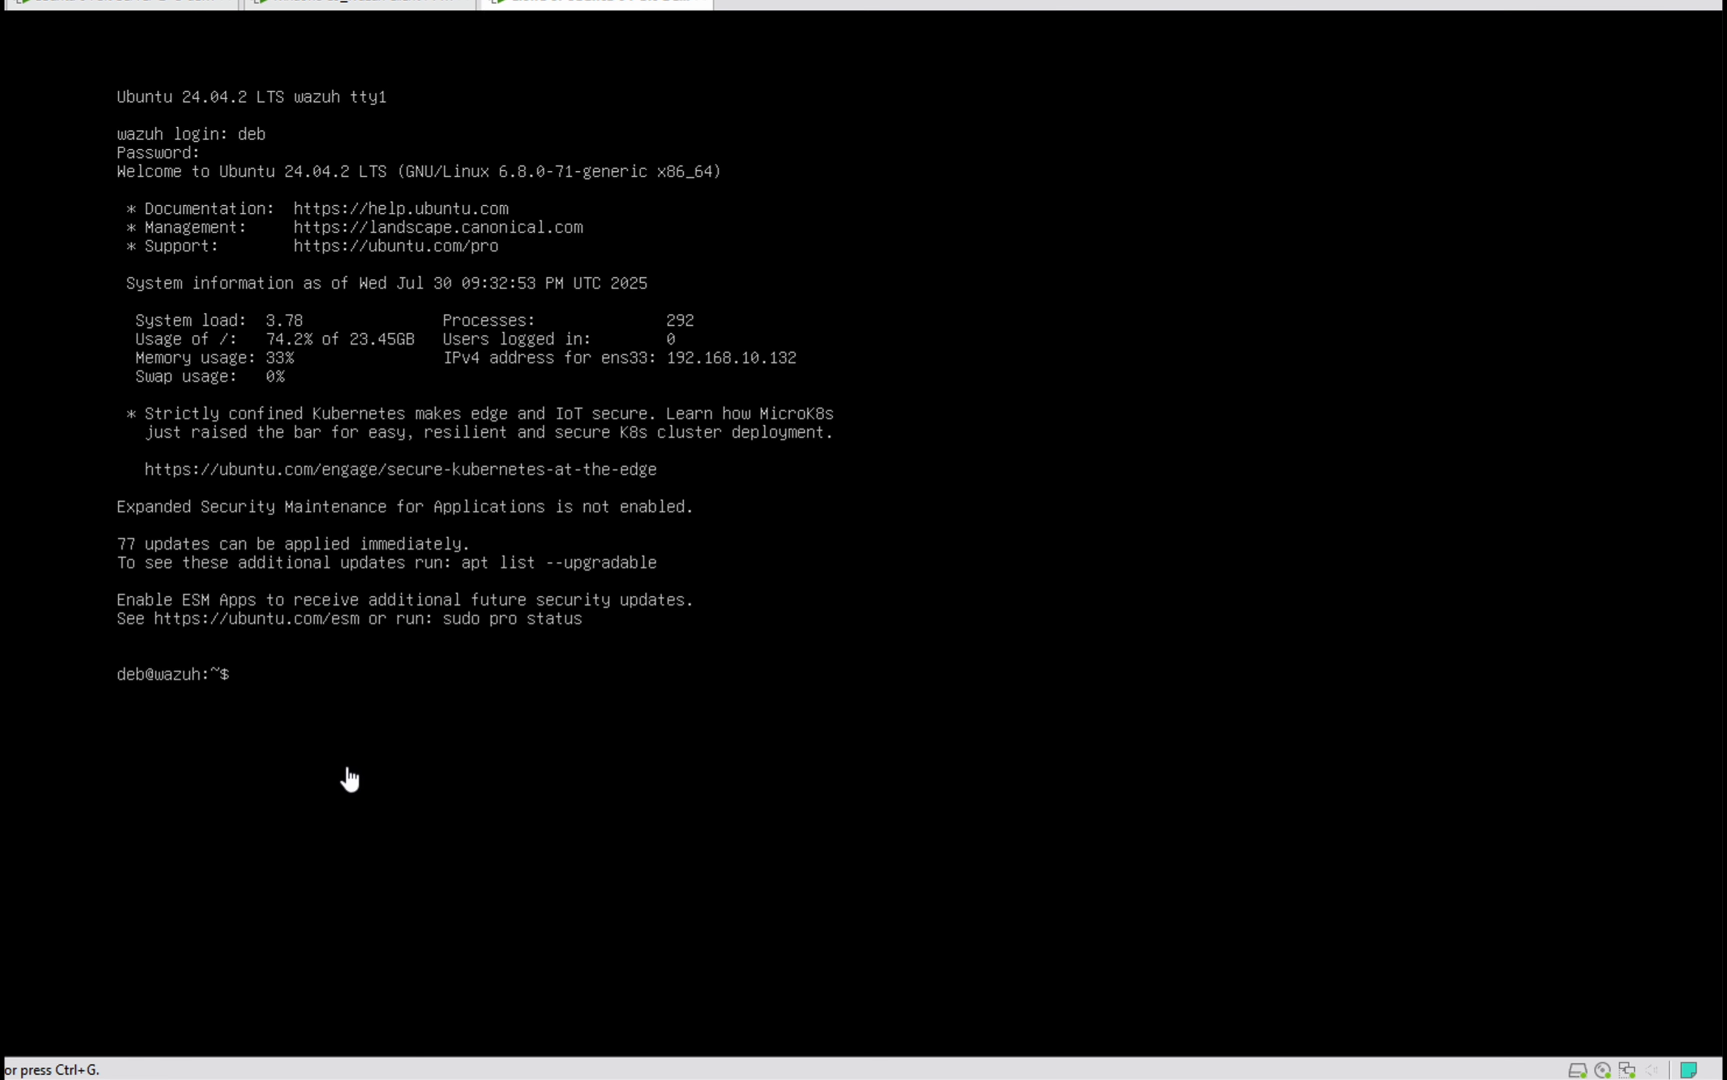
left_click(391, 684)
type("sudo -s")
key("Return")
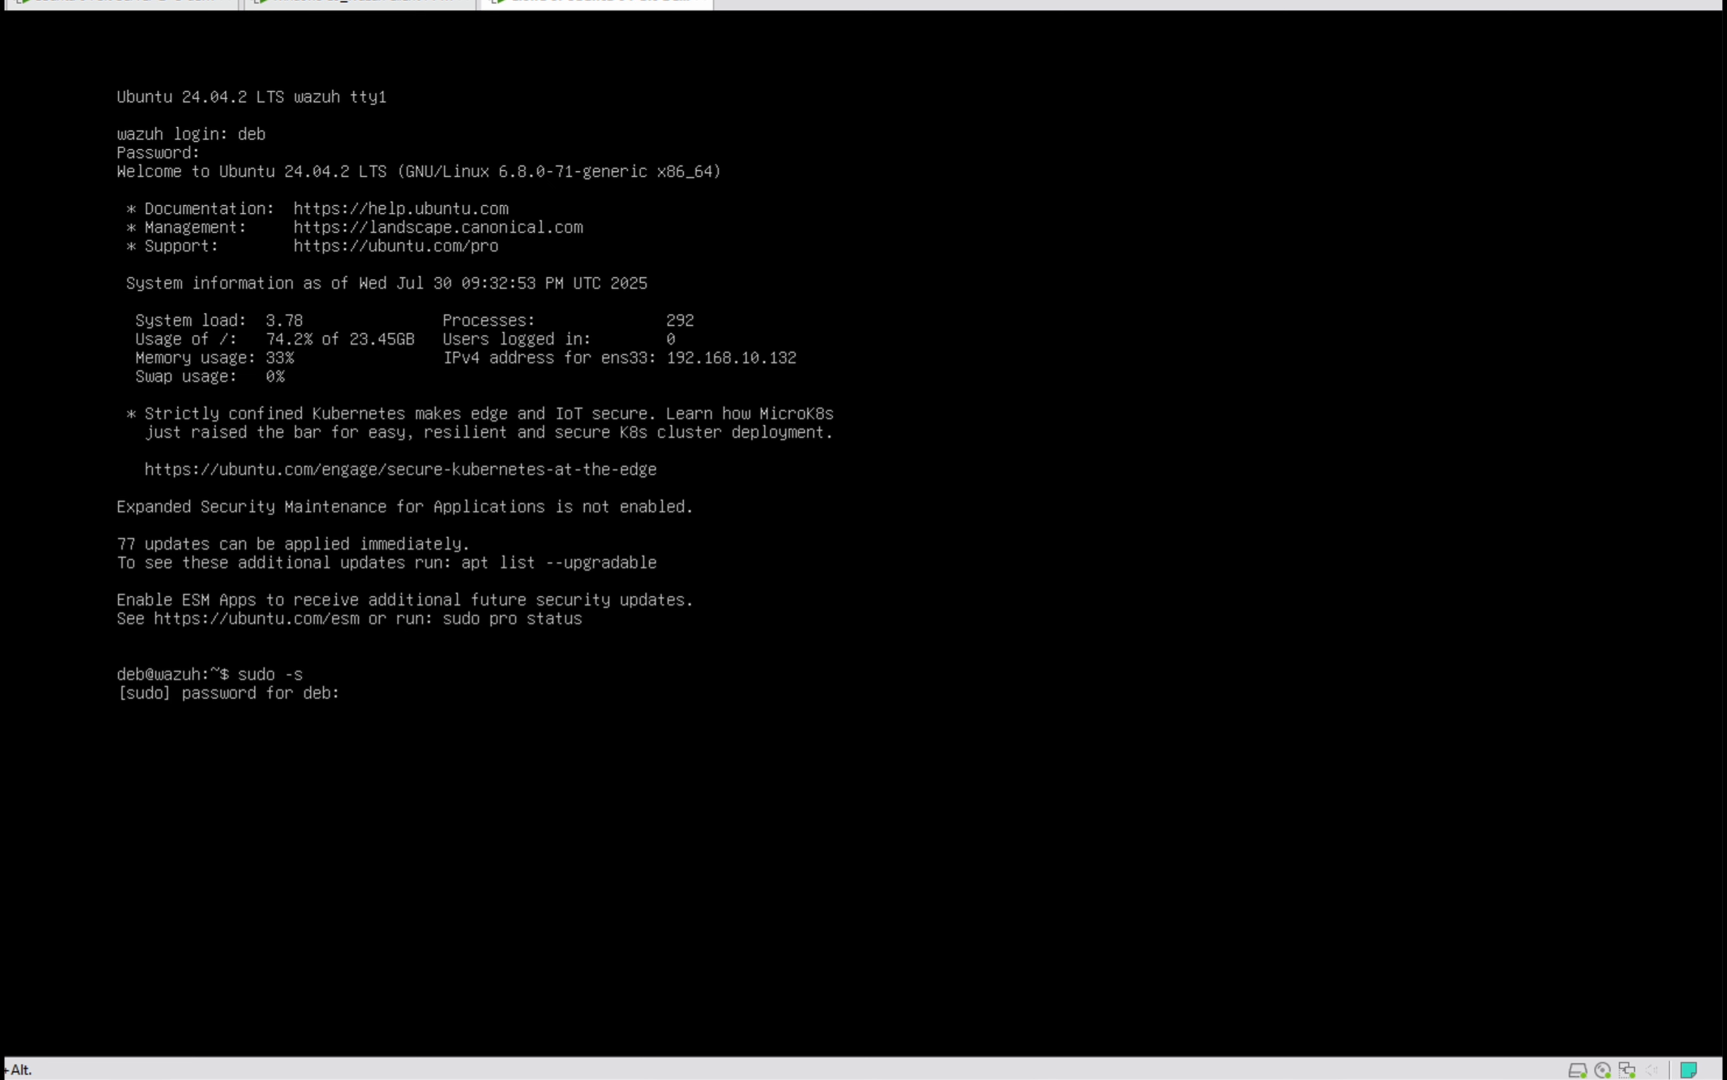
key("Return")
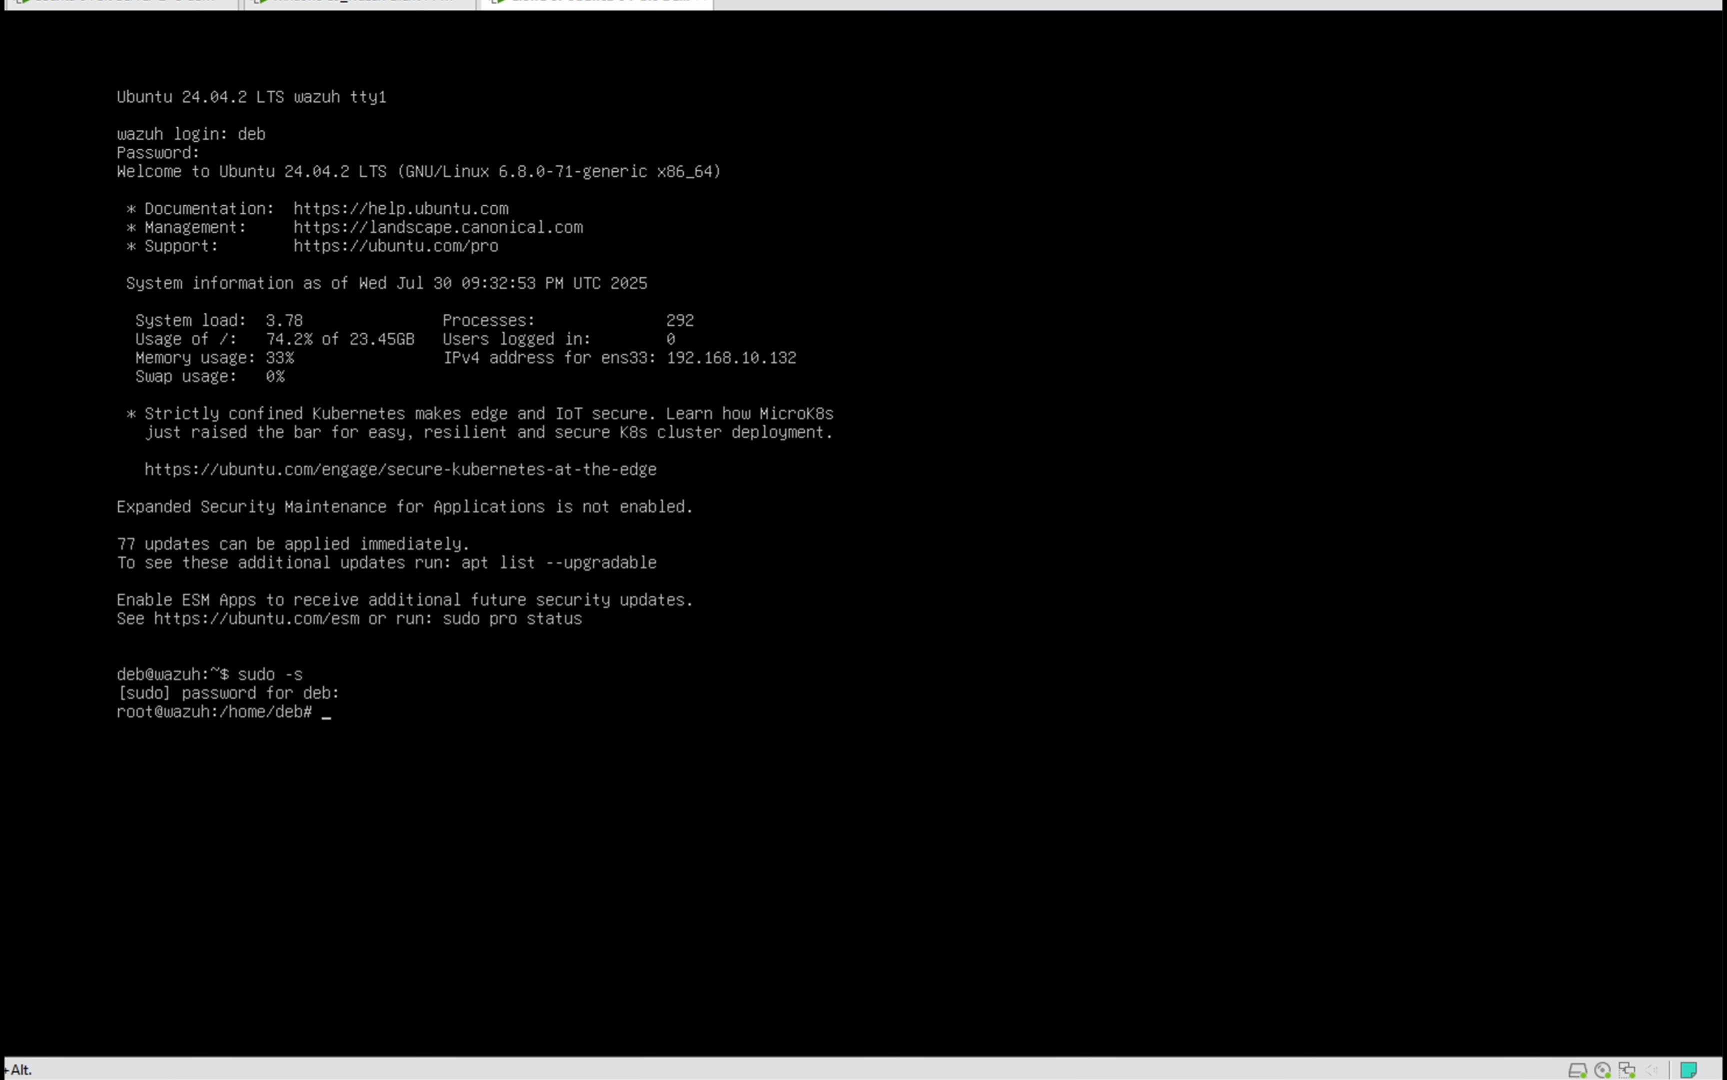
type("if")
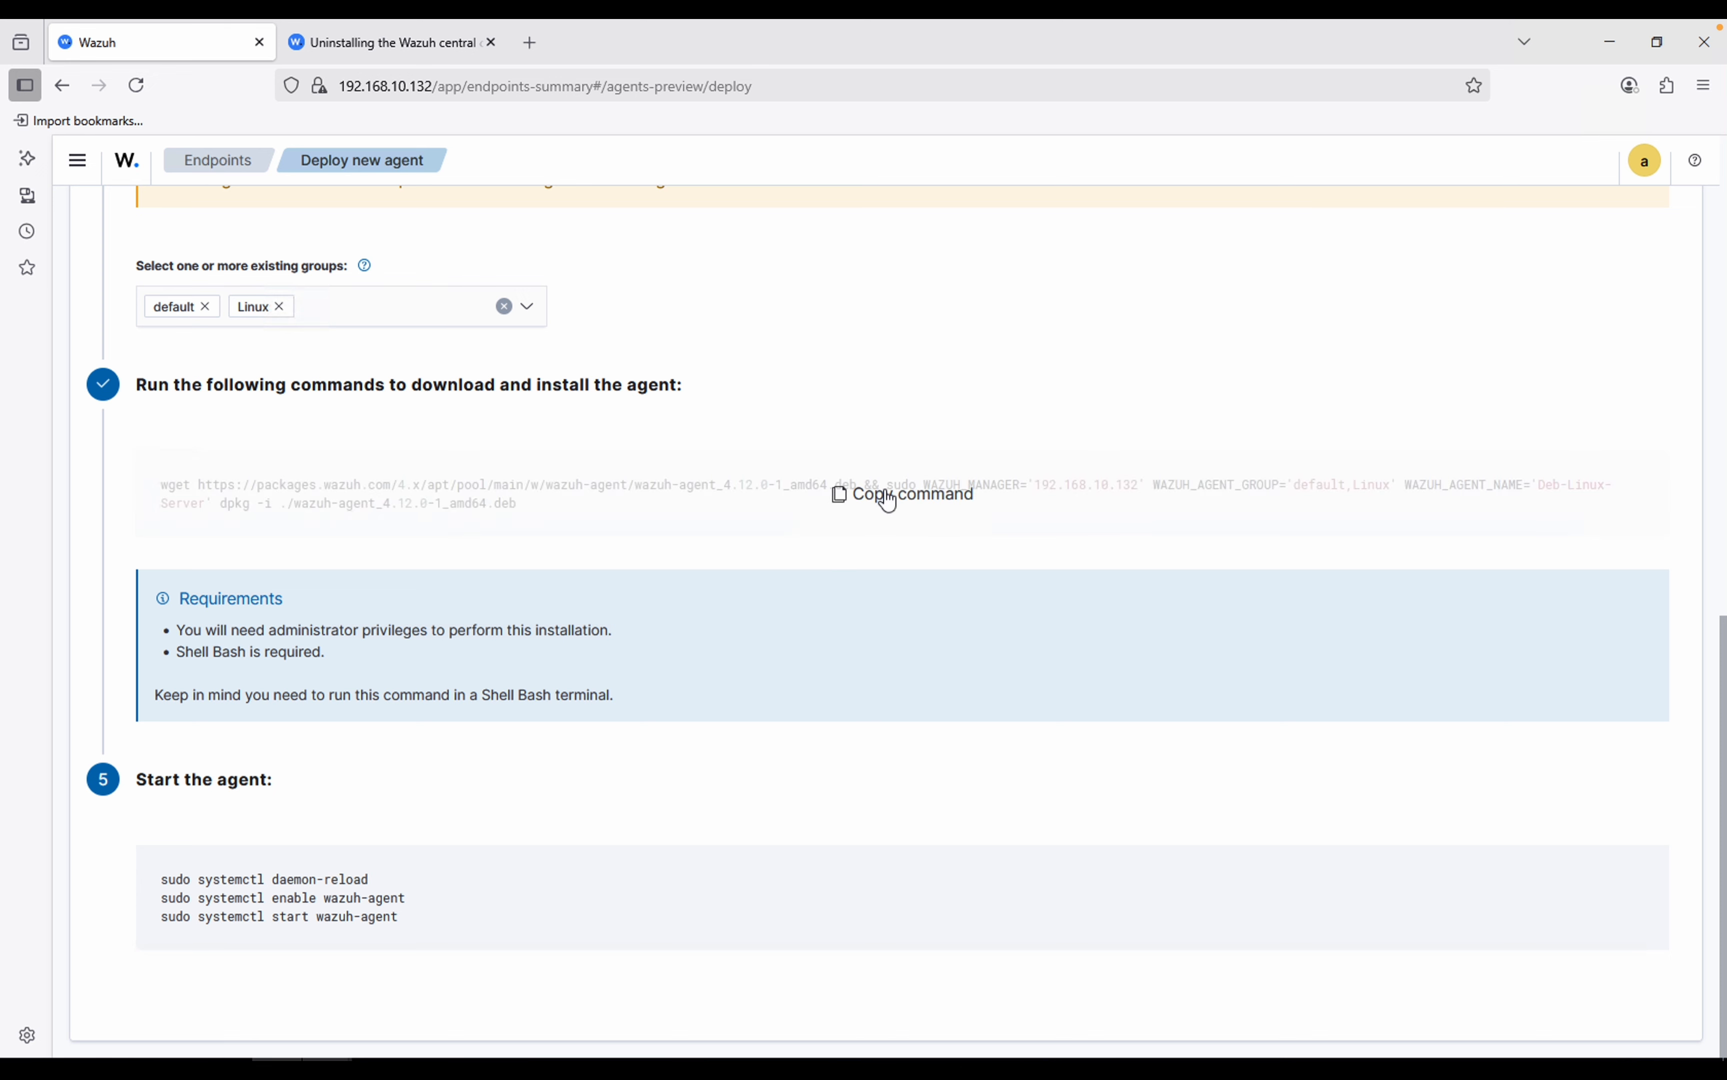
Copy the Linux agent installation command again from the Wazuh deployment page and switch to the PuTTY terminal.
left_click(889, 502)
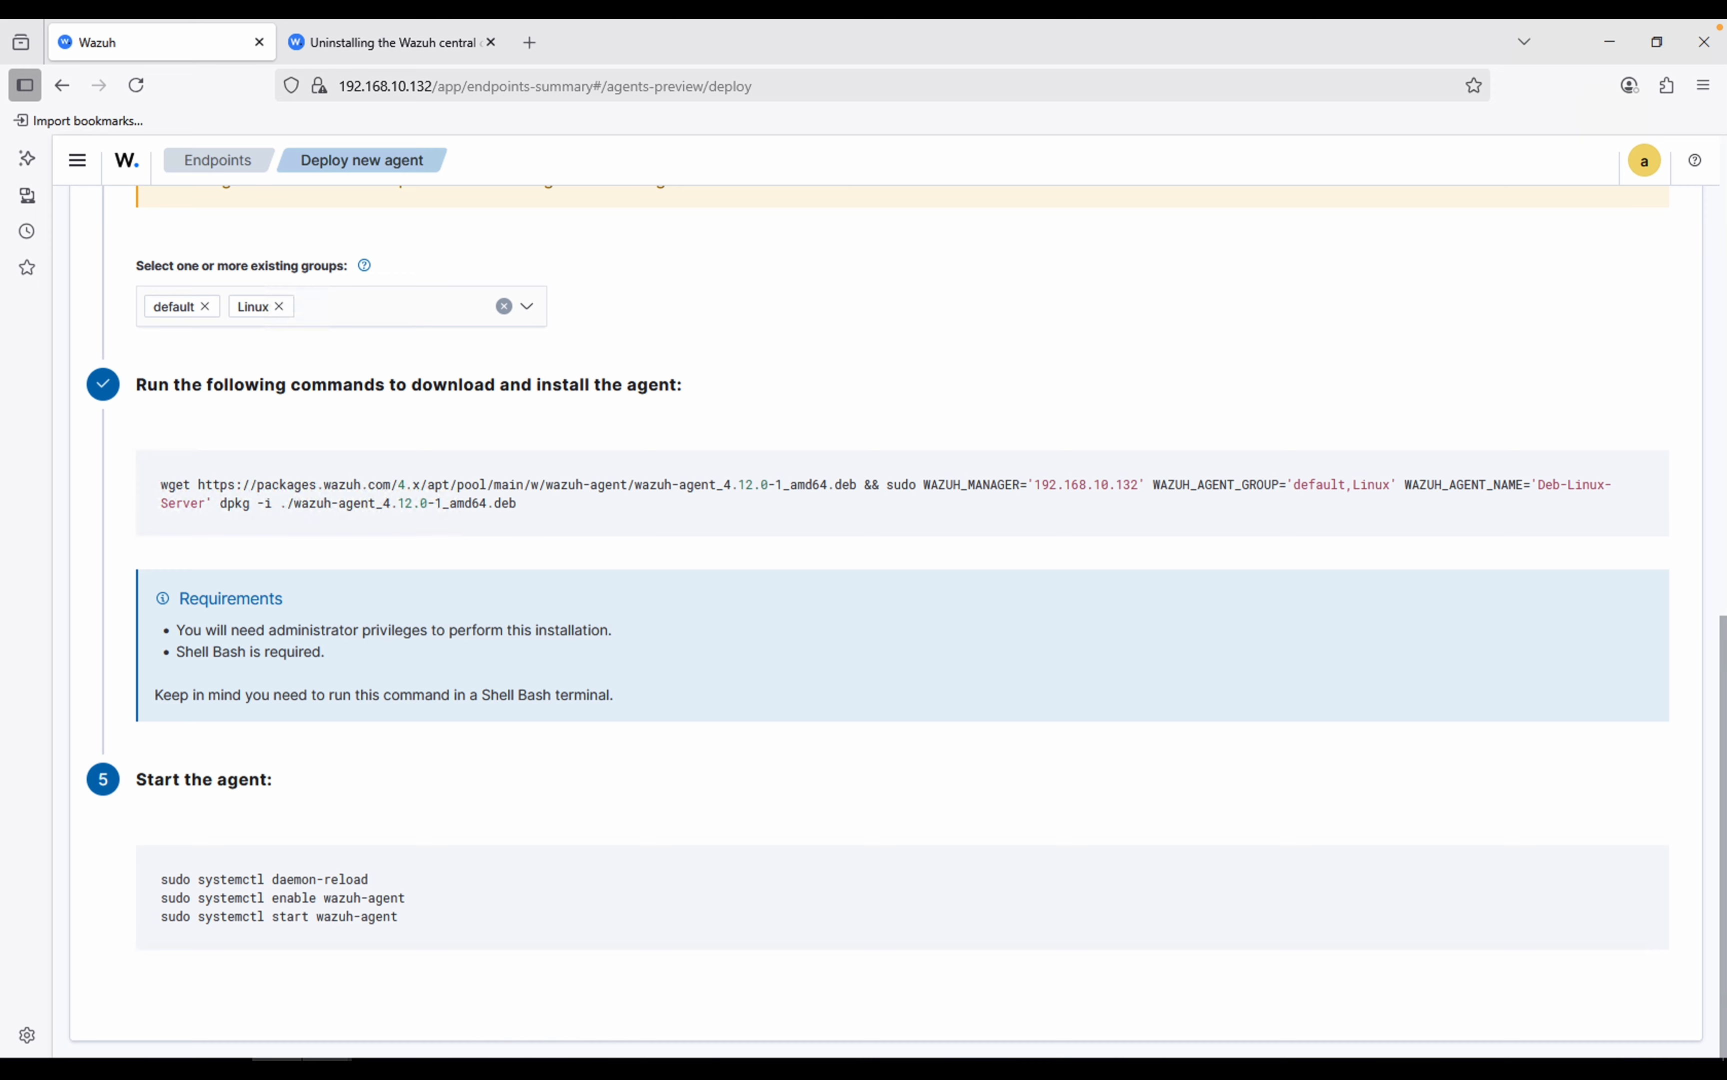
mouse_move(378, 1070)
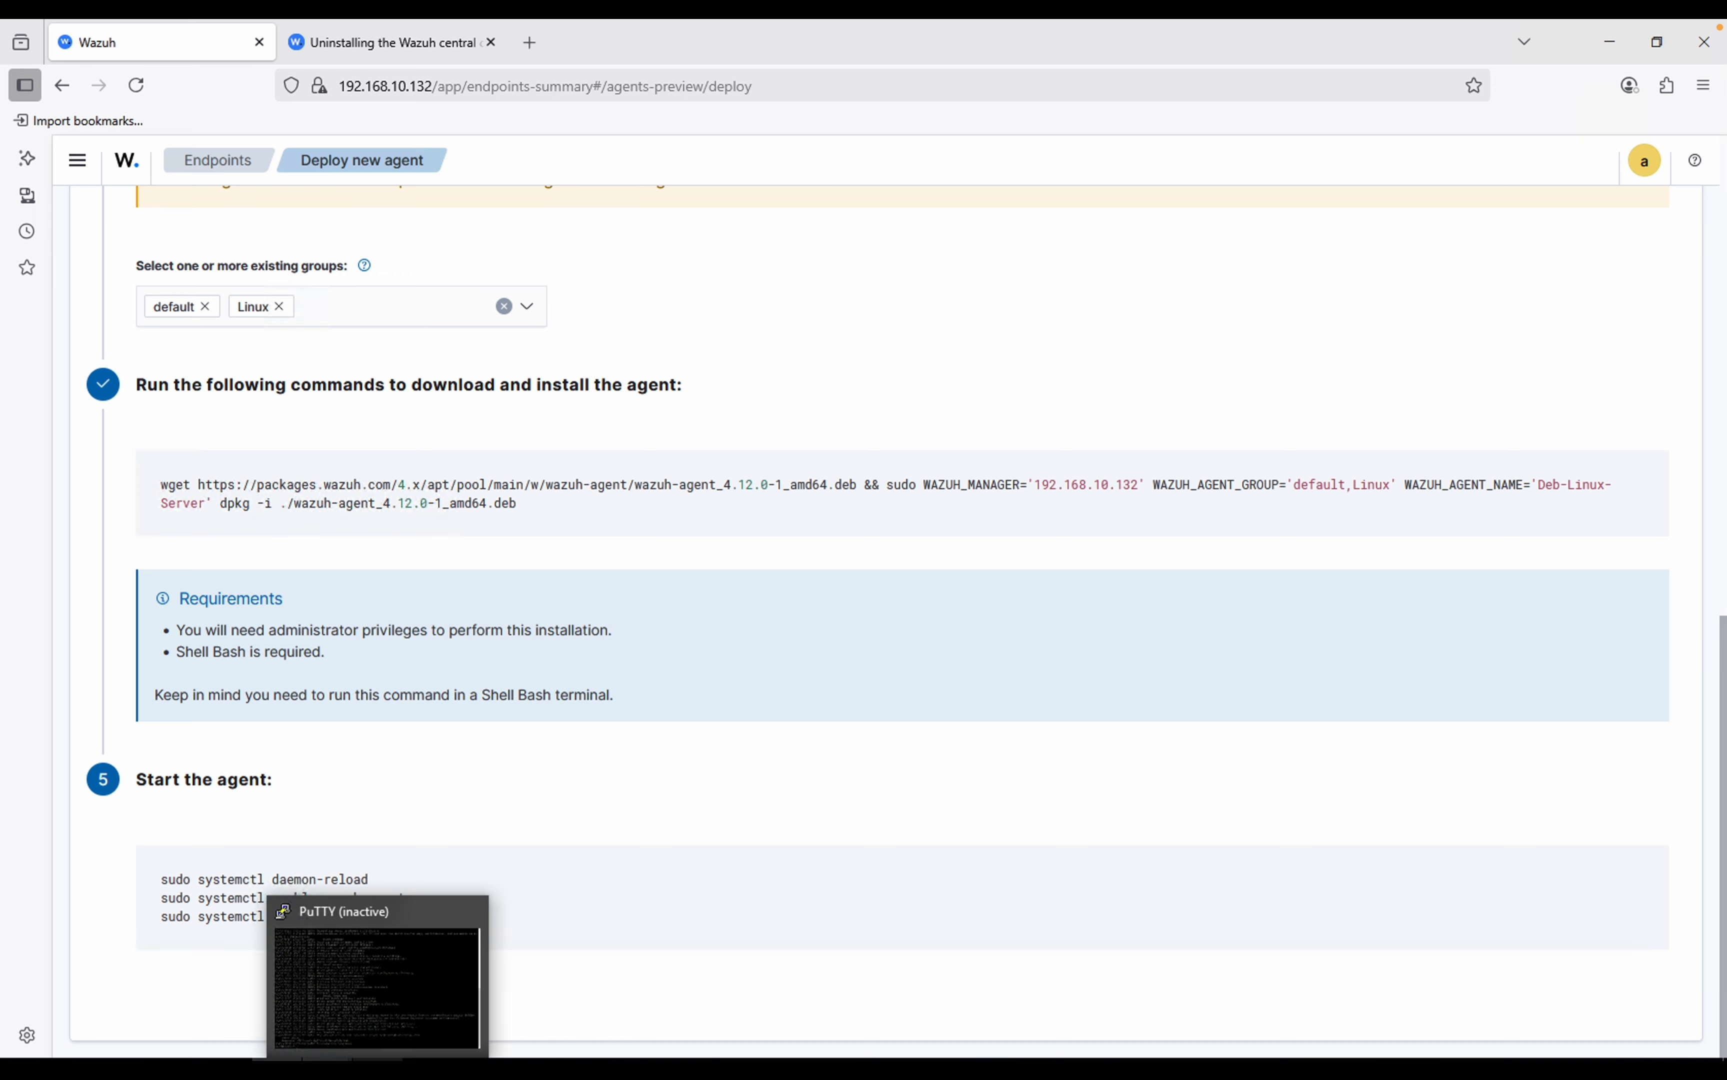
left_click(407, 975)
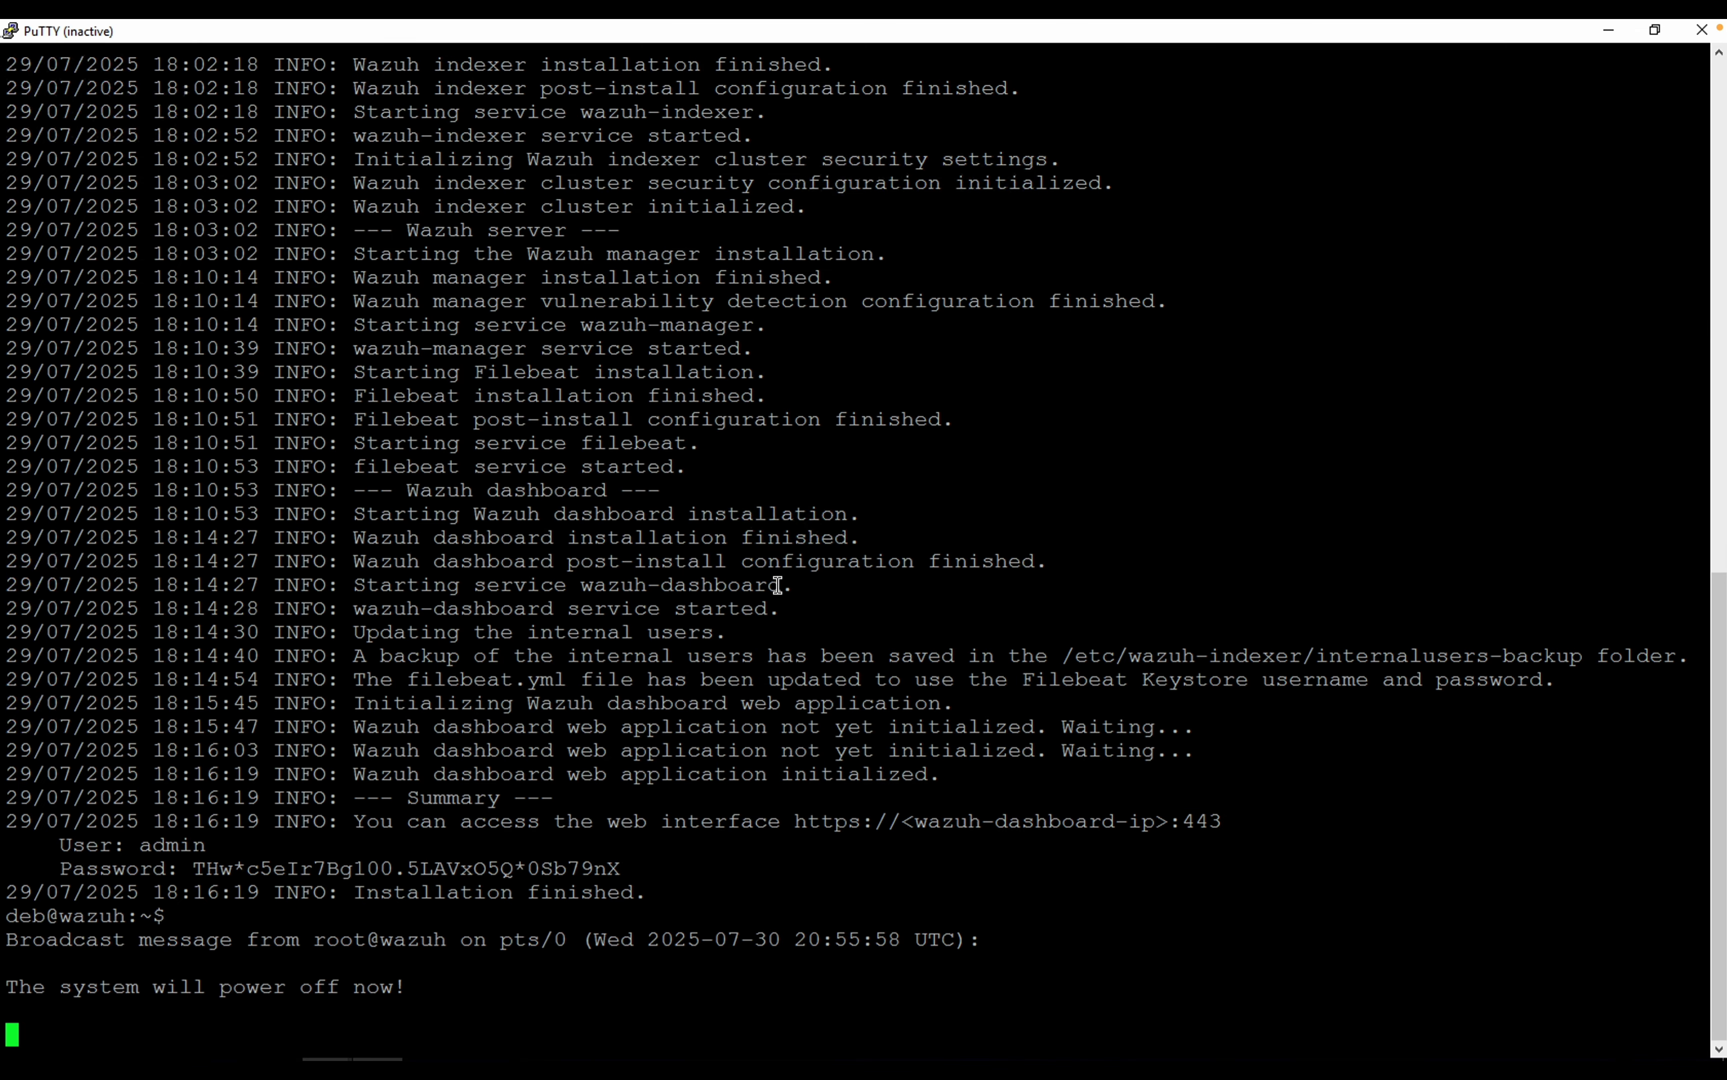
Switch to the Ubuntu 64-bit-Server-2 virtual machine in VMware Workstation and check its IP address in the ifconfig output.
mouse_move(959, 25)
mouse_move(326, 1070)
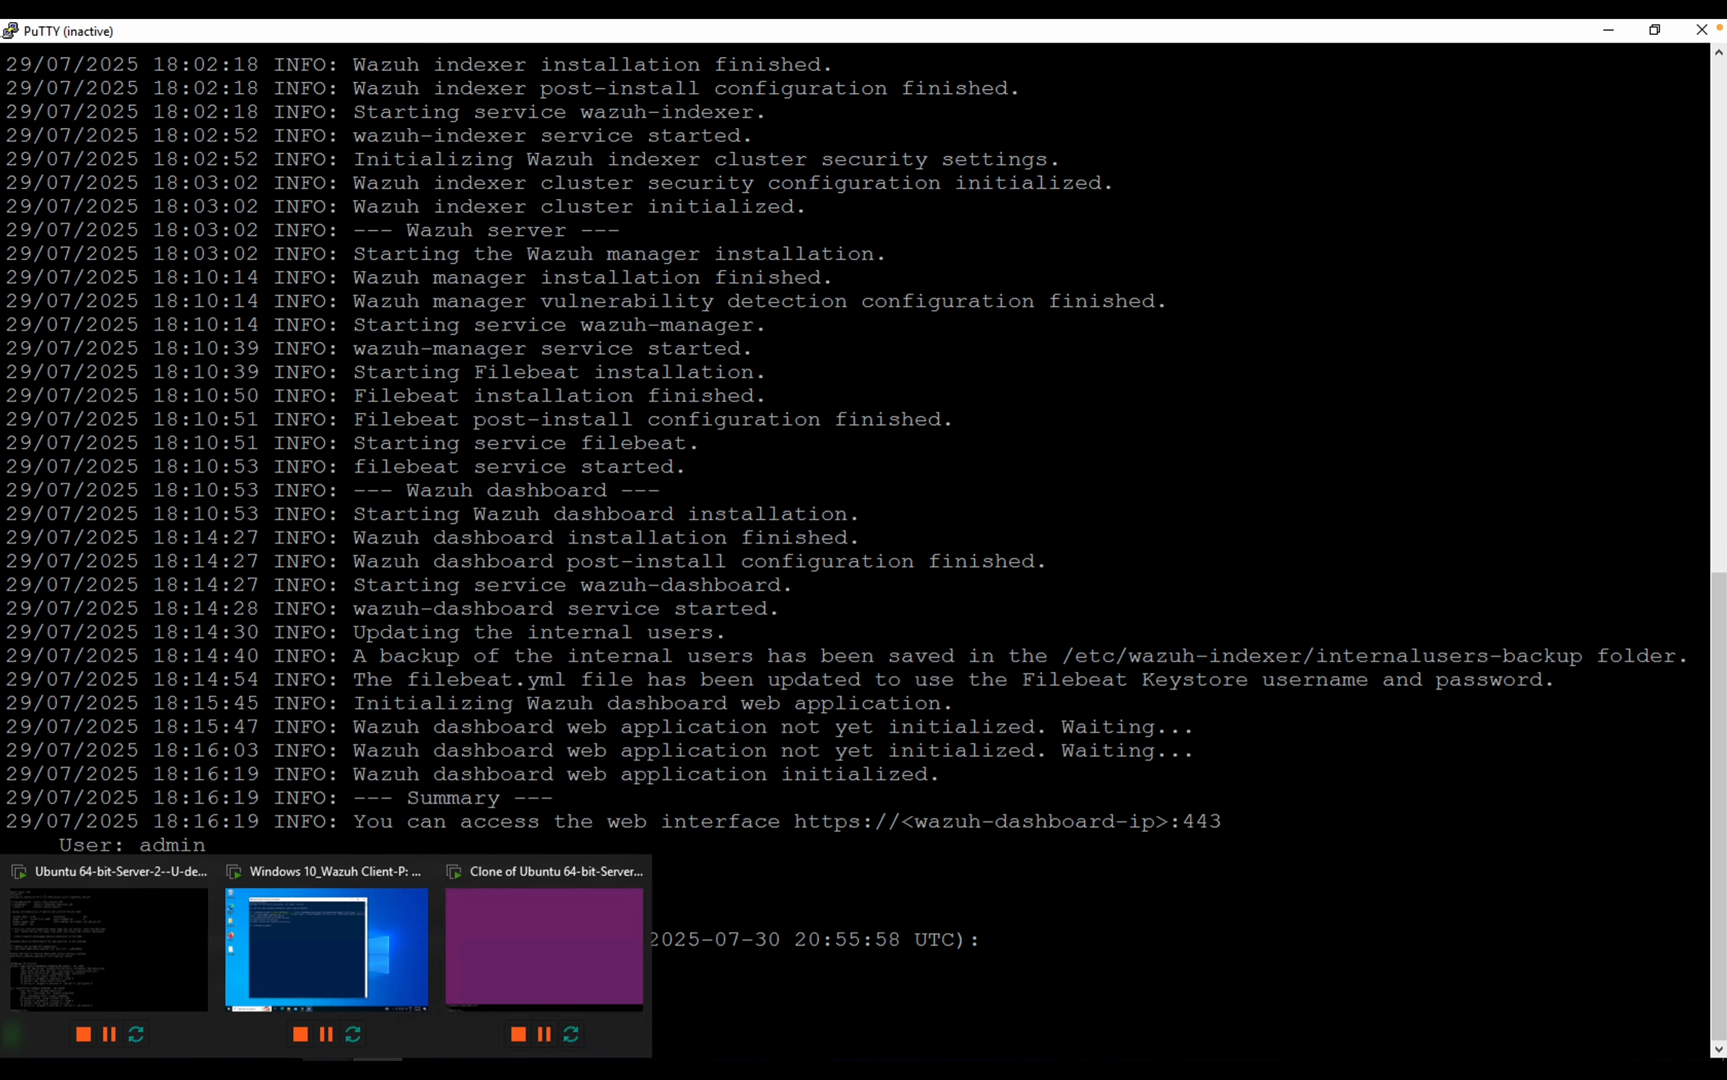
left_click(180, 955)
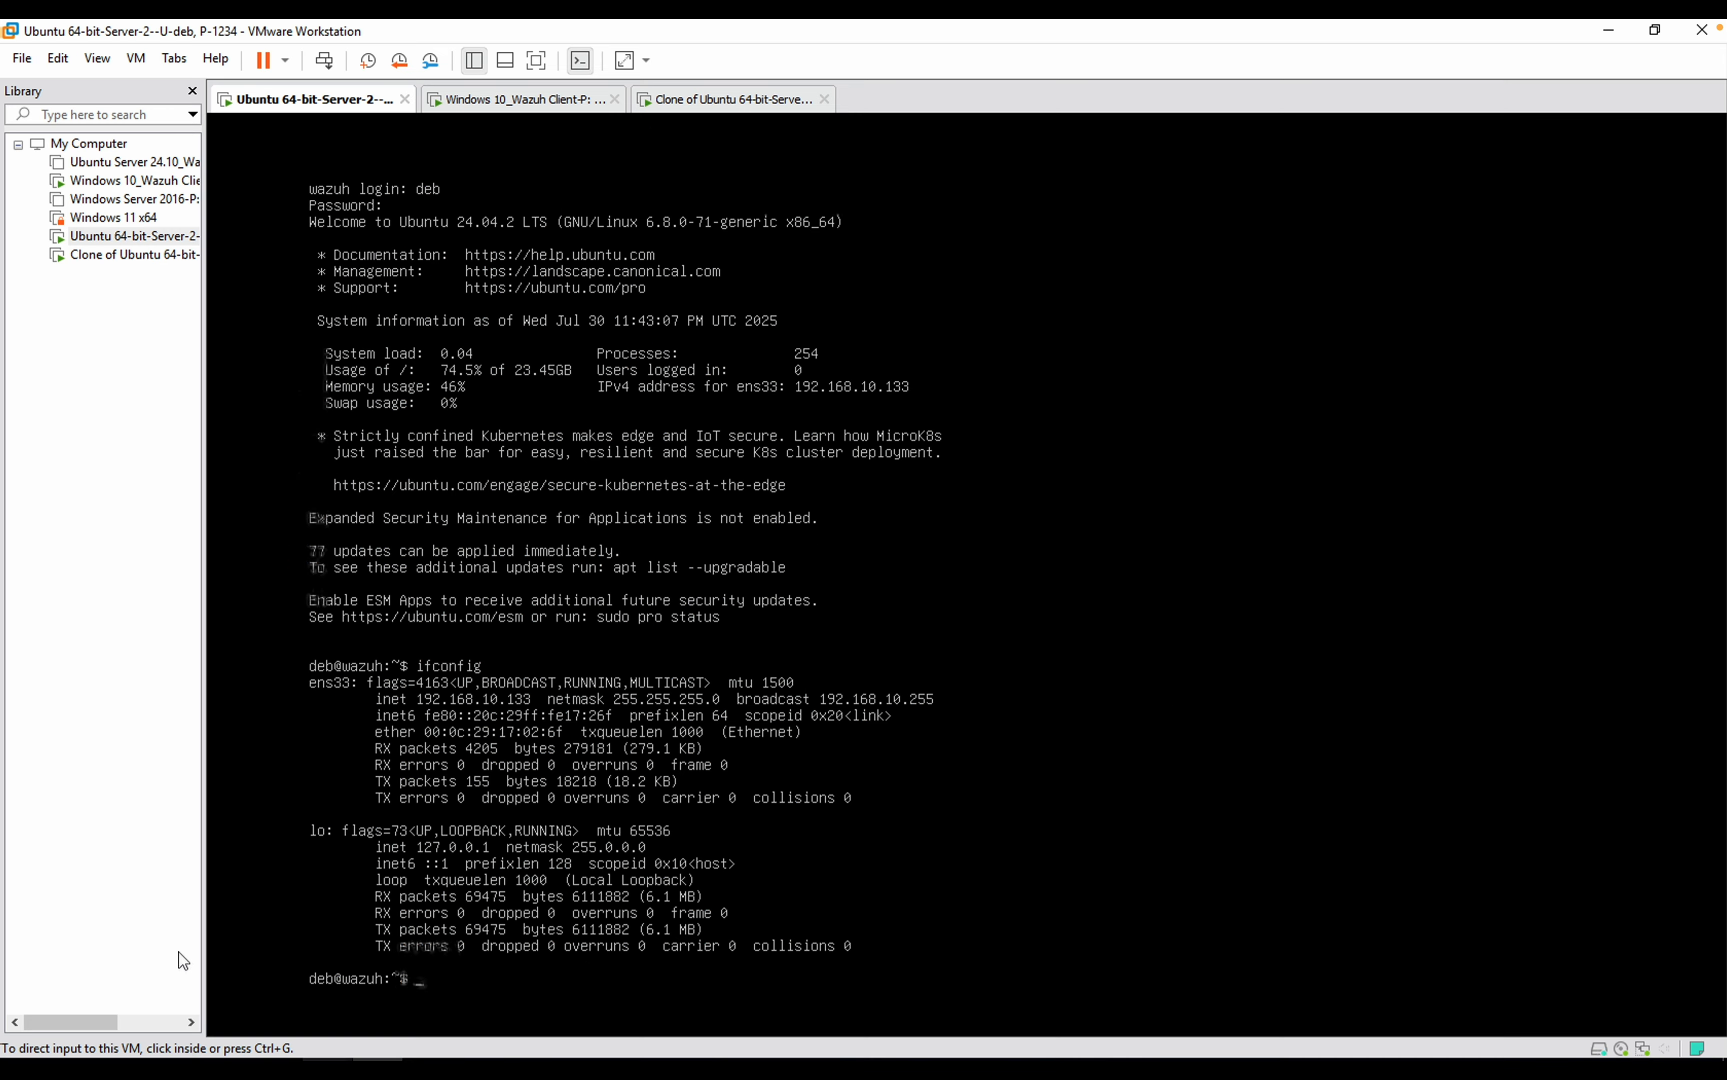
left_click(609, 912)
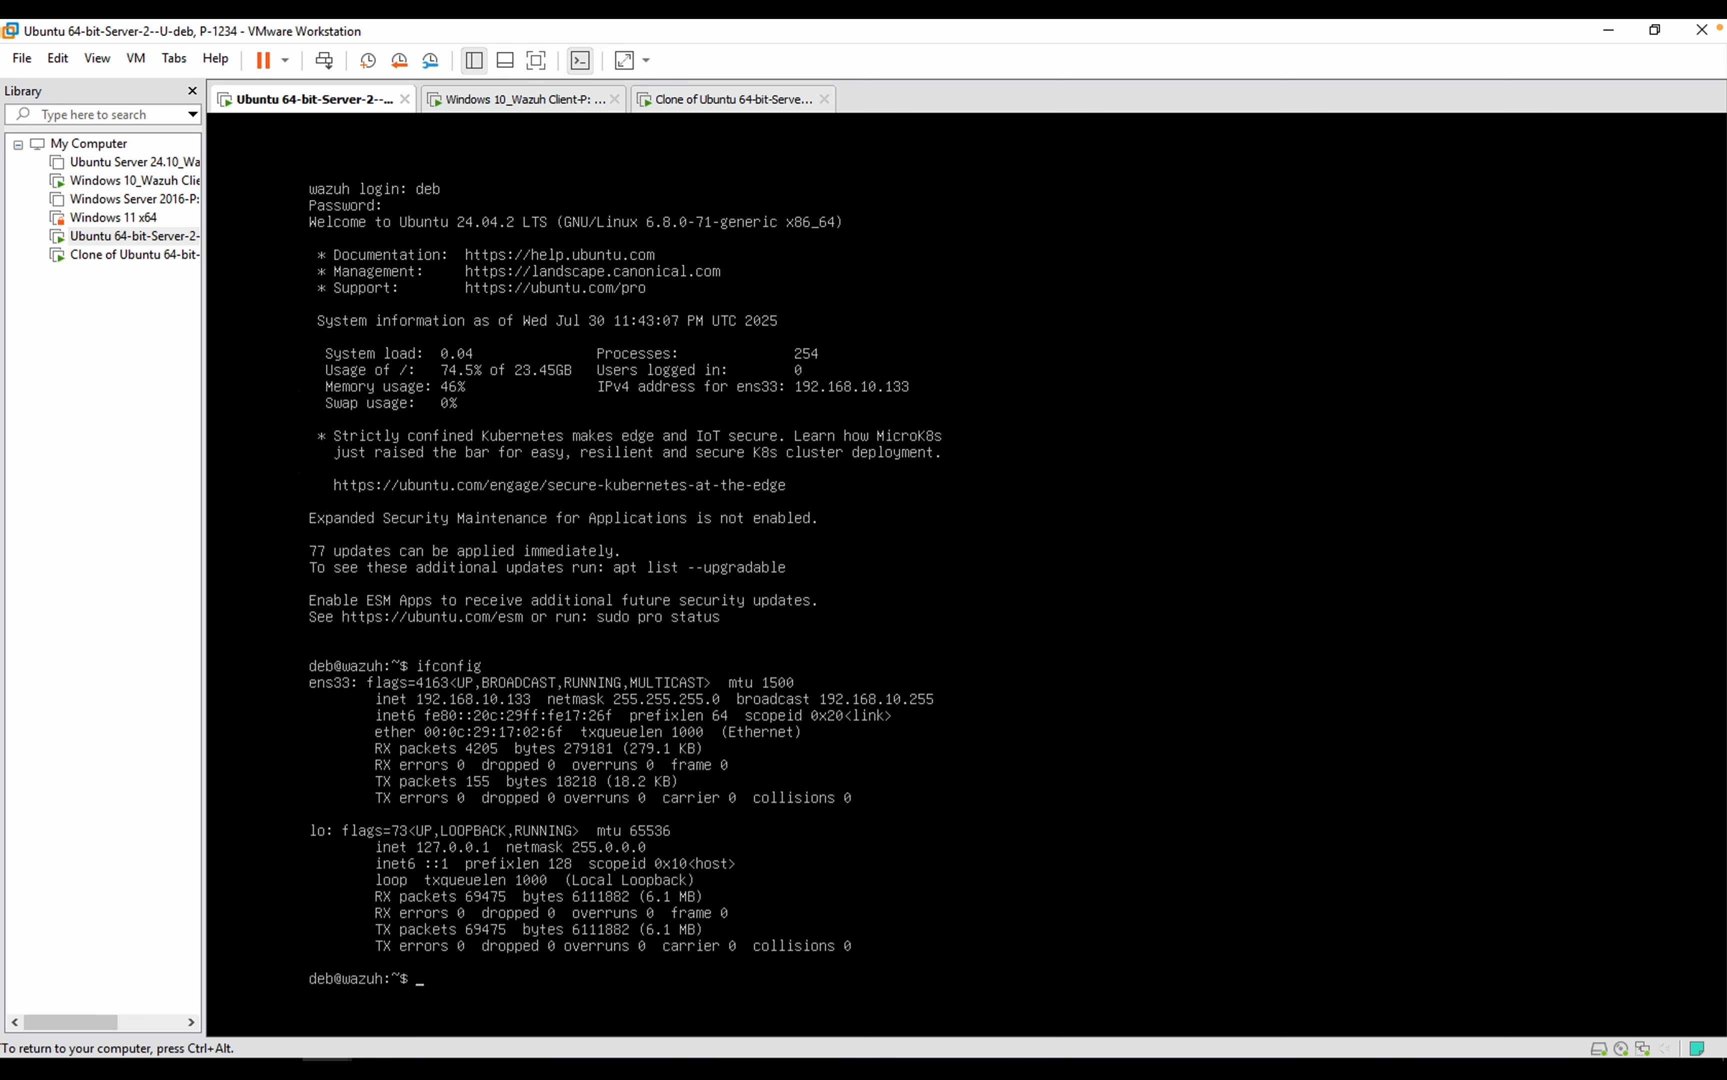
key("ctrl+alt")
Return to PuTTY, open a new SSH session to 192.168.10.133 and accept the server's host key.
left_click(373, 1069)
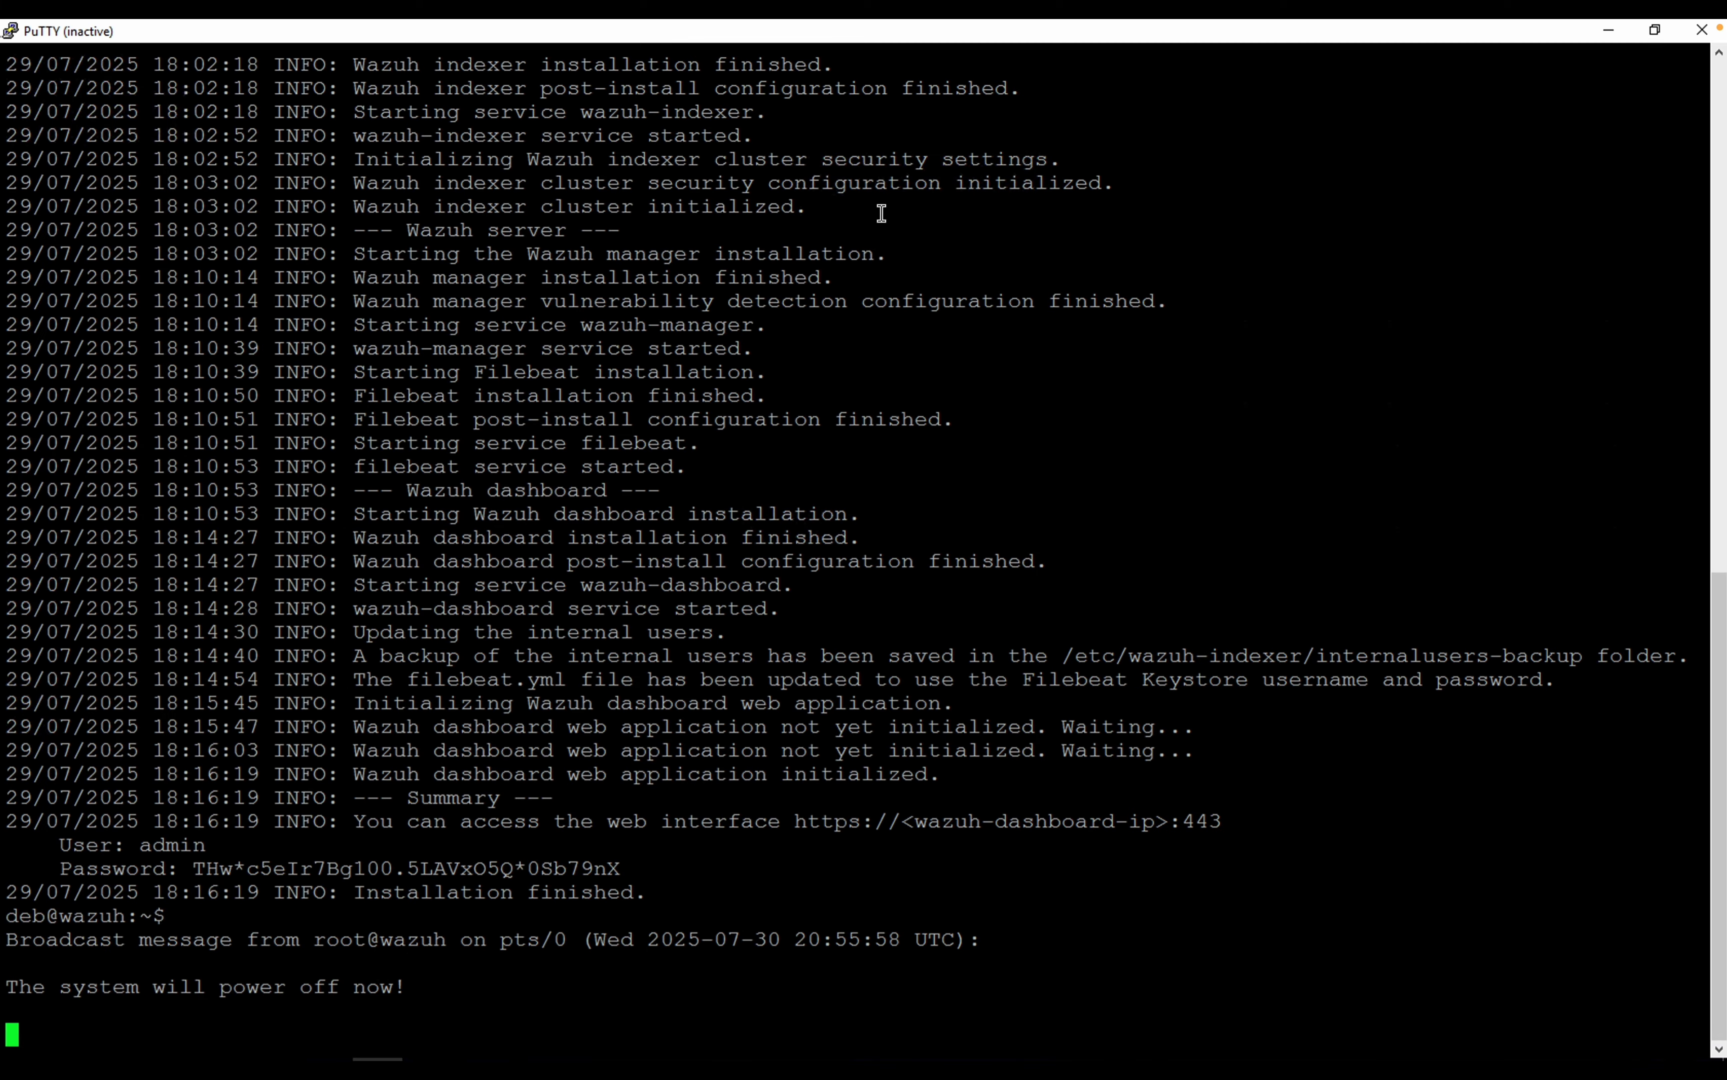
right_click(860, 43)
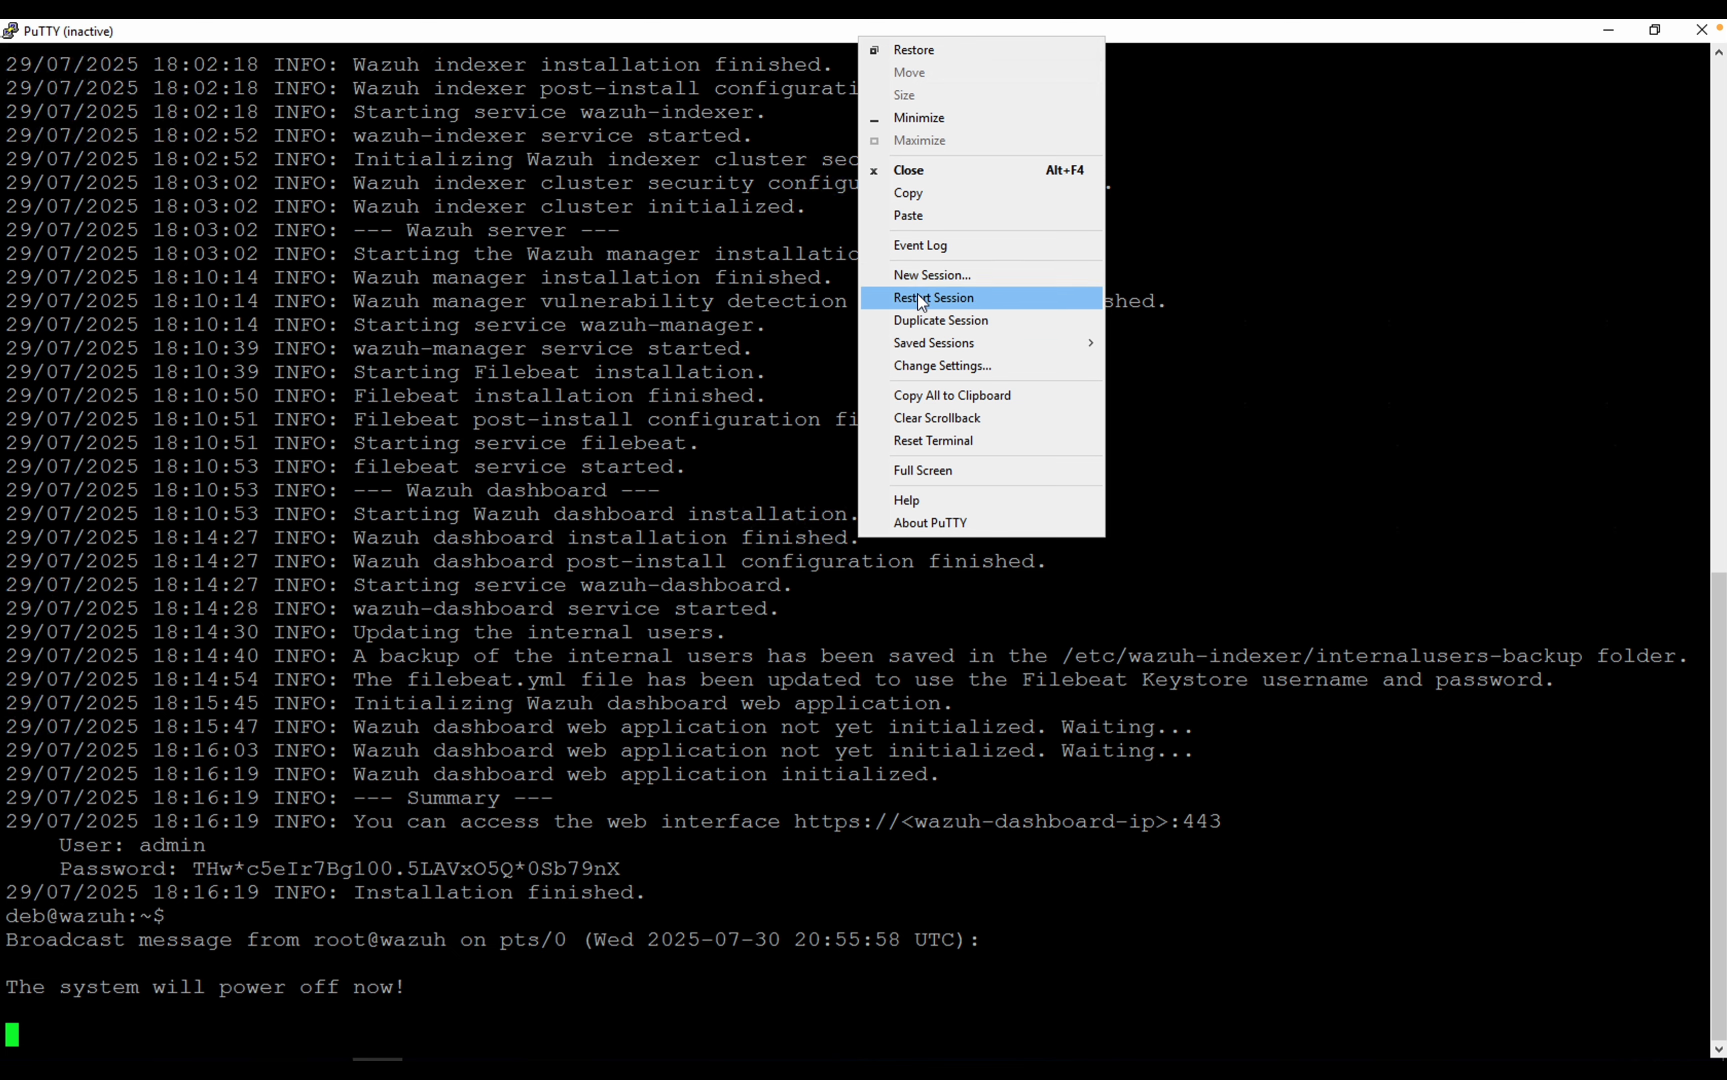
left_click(923, 275)
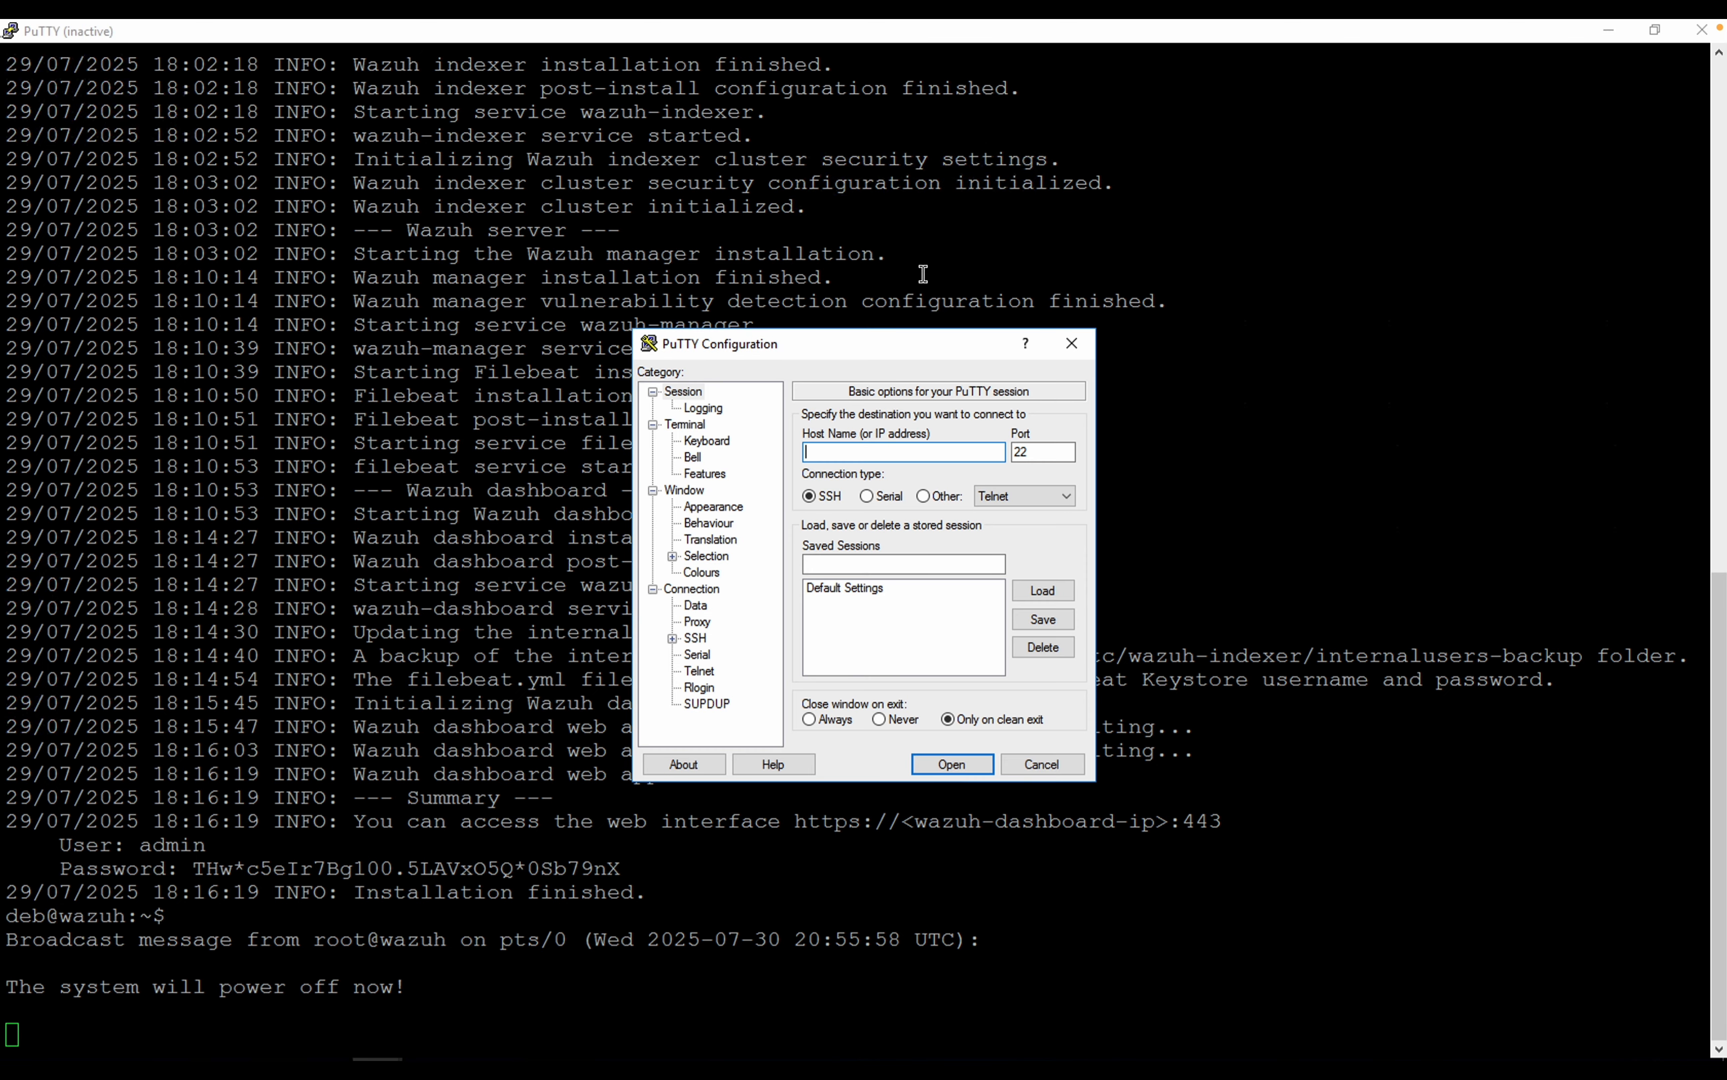
type("192.16")
type("8")
type("0.100")
key("Return")
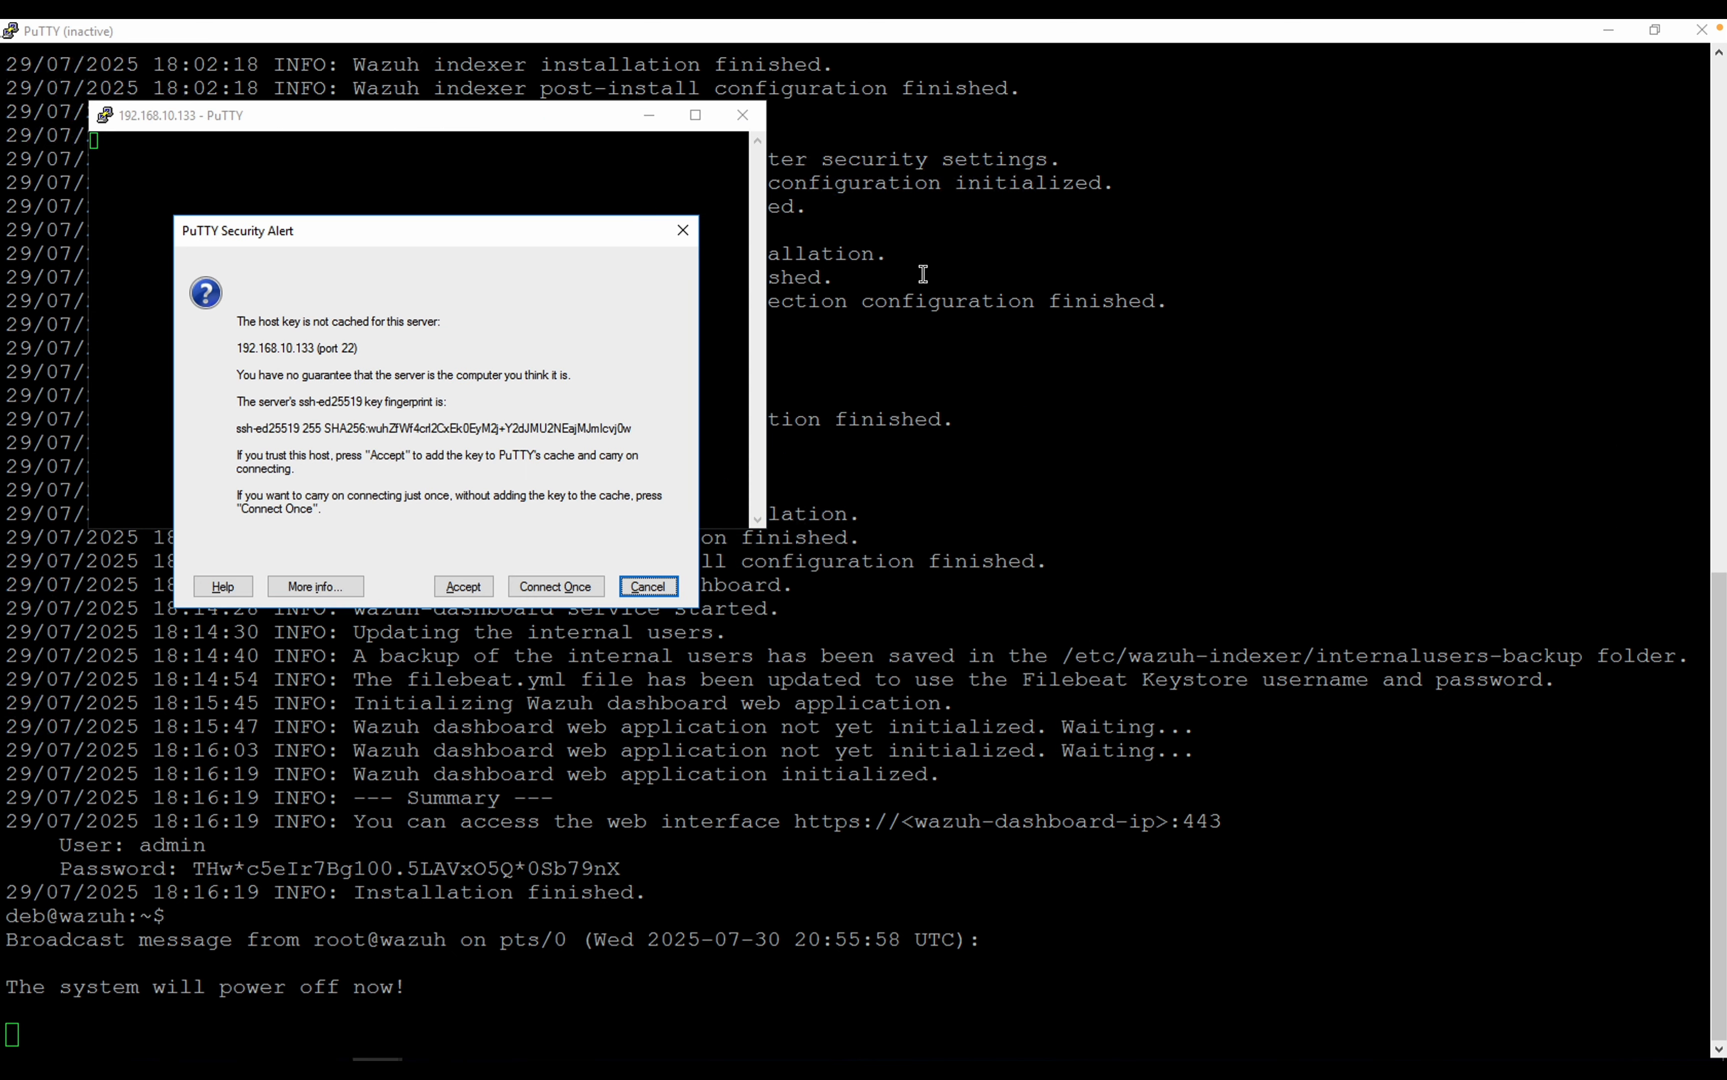
left_click(481, 583)
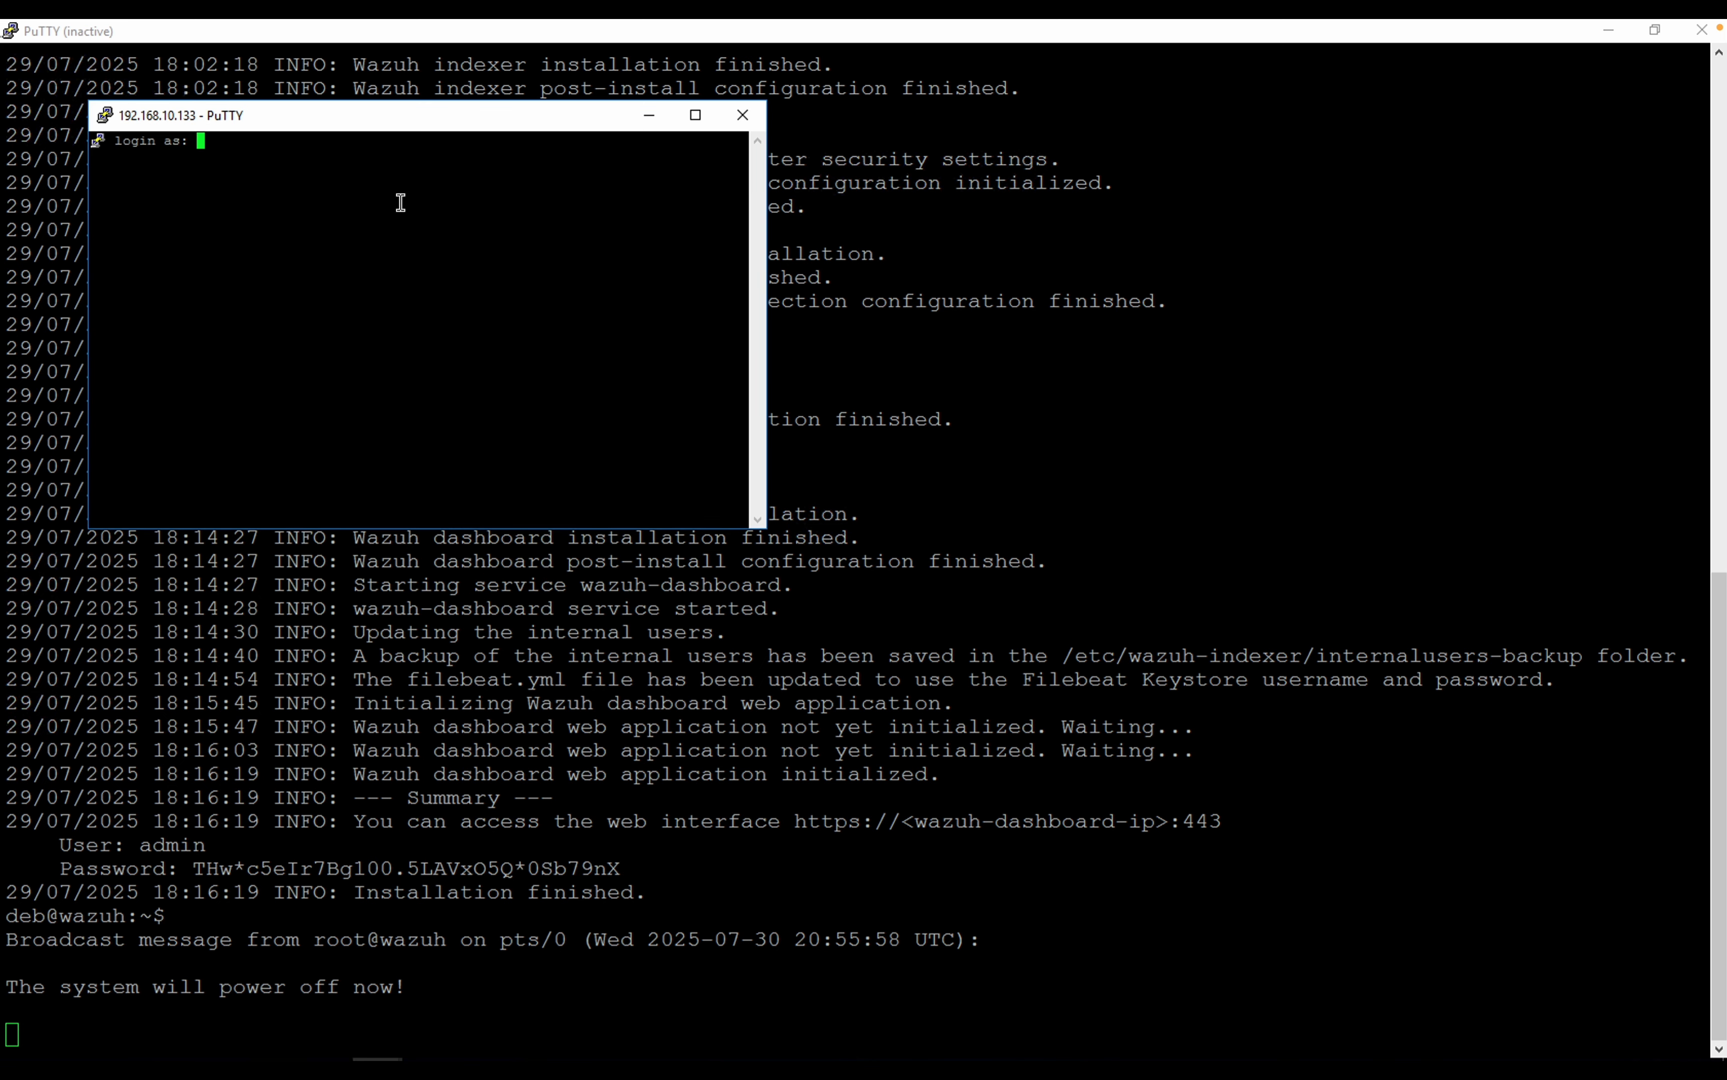
Log in to the new SSH session with the account username and password, and close the old inactive PuTTY window.
type("deb")
key("Return")
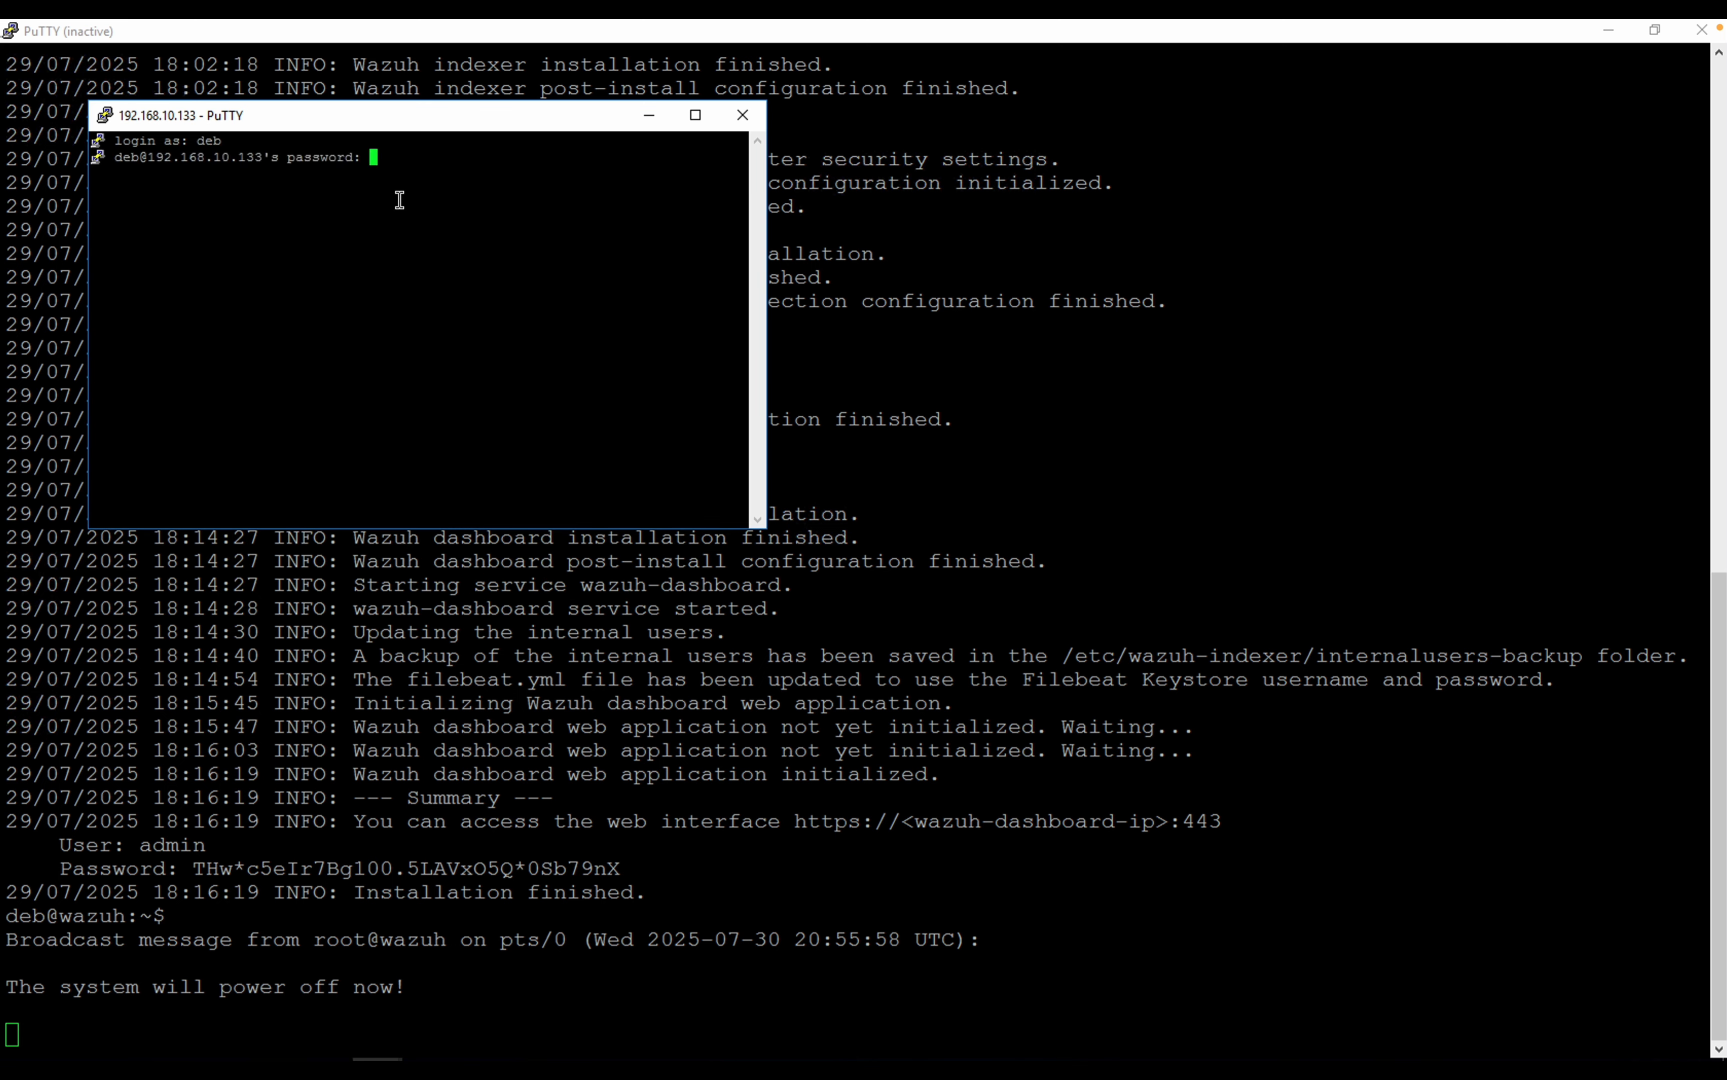
key("Return")
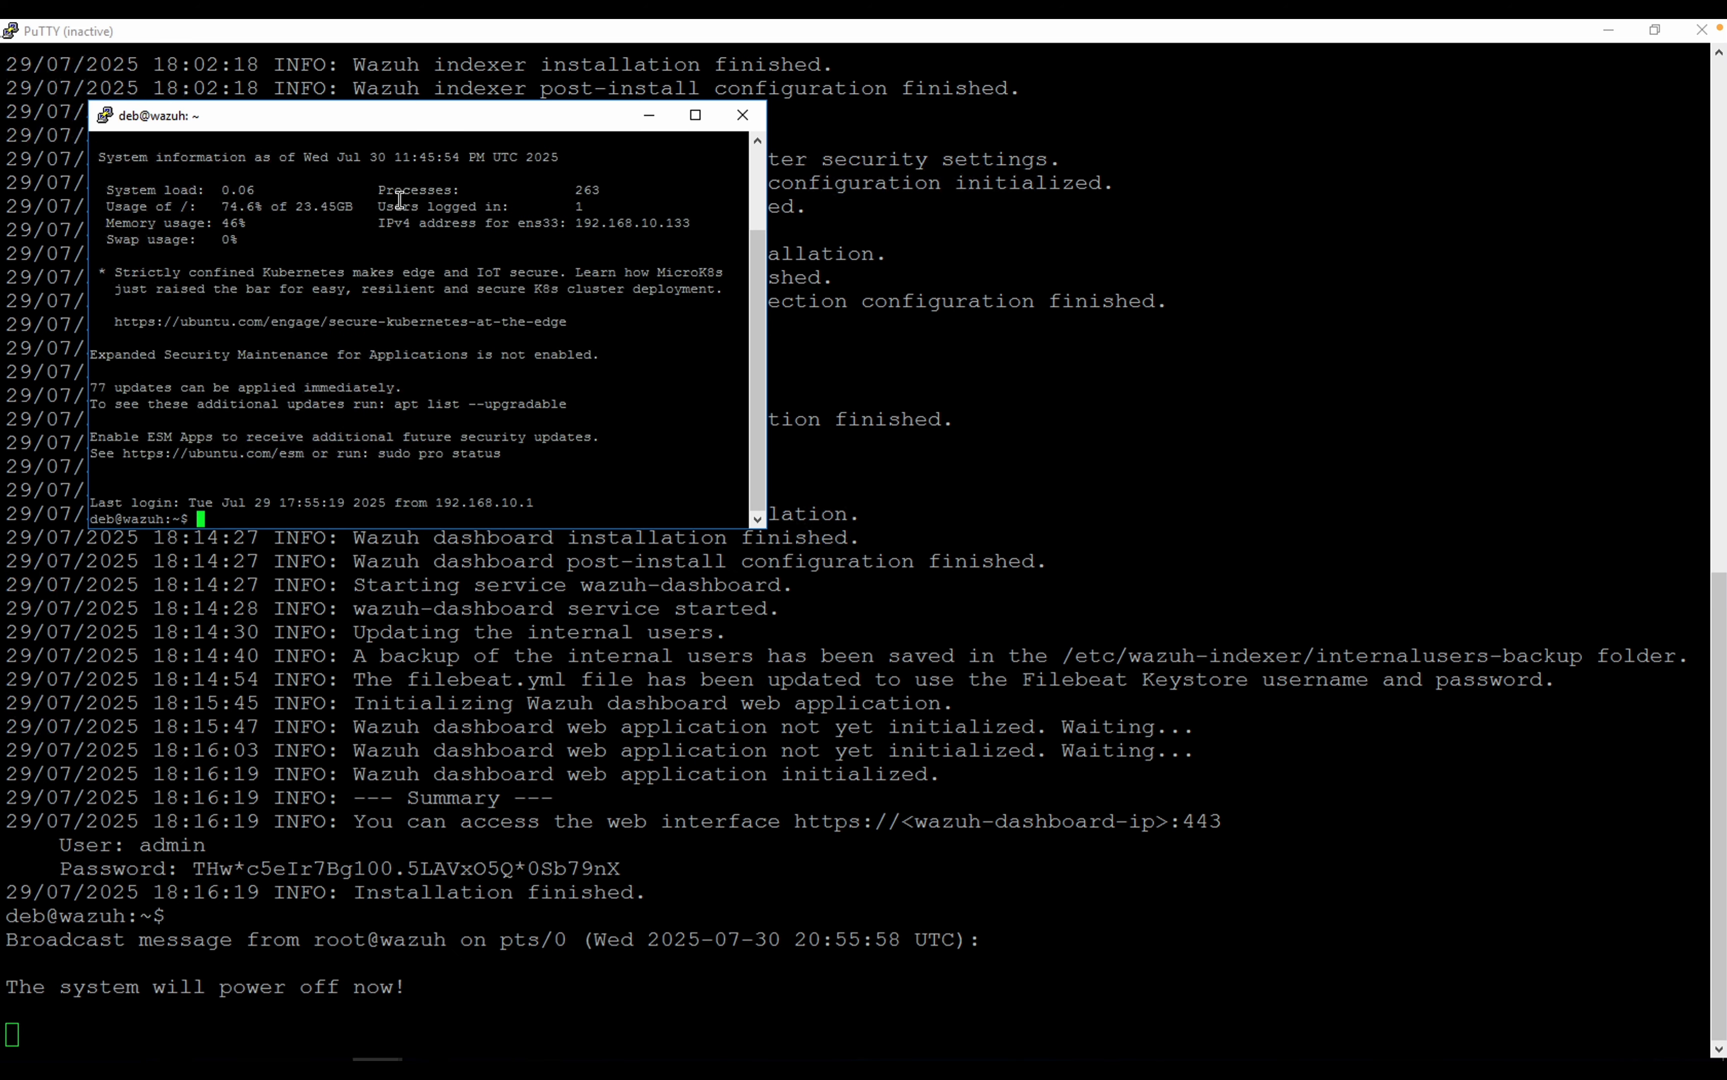
left_click(1701, 35)
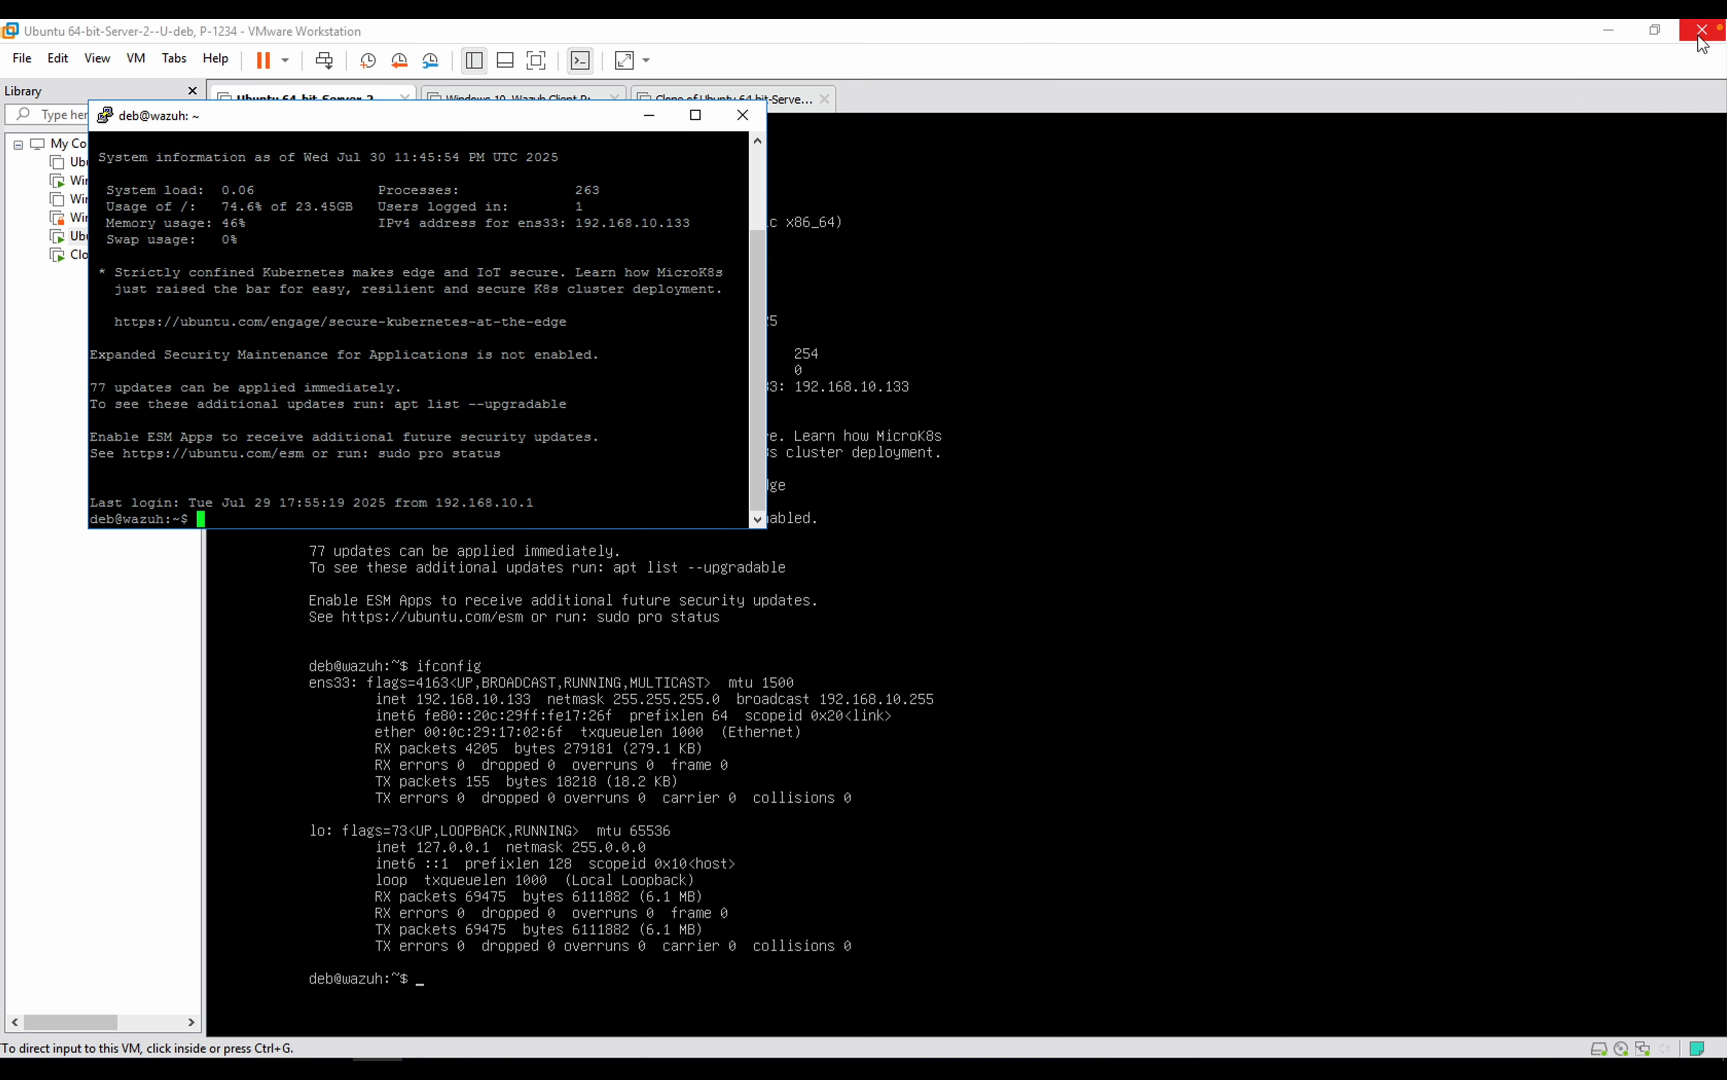
Set the PuTTY terminal font size to 16 in the session's appearance settings and apply the change.
right_click(468, 118)
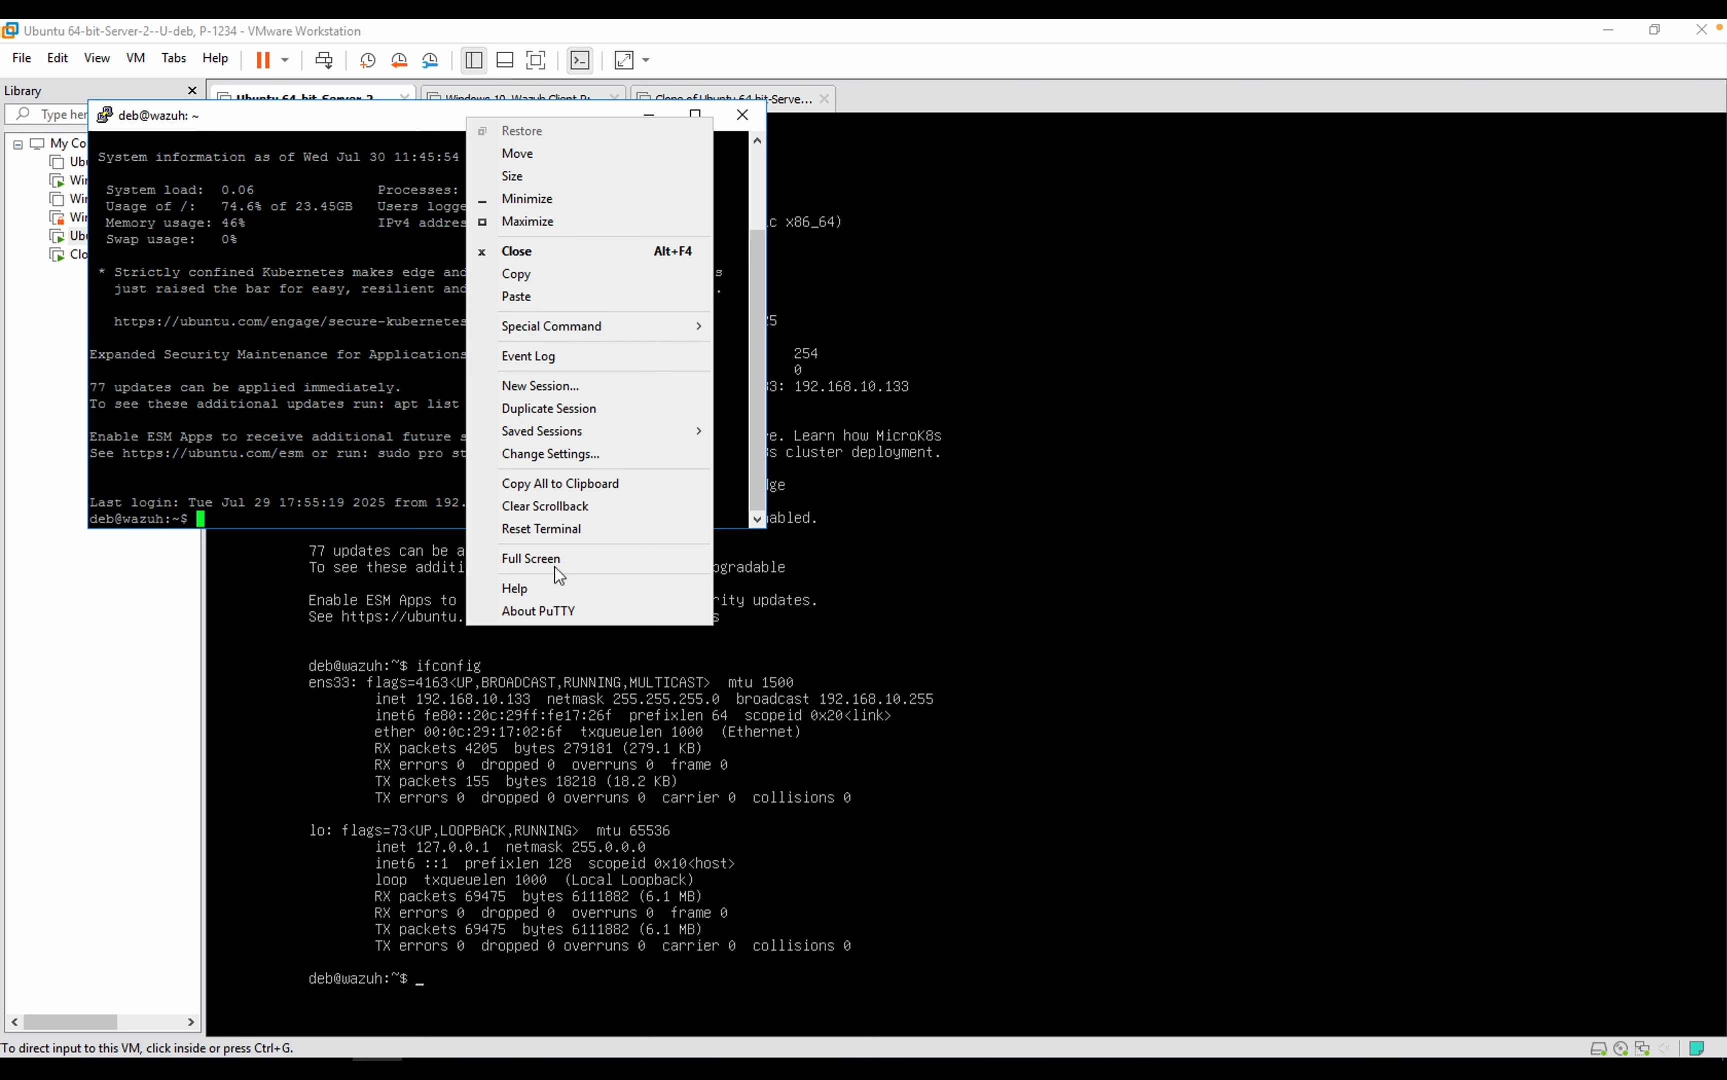
left_click(579, 460)
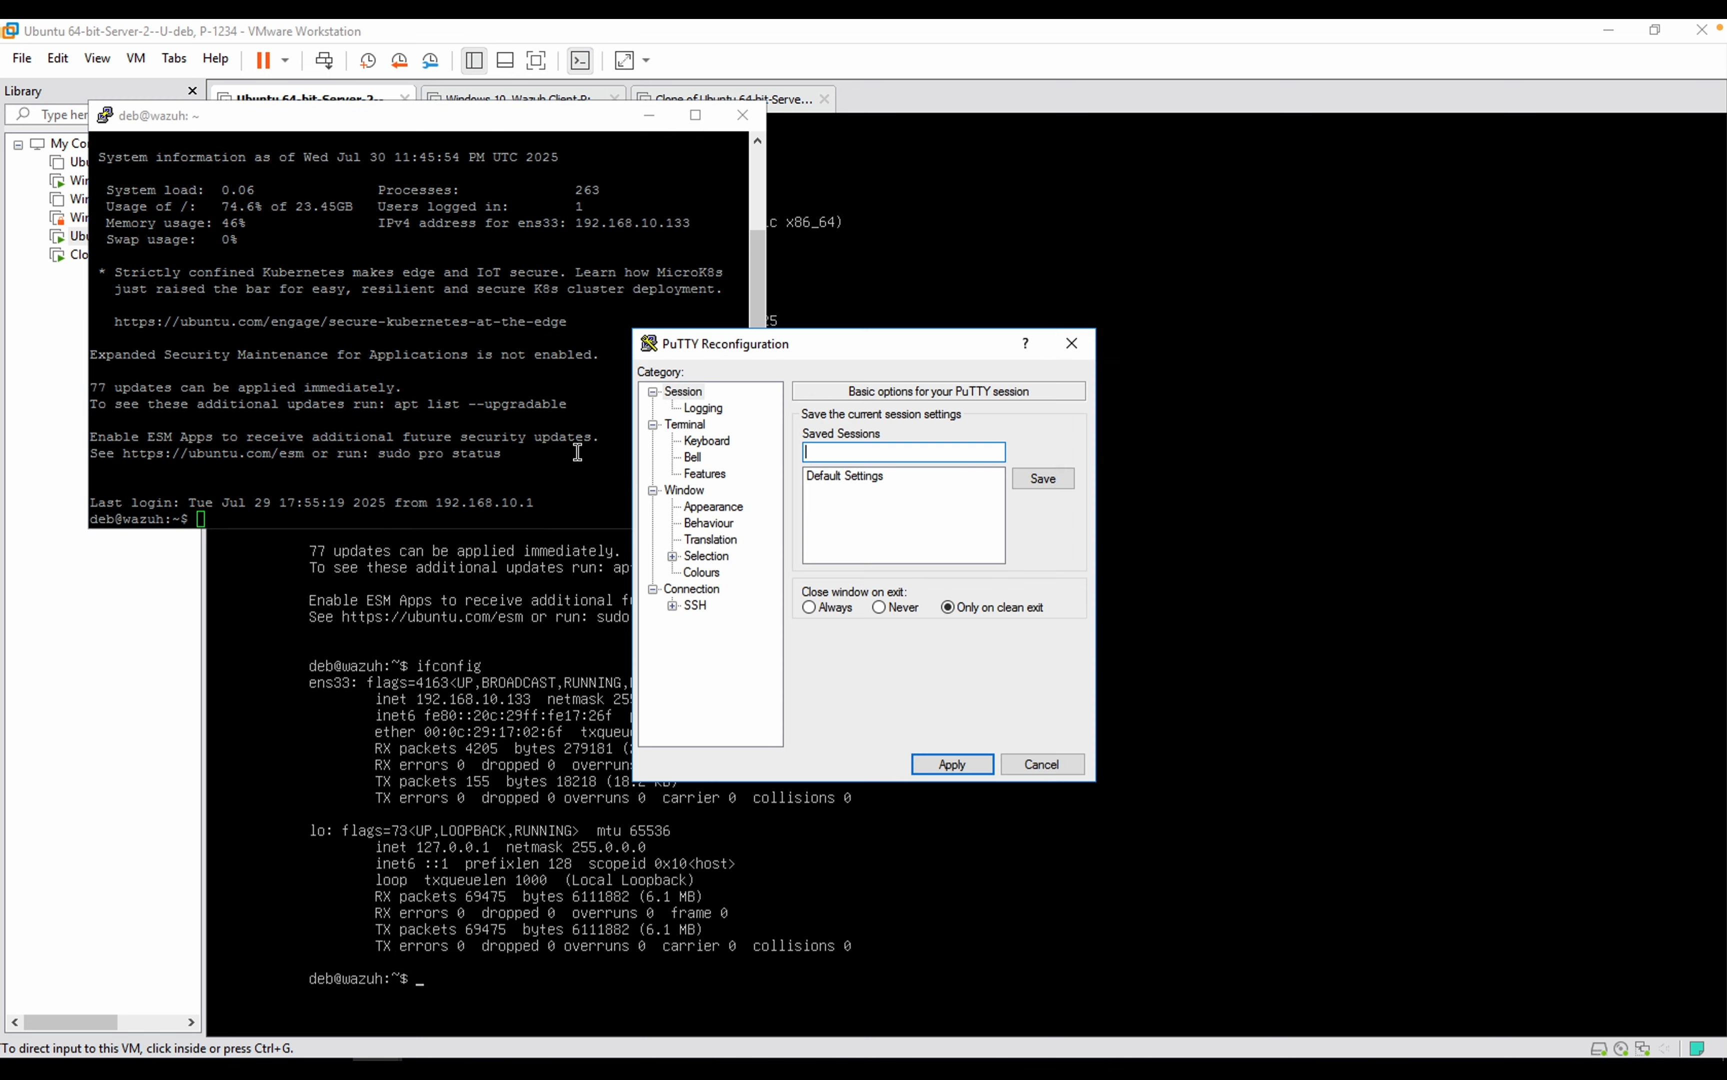
left_click(707, 508)
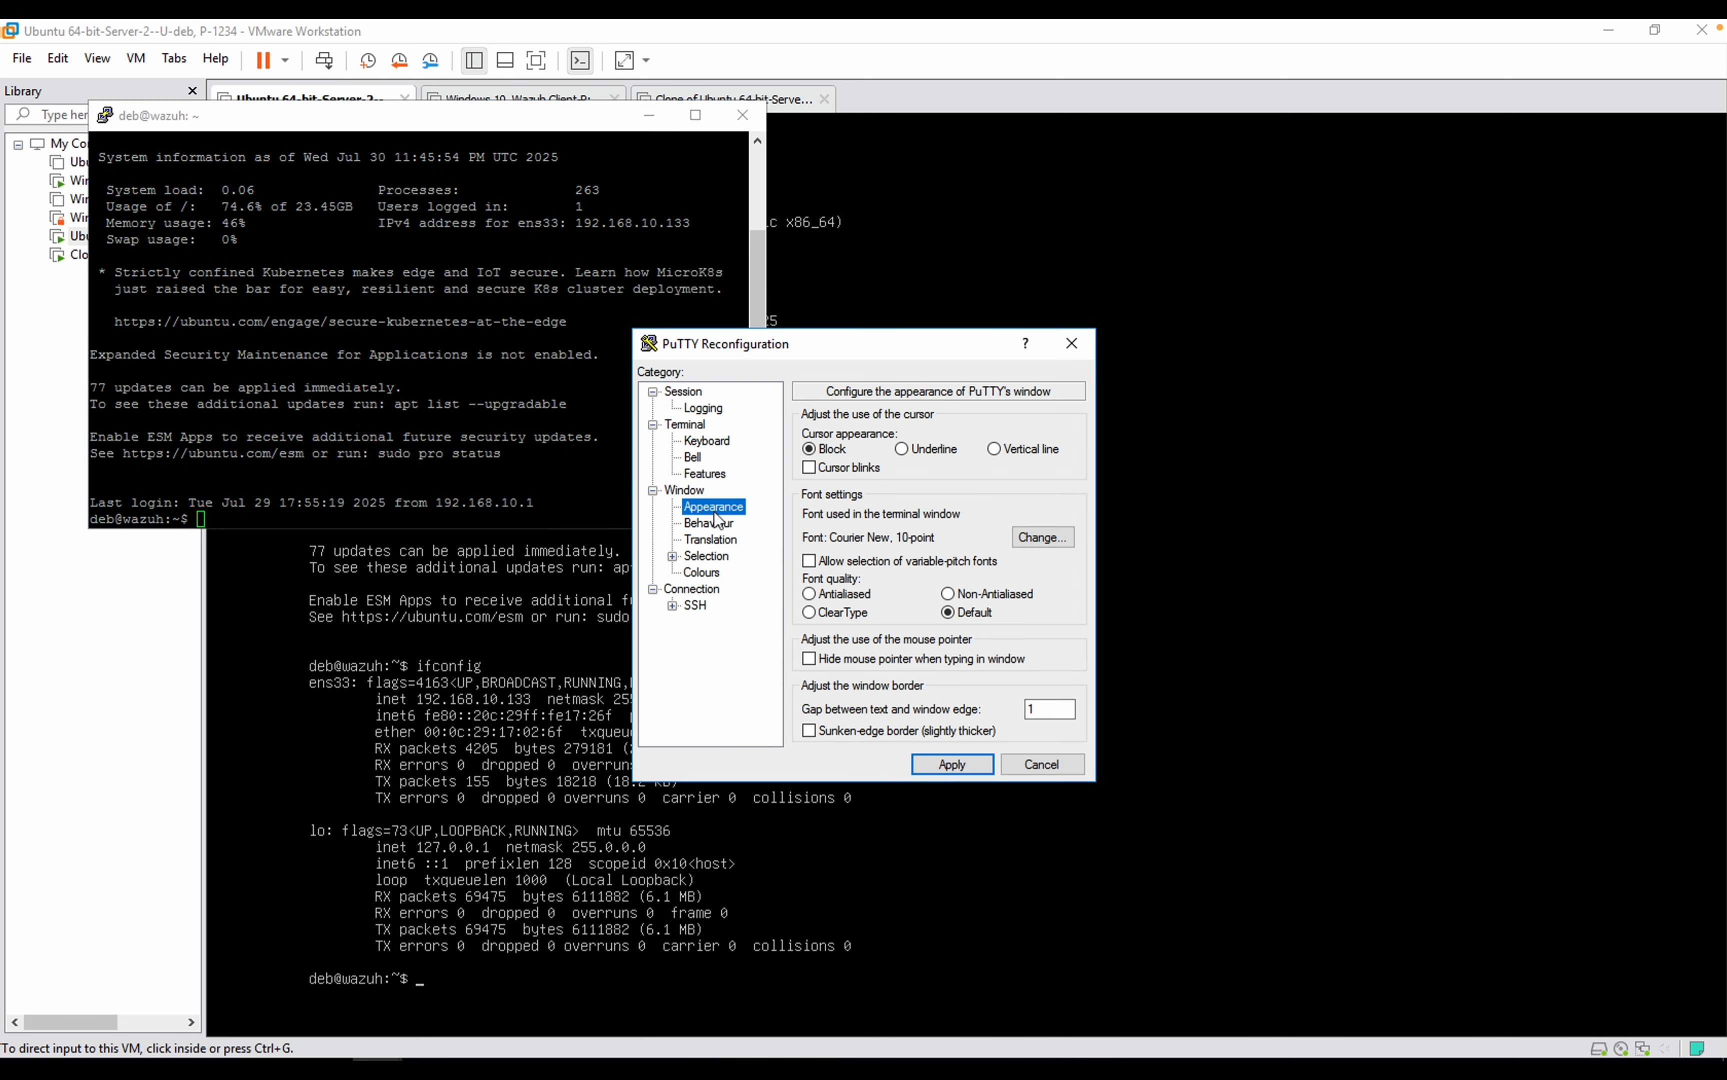
left_click(1039, 537)
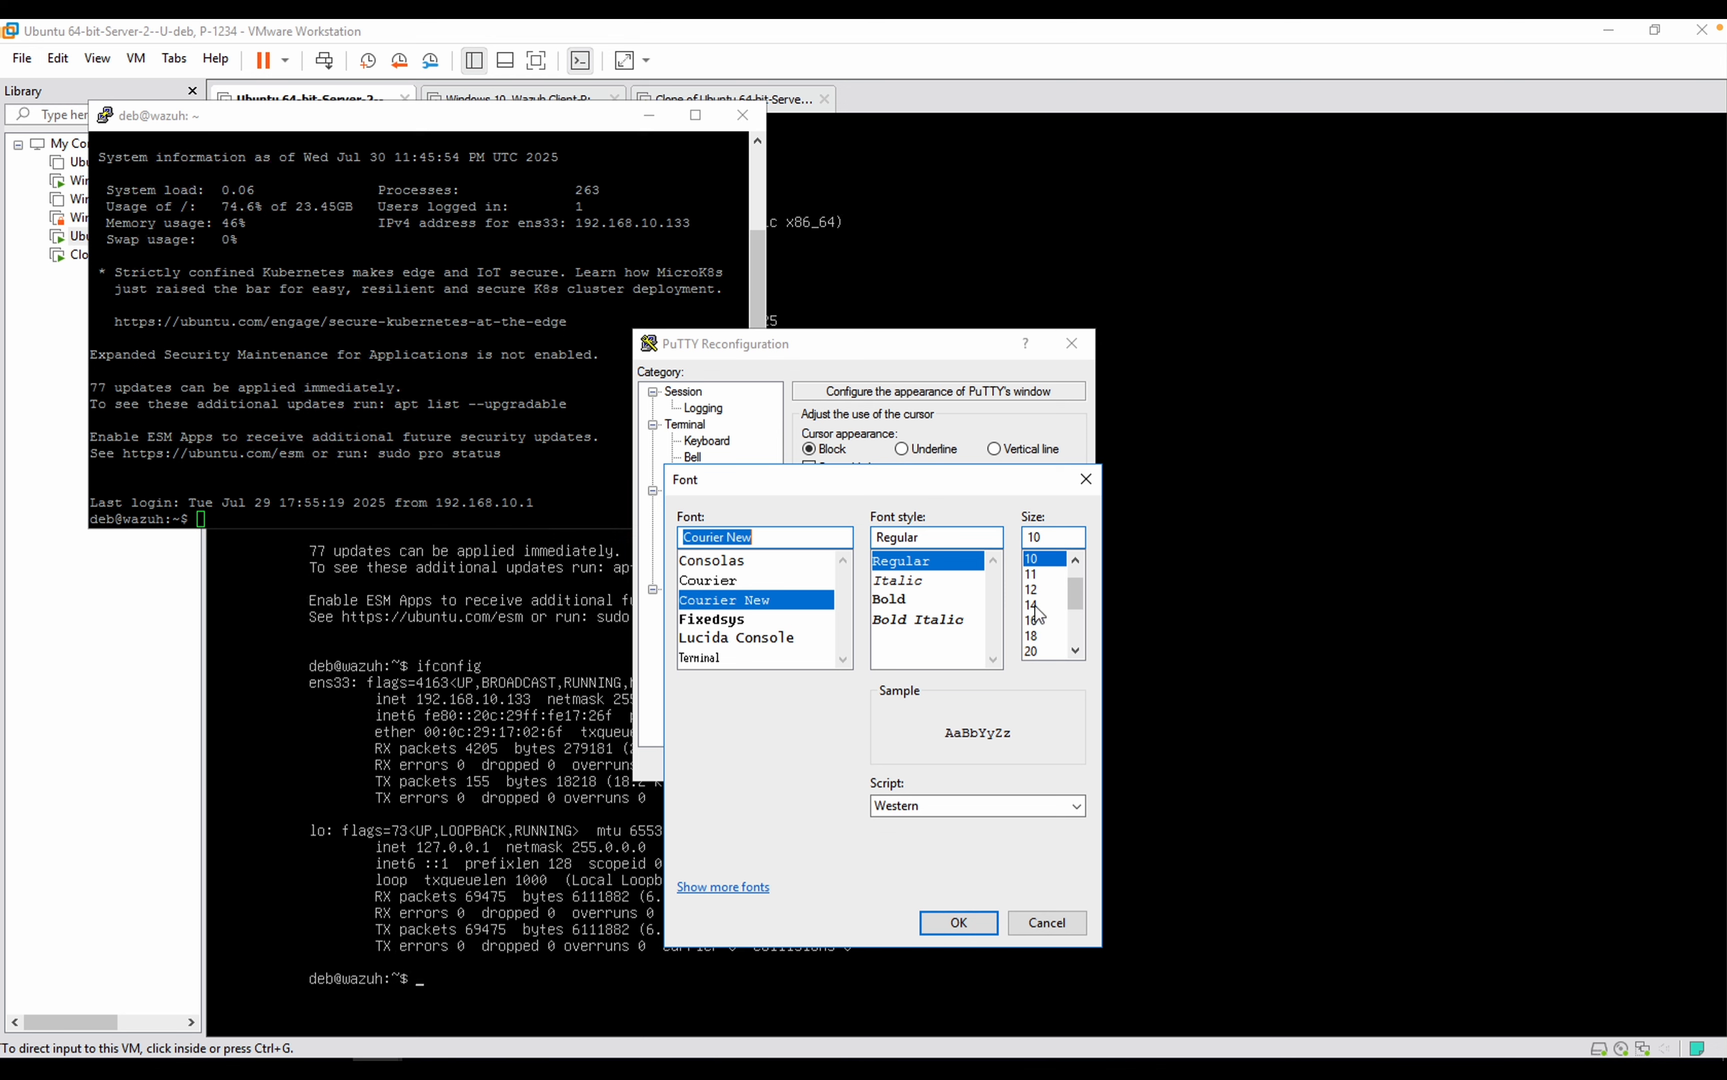
left_click(1034, 620)
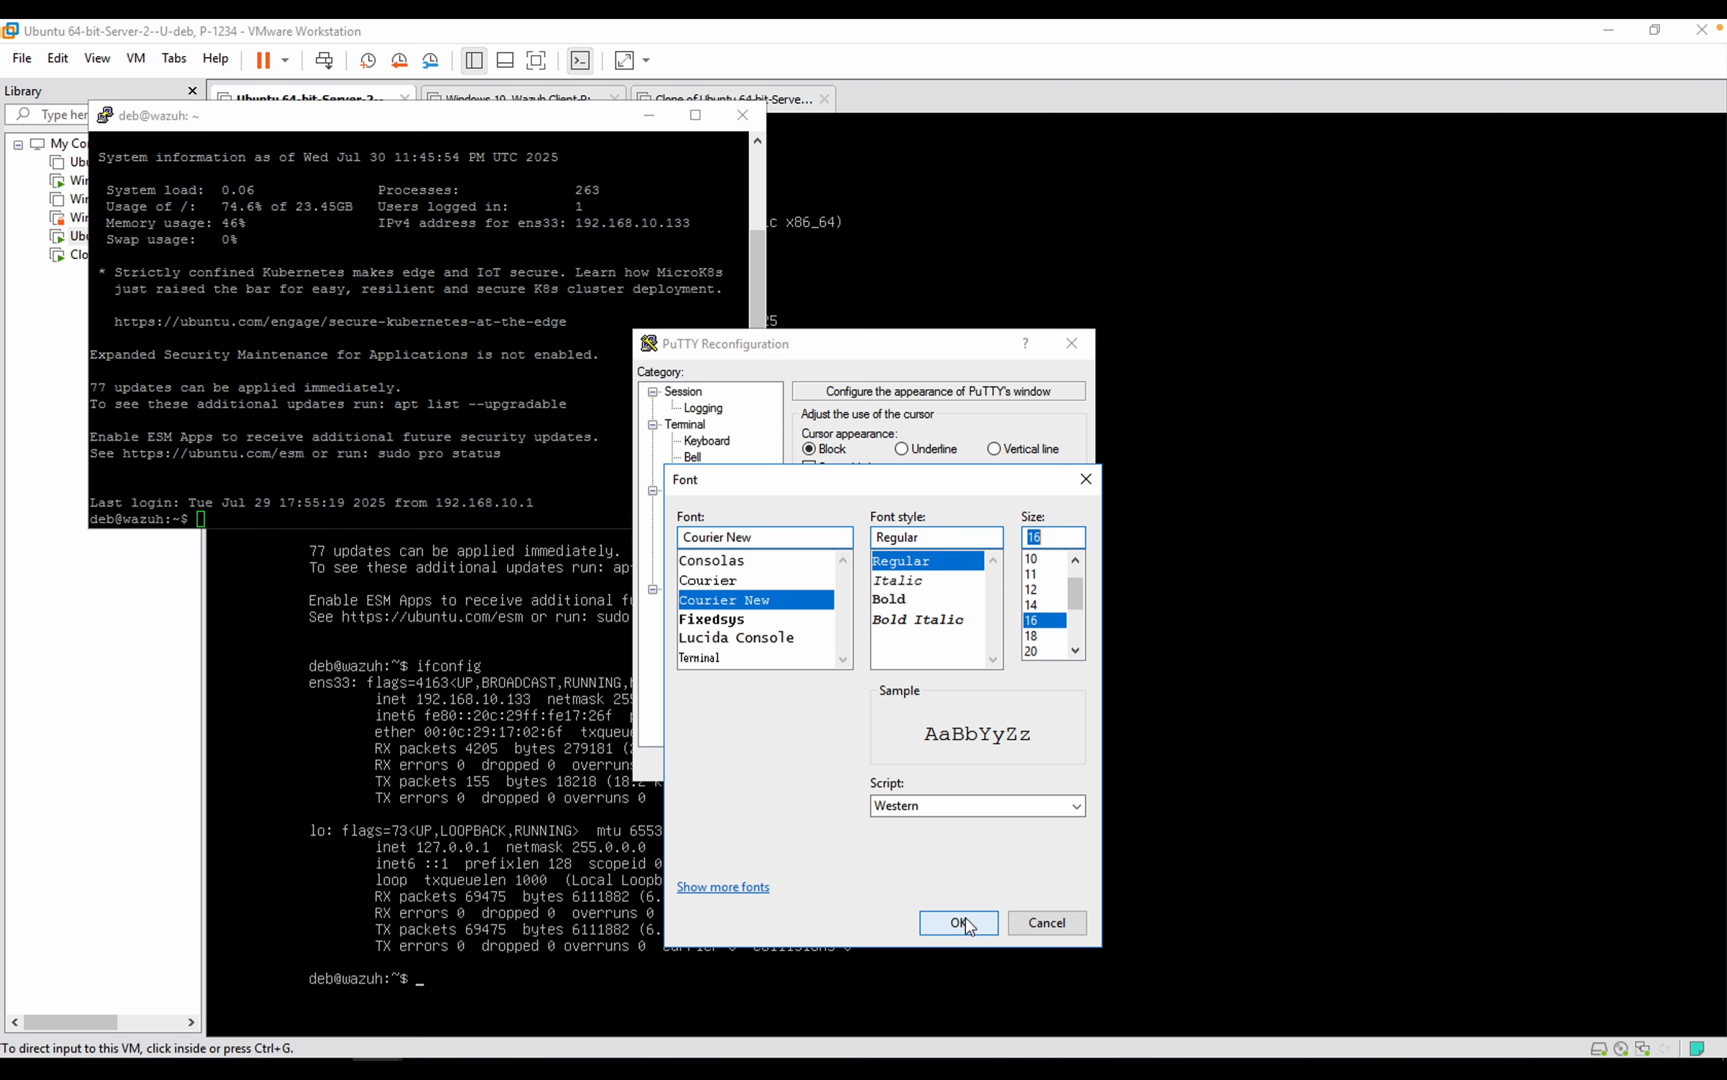
left_click(967, 920)
left_click(951, 765)
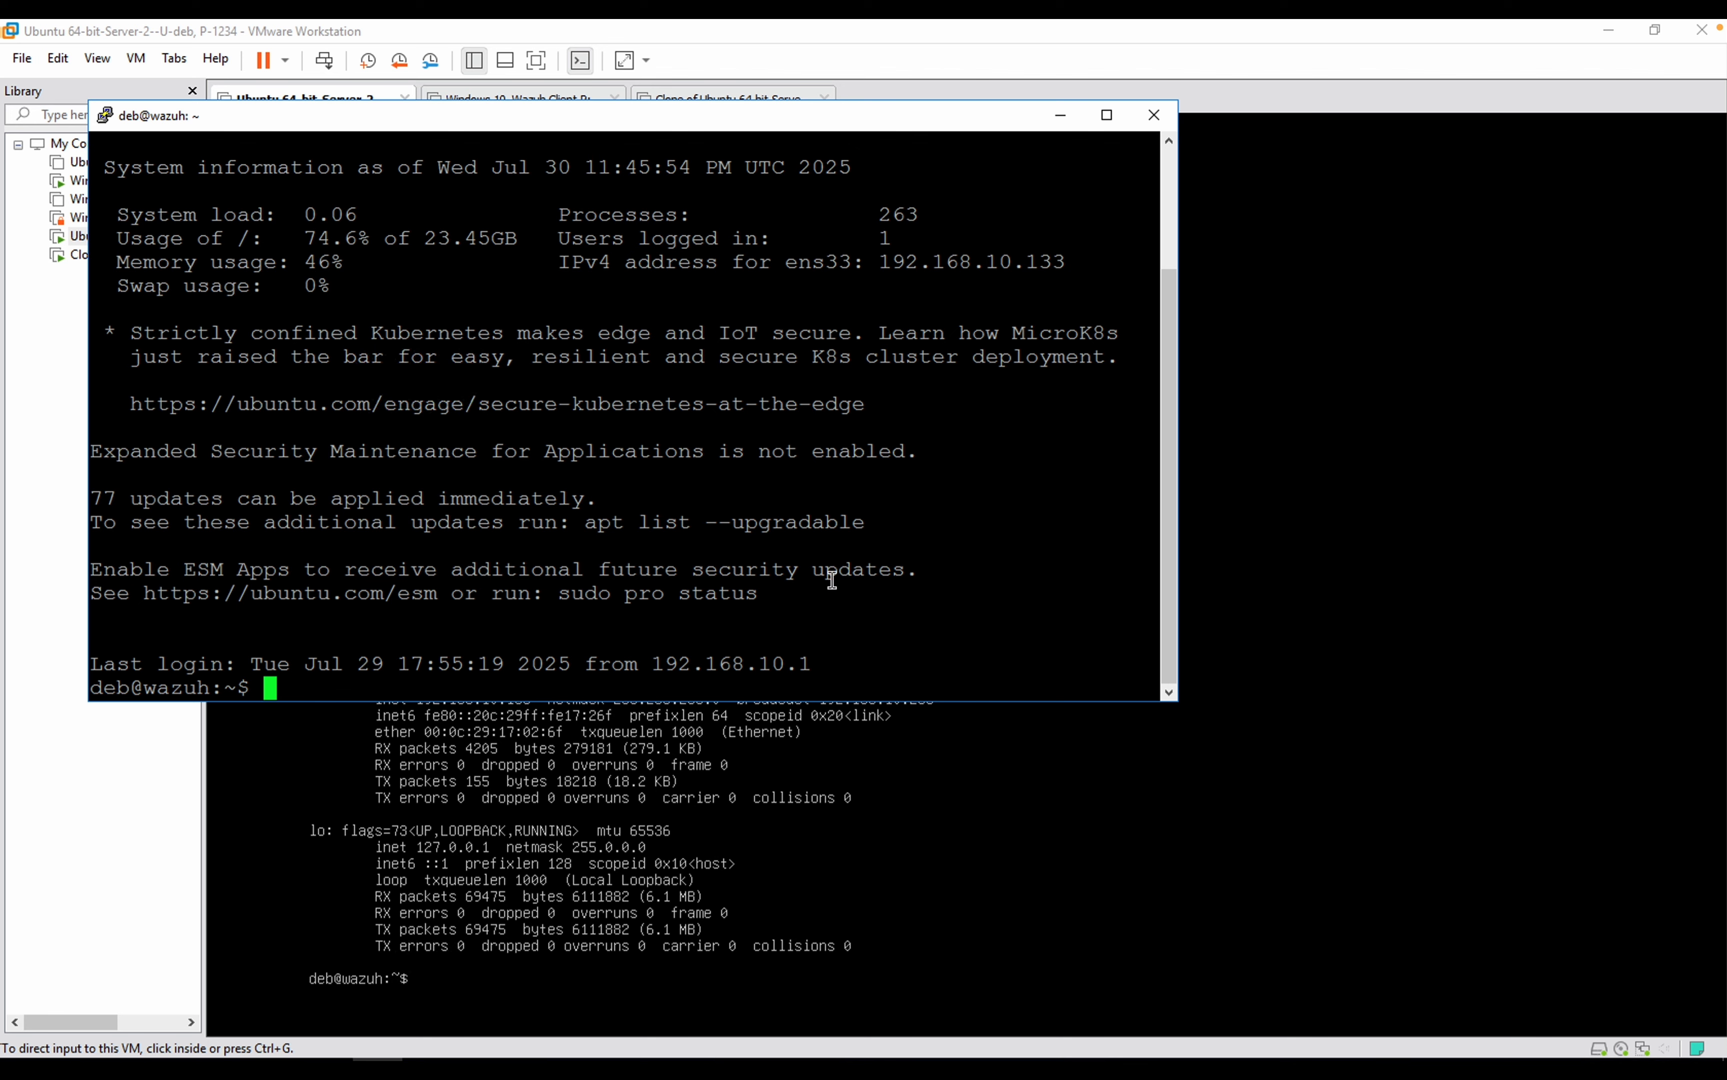
Minimise VMware Workstation, then open a root shell in the PuTTY session with sudo -s, entering the account password.
left_click(1607, 34)
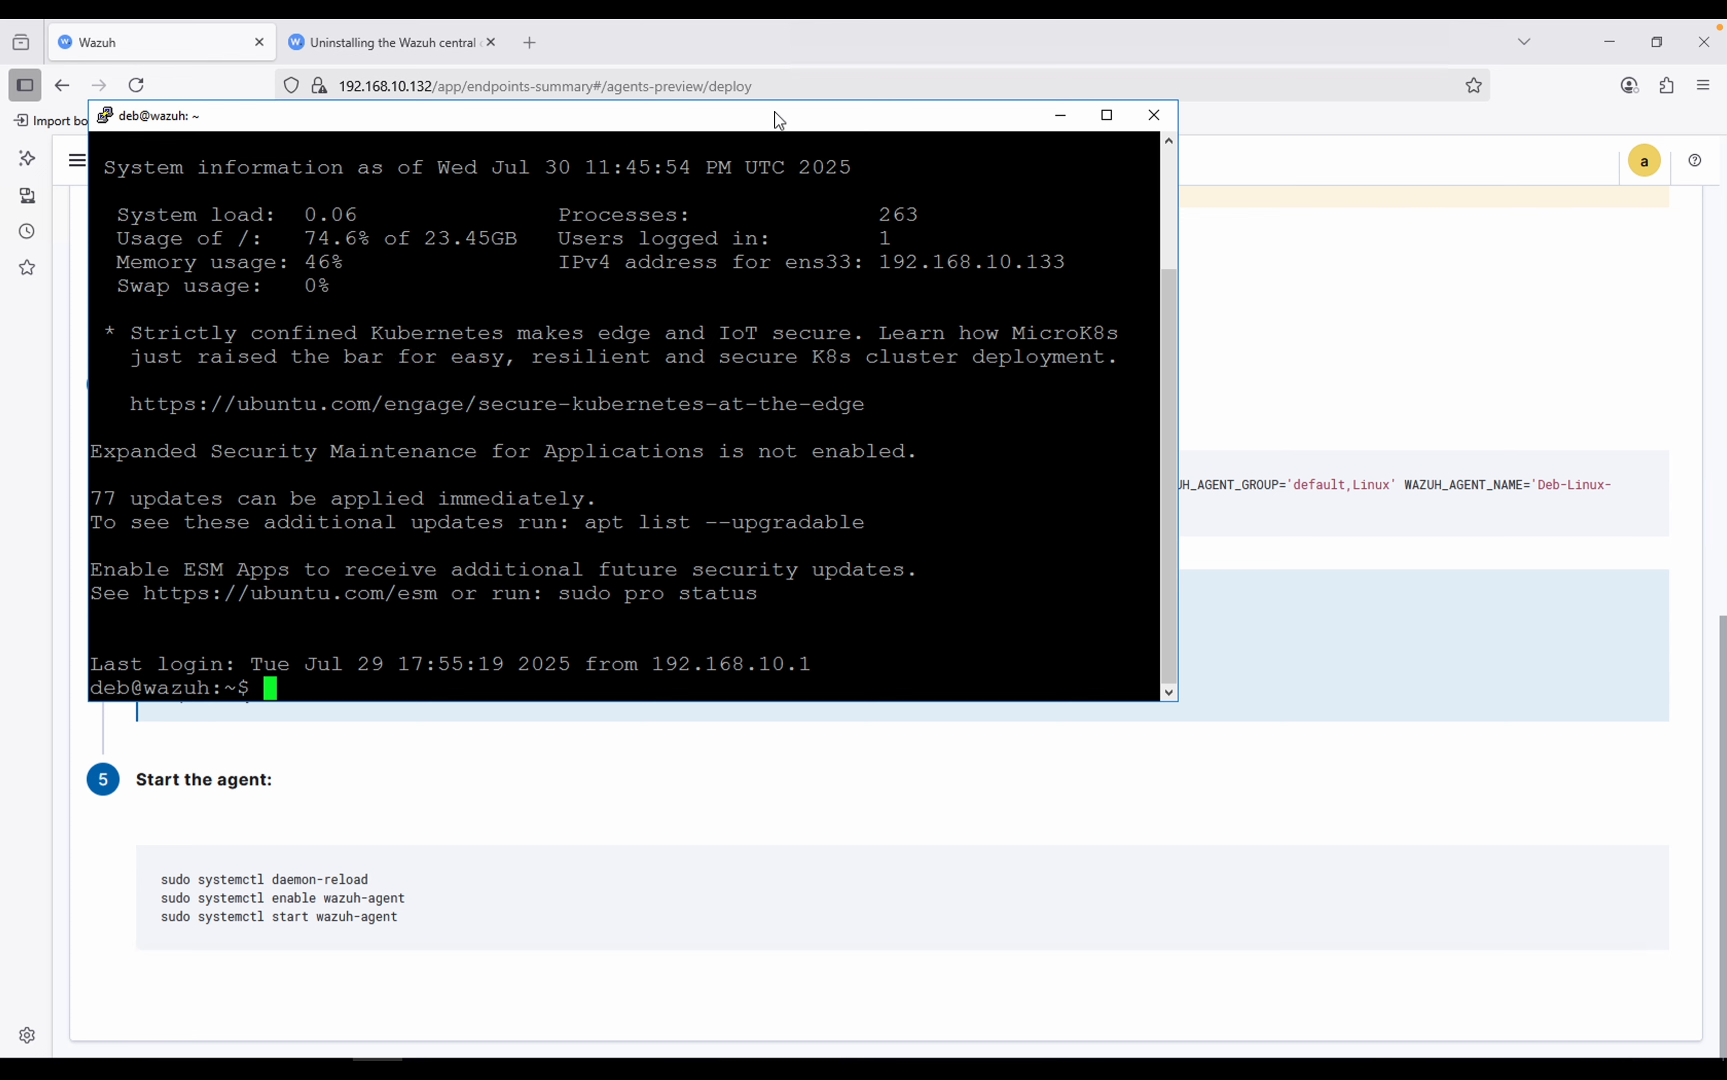
left_click_drag(824, 130, 1077, 234)
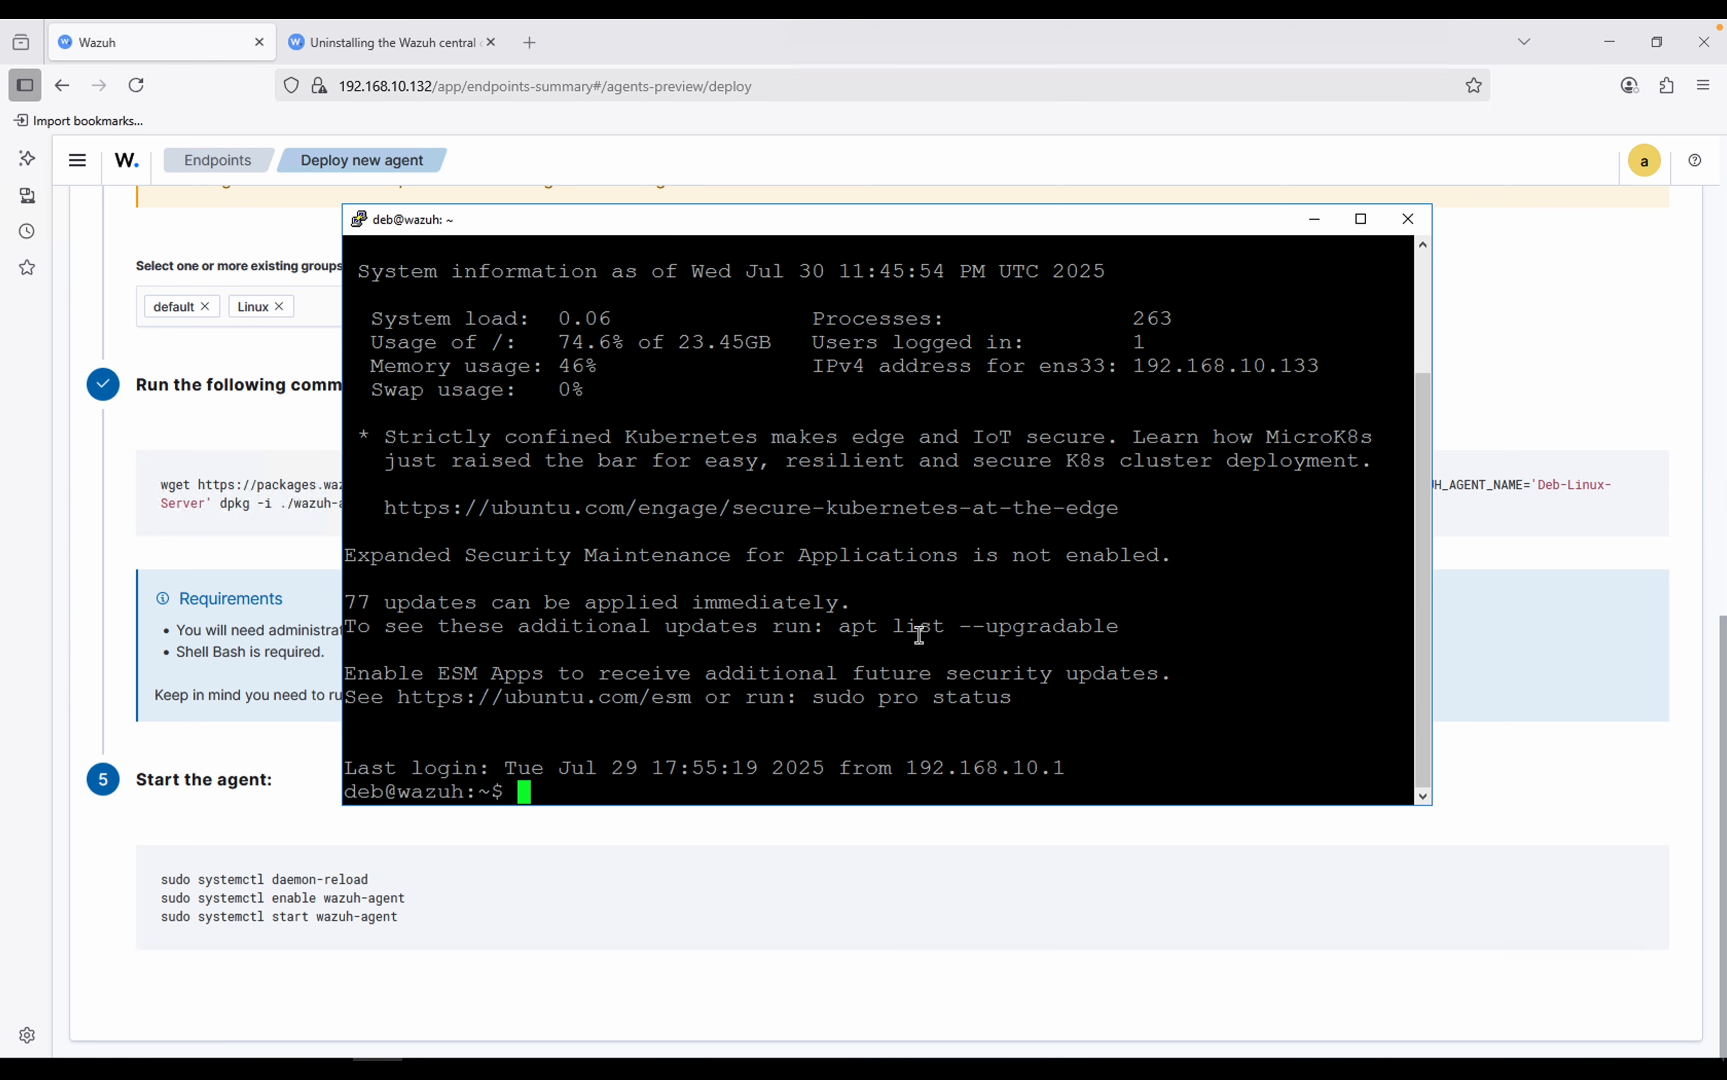
type("sudo -s")
key("Return")
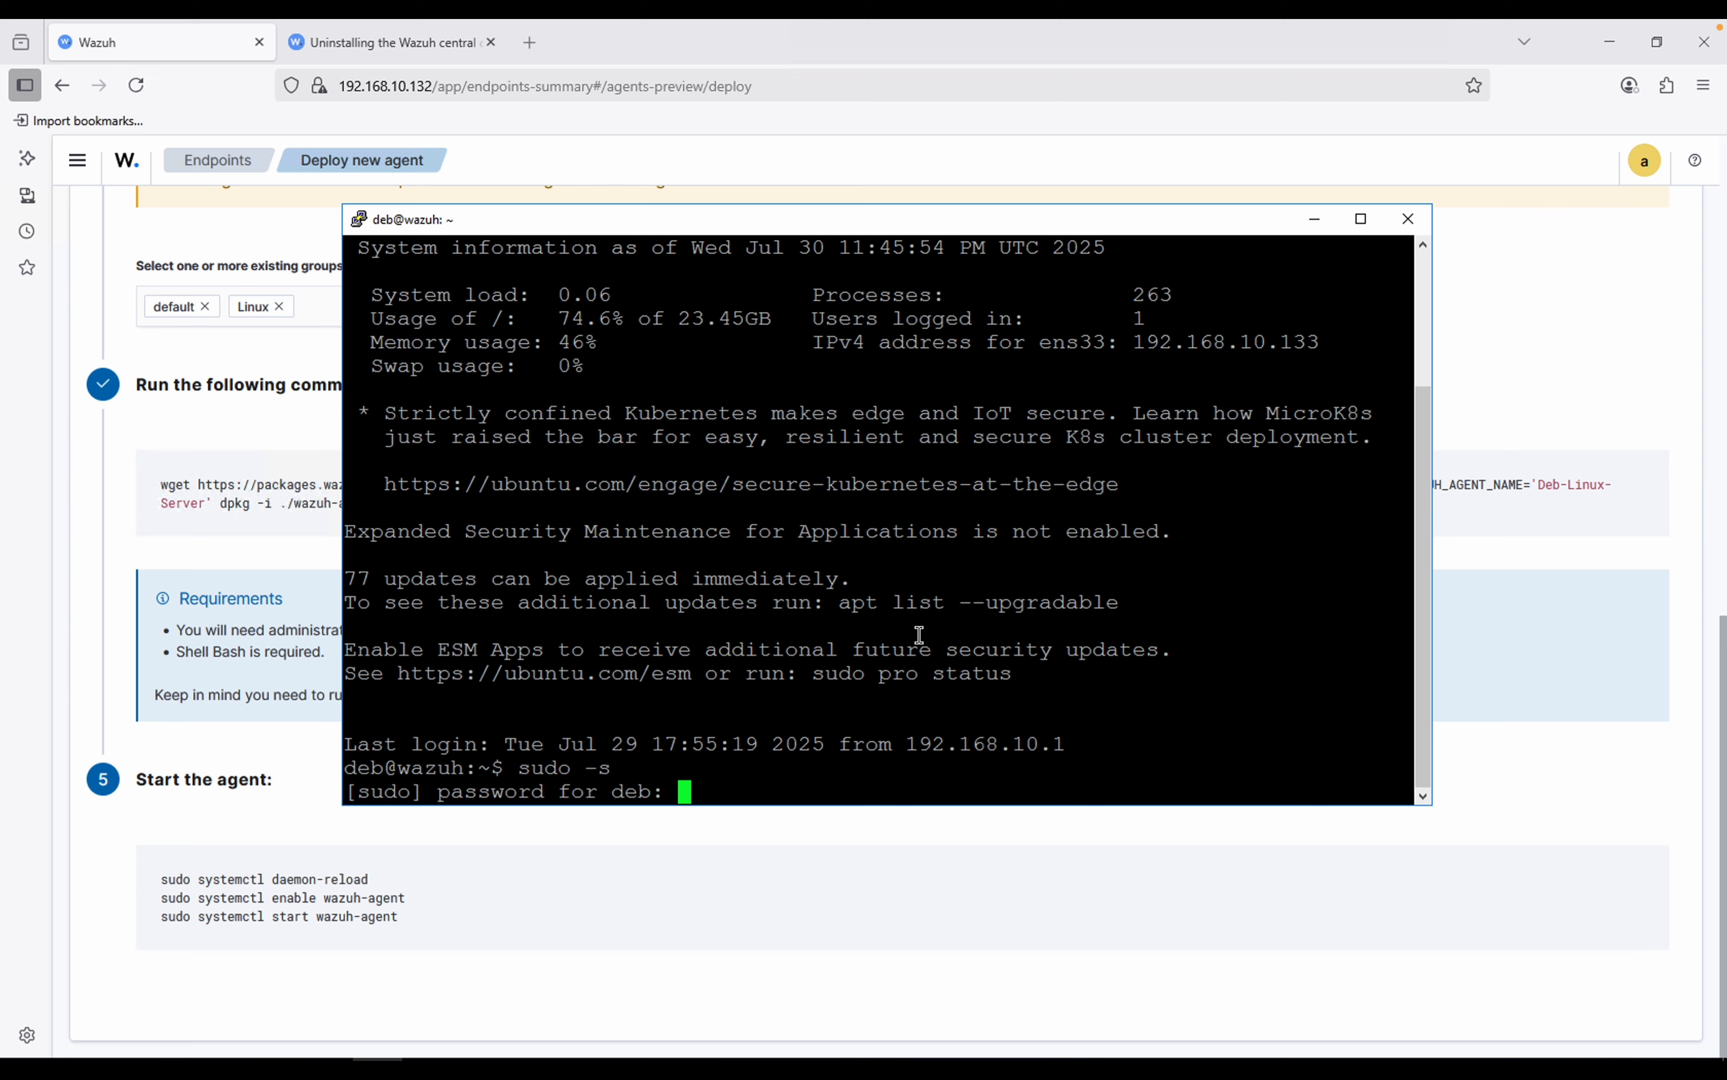
key("Return")
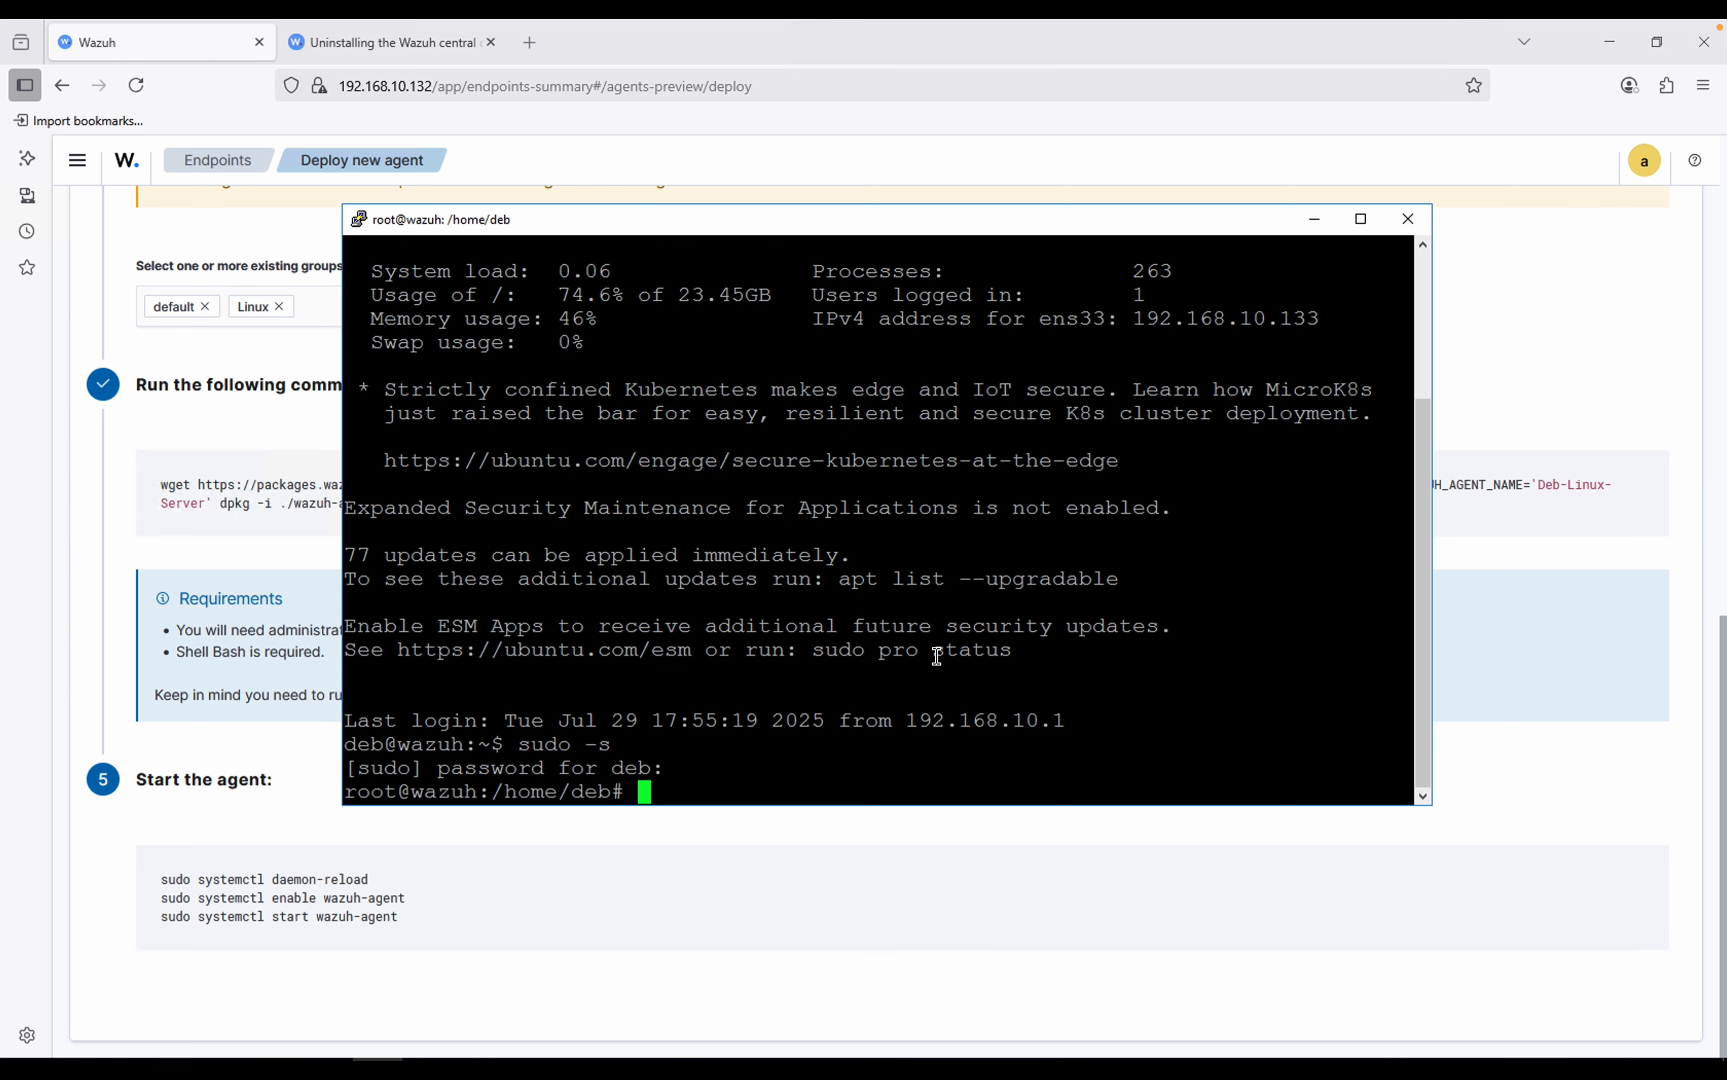
Run the copied Wazuh agent installation command in the root shell, then reload systemd with systemctl daemon-reload.
right_click(844, 542)
key("Return")
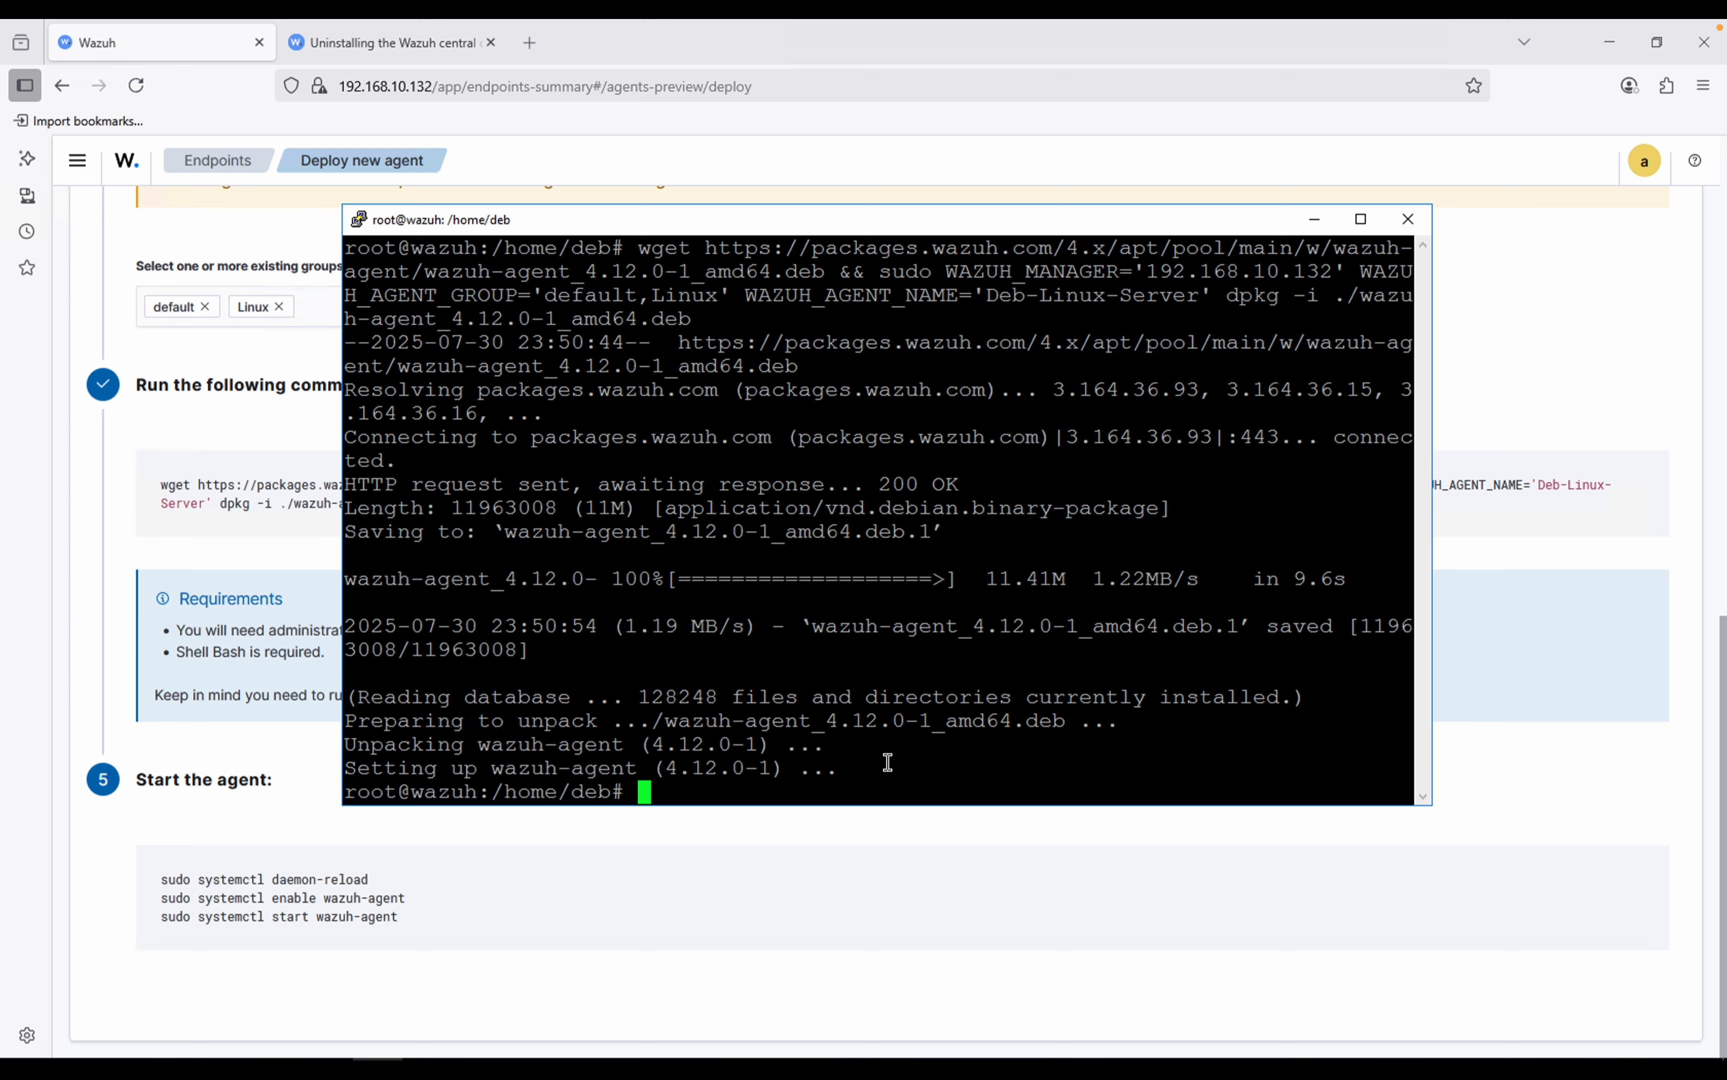
type("systemctl d")
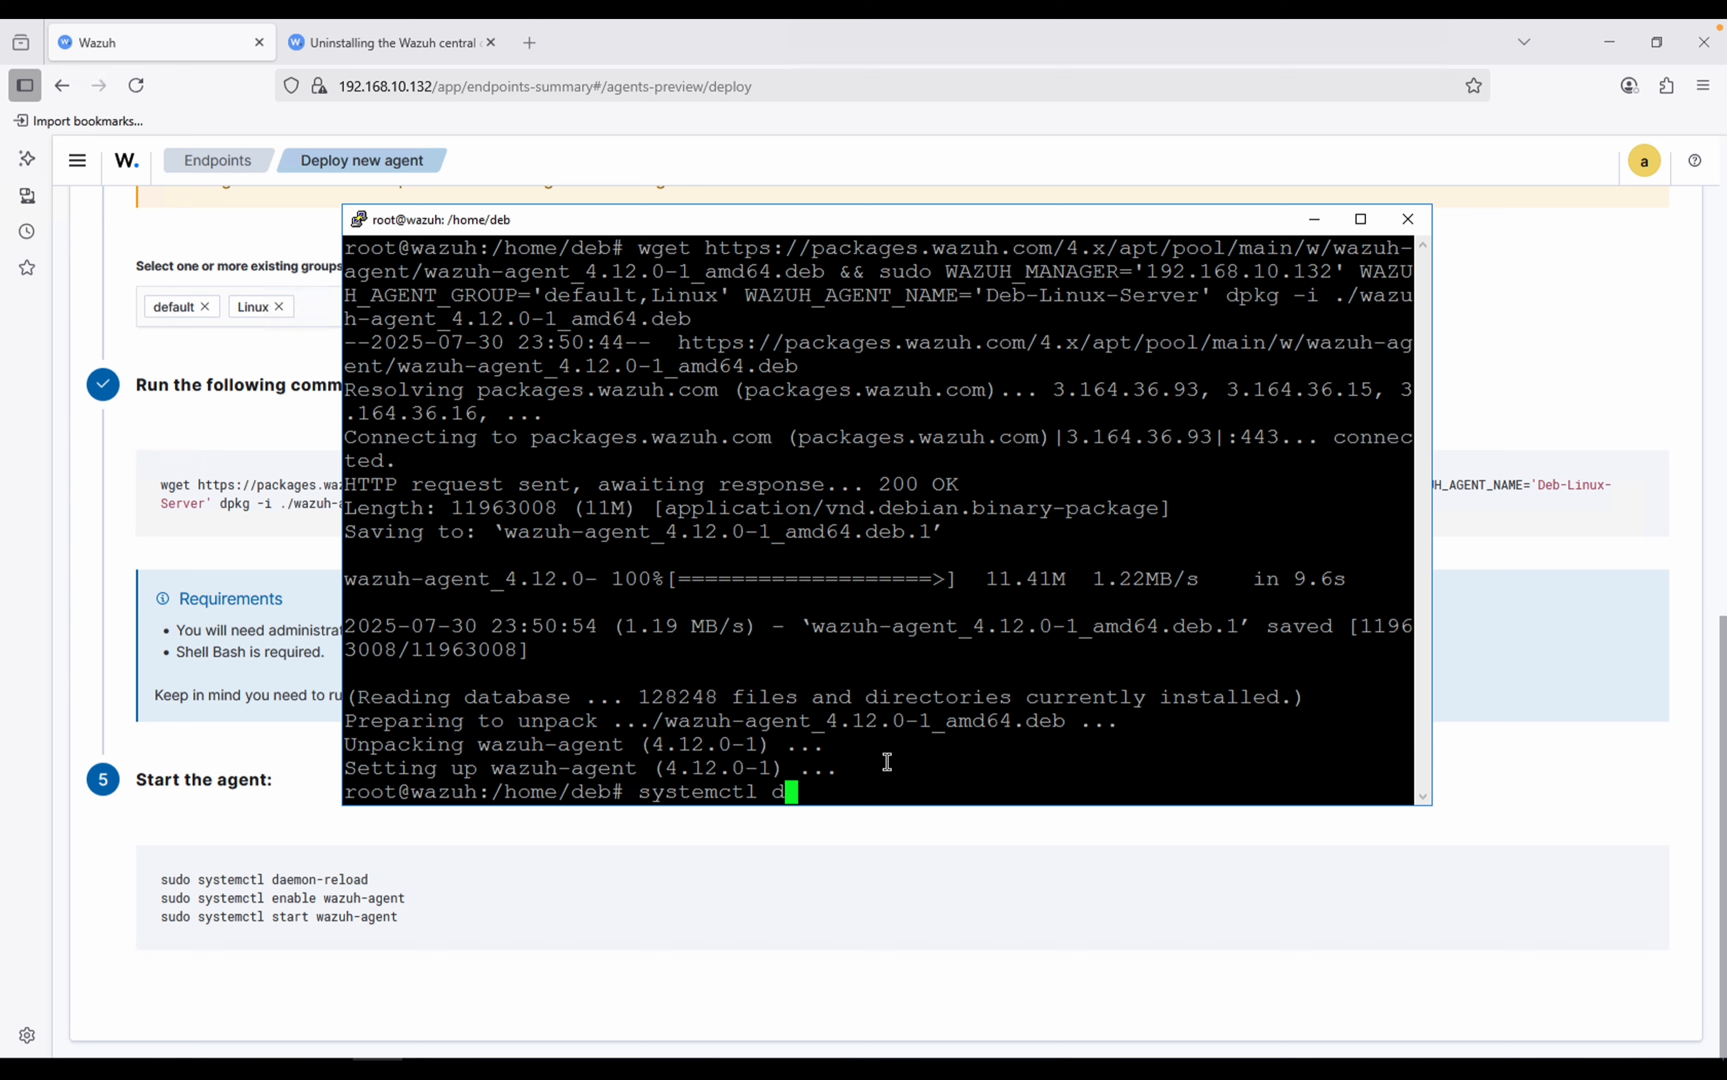
type("aemon-reload")
key("Return")
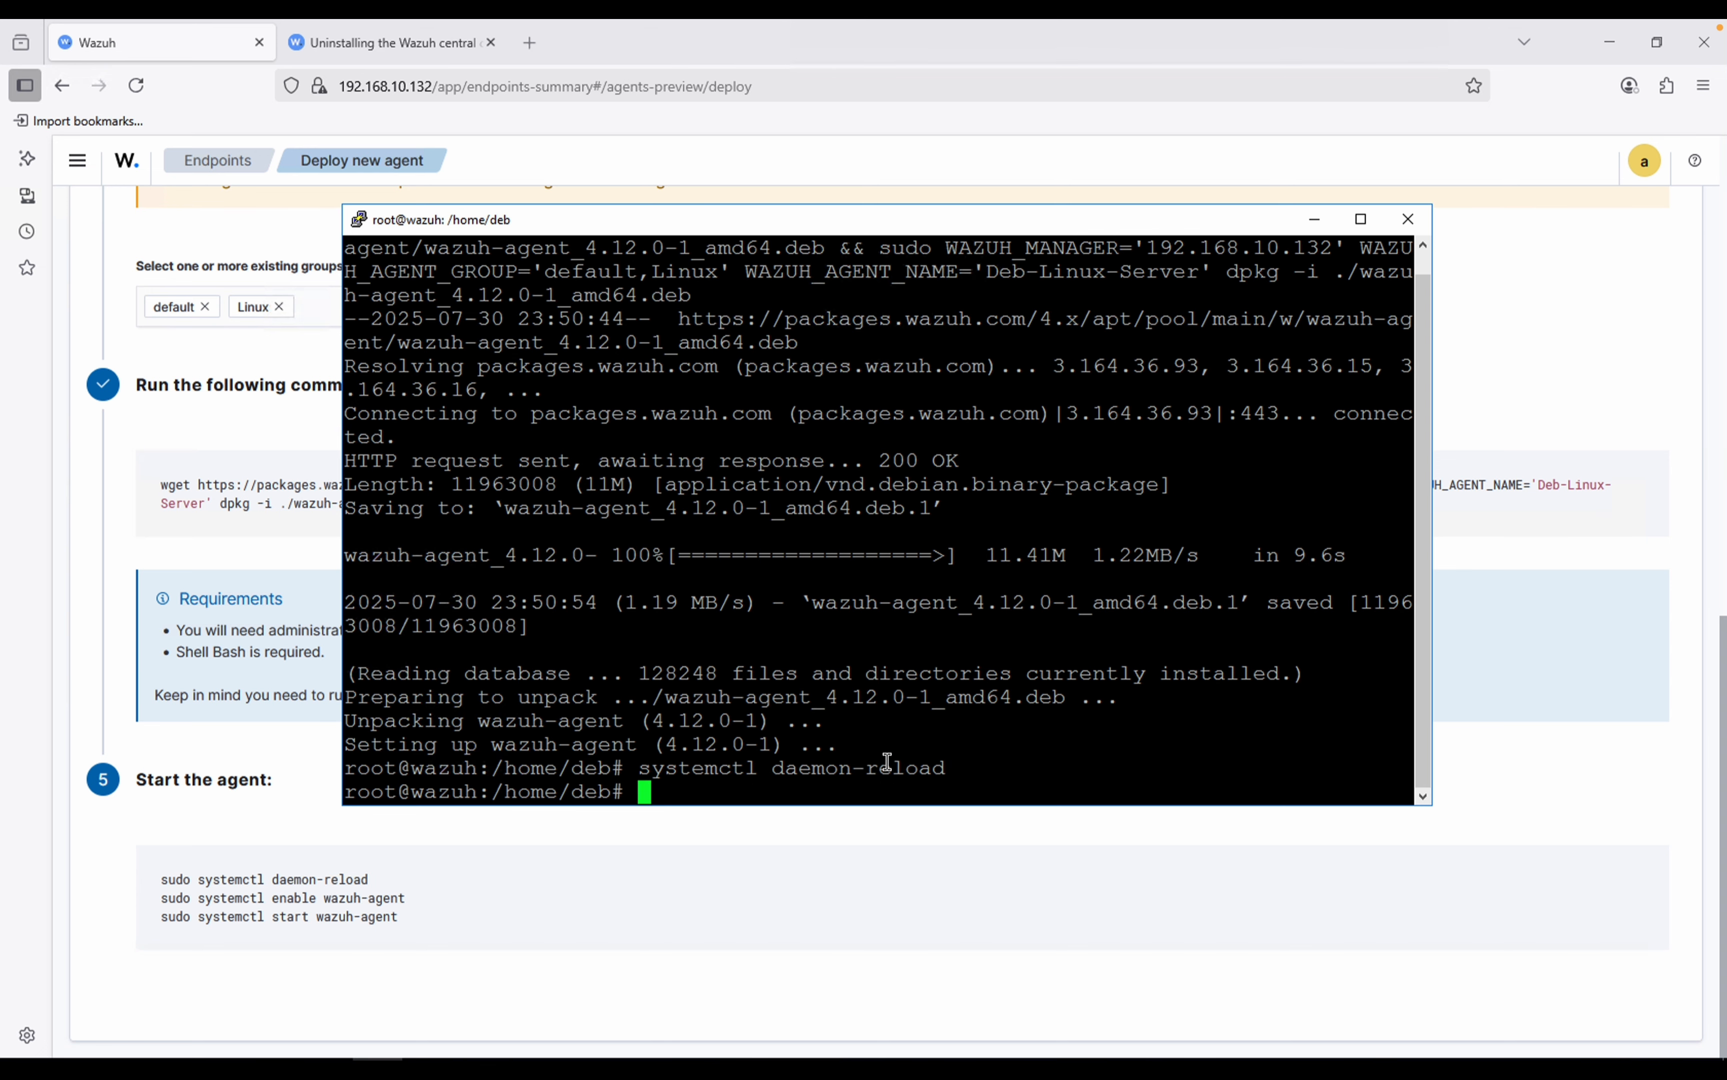
Enable the Wazuh agent service at boot with systemctl enable wazuh-agent.
type("systemctl wazuh-")
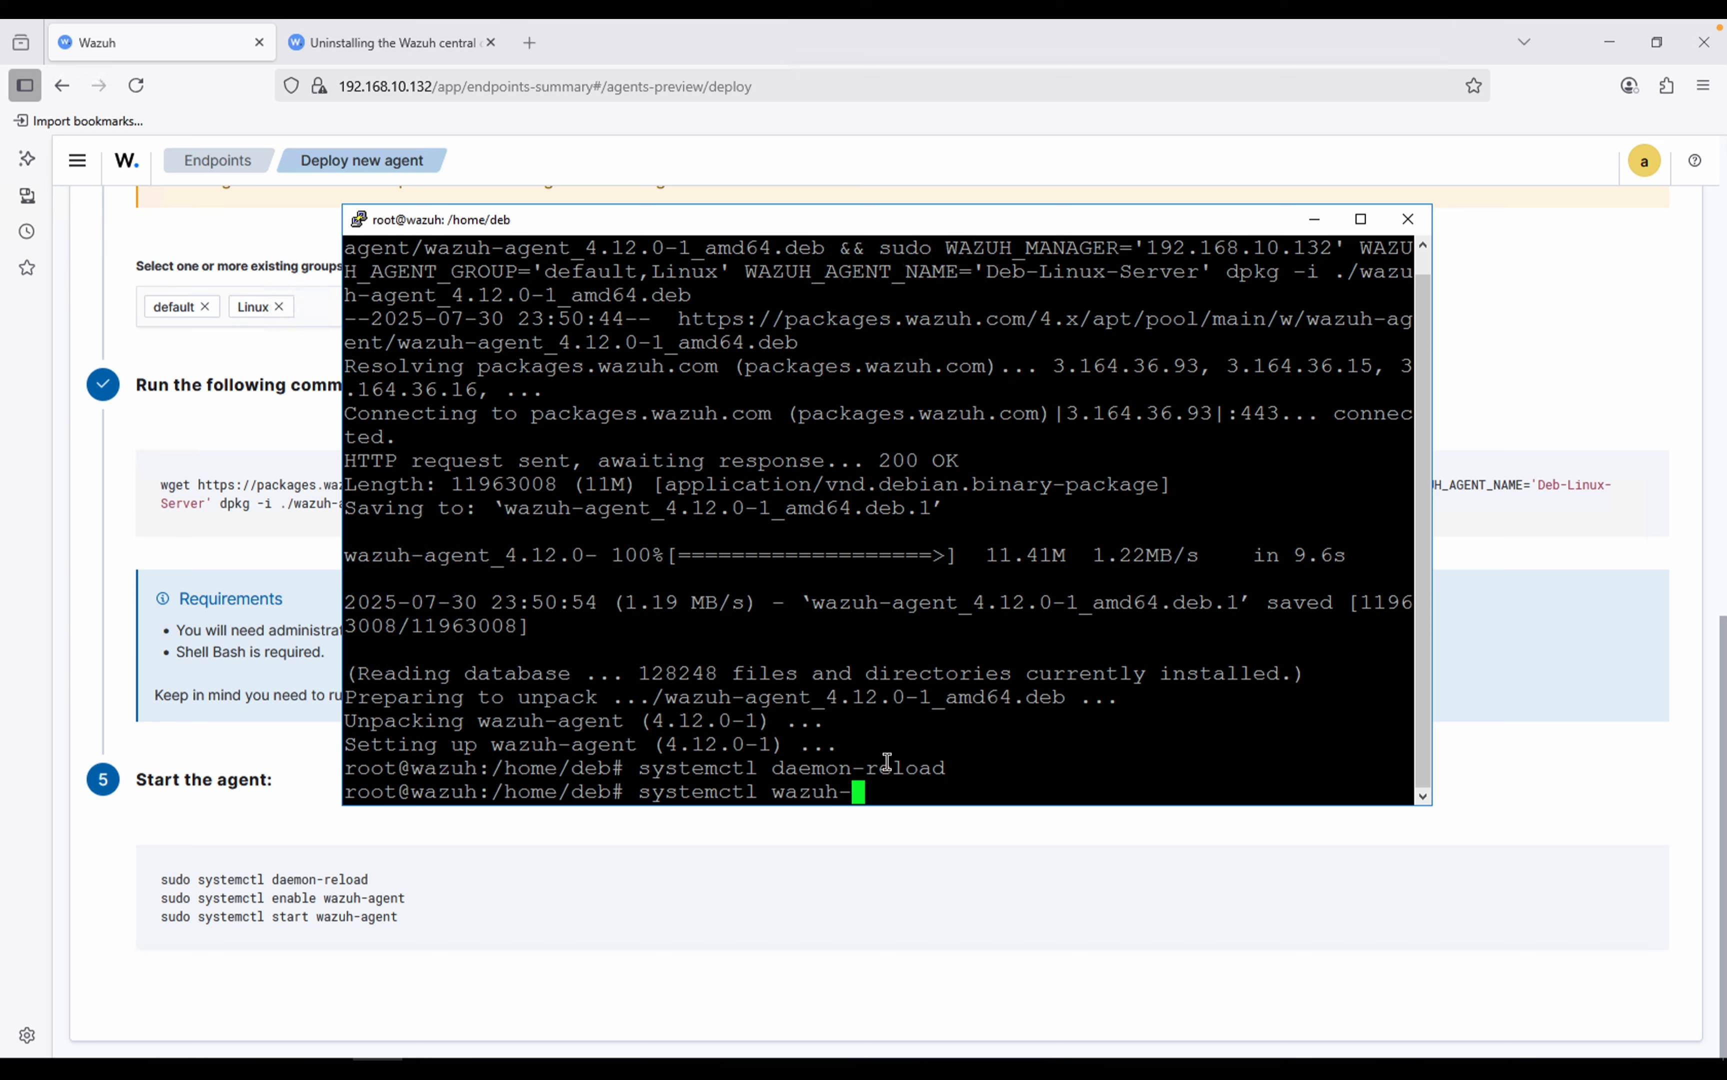
key("Left")
key("Left")
key("Left")
key("Left")
key("Left")
key("Left")
type("enable")
key("Right")
key("Right")
key("Right")
key("Right")
key("Right")
key("Right")
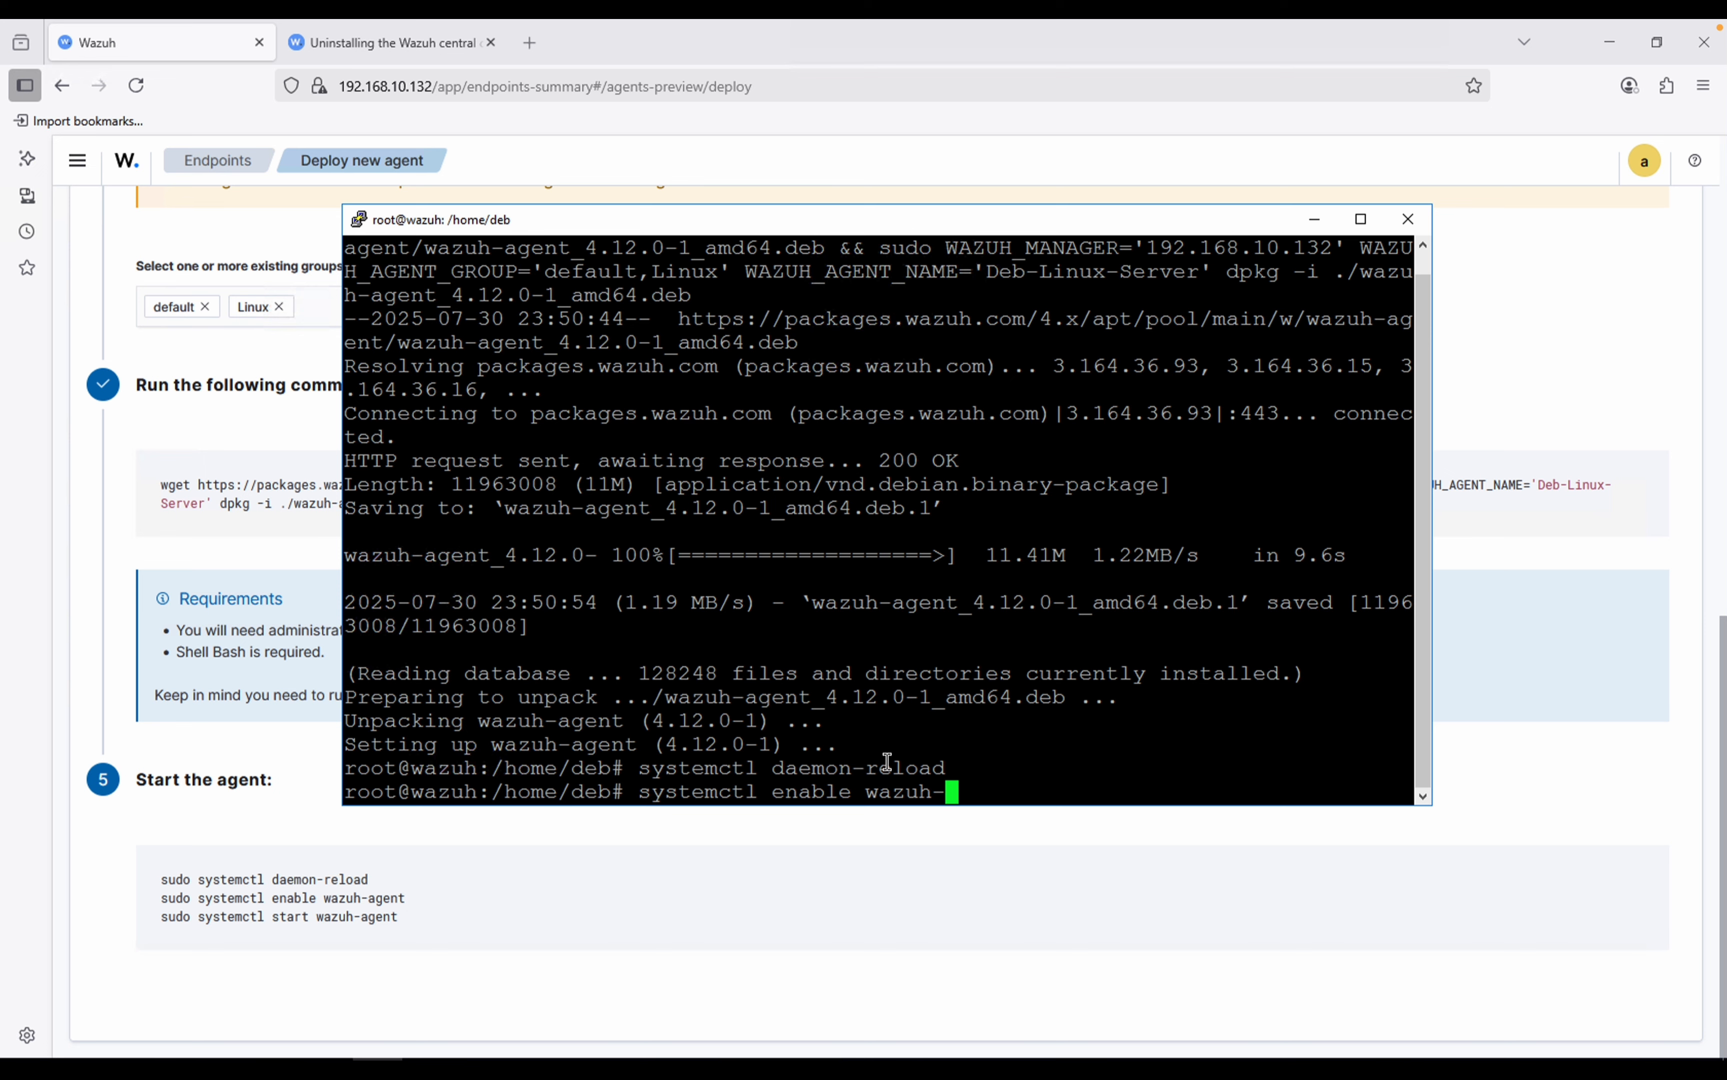
key("Tab")
key("Tab")
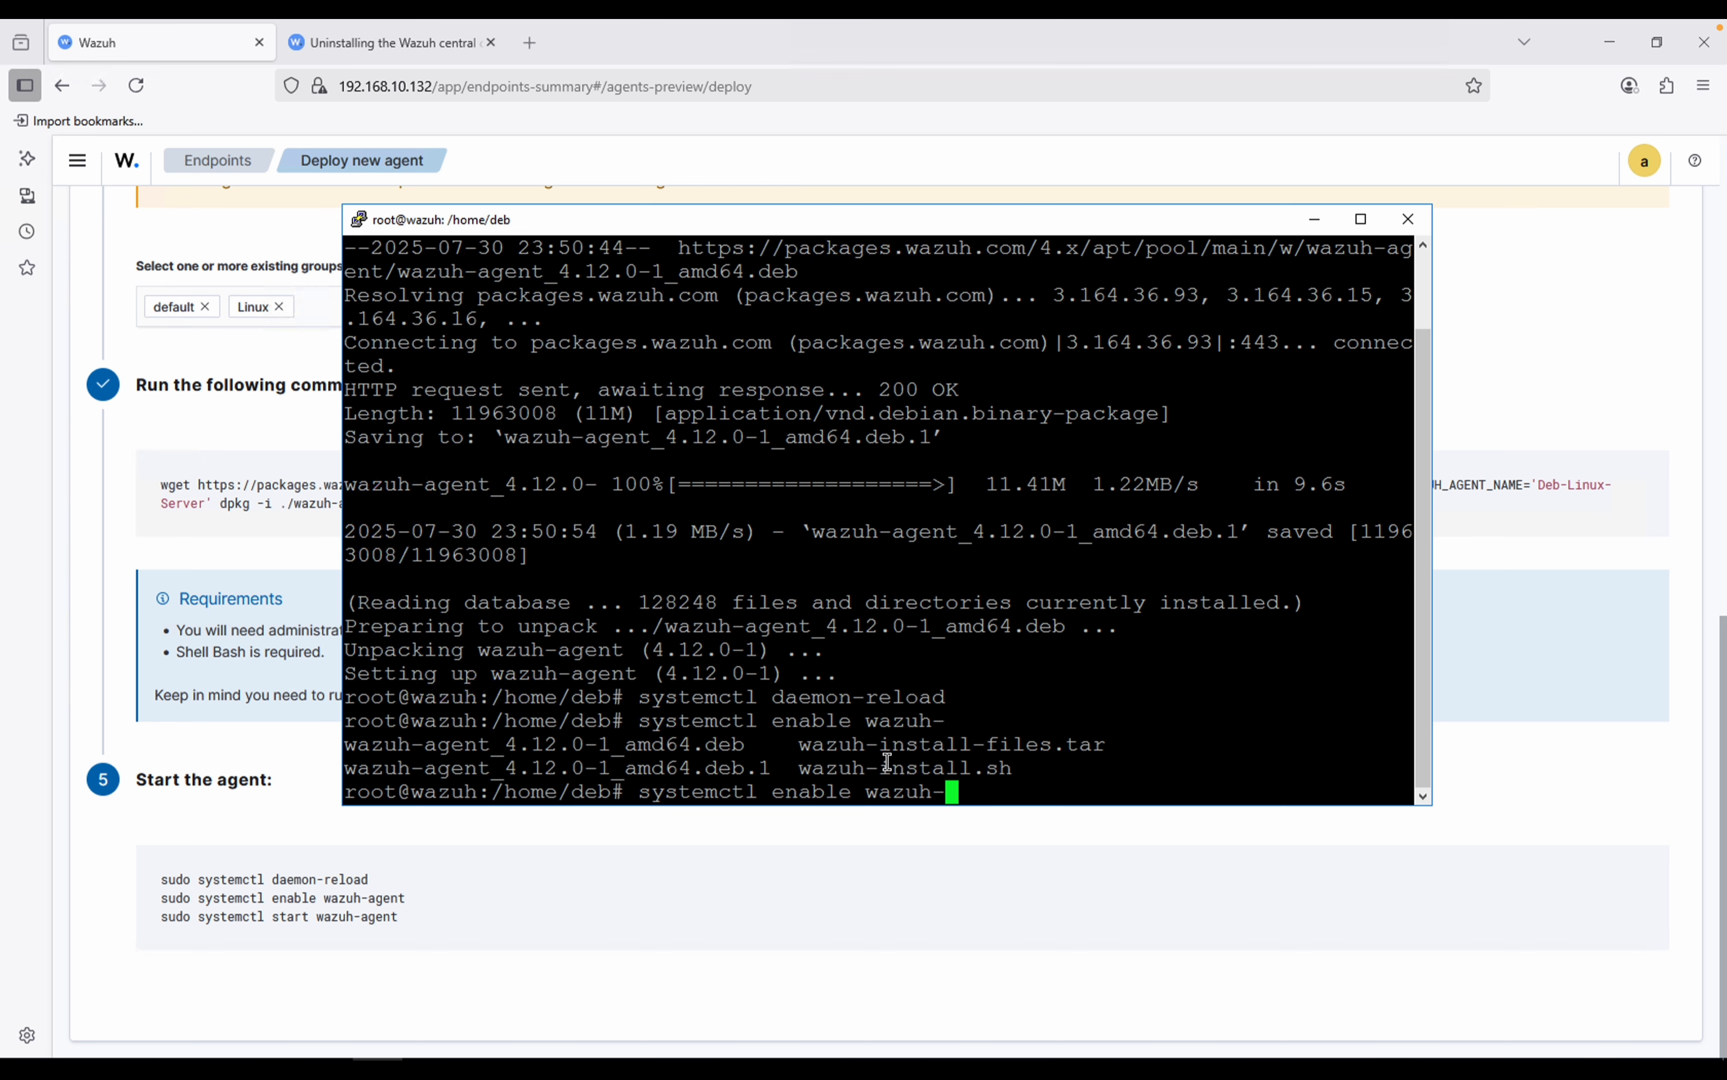
type("agent")
key("Return")
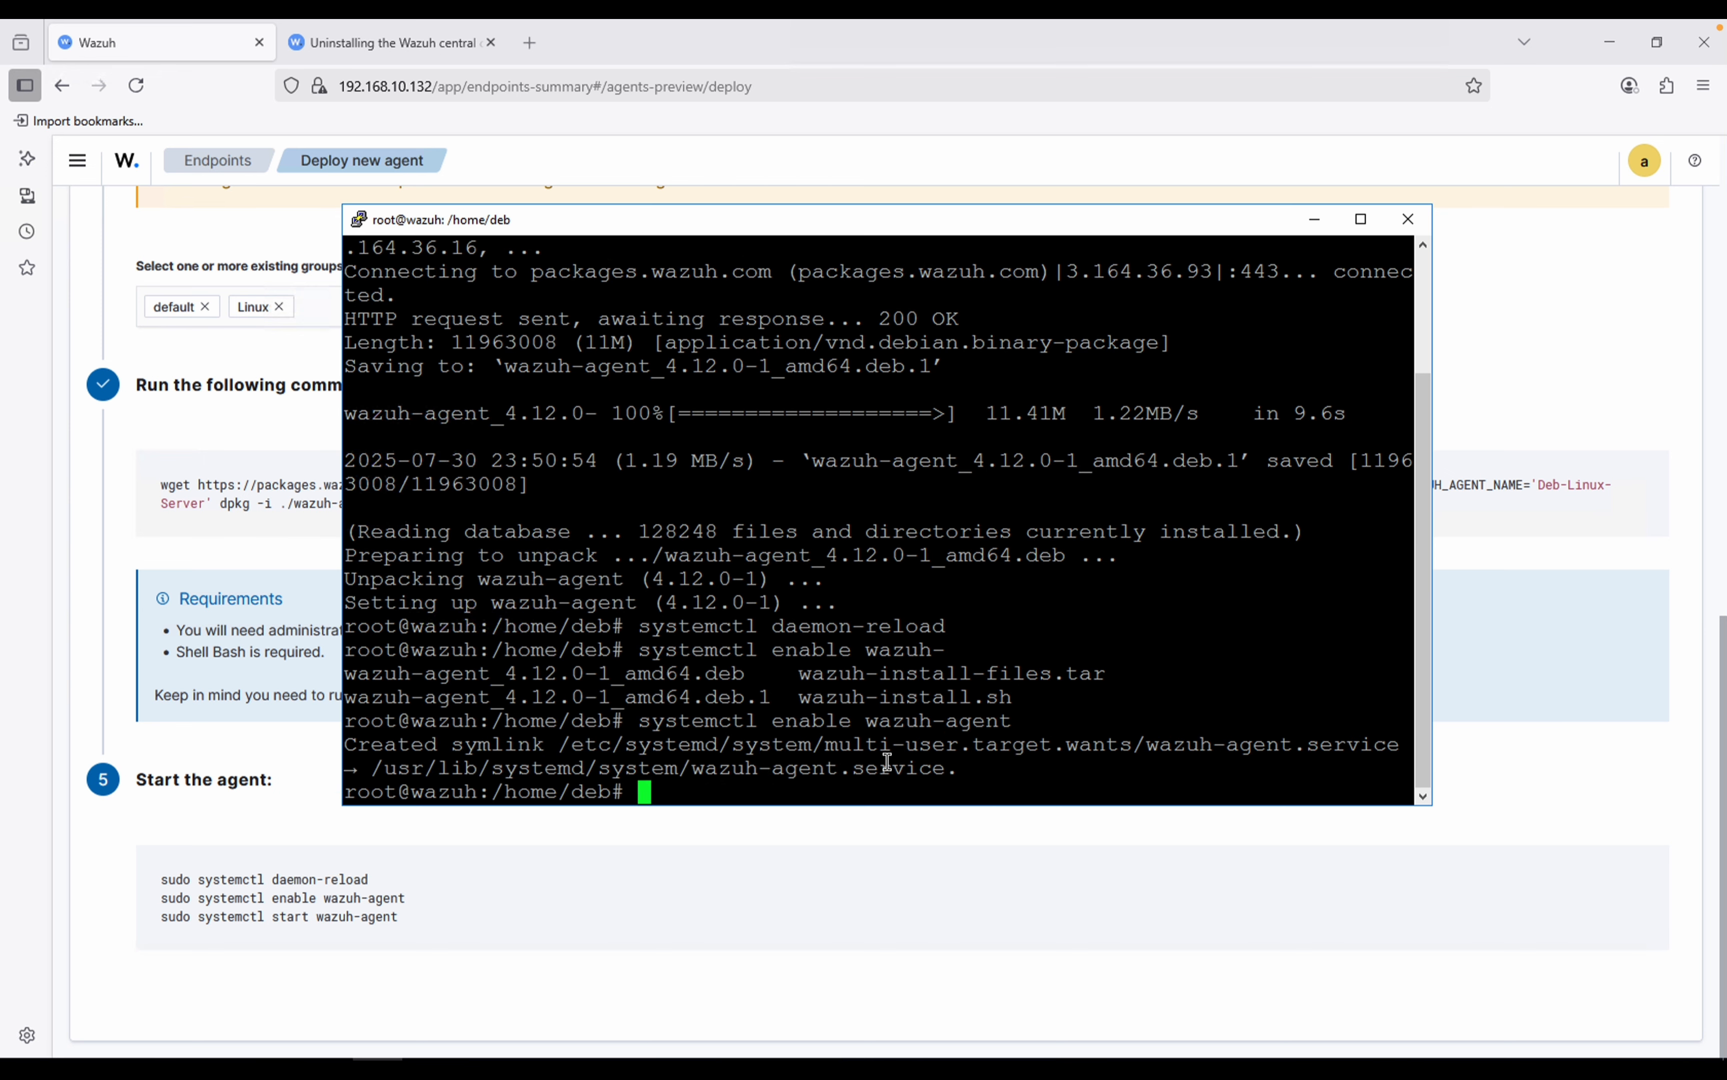
Start the Wazuh agent service with systemctl start wazuh-agent.
type("systemctl start")
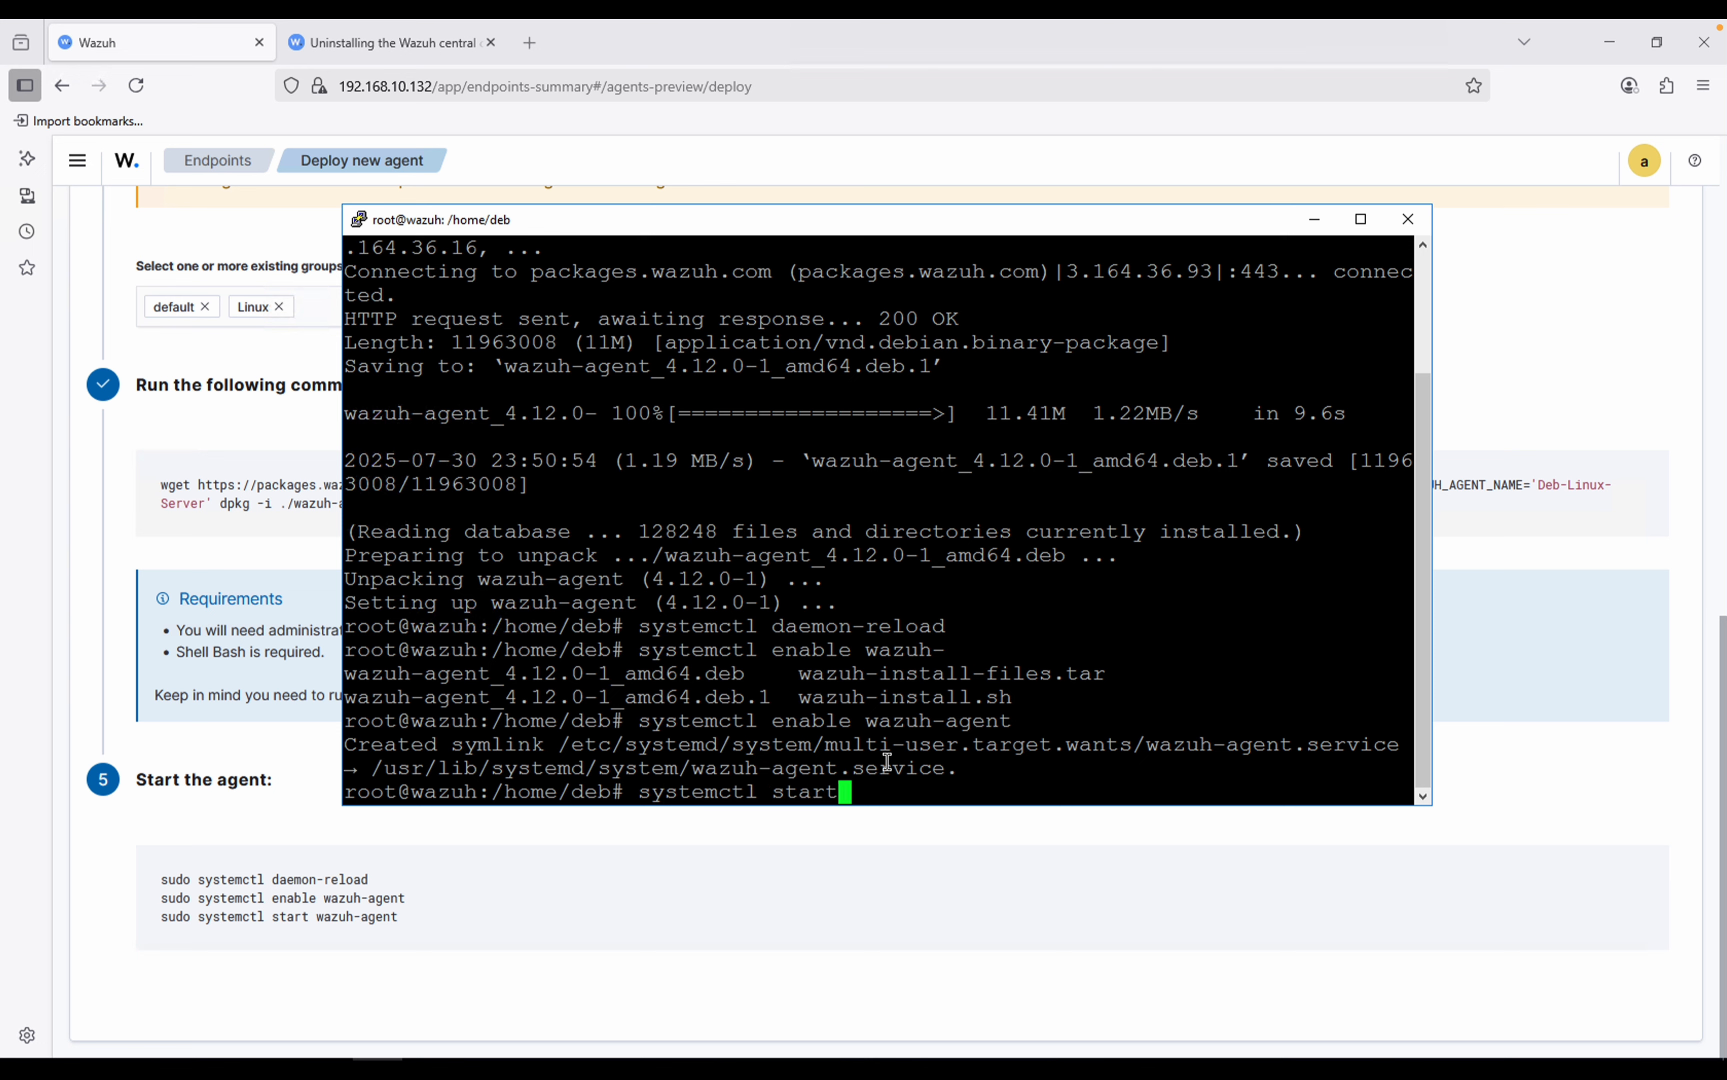
type(" wazuh-agent")
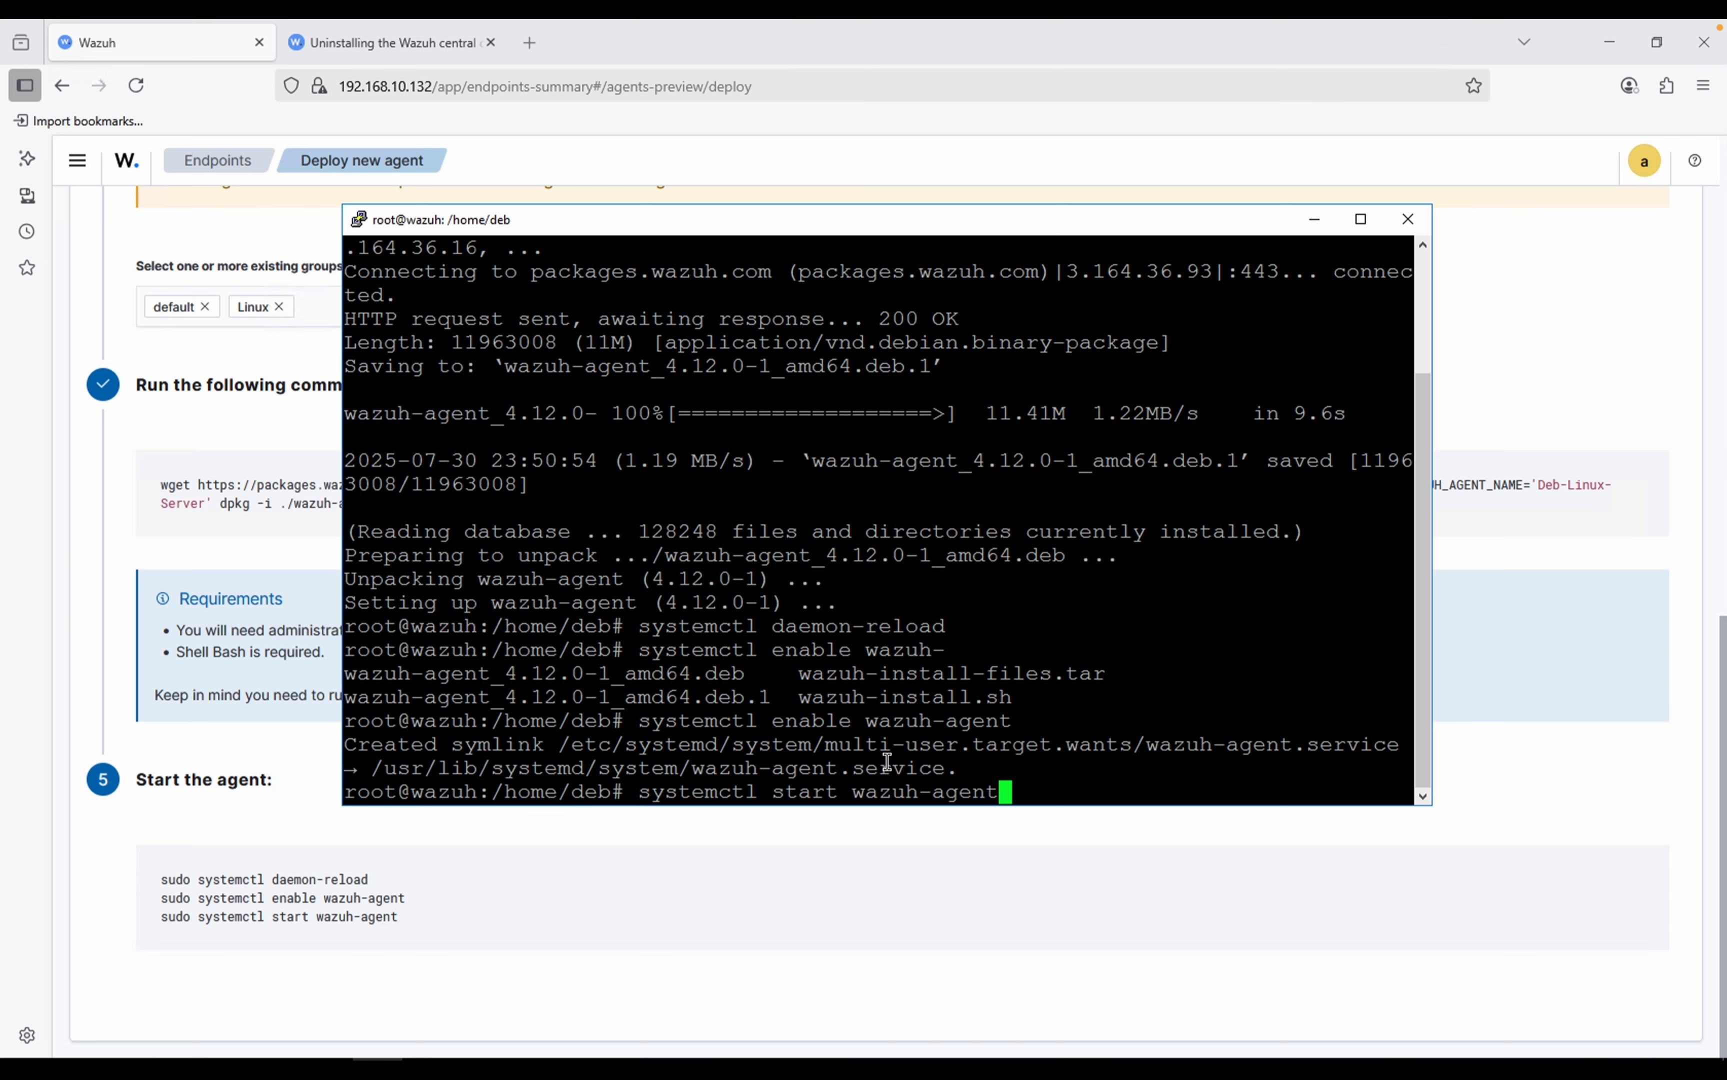
key("Return")
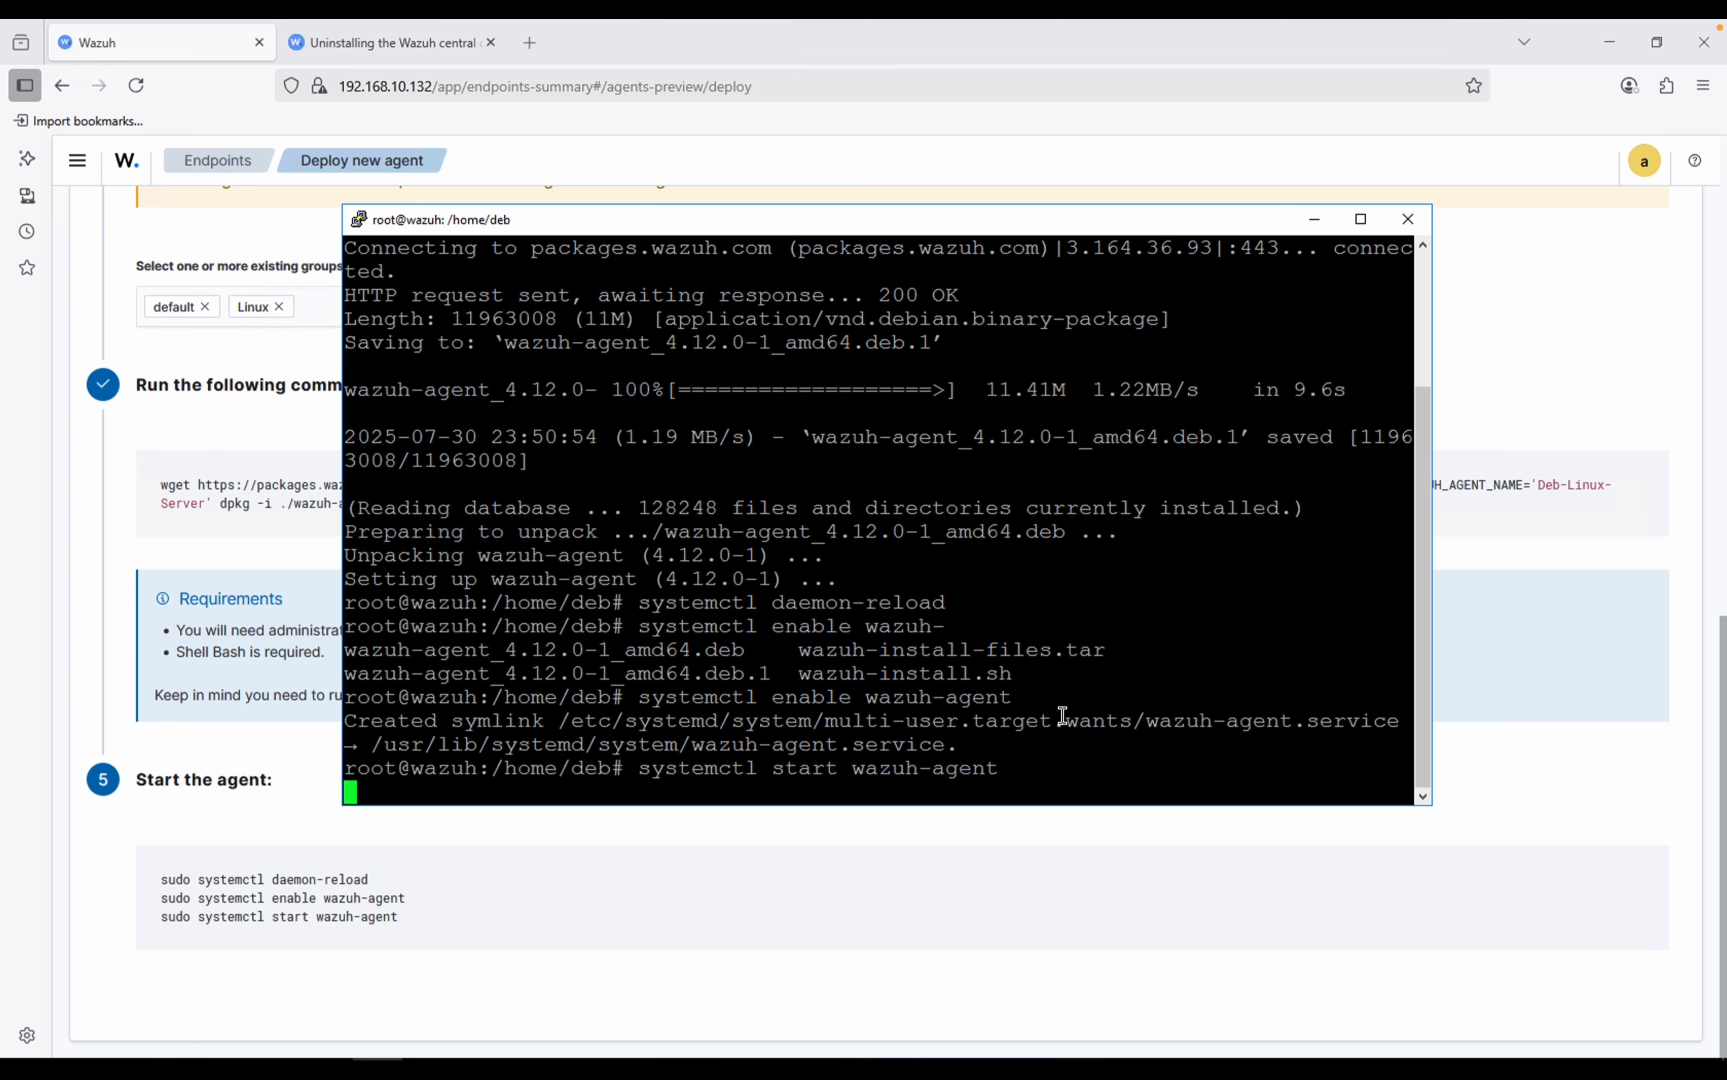
Switch to the Wazuh dashboard, open the agents summary and check the Deb-Linux-Server entry and its available actions.
left_click(972, 931)
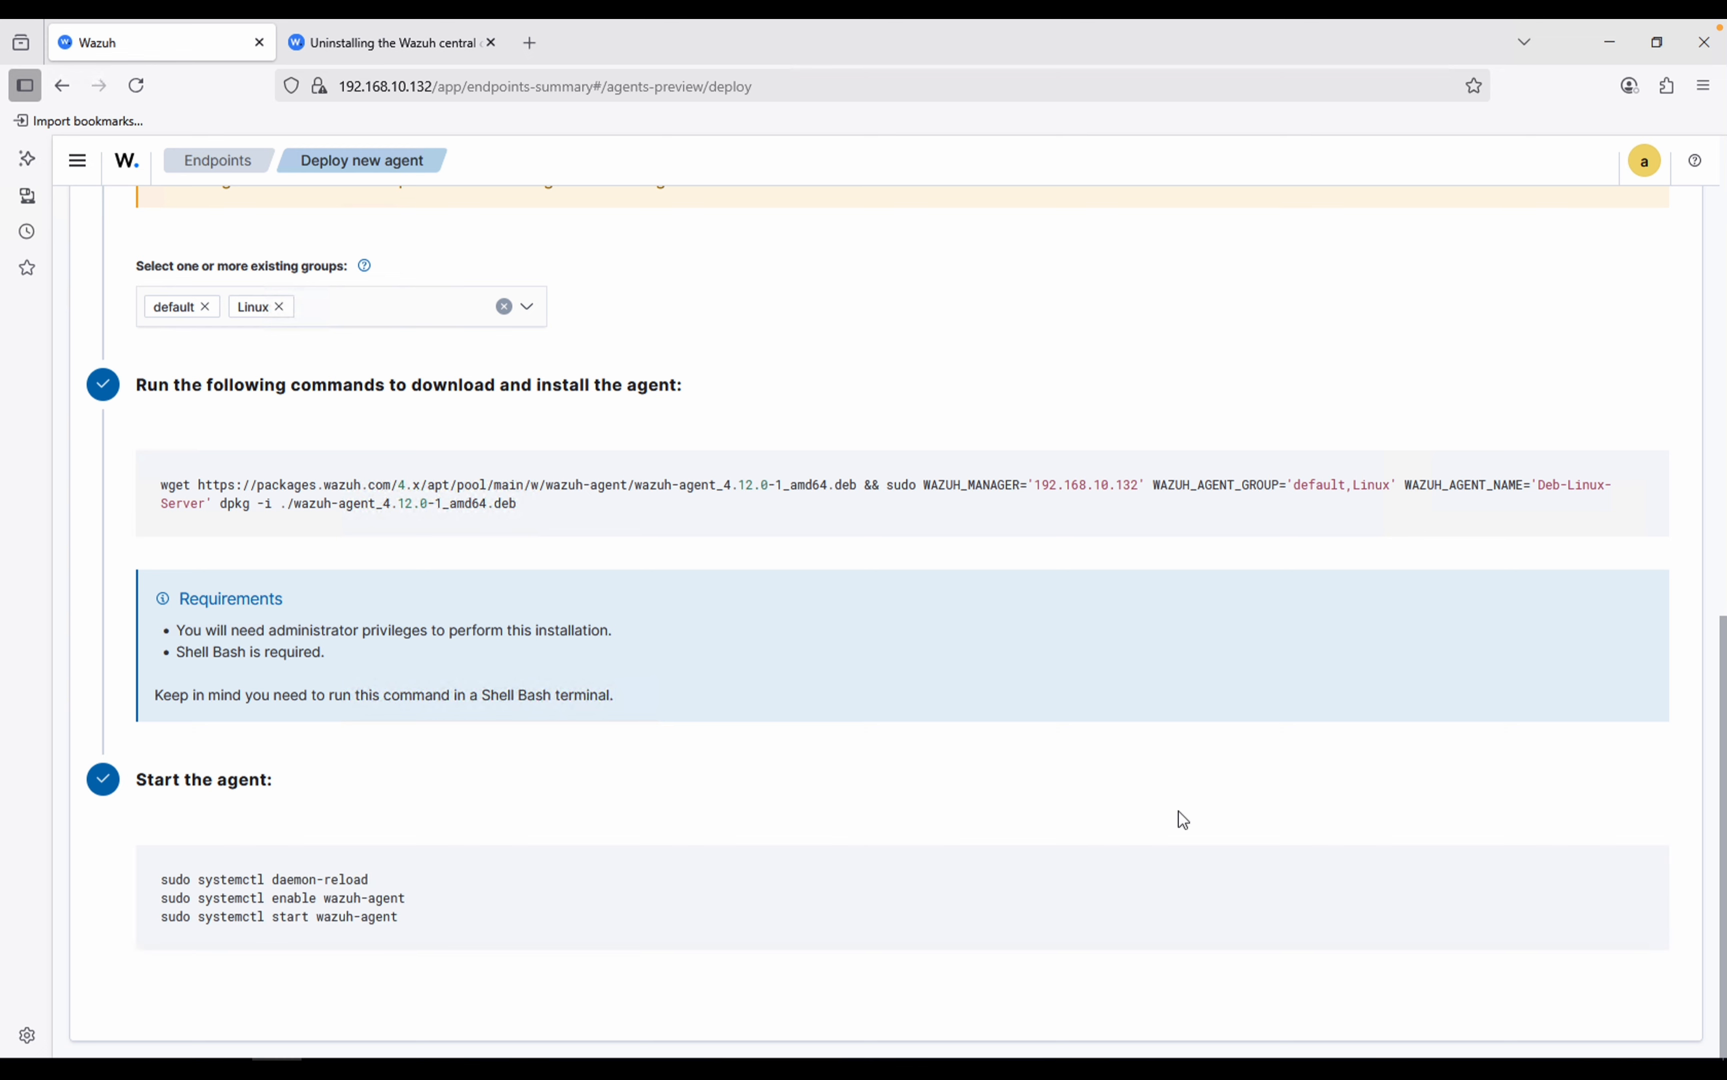
scroll(674, 426, "up", 10)
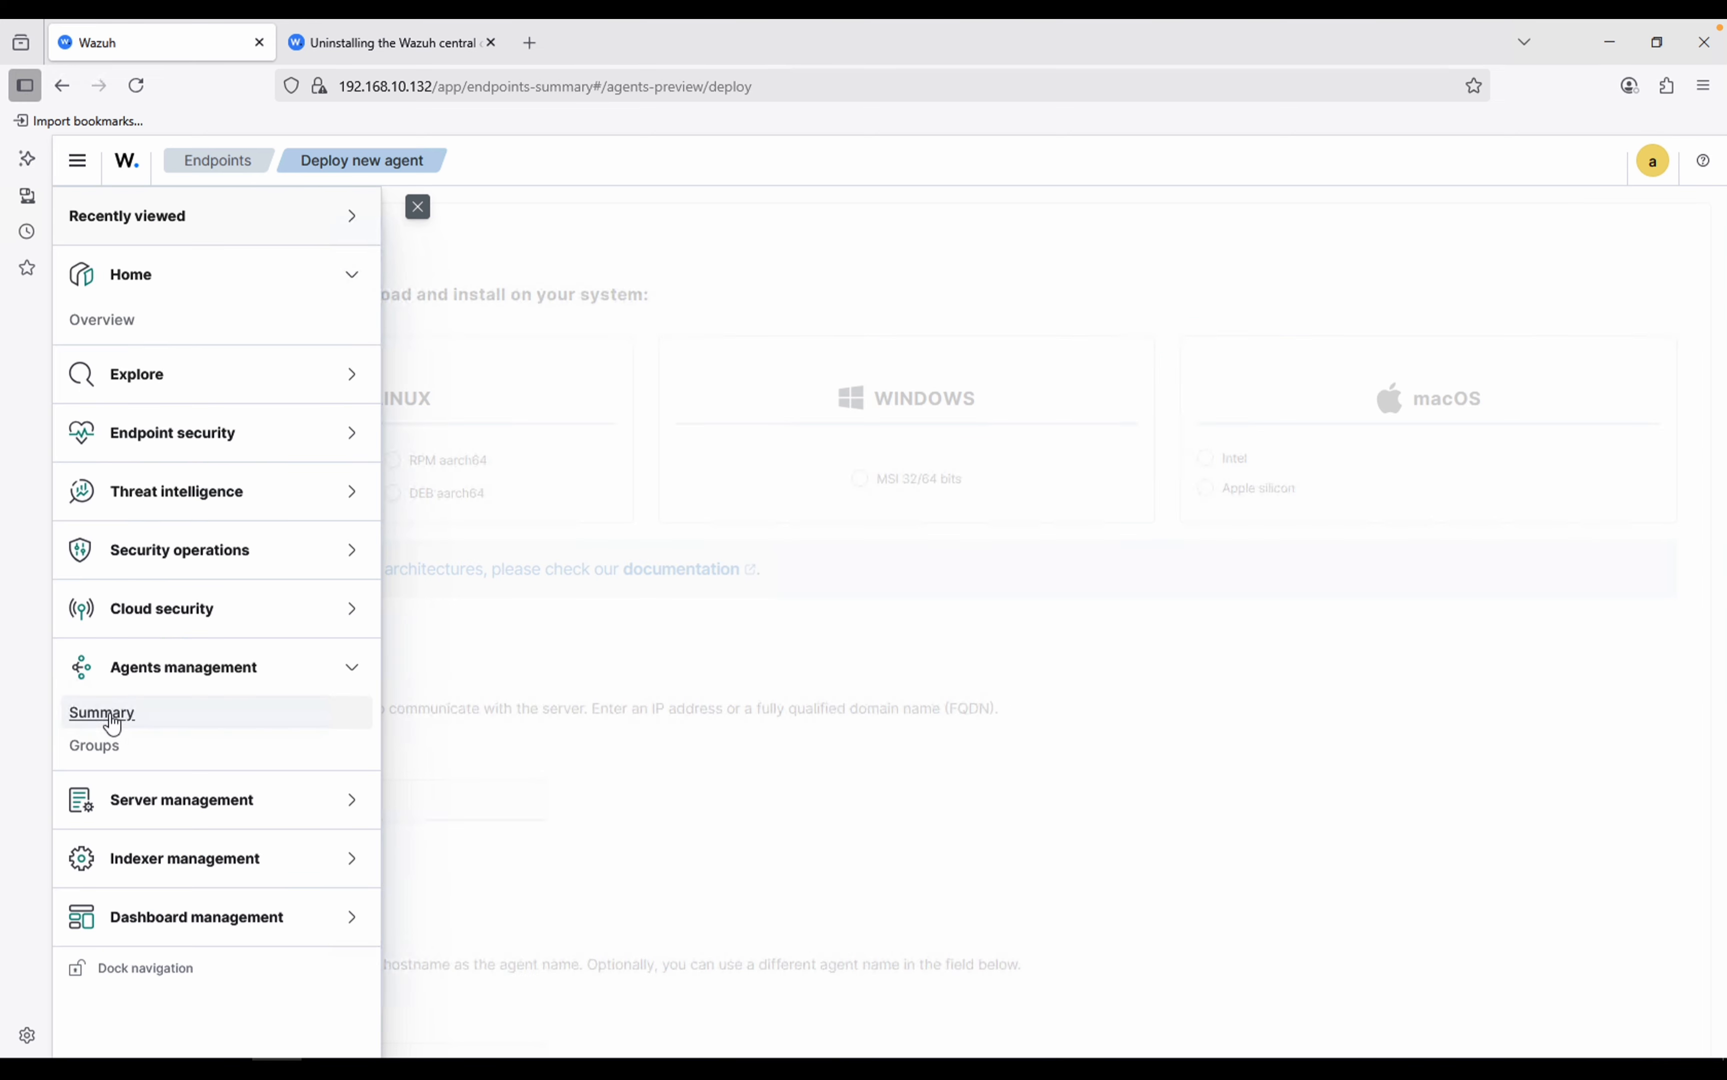
left_click(107, 714)
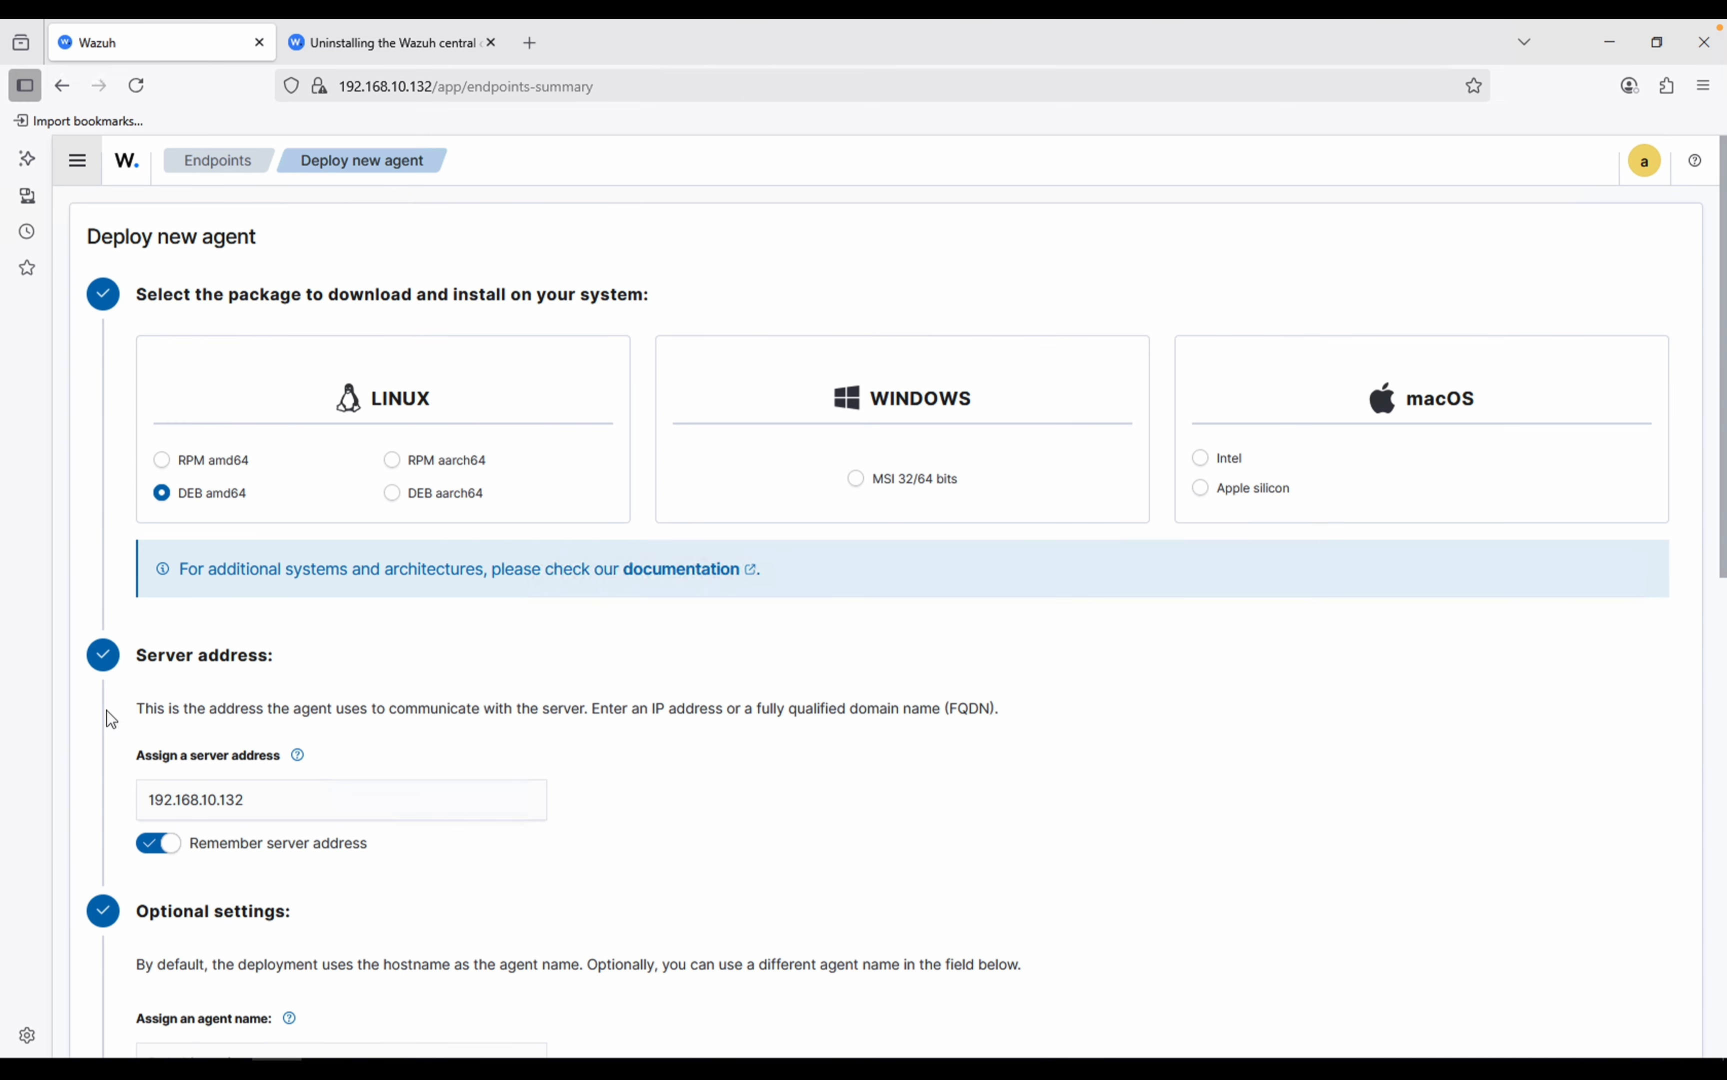
left_click(227, 178)
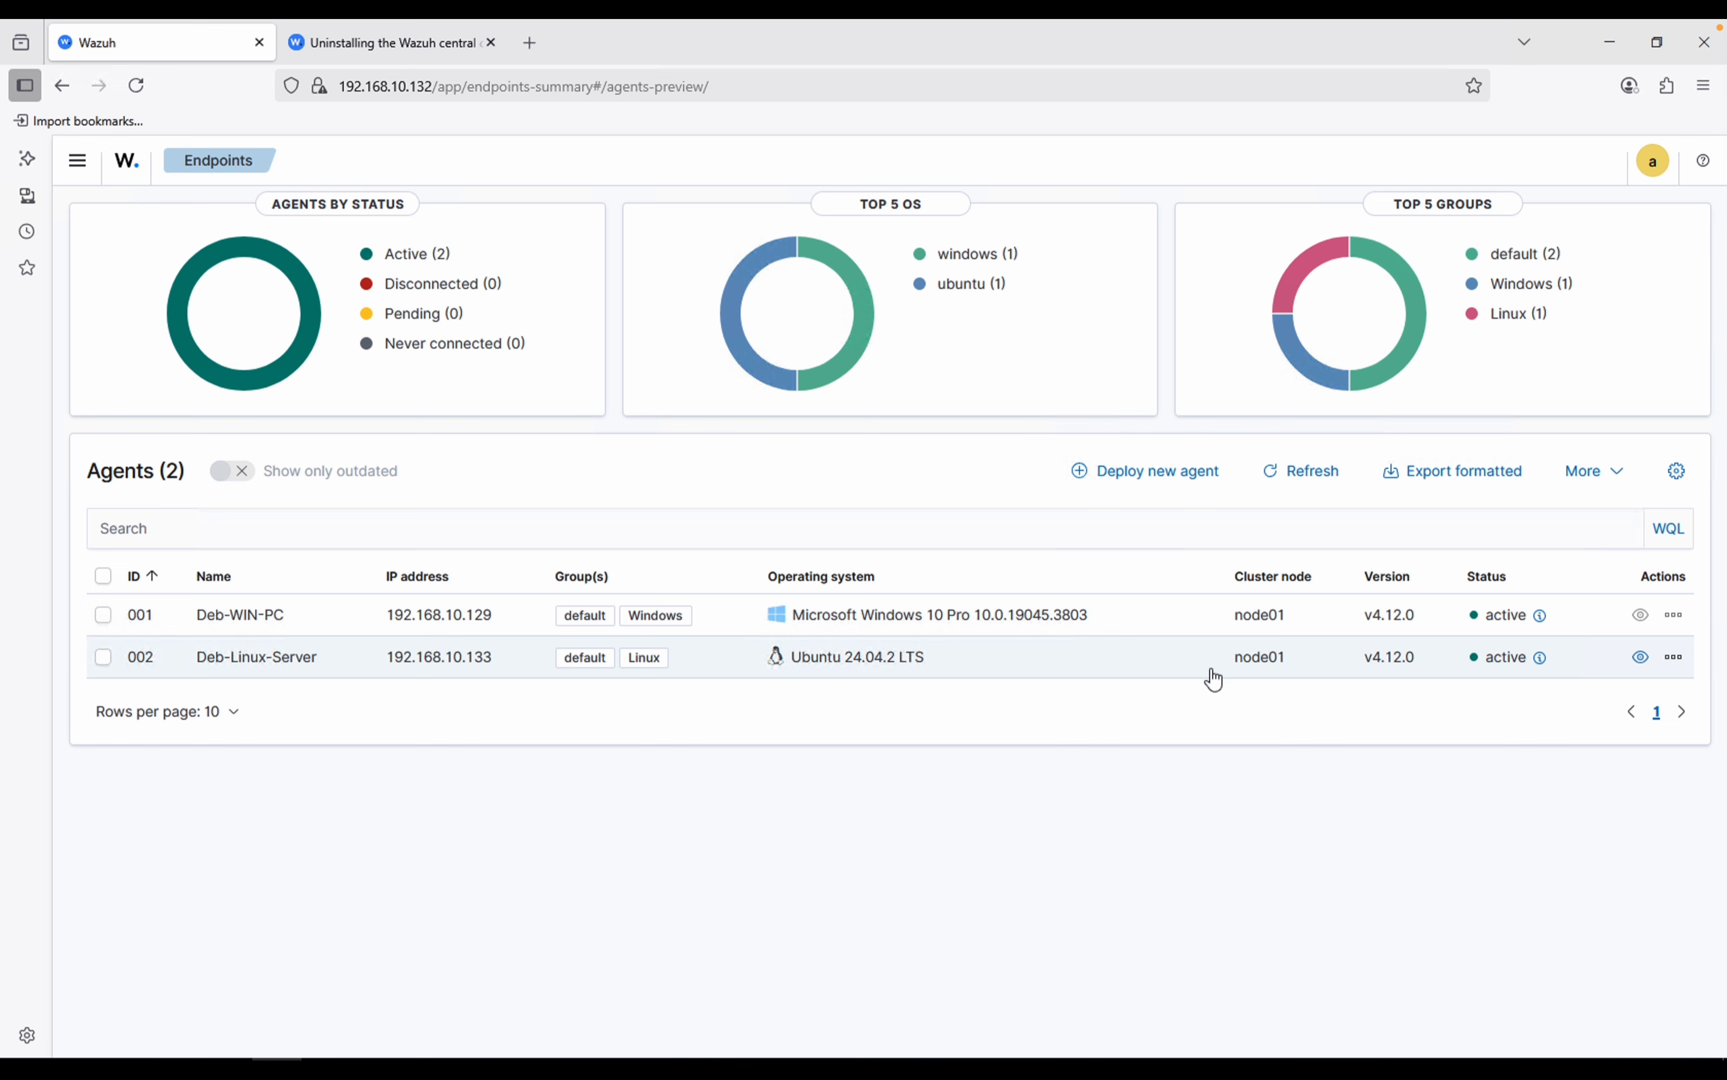
left_click(1673, 658)
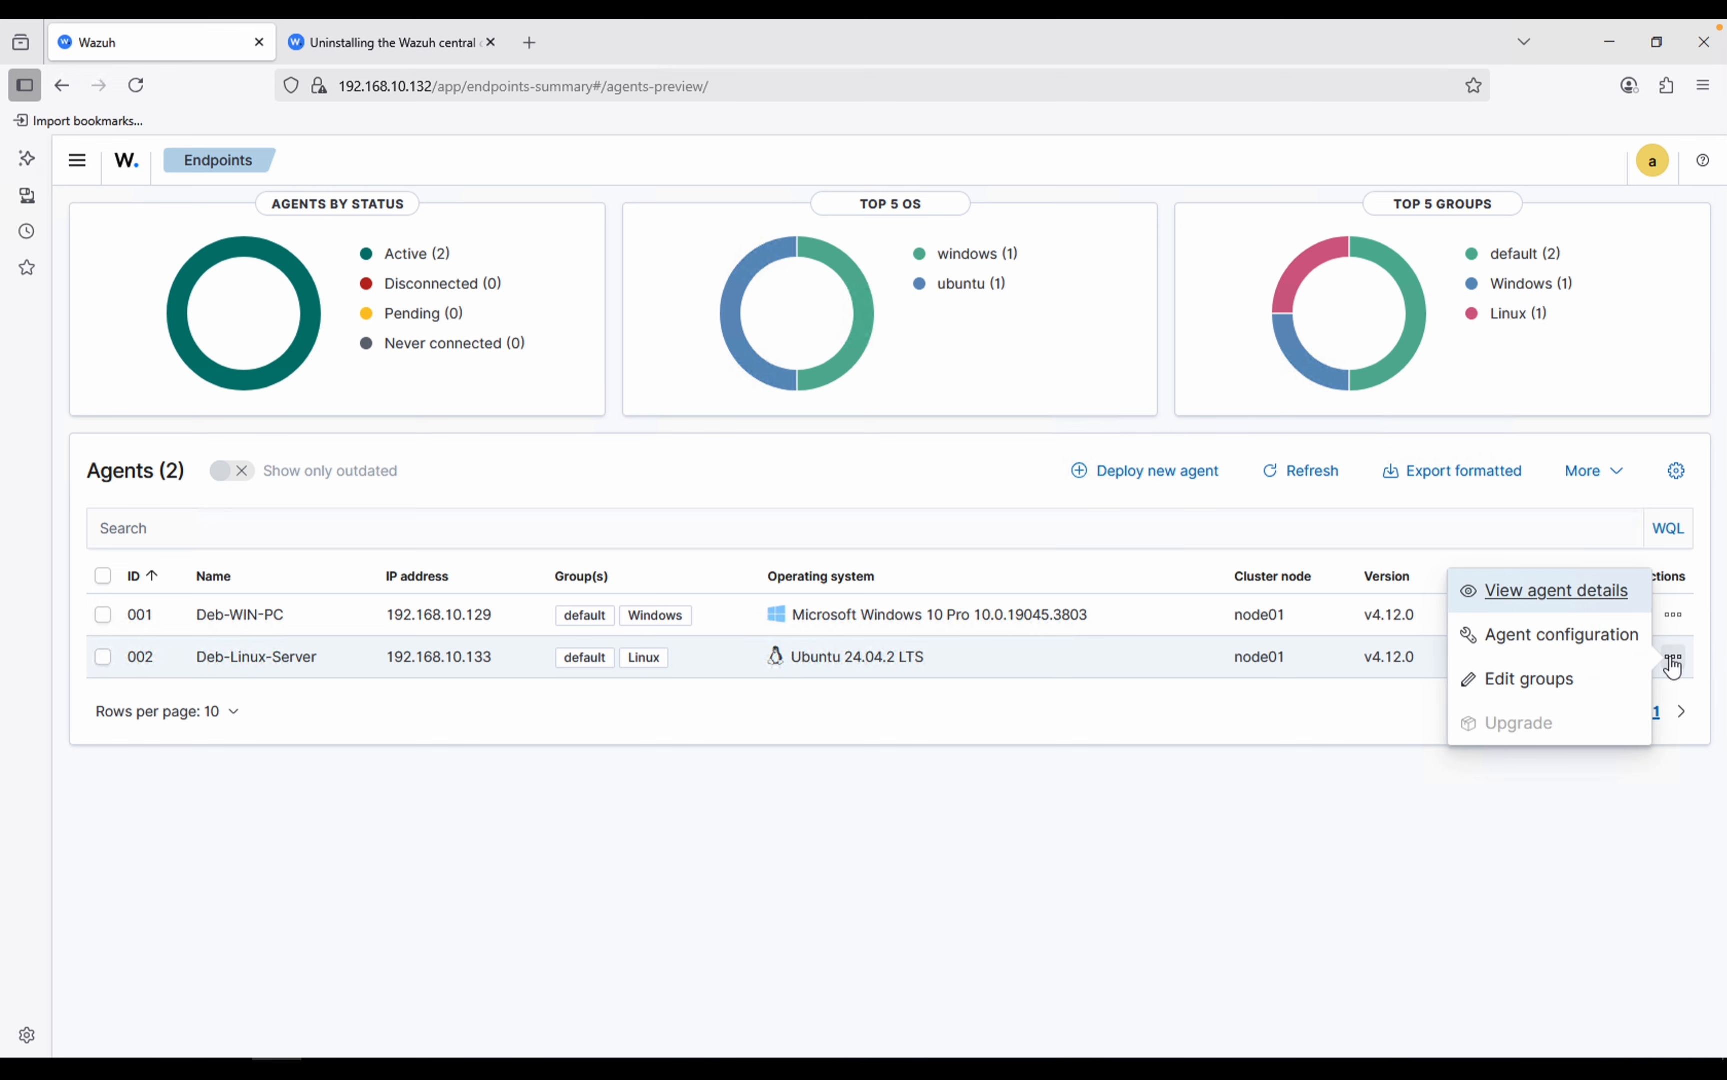
left_click(1270, 704)
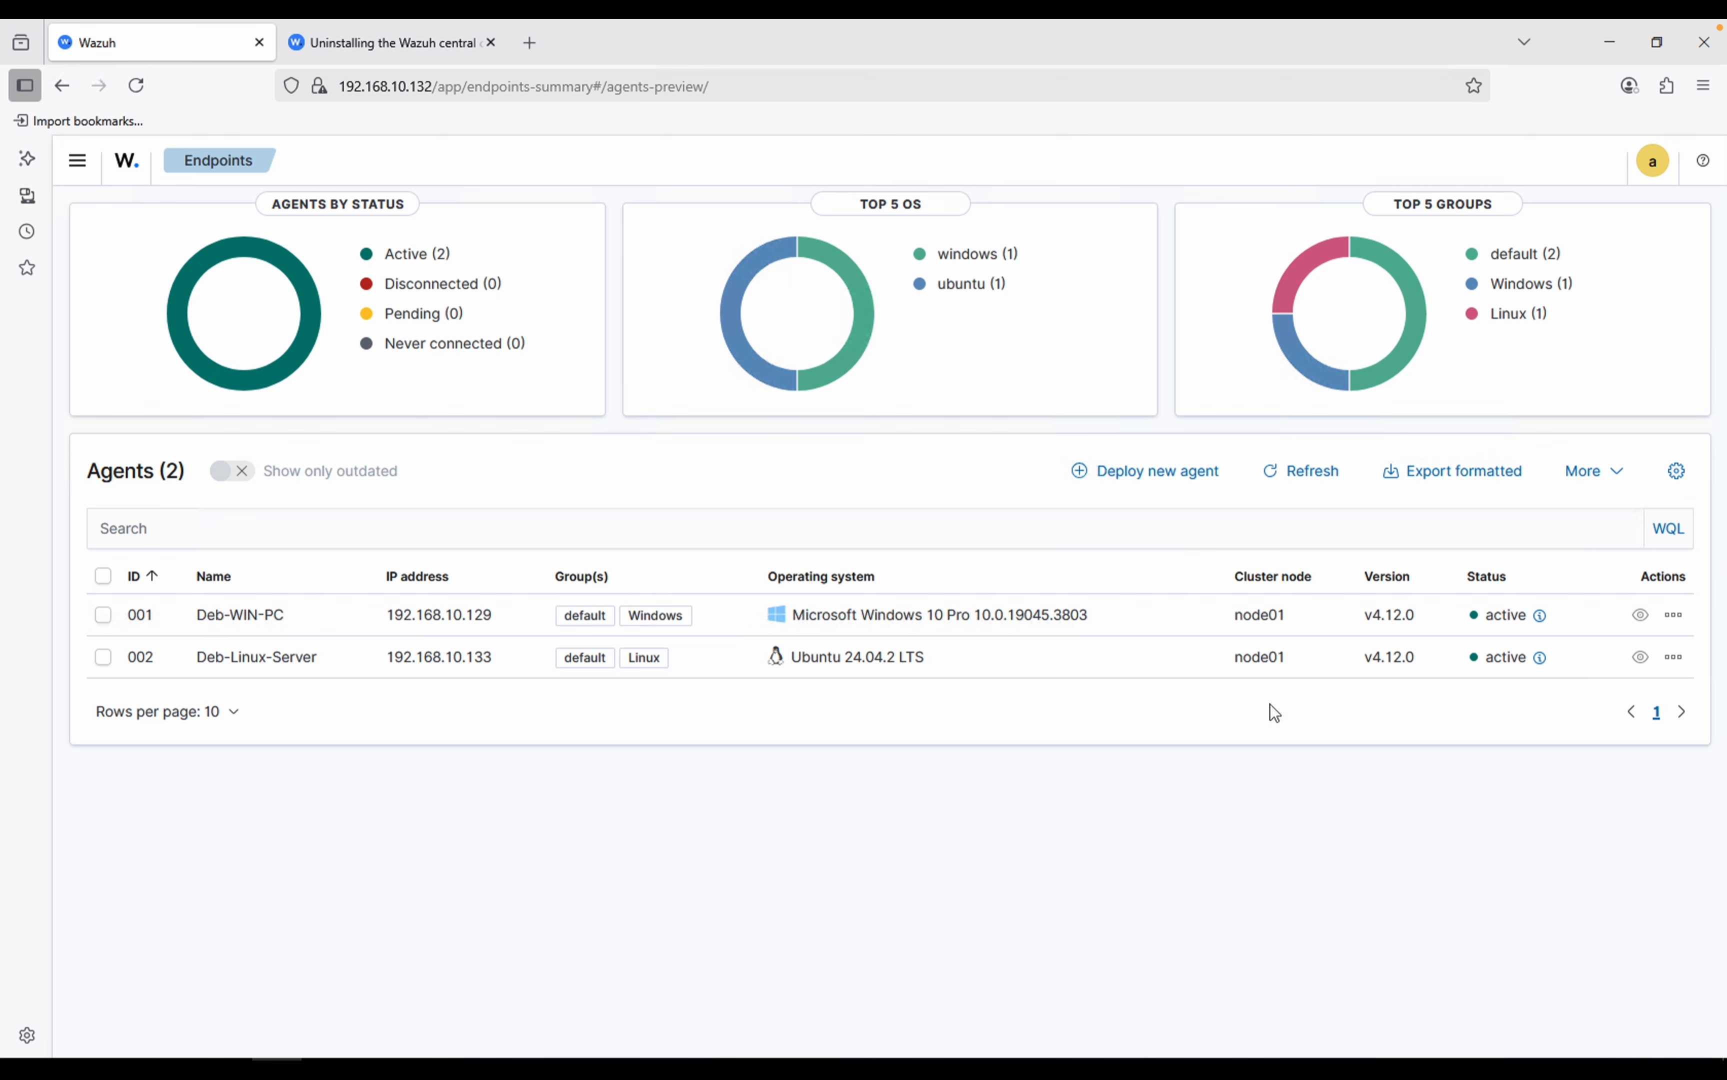
Open the Deb-WIN-PC agent's details and review its events, vulnerability detection and SCA scan results.
left_click(1641, 619)
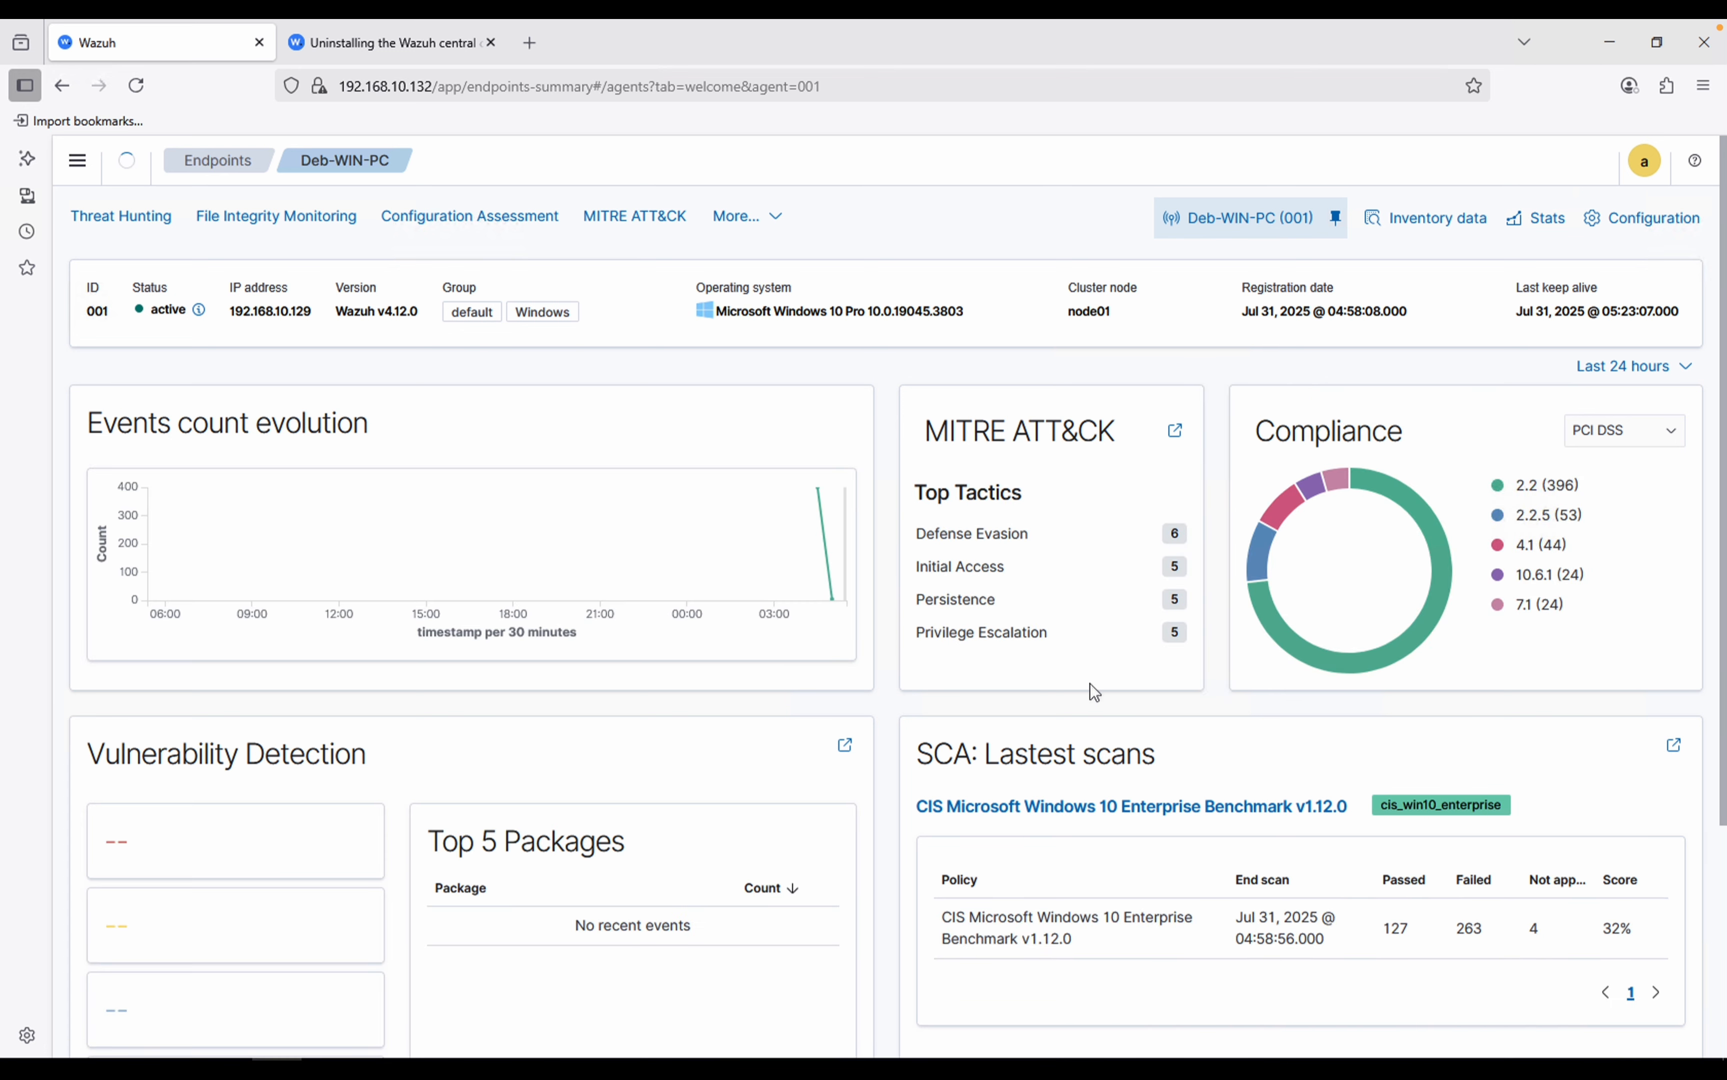
scroll(1092, 692, "down", 5)
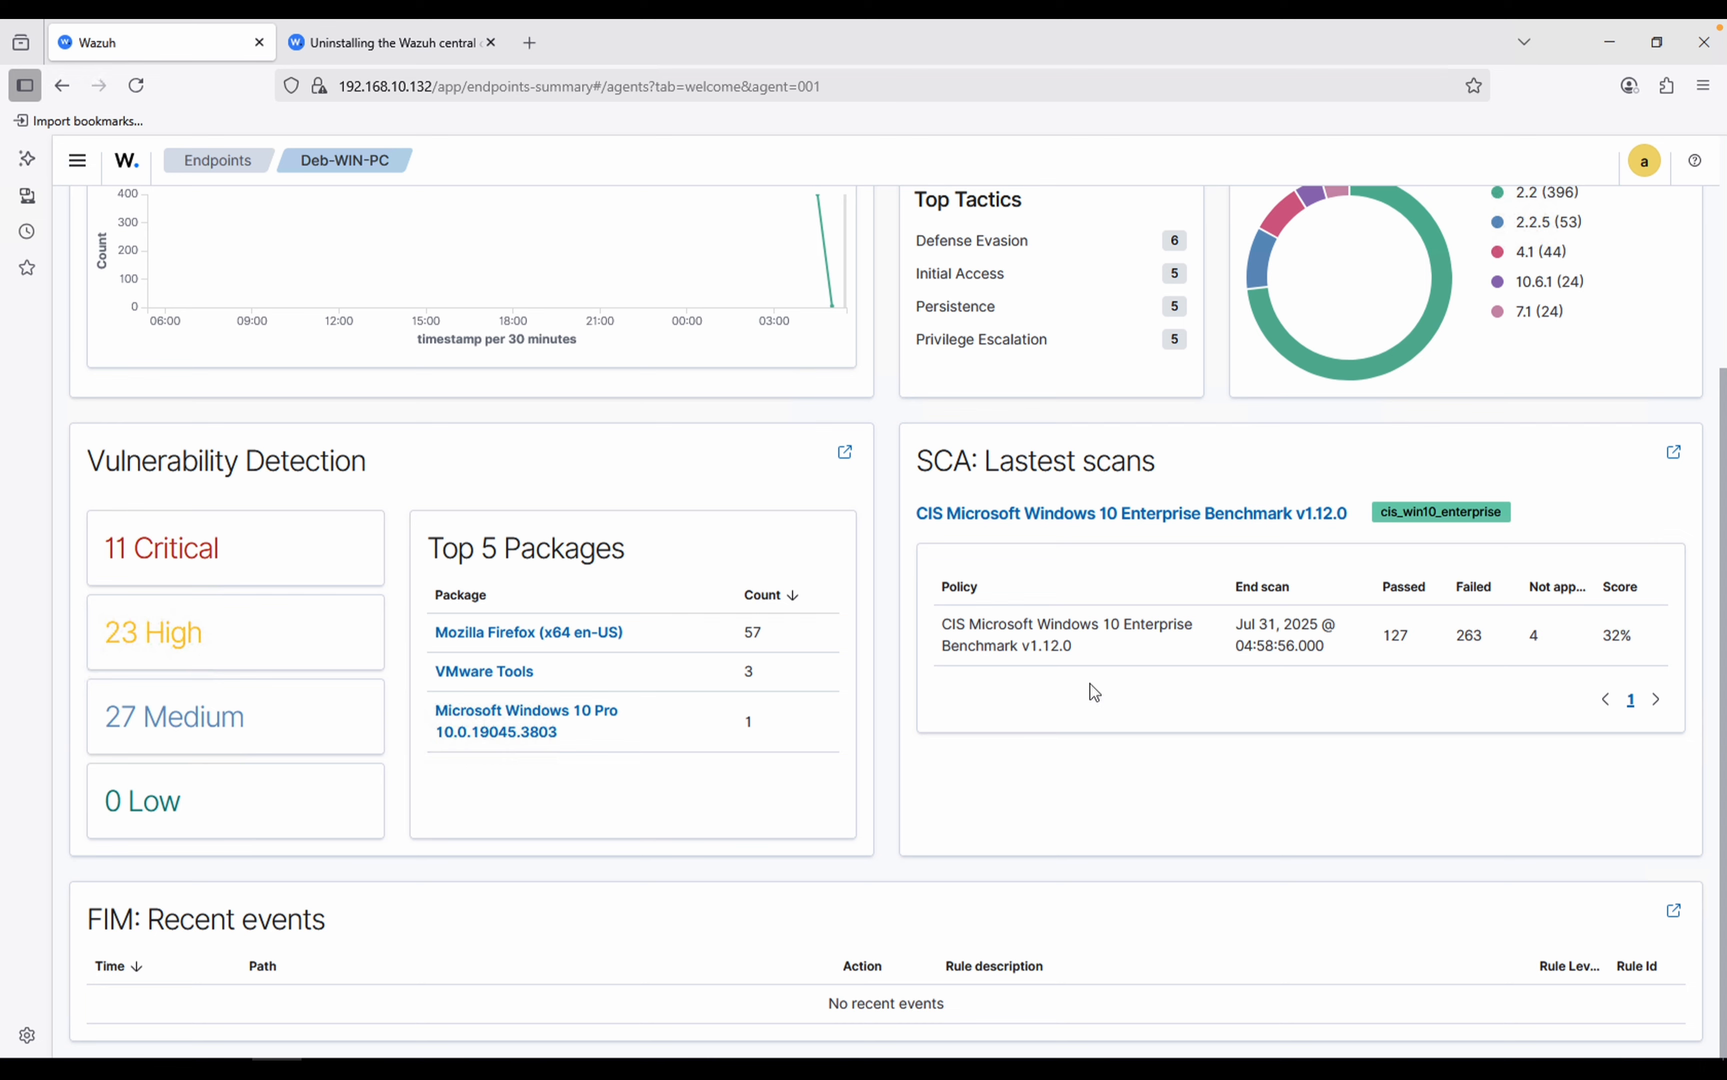
scroll(1090, 685, "up", 5)
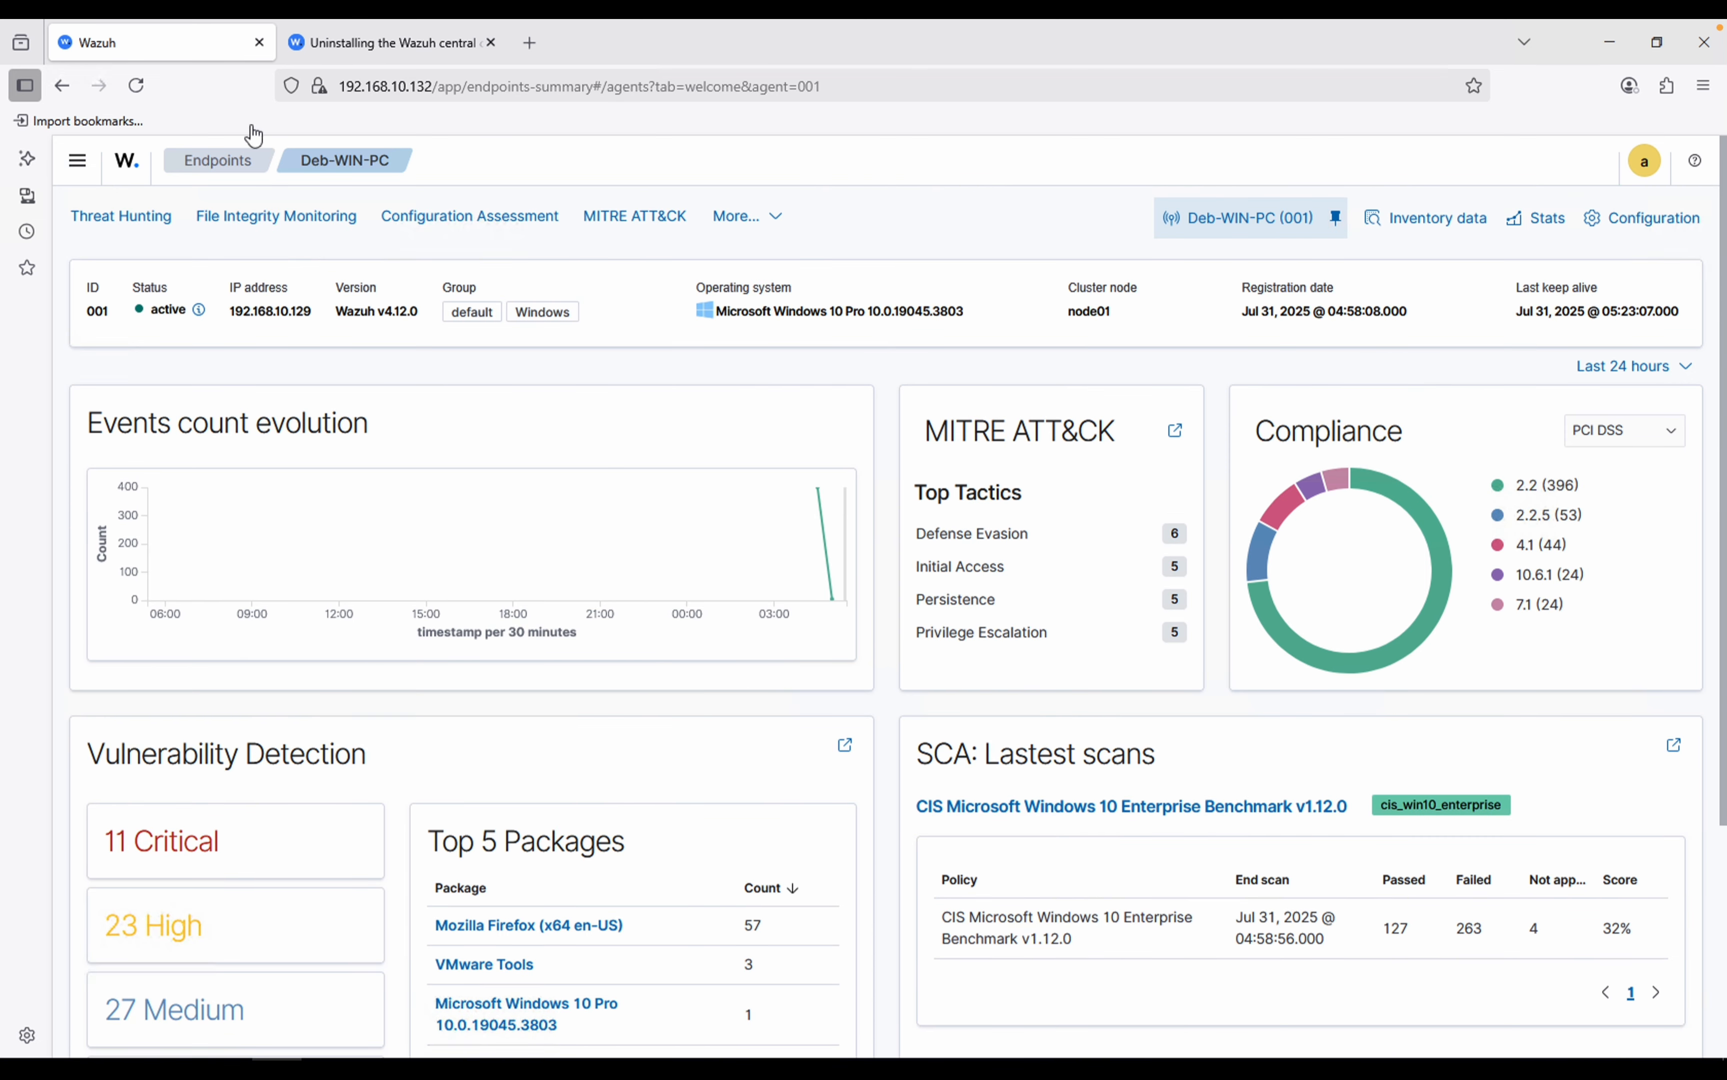
Return to the endpoints list, open the Deb-Linux-Server agent's details and review its compliance, vulnerability and SCA scan results.
left_click(229, 161)
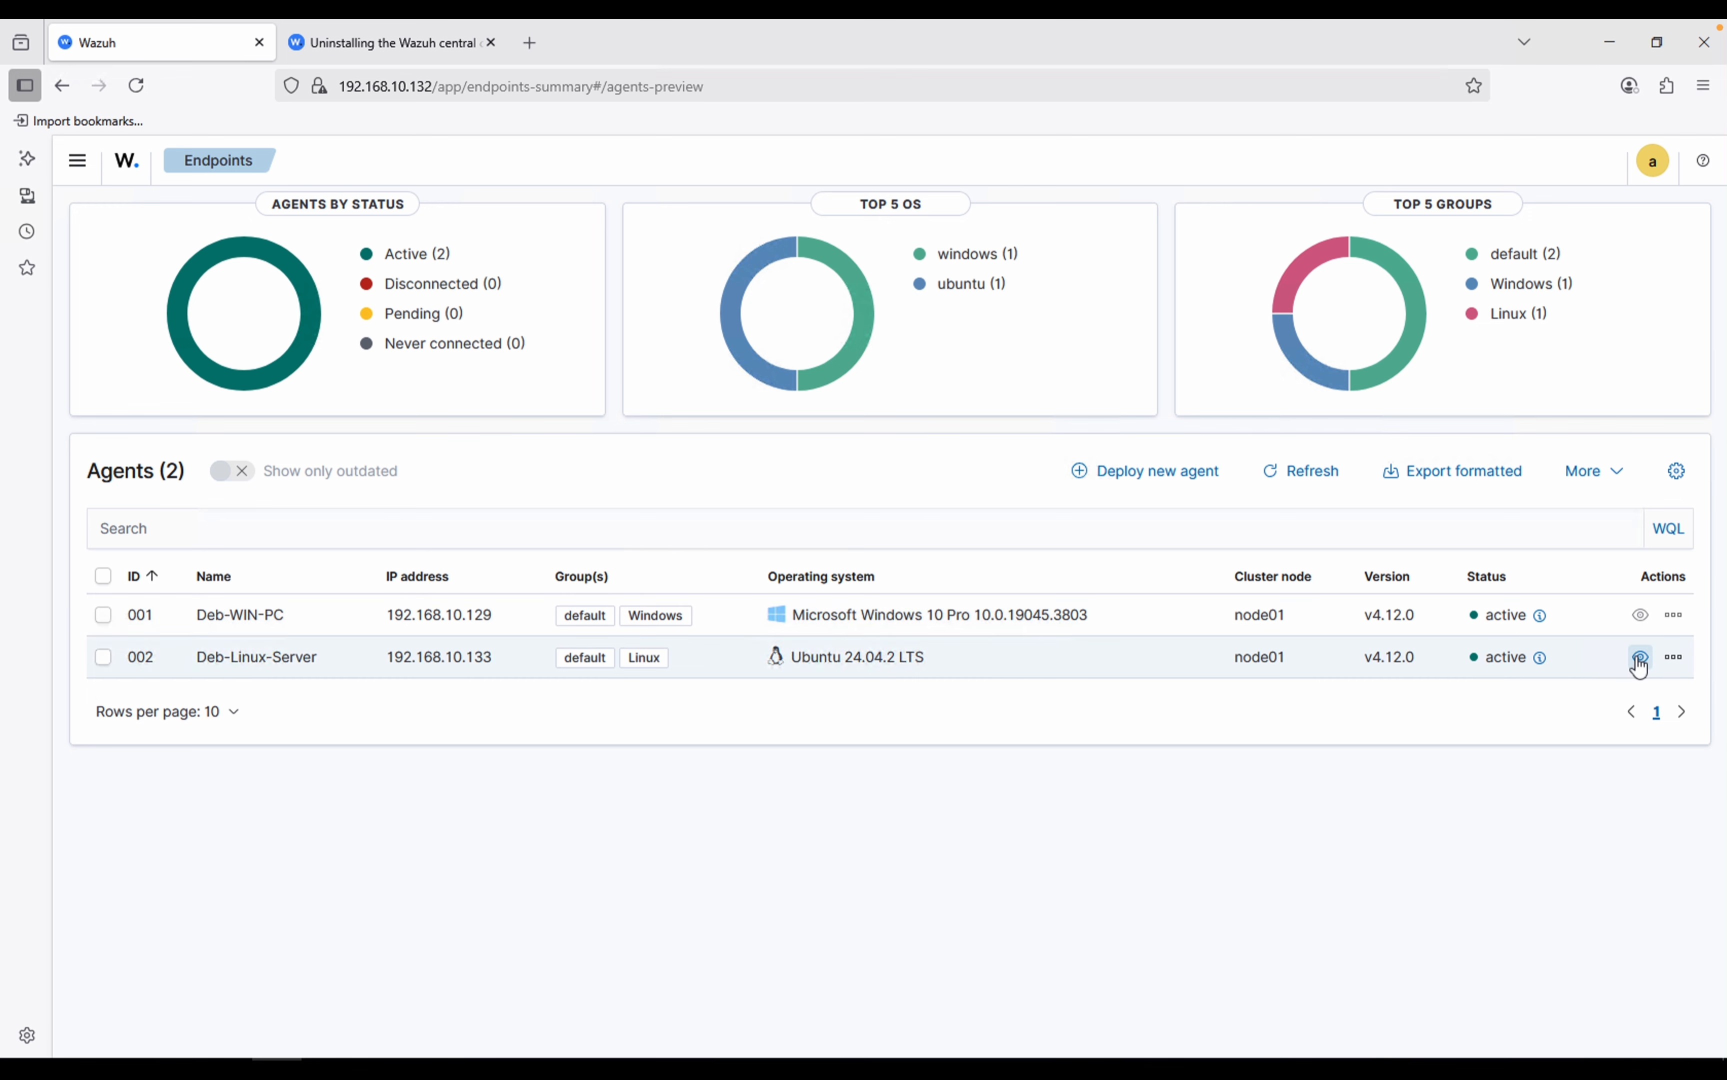
left_click(1641, 657)
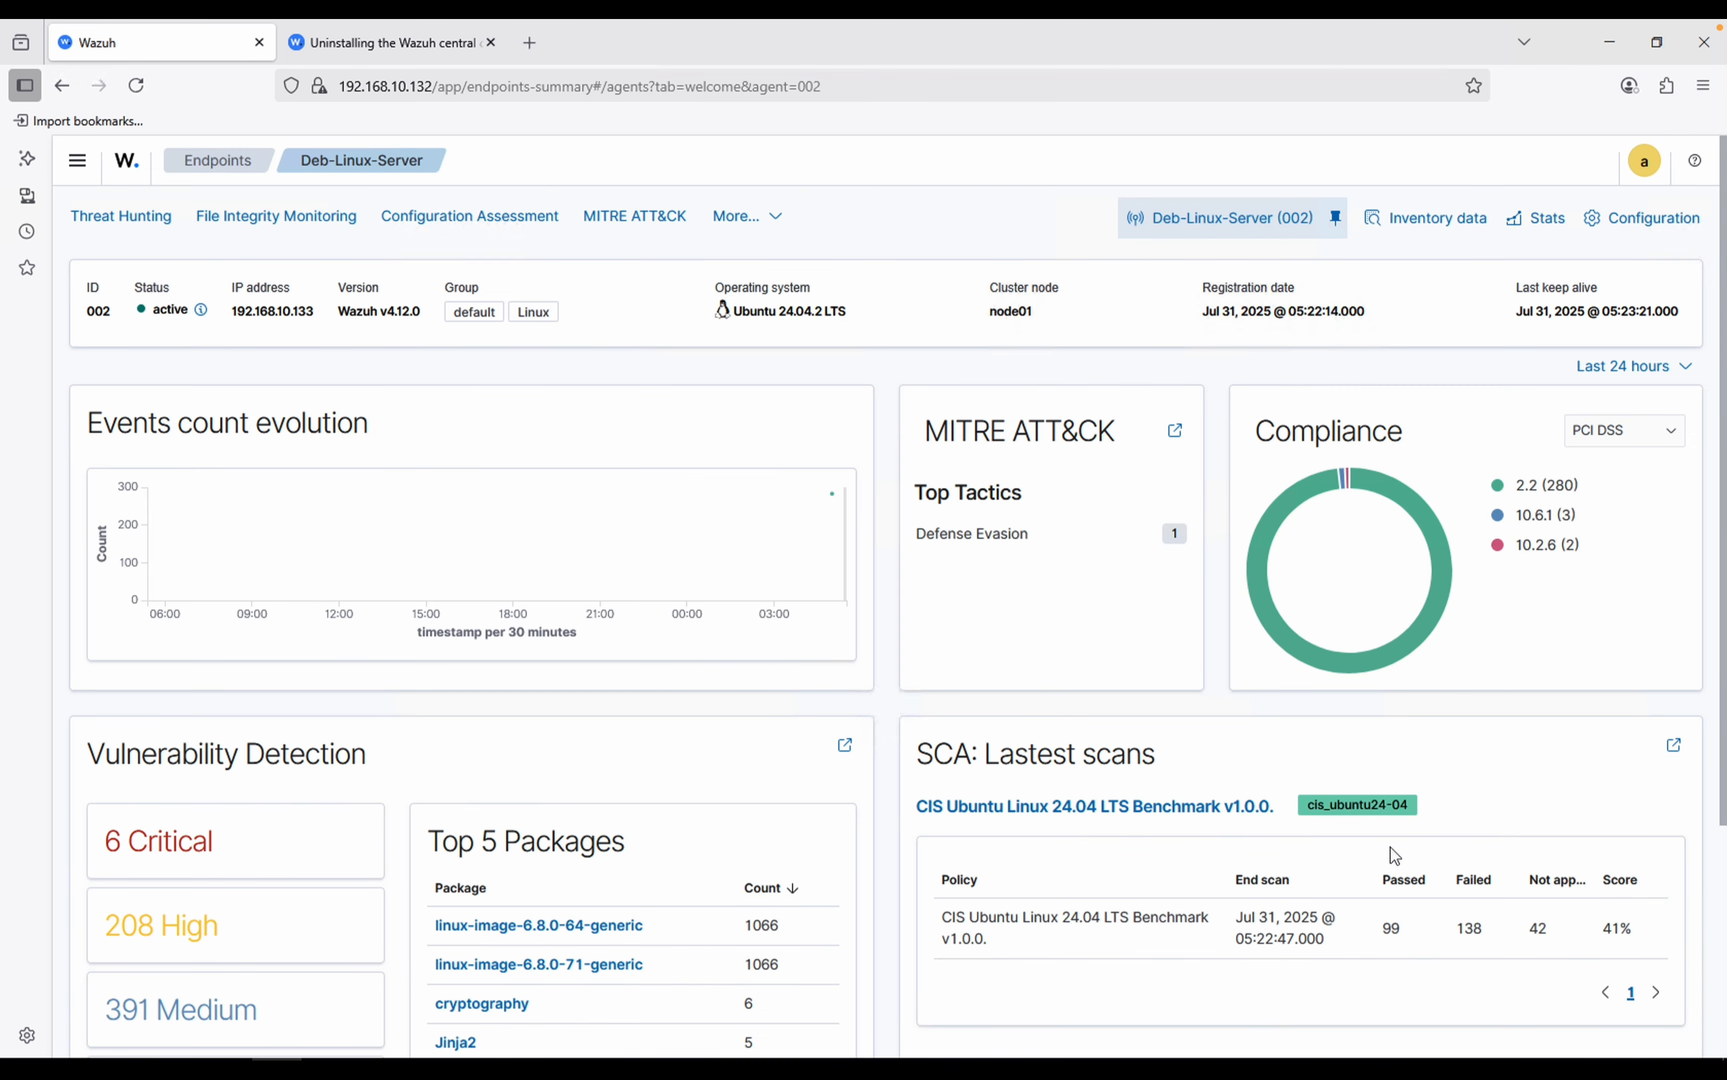
scroll(1390, 847, "down", 3)
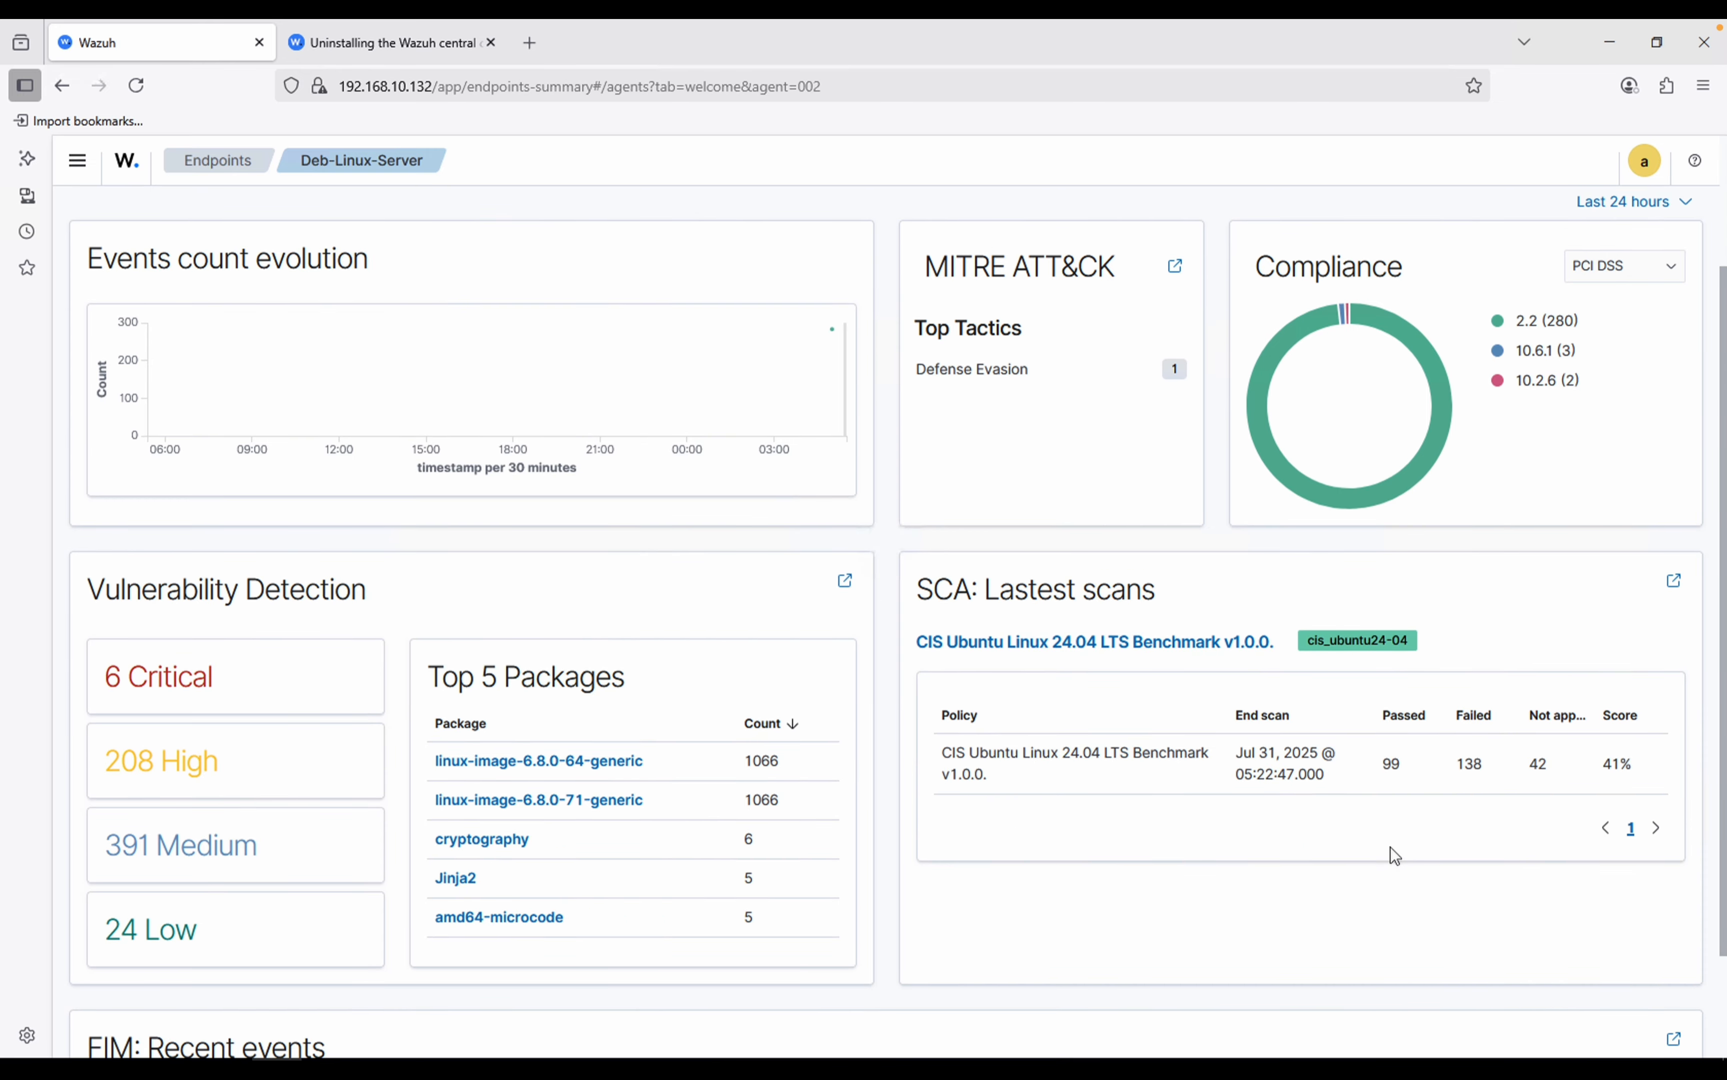
scroll(1390, 847, "up", 3)
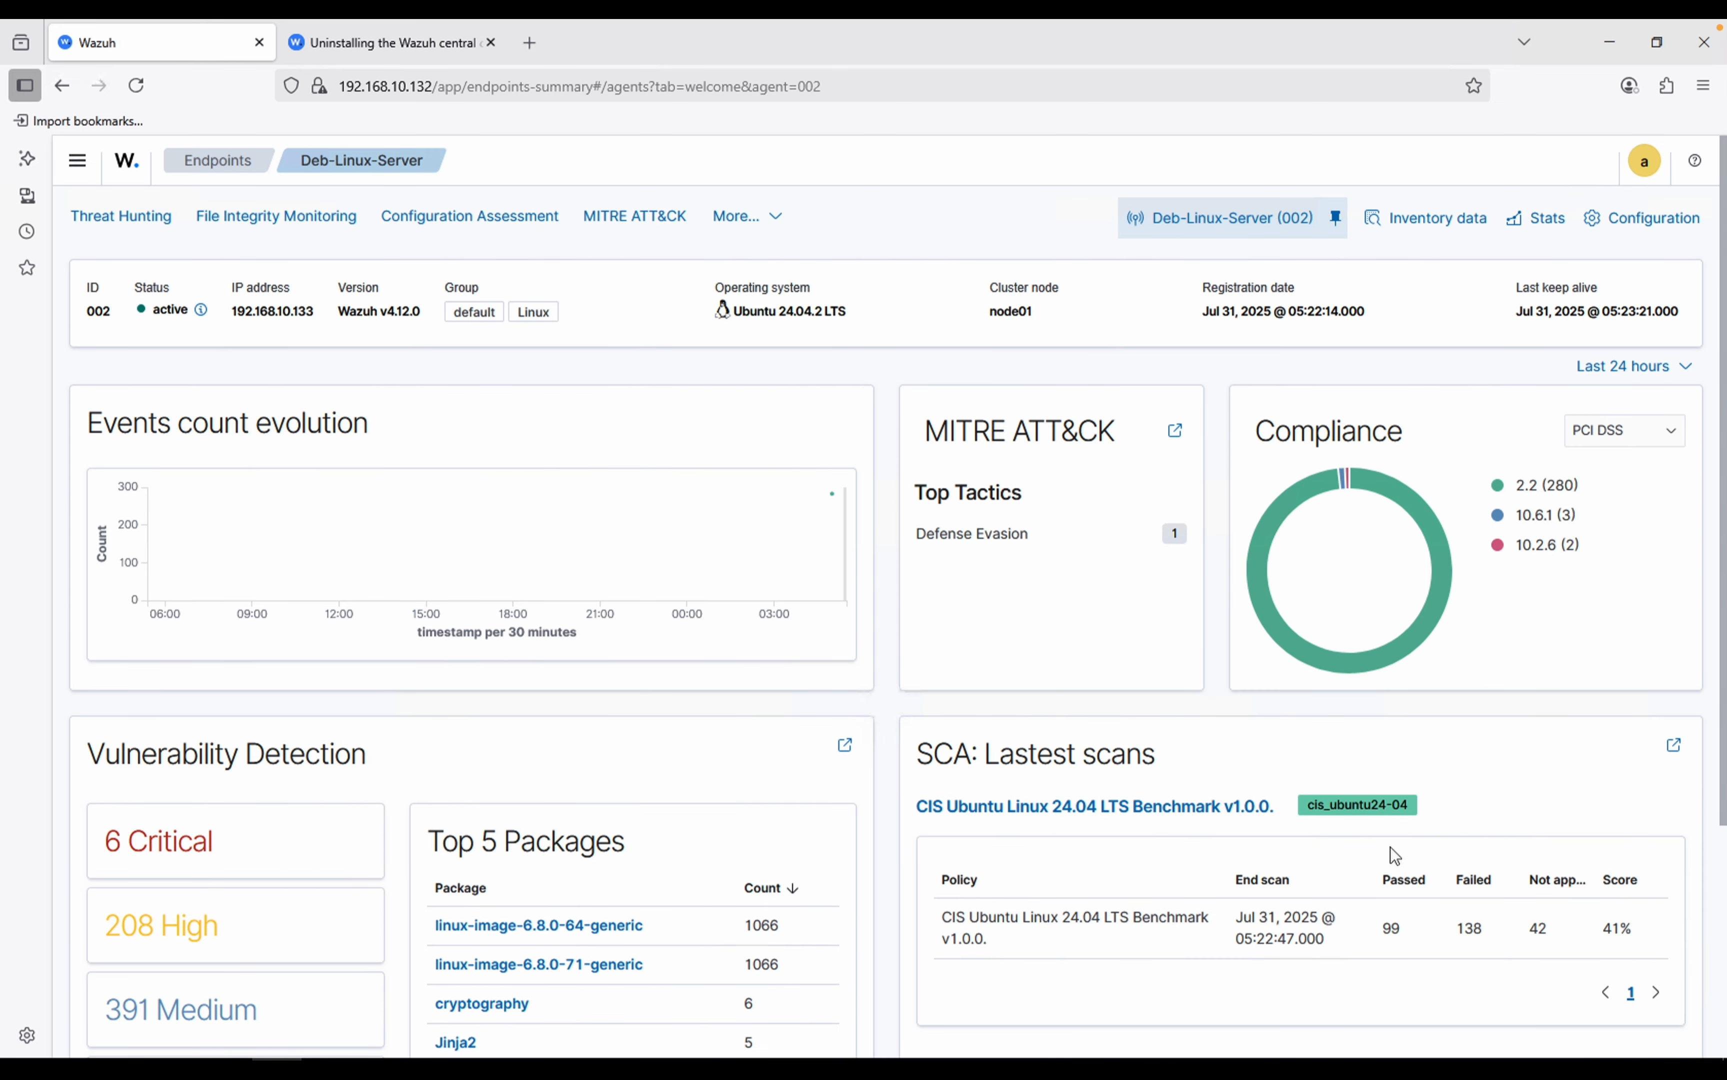